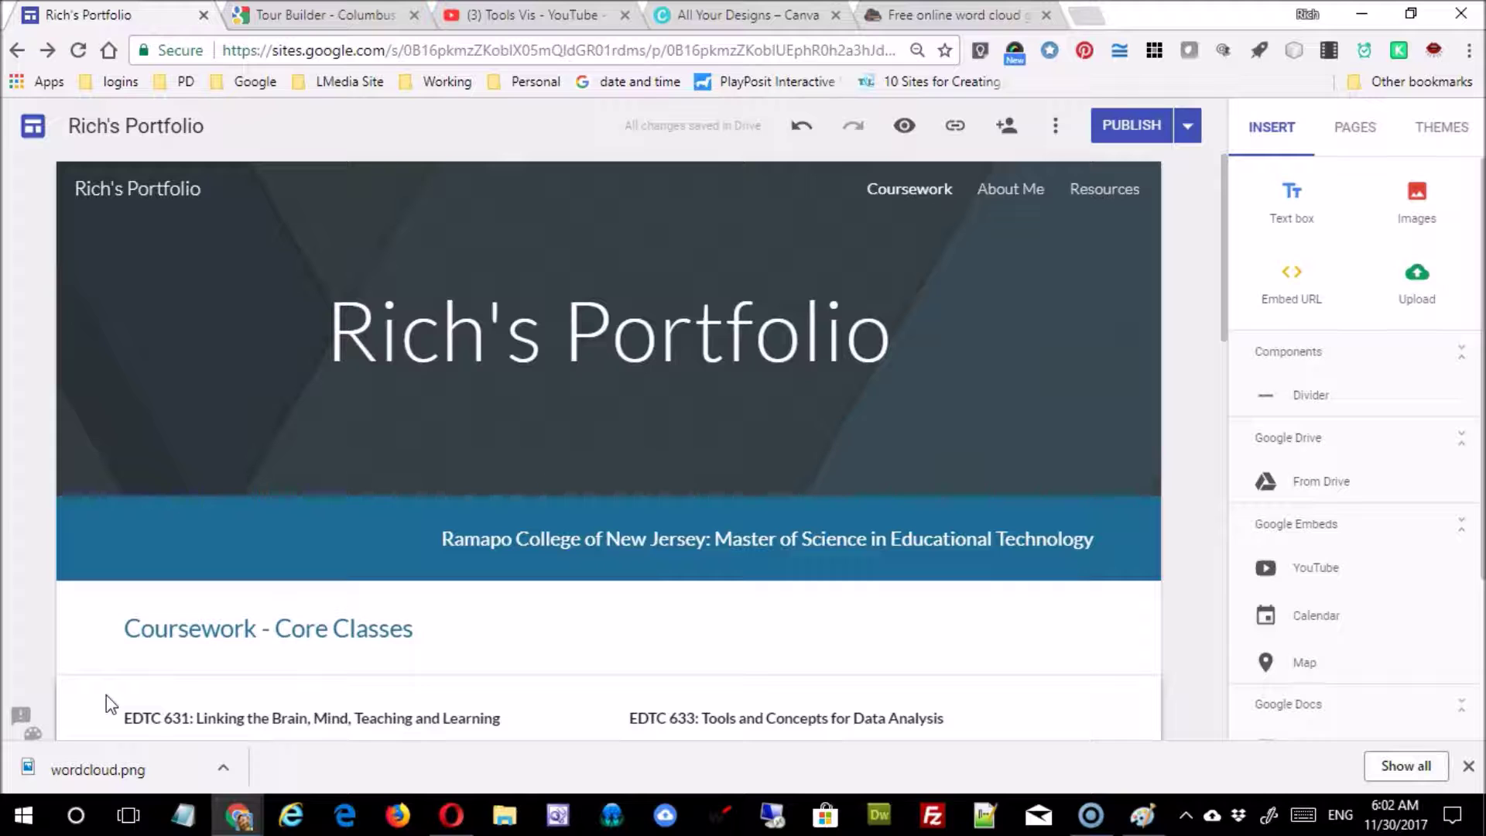
In the EDTC 635 projects list, select the 'See My Alternate Products' line, then deselect it
scroll(116, 704, "down", 10)
left_click(395, 264)
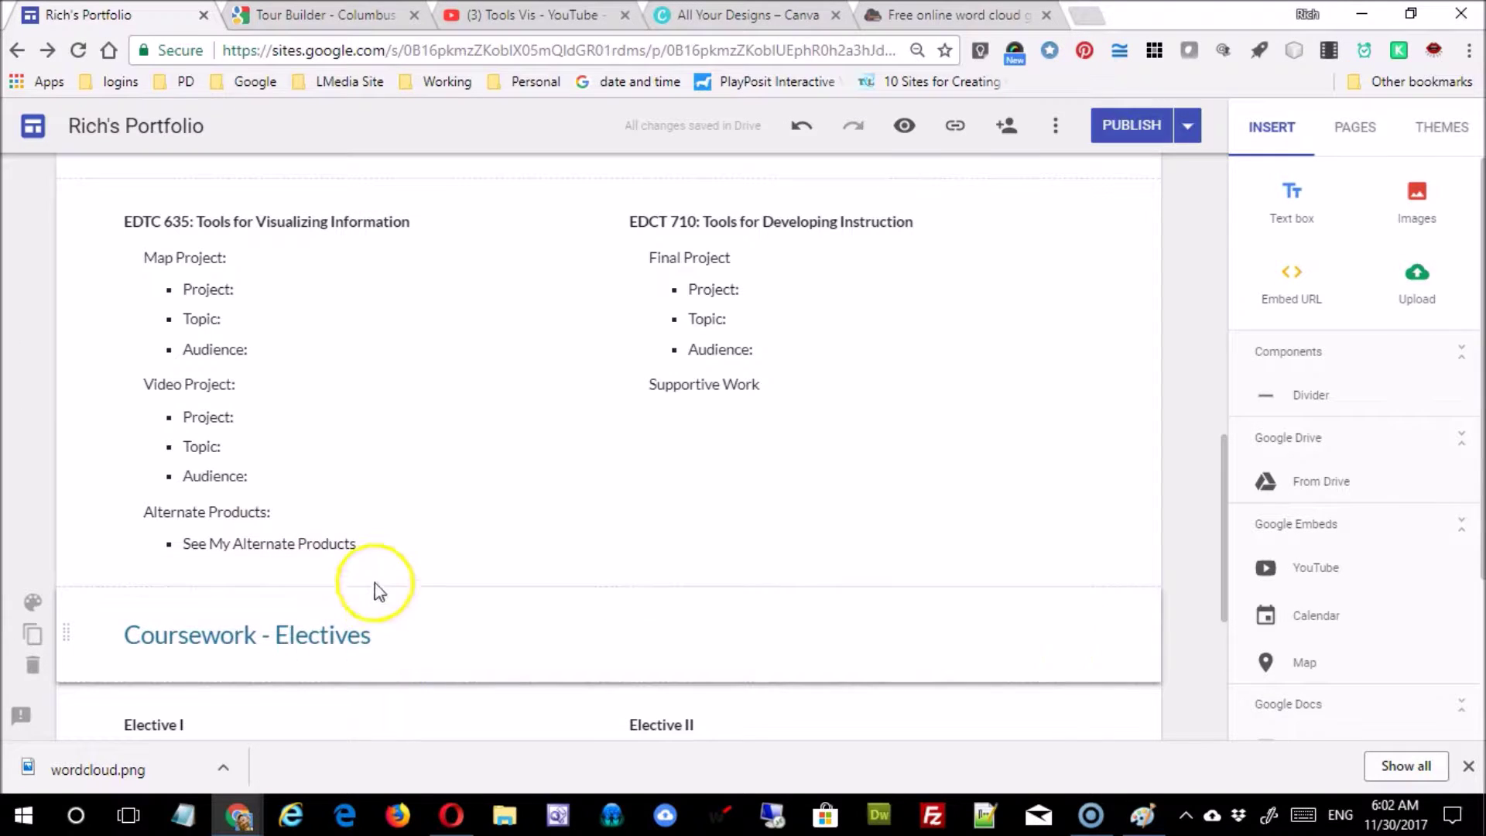
left_click(182, 543)
key("End")
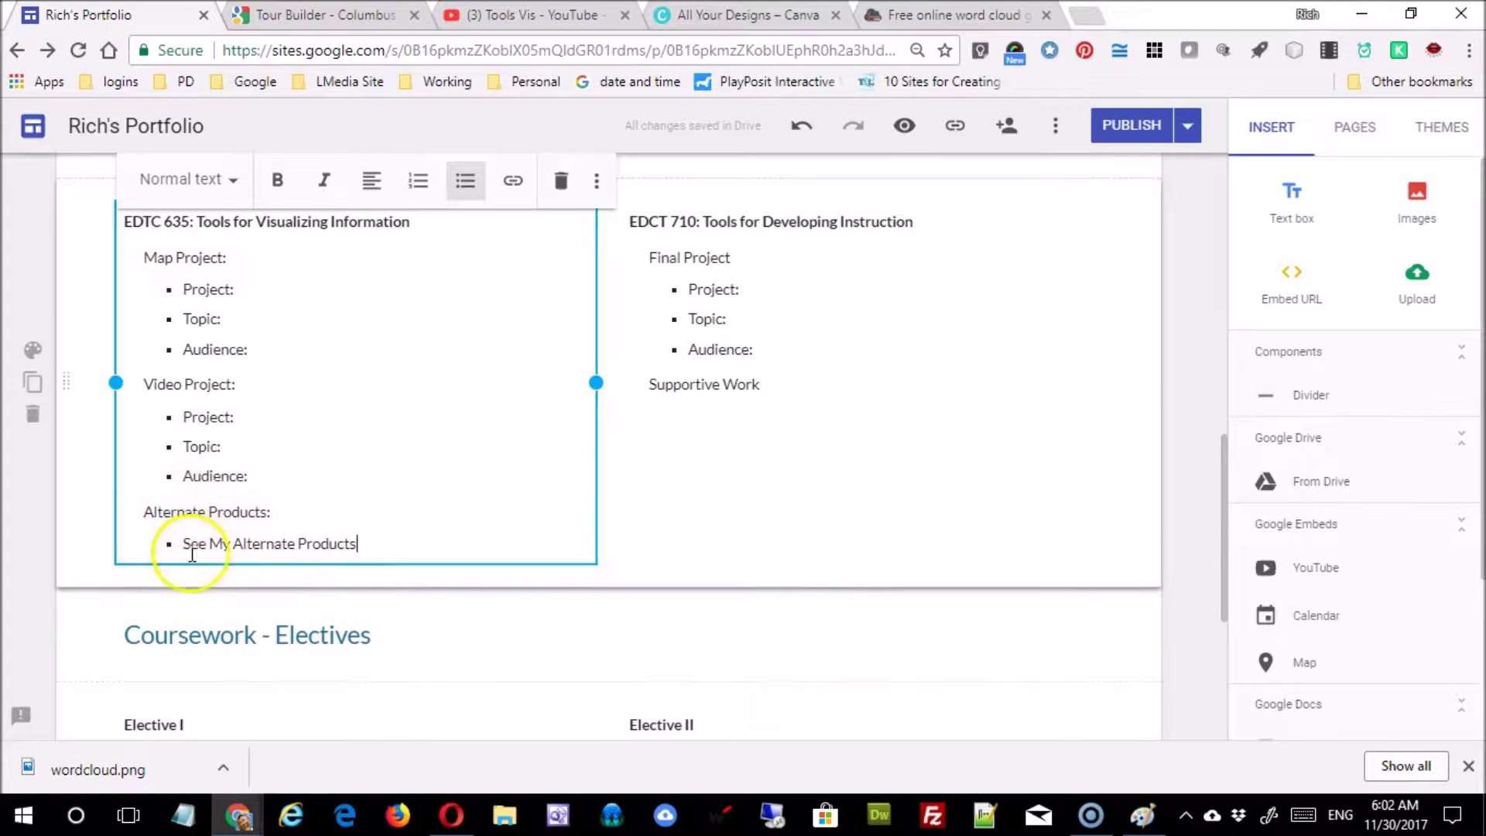
left_click_drag(188, 546, 375, 547)
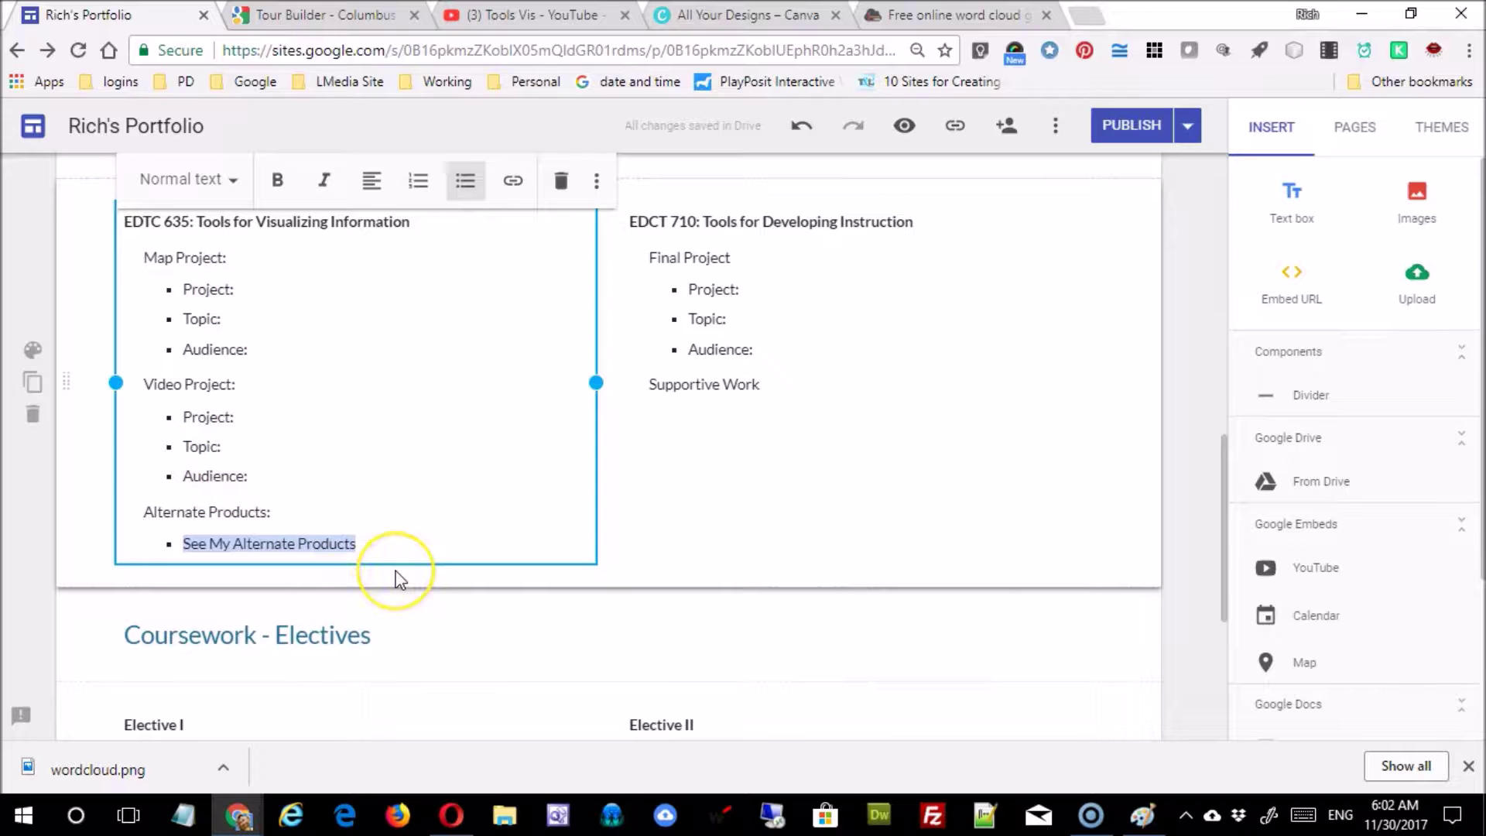
left_click(332, 380)
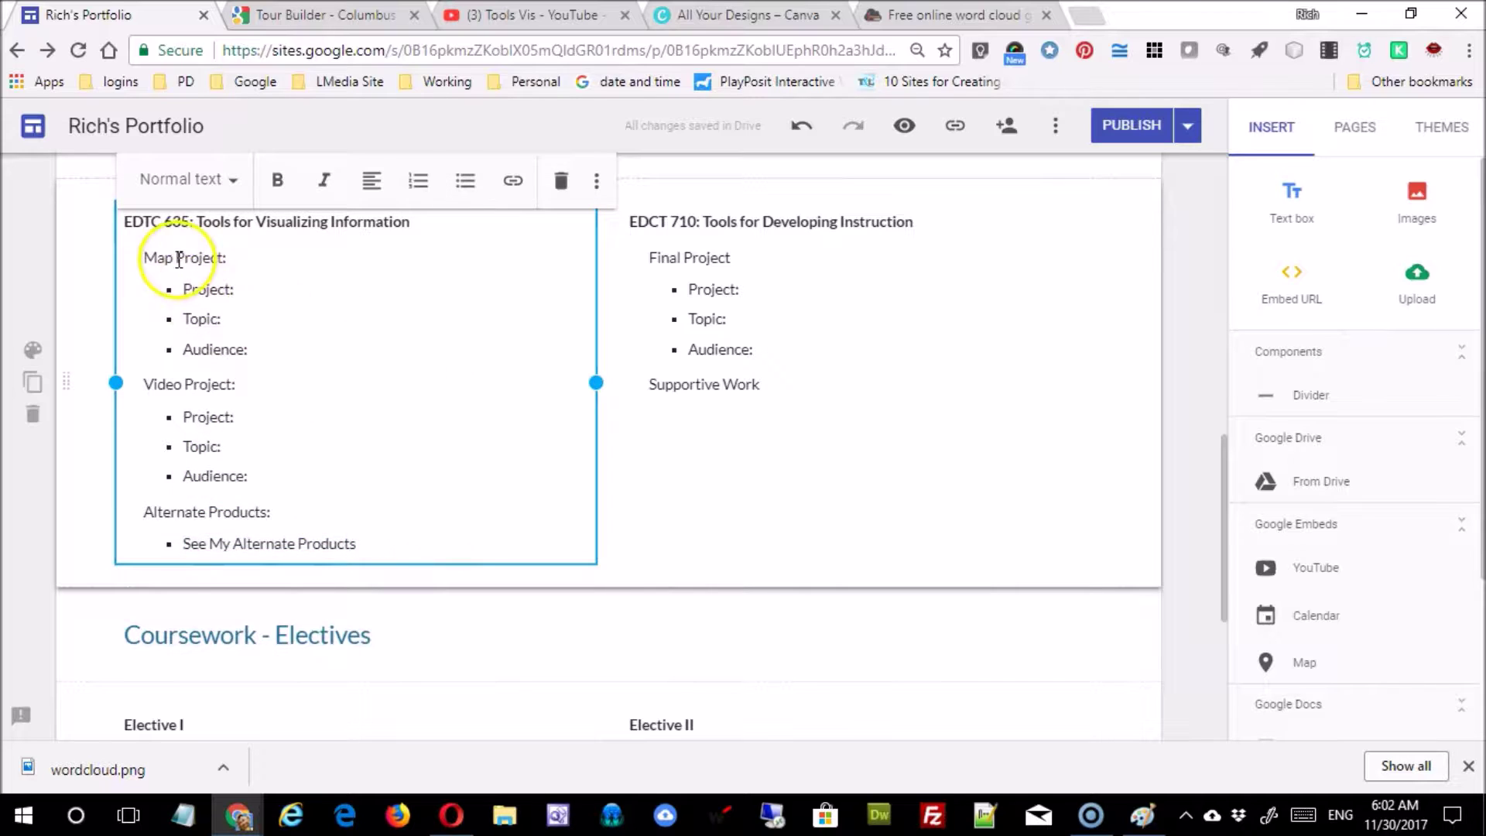
In Tour Builder, open the Columbus's First Voyage tour from My Tours
left_click(333, 14)
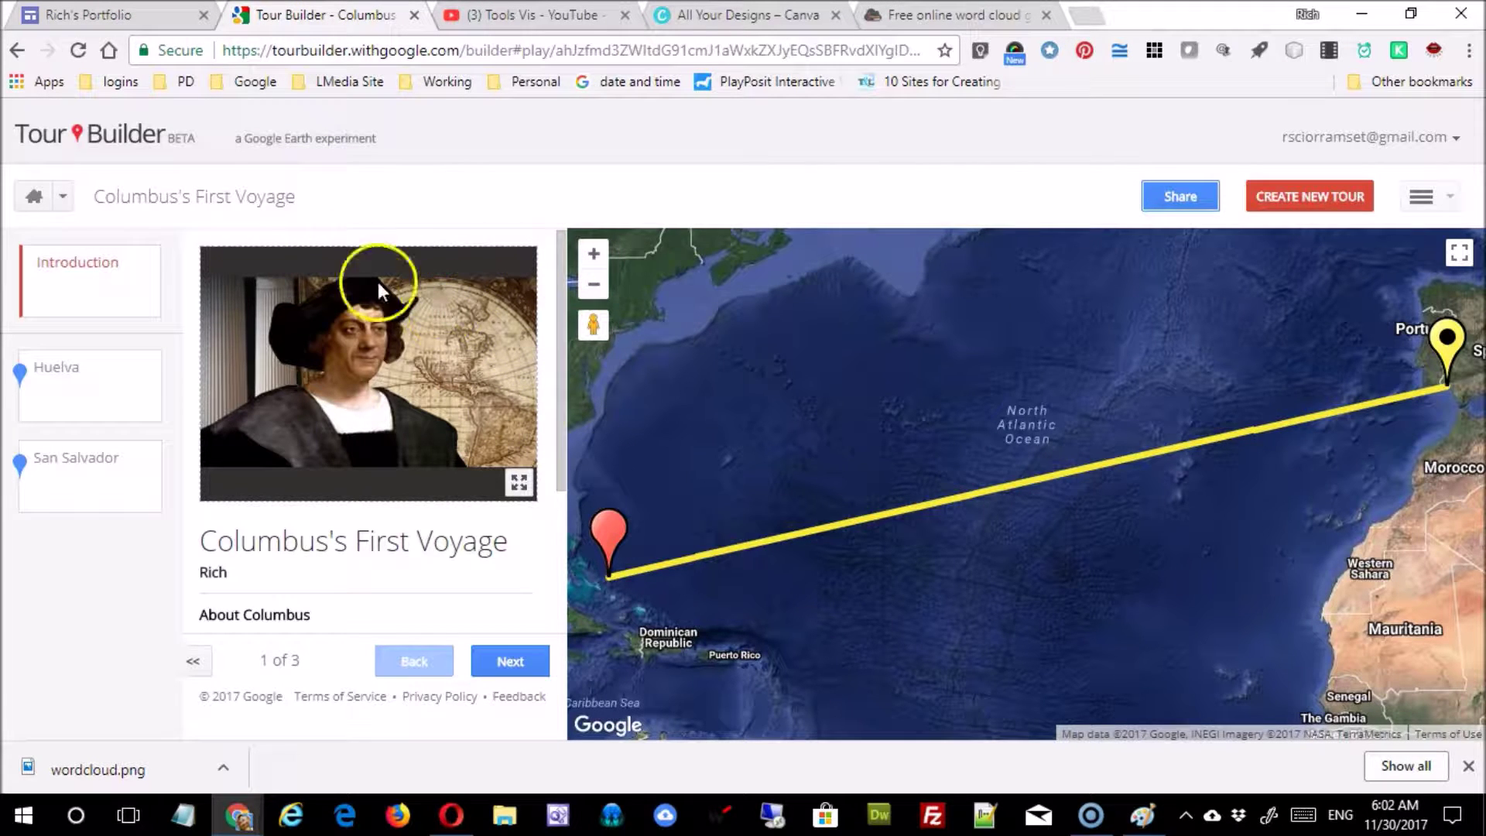
left_click(120, 143)
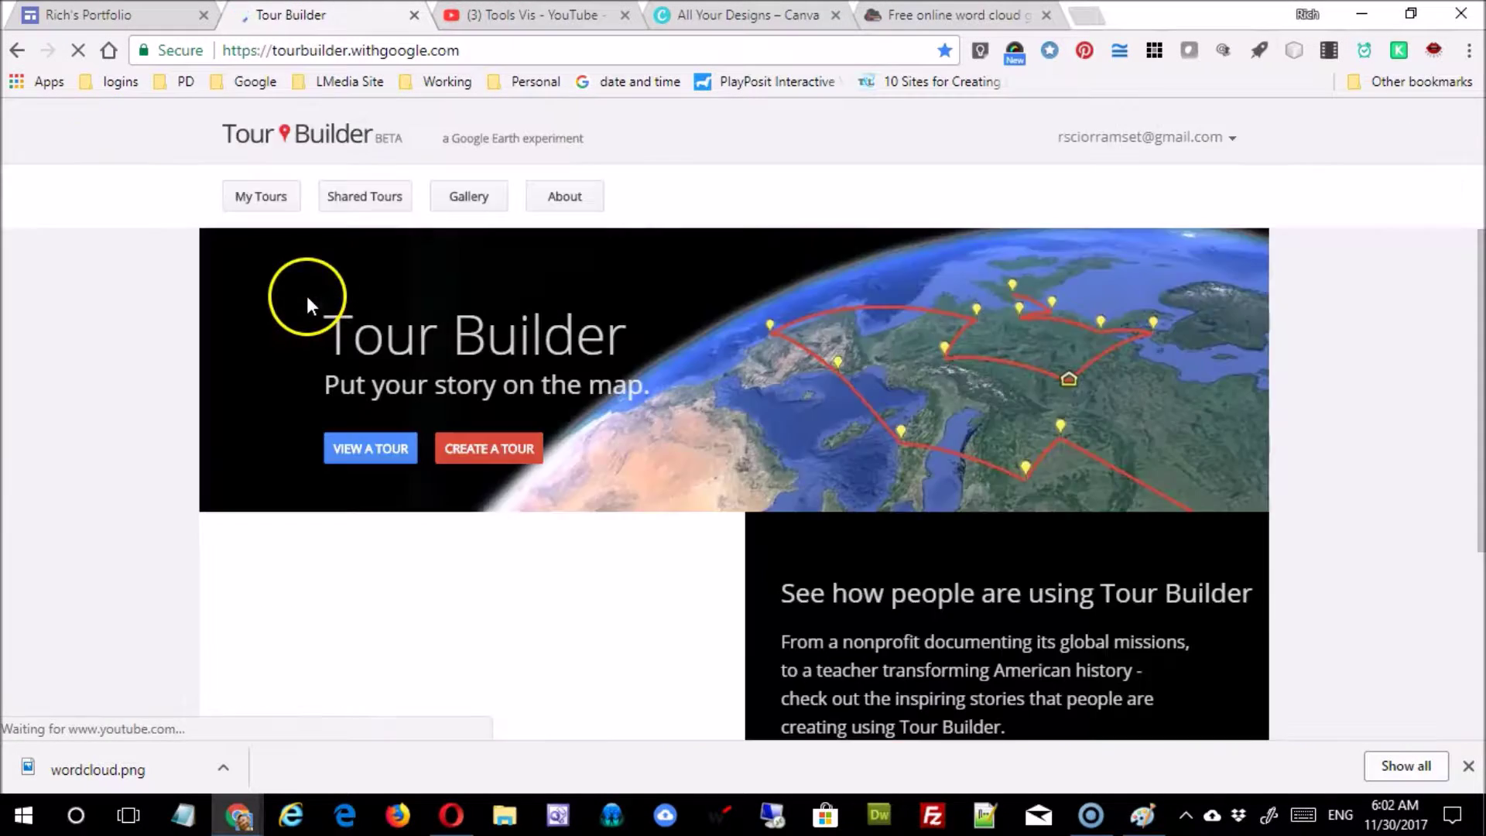
left_click(272, 204)
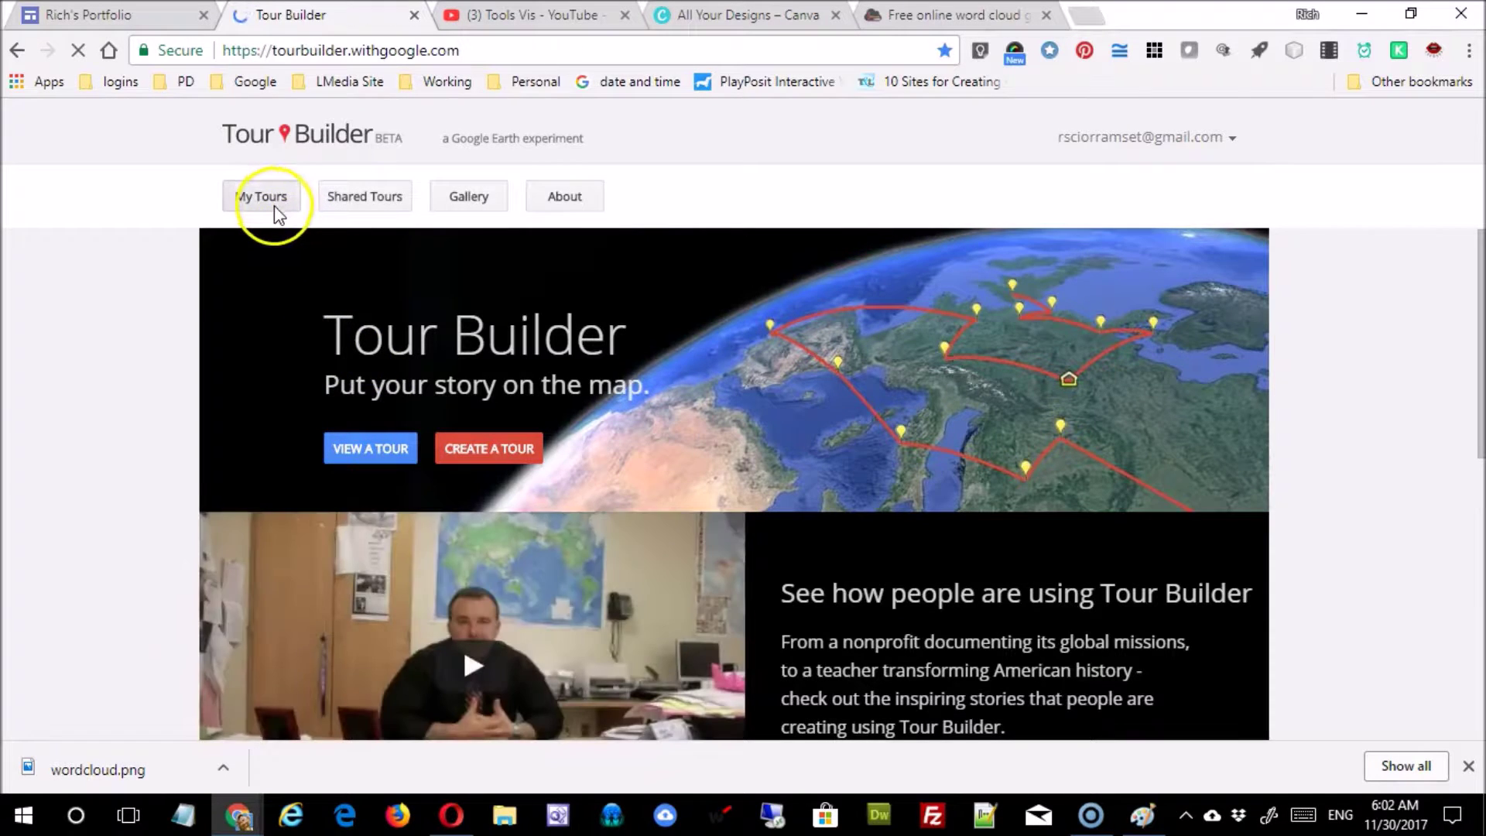
left_click(334, 329)
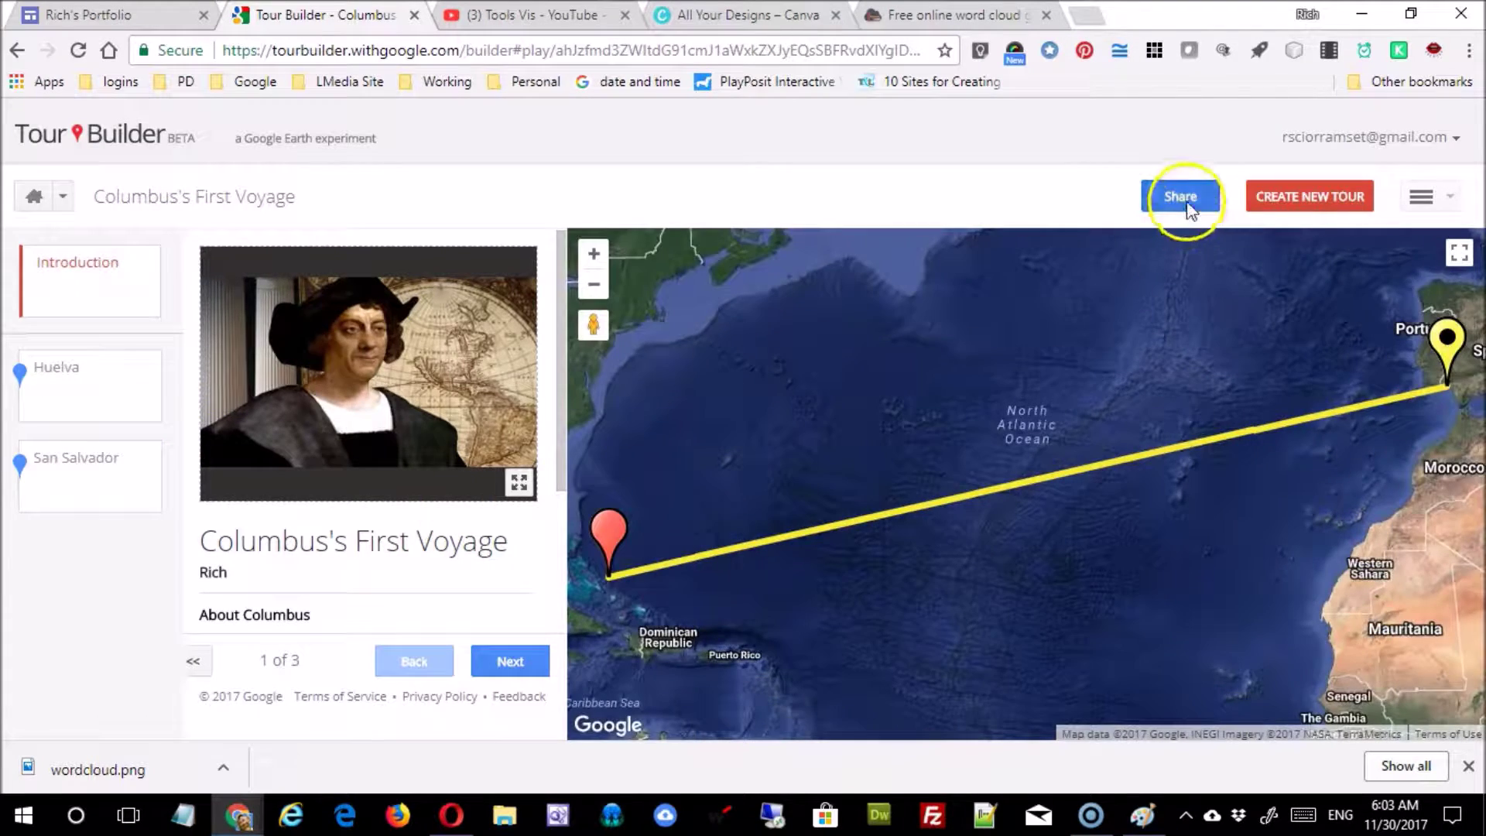
Copy the Columbus tour's share link and close the sharing settings
left_click(1183, 200)
left_click(810, 292)
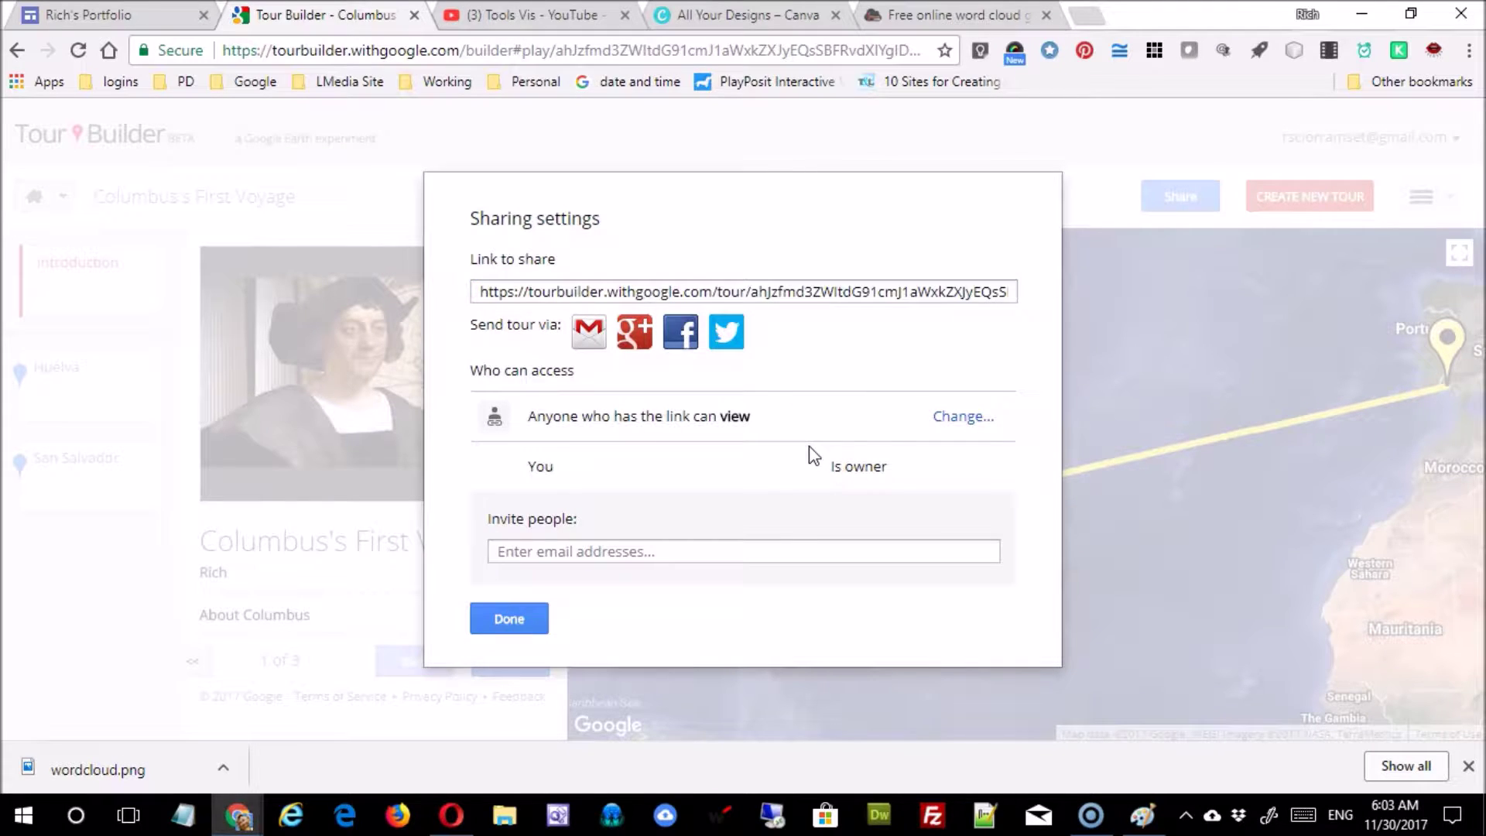
left_click(783, 286)
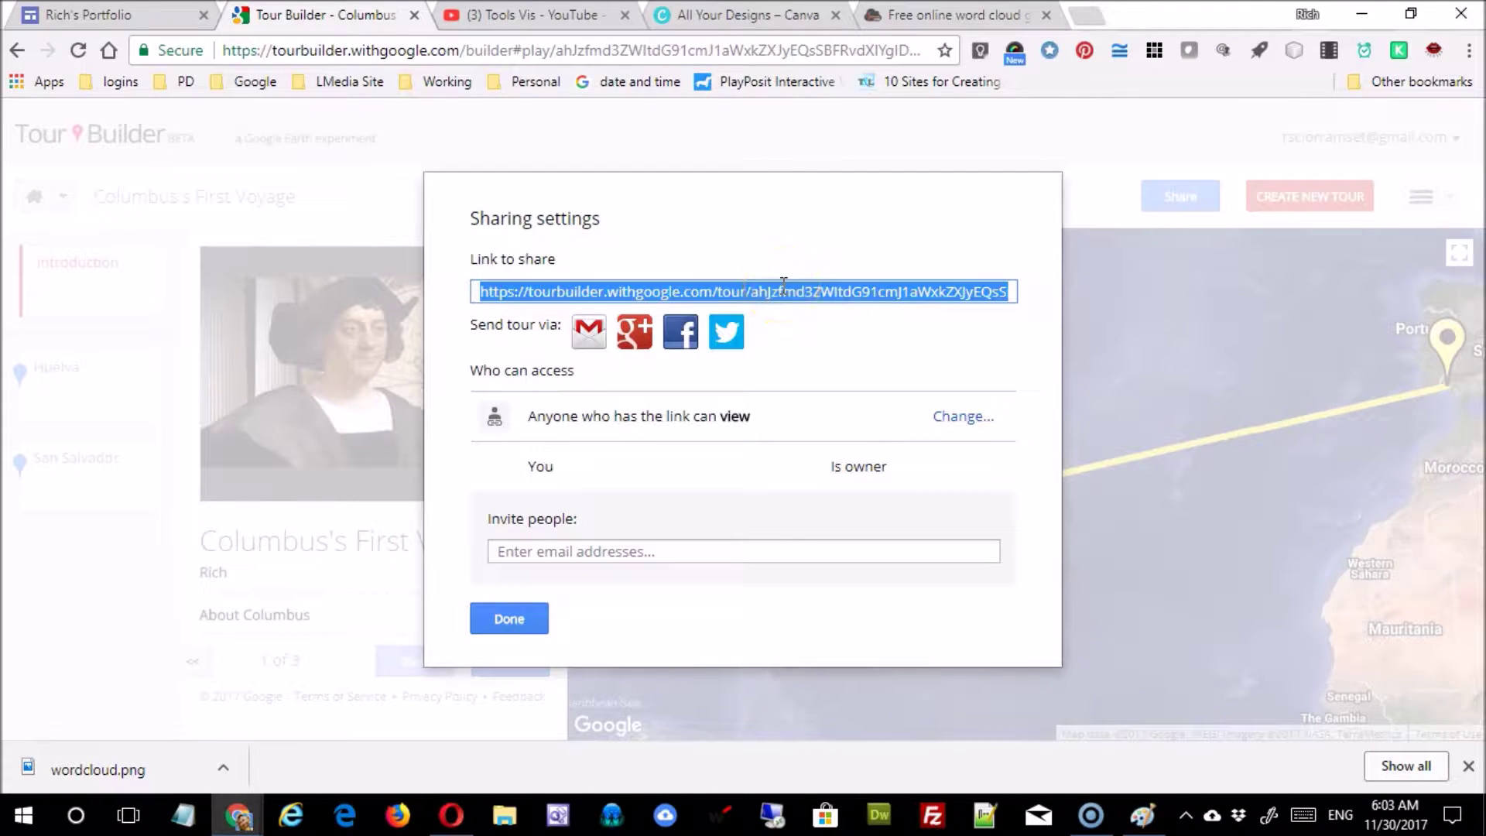
right_click(783, 285)
left_click(827, 302)
left_click(520, 630)
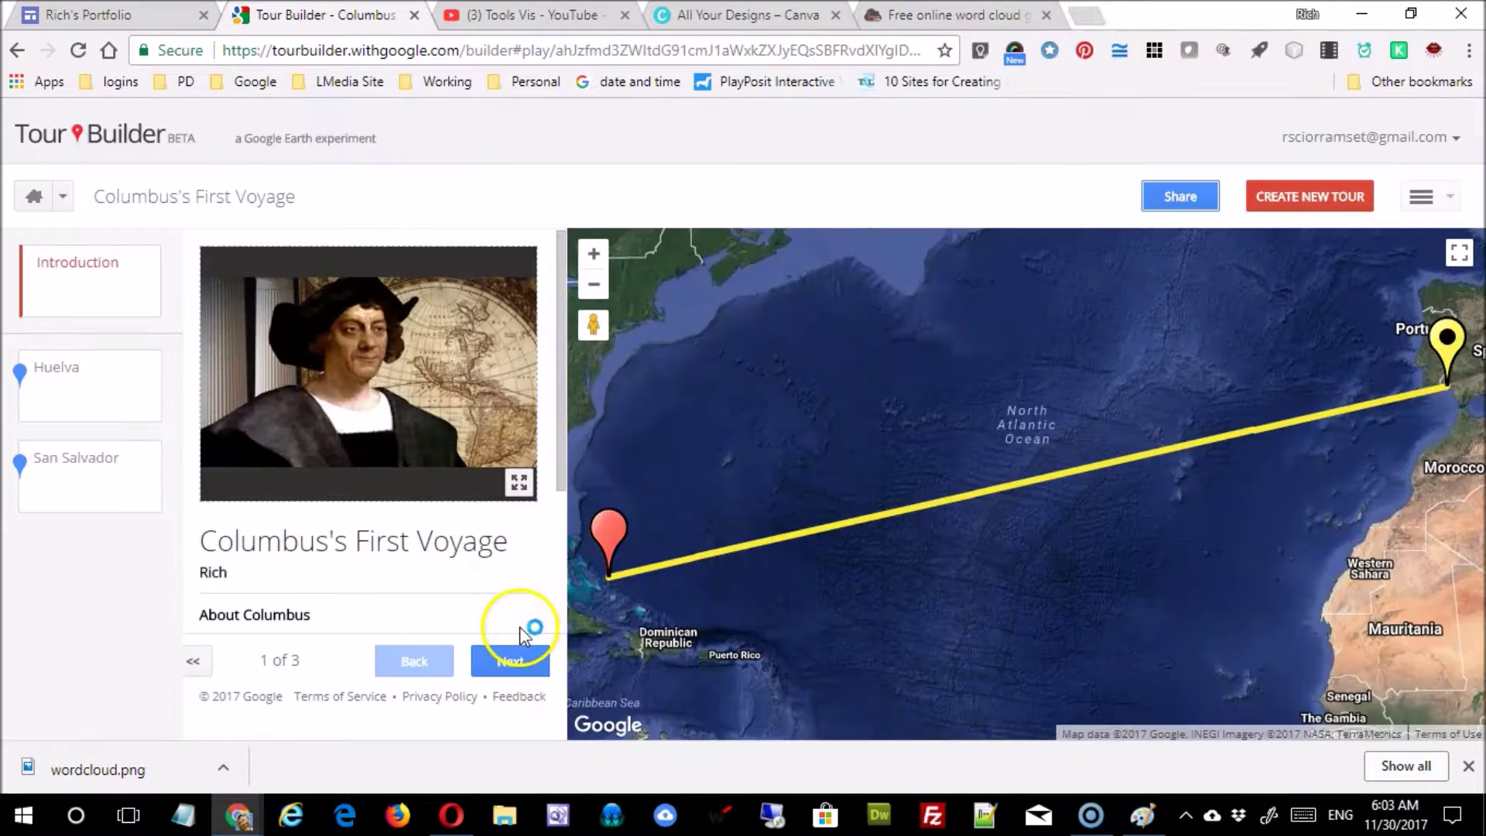
left_click(137, 23)
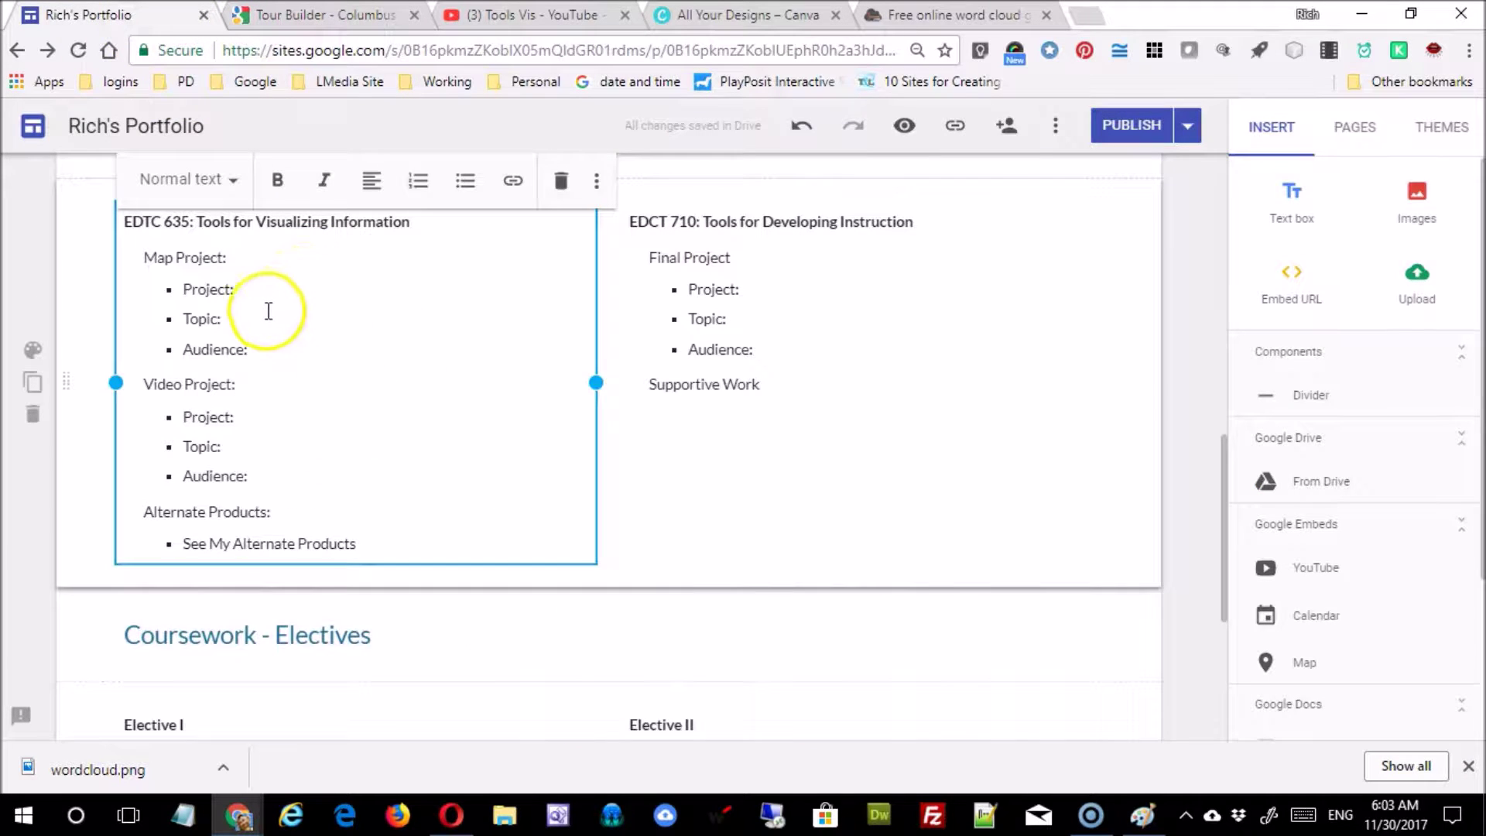
Enter Columbus' First Voyage as the Map Project, with placeholder Topic and Audience text
left_click_drag(259, 291, 282, 348)
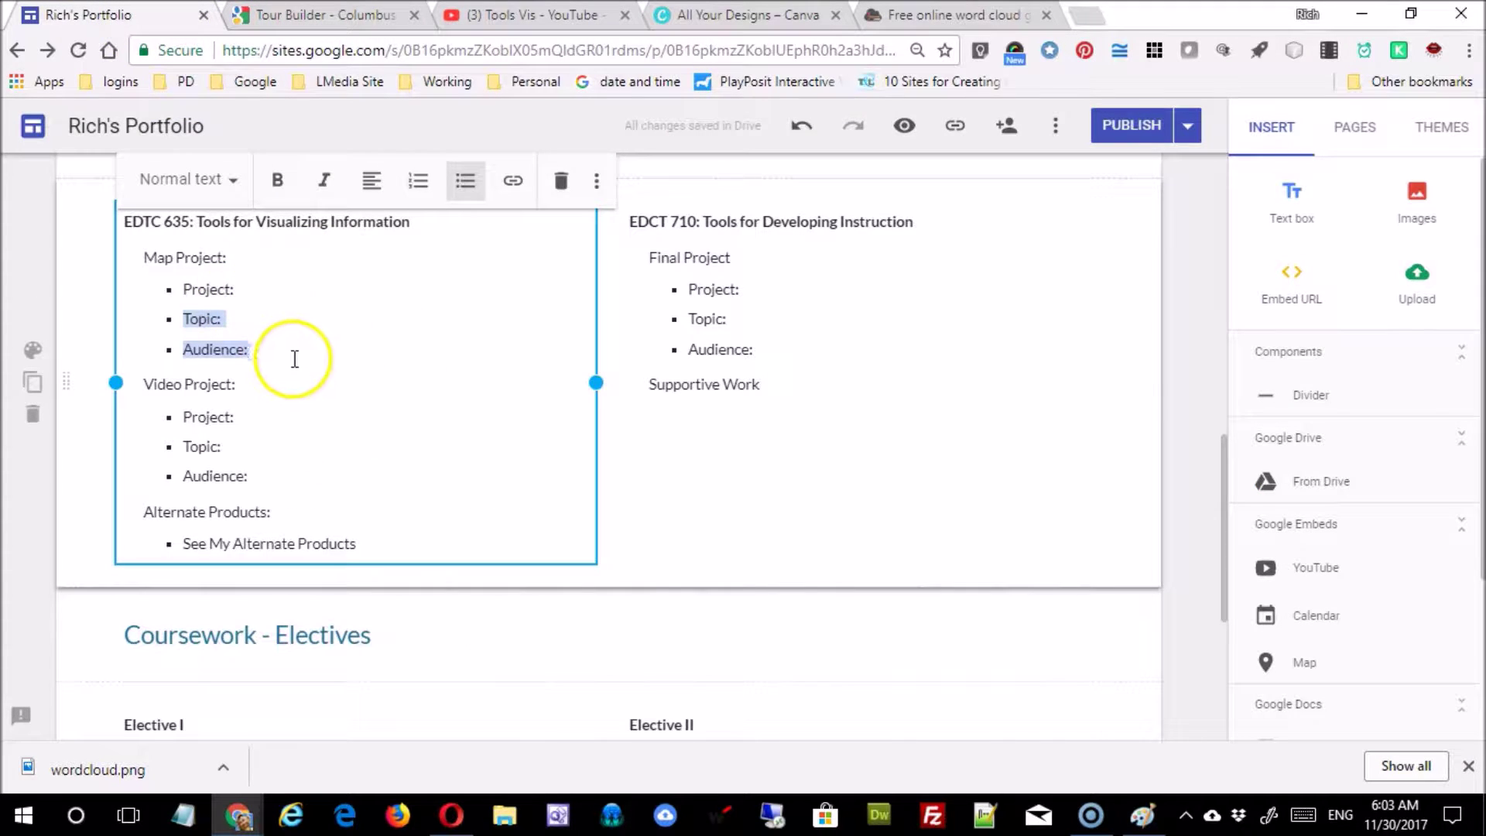
scroll(295, 355, "up", 4)
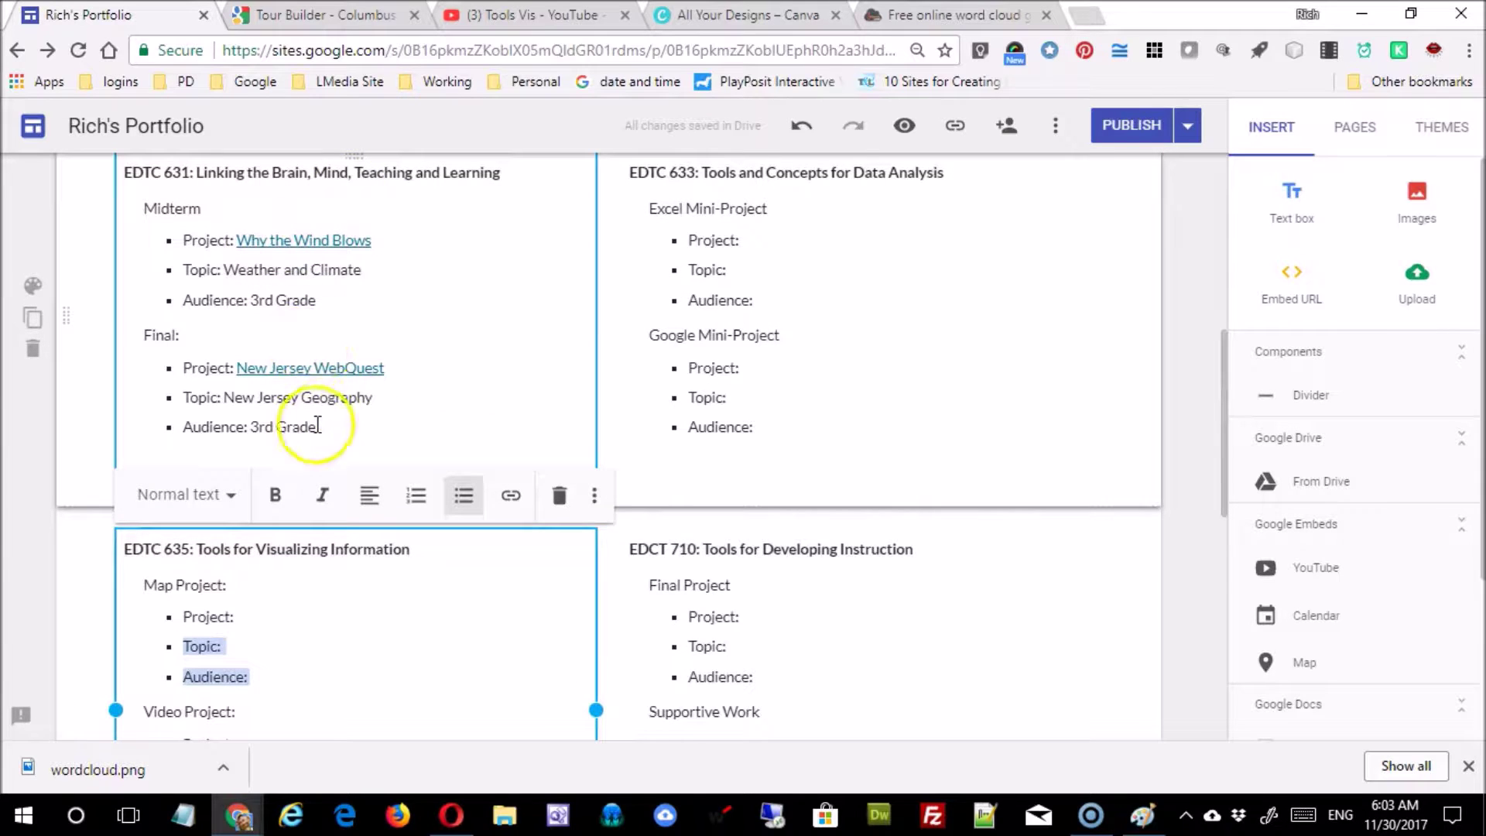
scroll(355, 457, "down", 3)
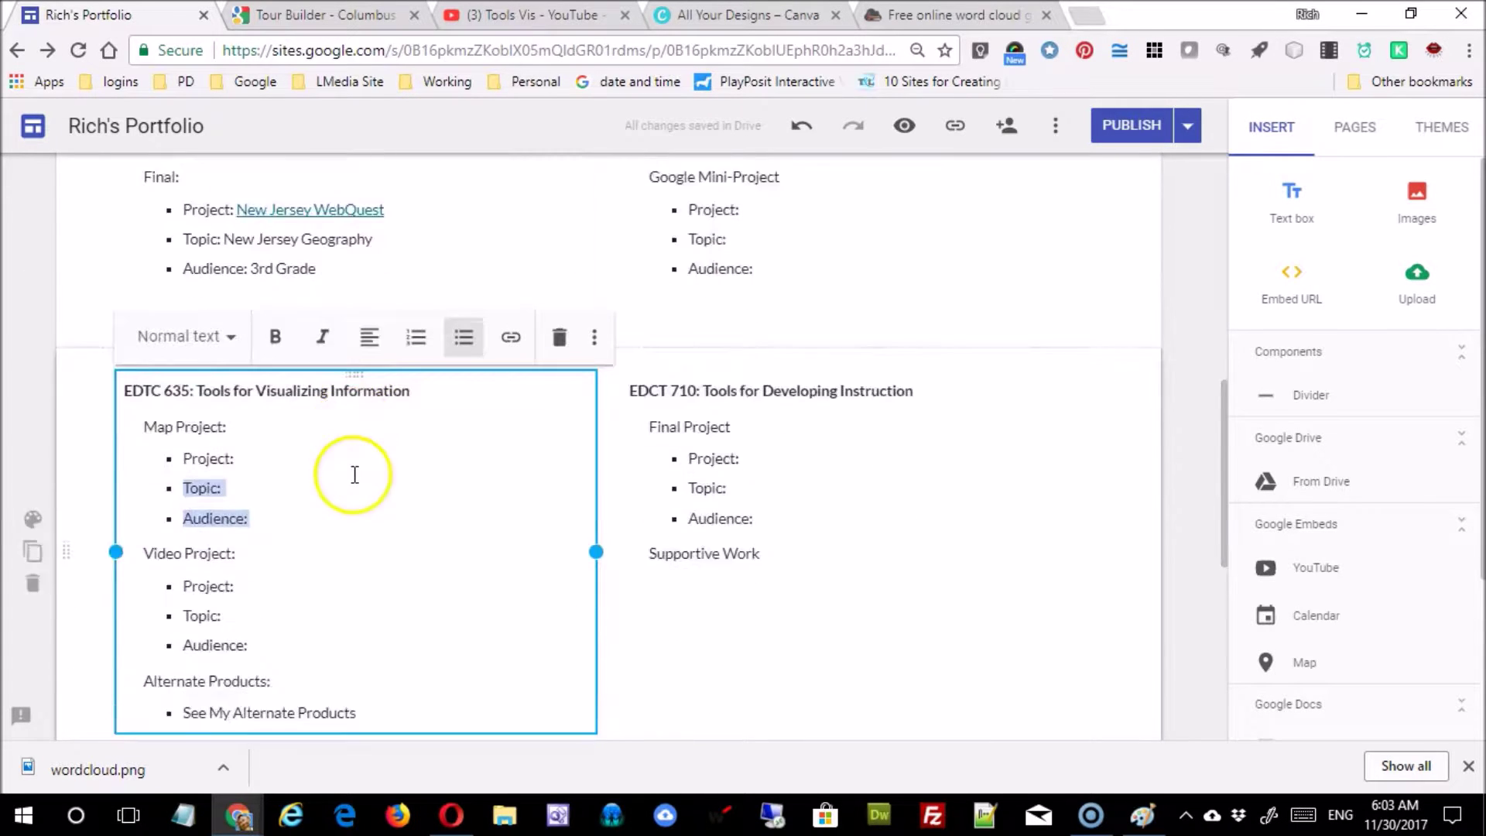
left_click(309, 397)
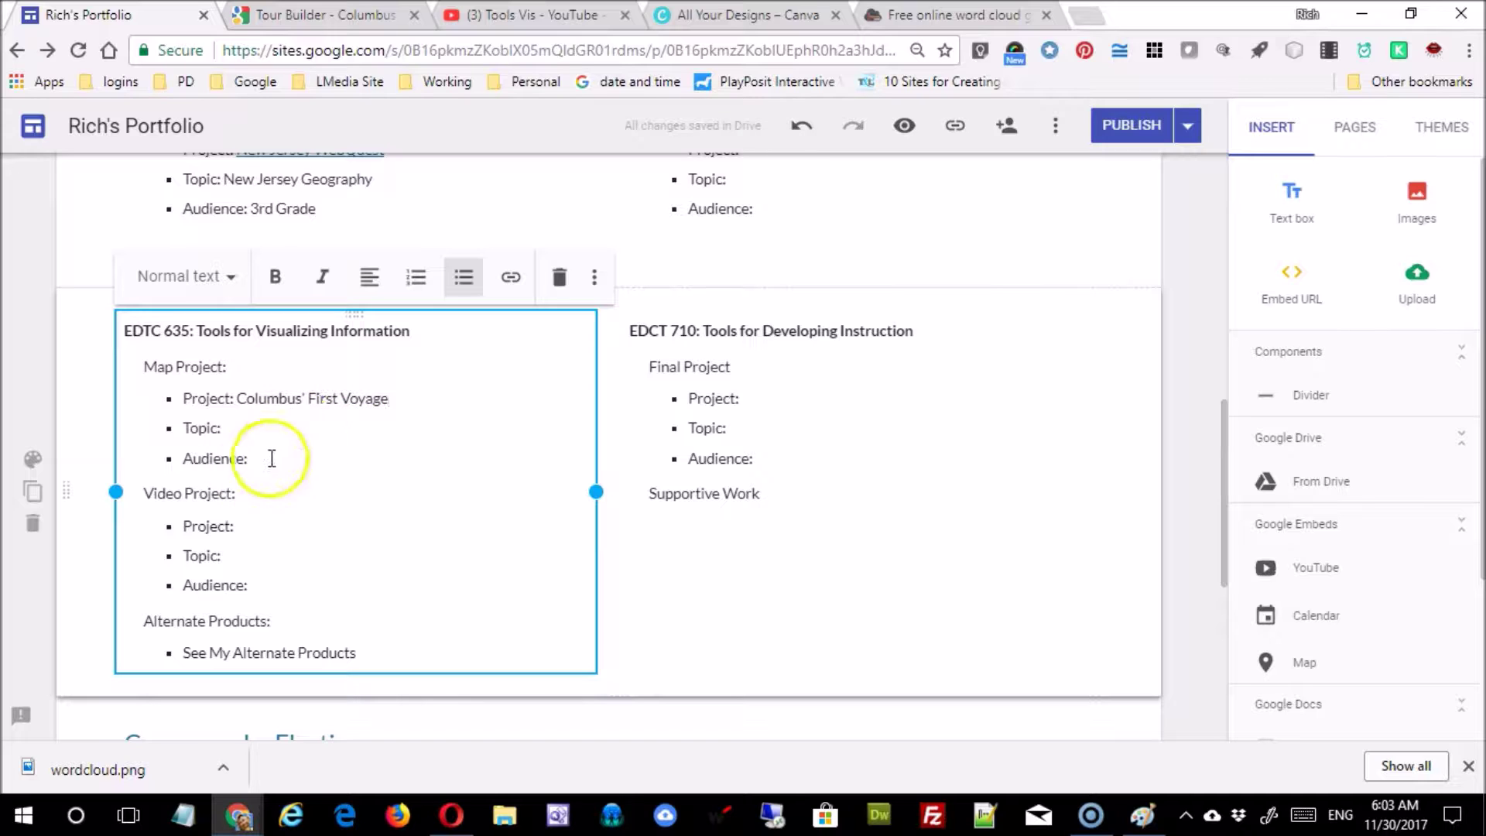
left_click(320, 432)
type("sadfadsfsad sas f Audience: asd ad")
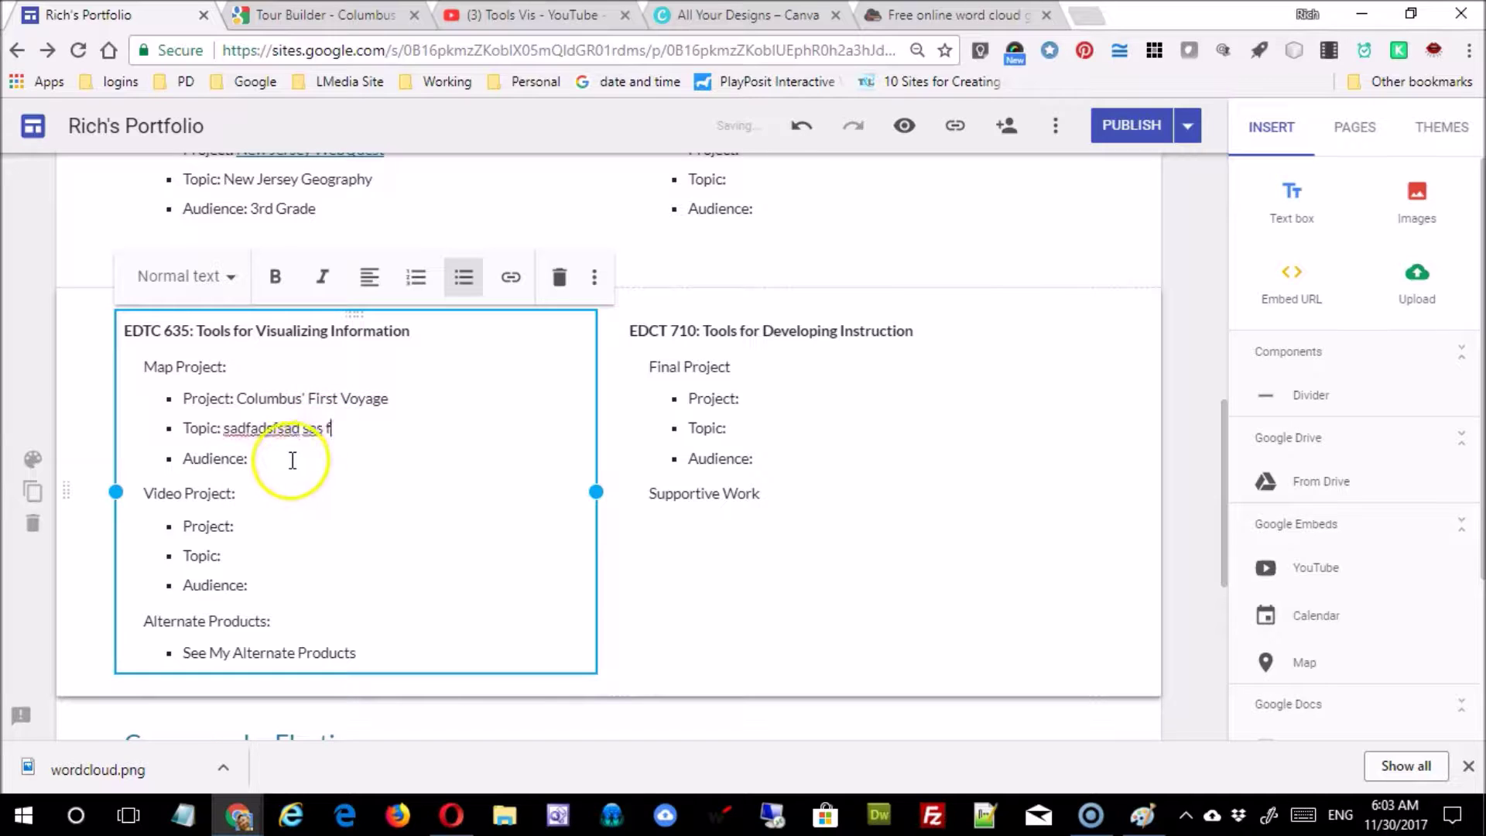
type("fsaf adsfasf as")
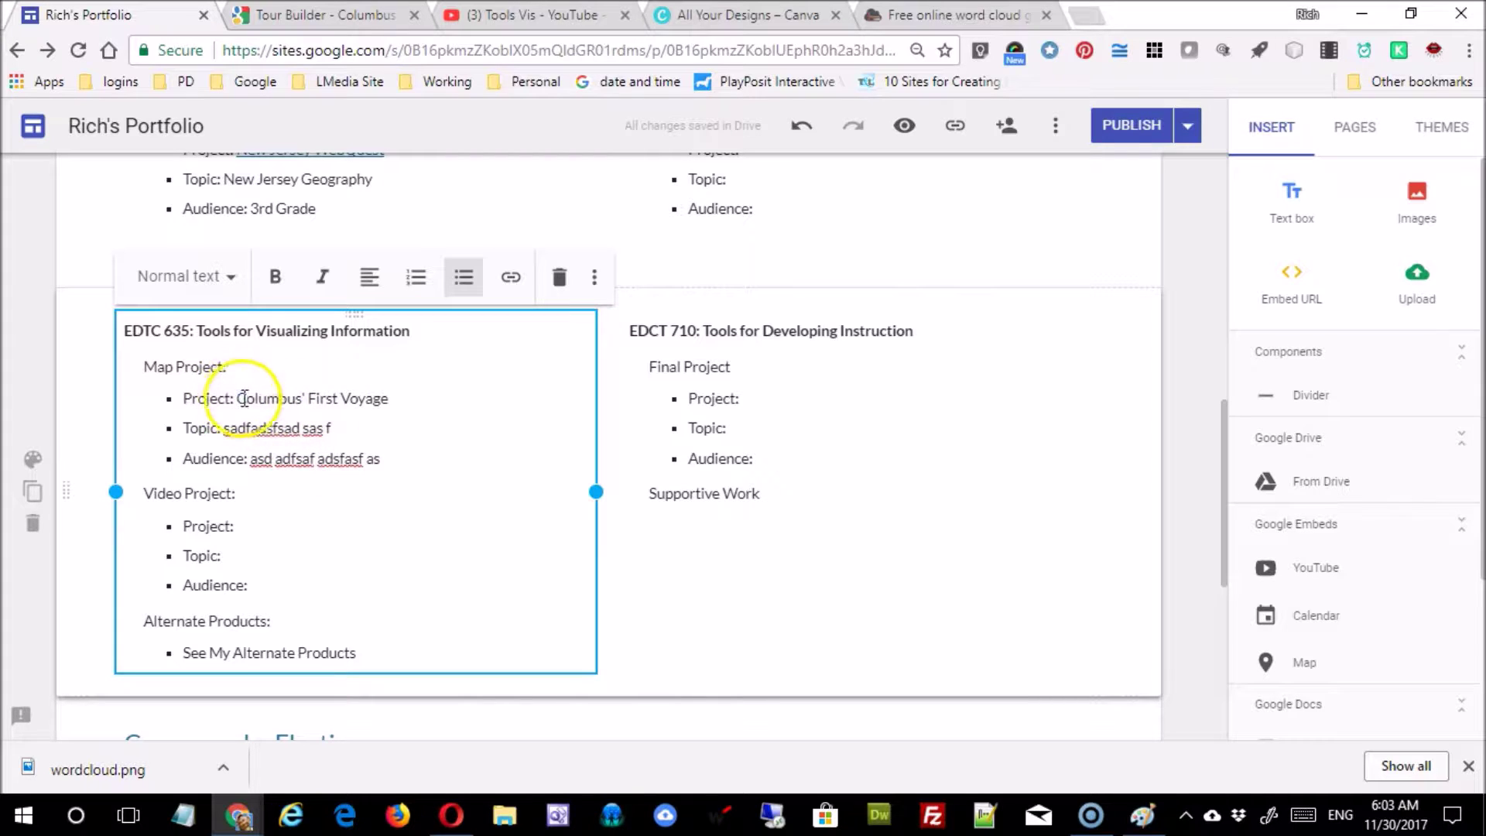
Link the title Columbus' First Voyage to the copied Tour Builder share URL
left_click_drag(244, 399, 429, 398)
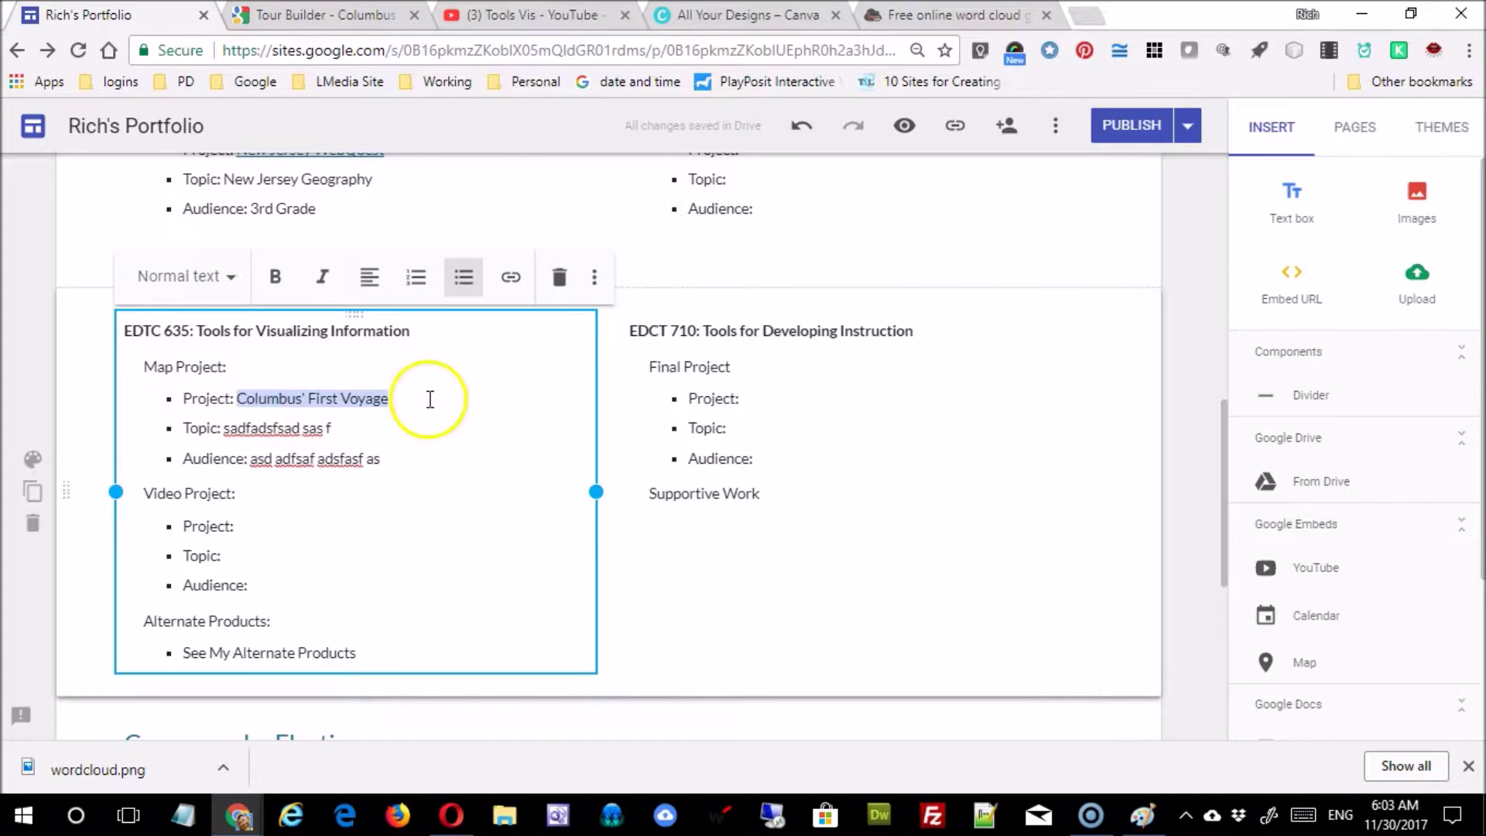
left_click(511, 279)
key("ctrl+v")
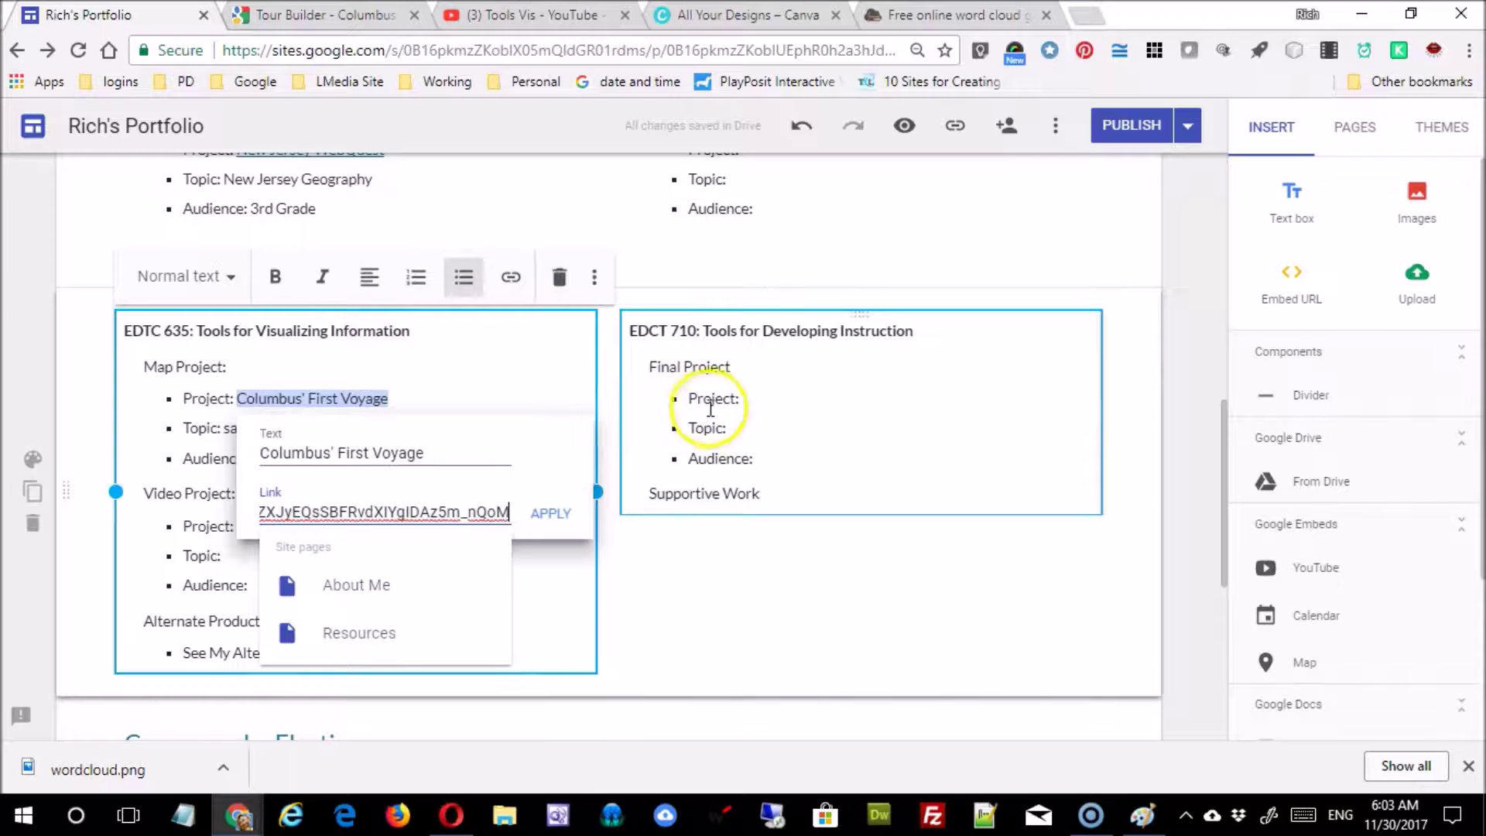
left_click(554, 514)
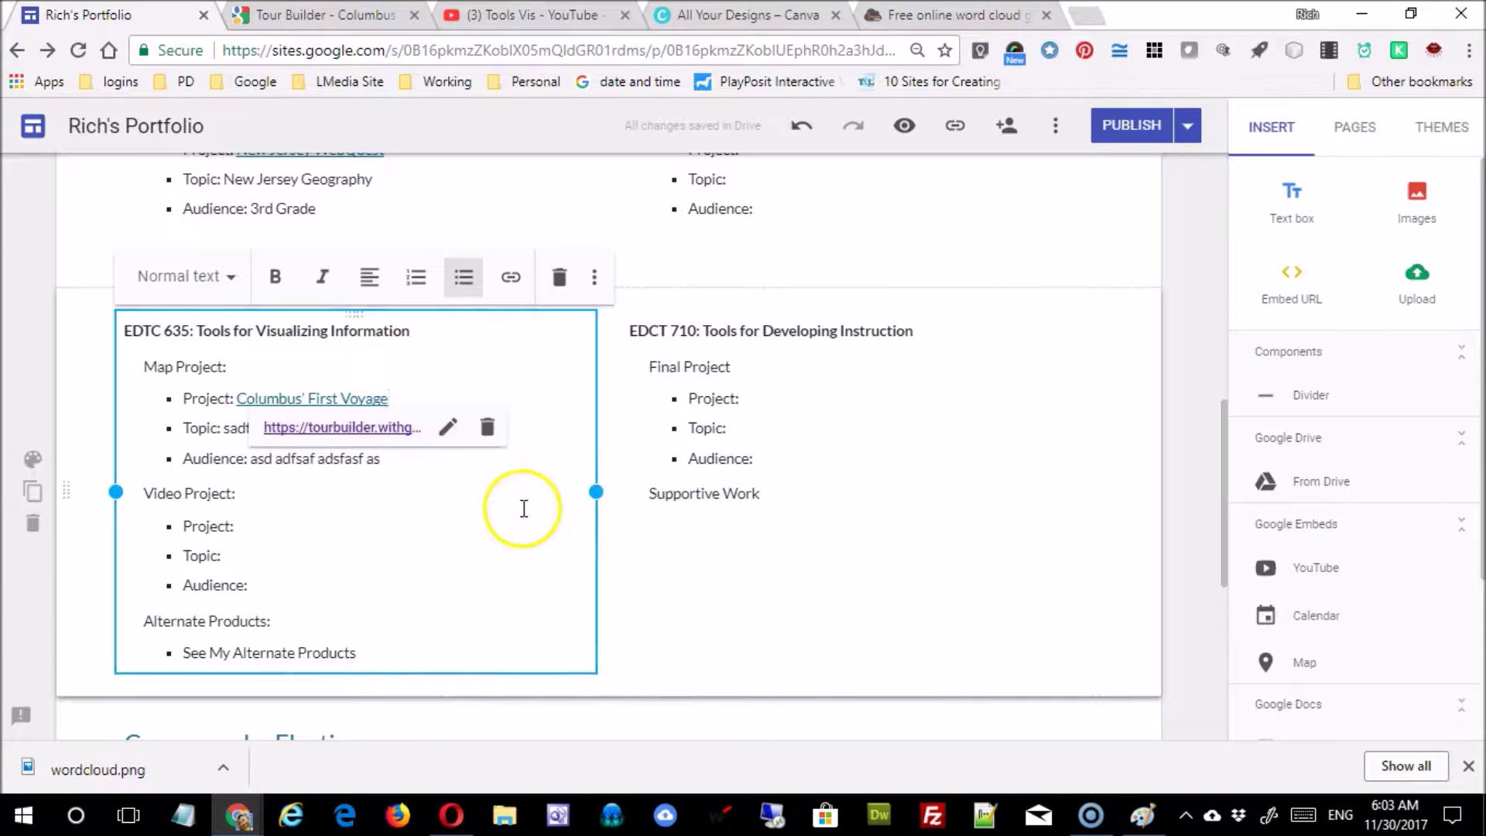
left_click(343, 400)
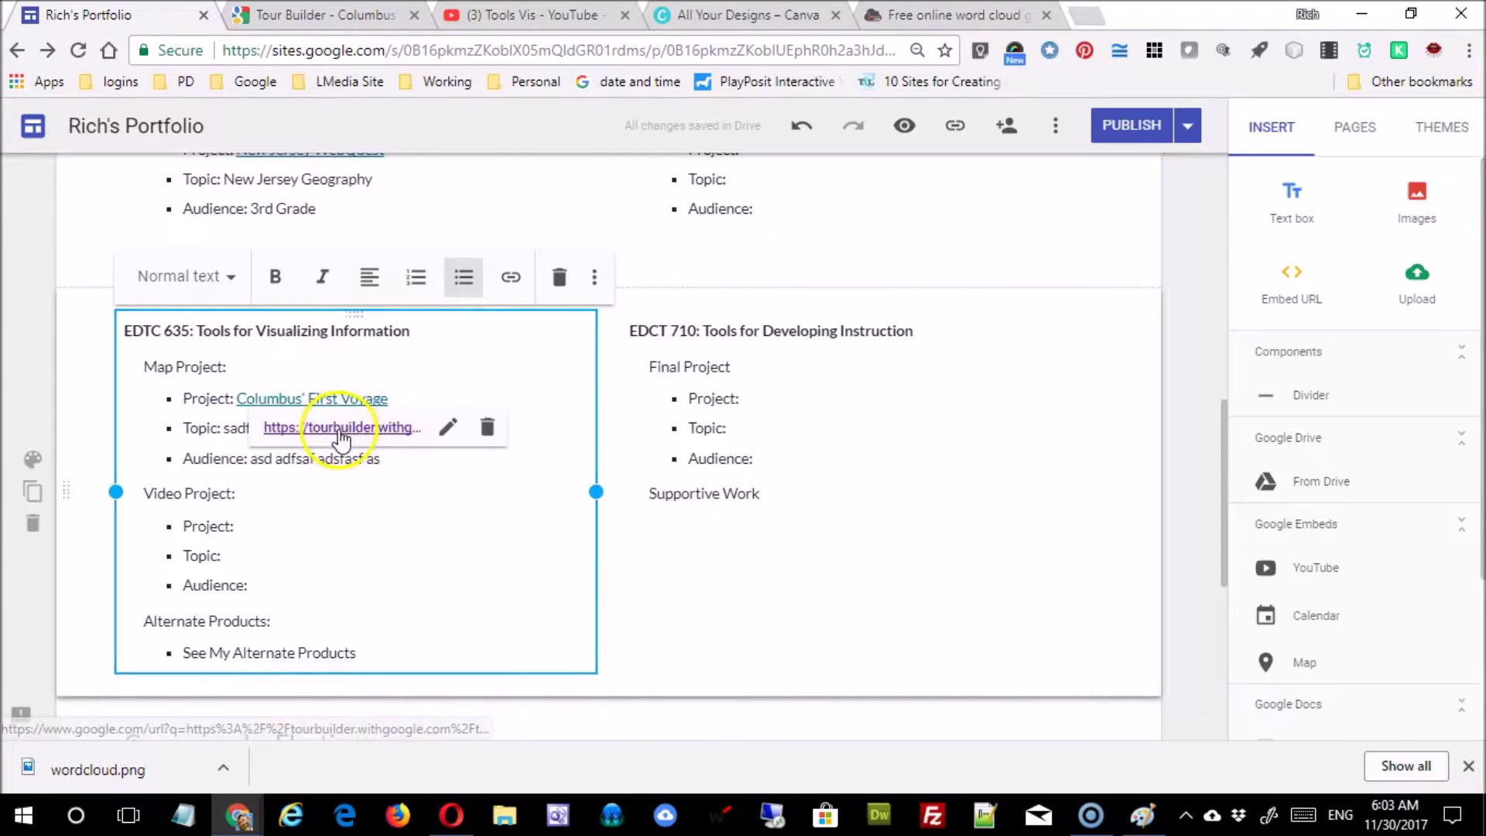
Test that the Columbus' First Voyage link opens the tour, then close that tab
left_click(336, 427)
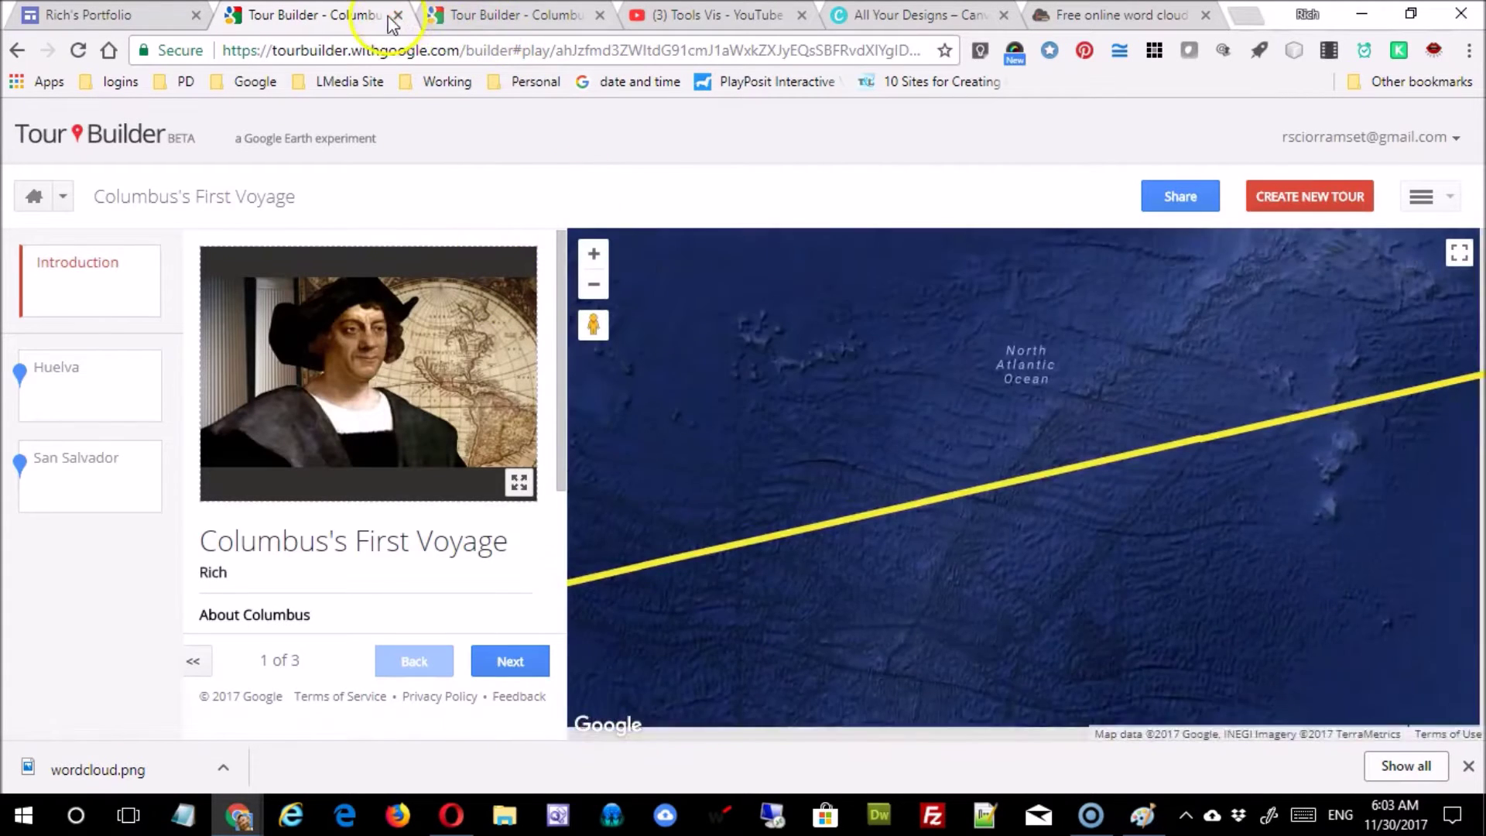
left_click(397, 17)
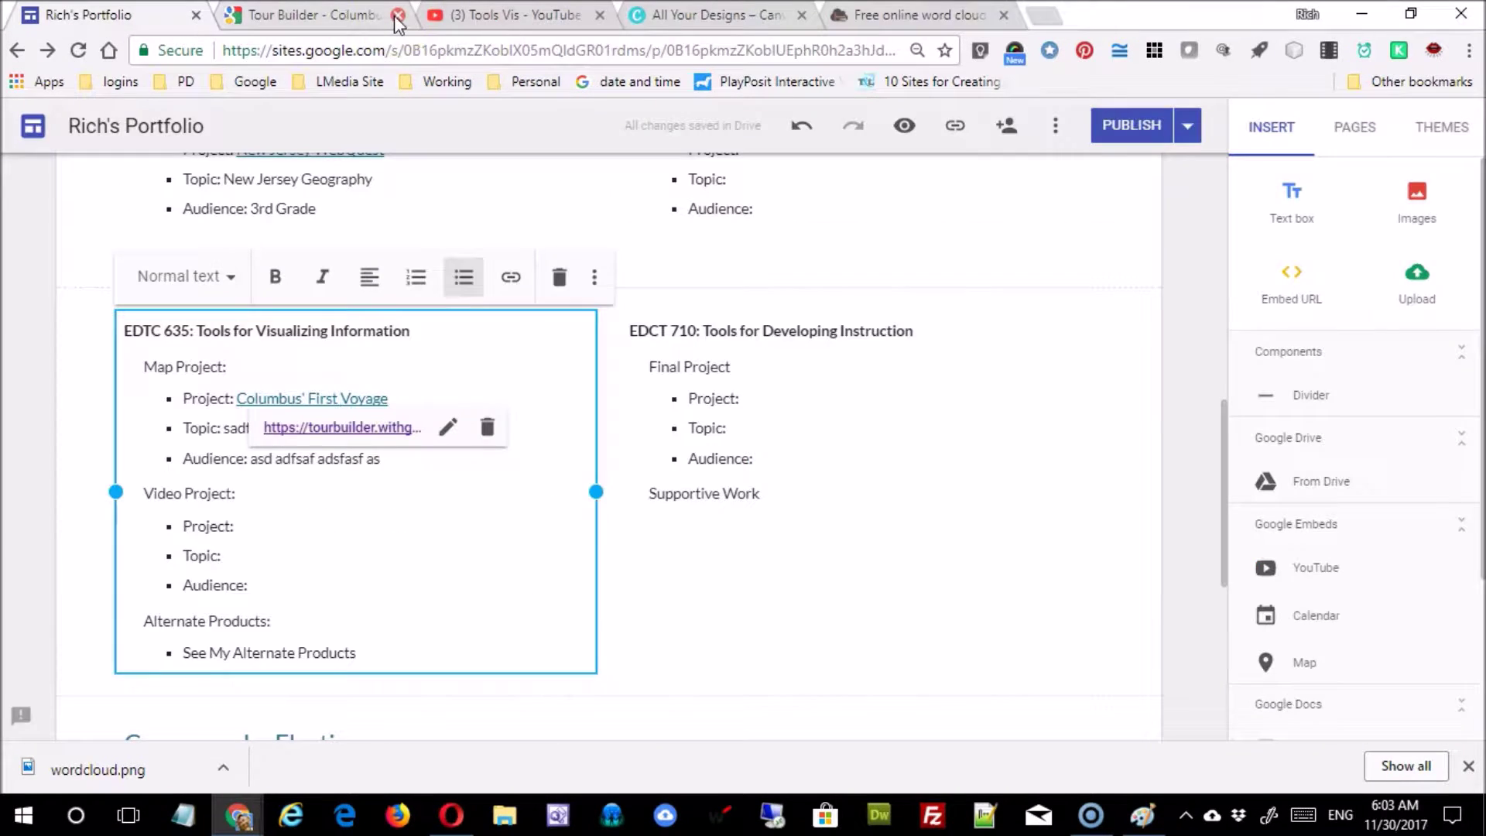
left_click(397, 16)
Enter Digital Citizenship as the Video Project, with placeholder Topic and Audience text
left_click(249, 514)
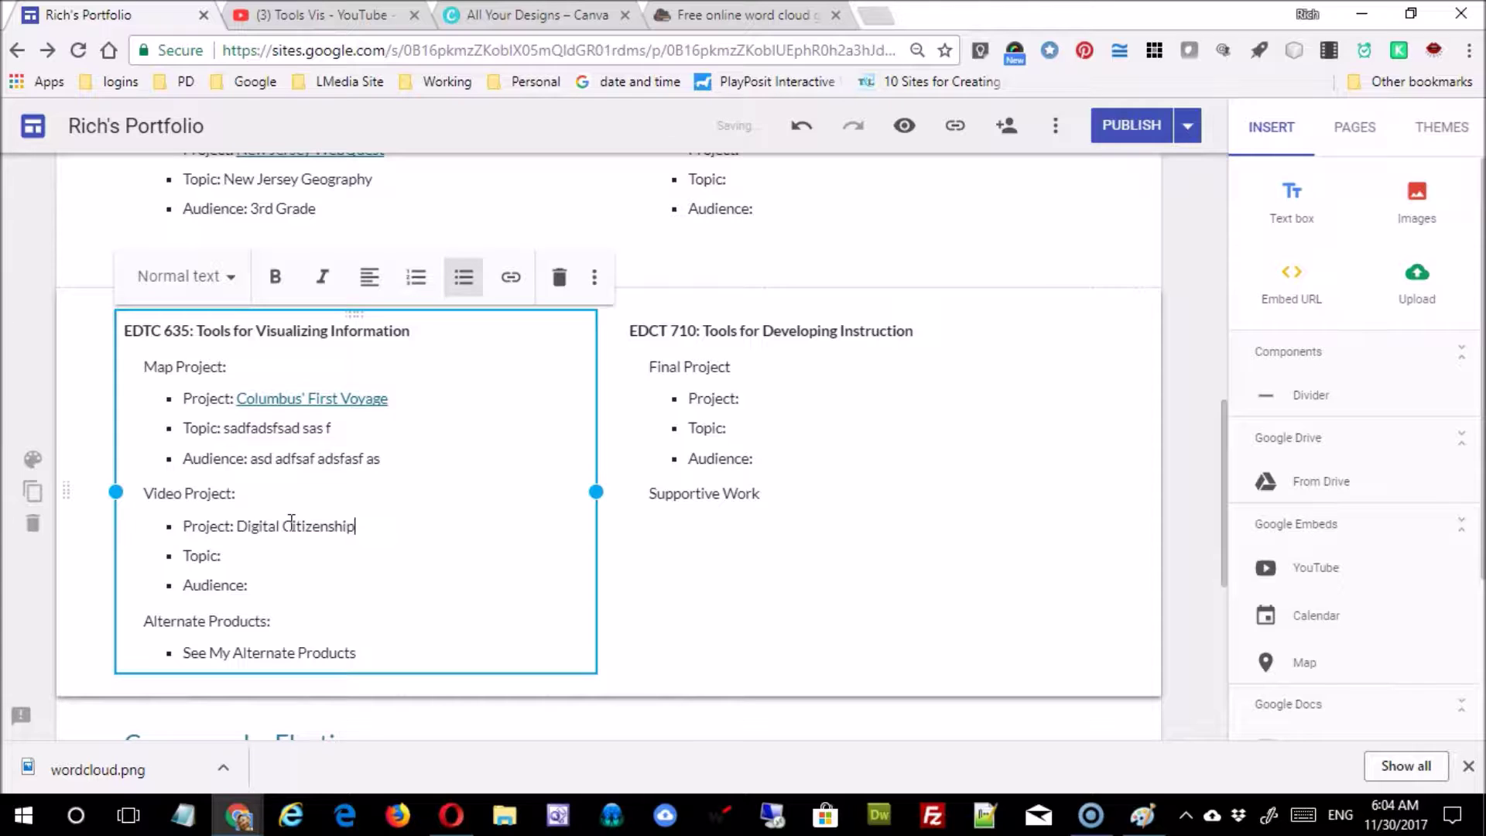
type("sdafasfas")
left_click(288, 573)
type("asdfafasfsa")
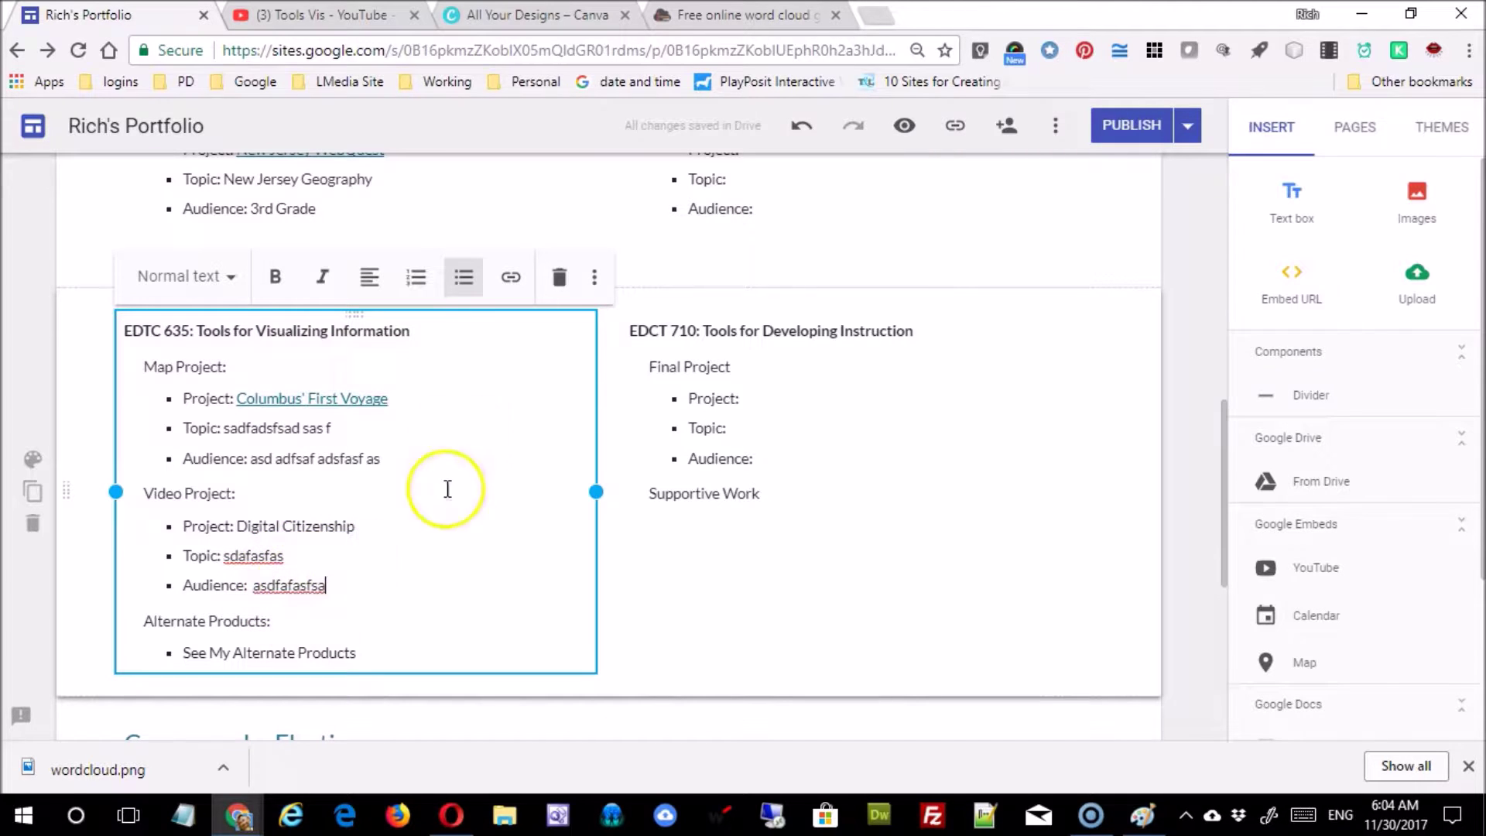
left_click(348, 15)
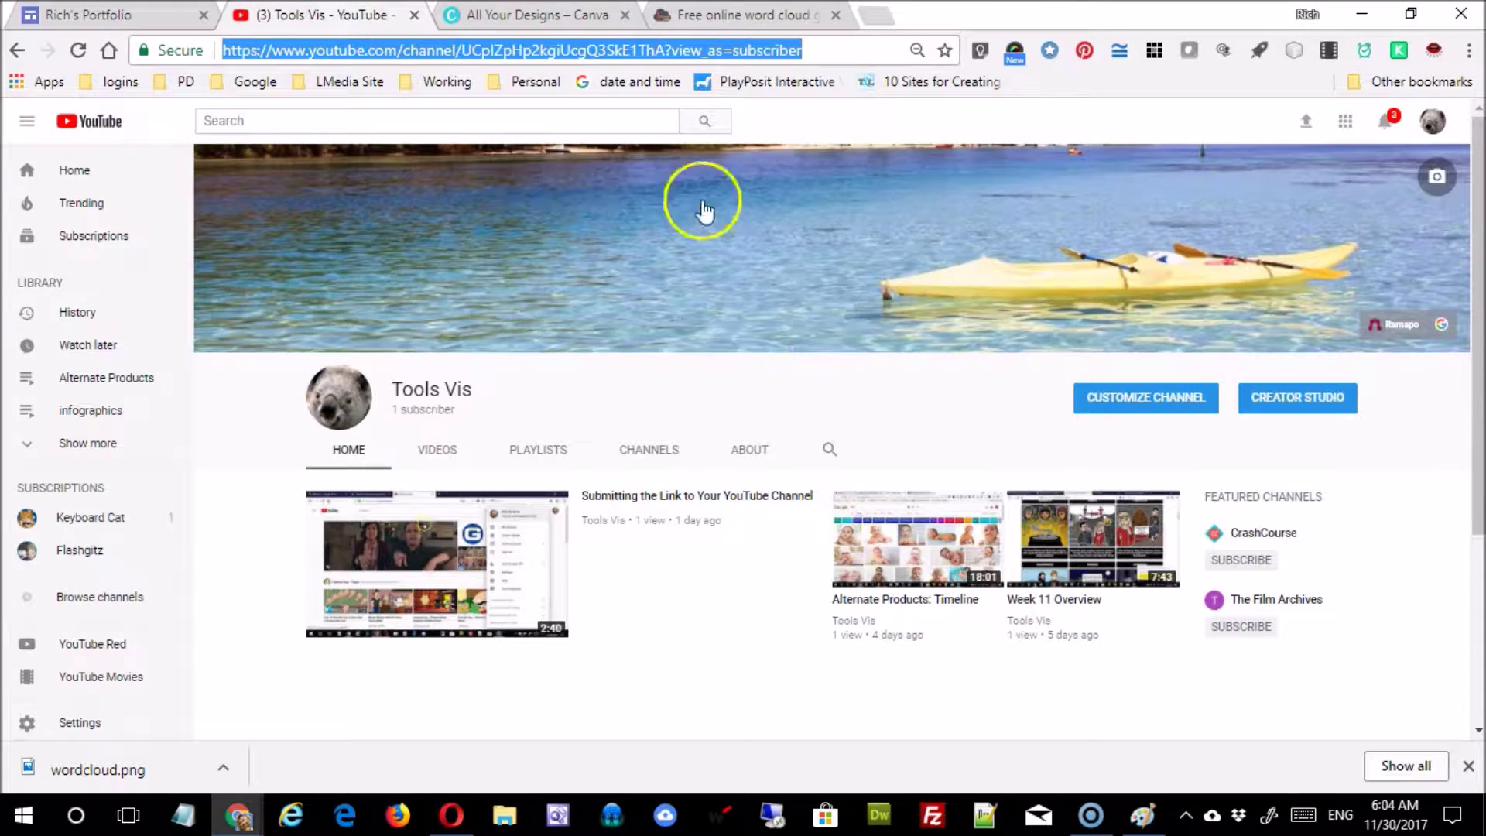
Switch the YouTube account to Tools Vis
left_click(1433, 122)
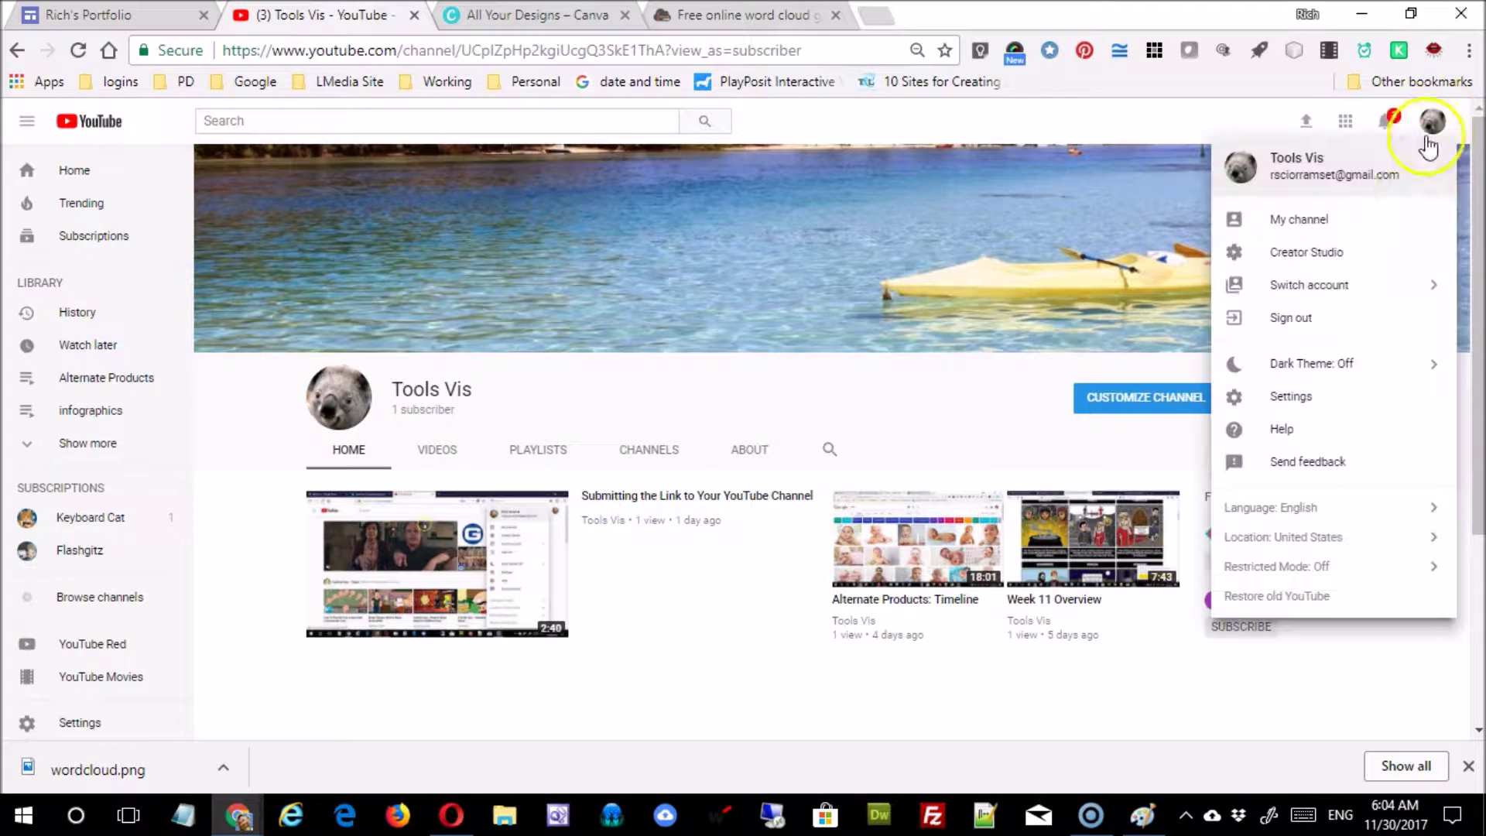
left_click(1380, 297)
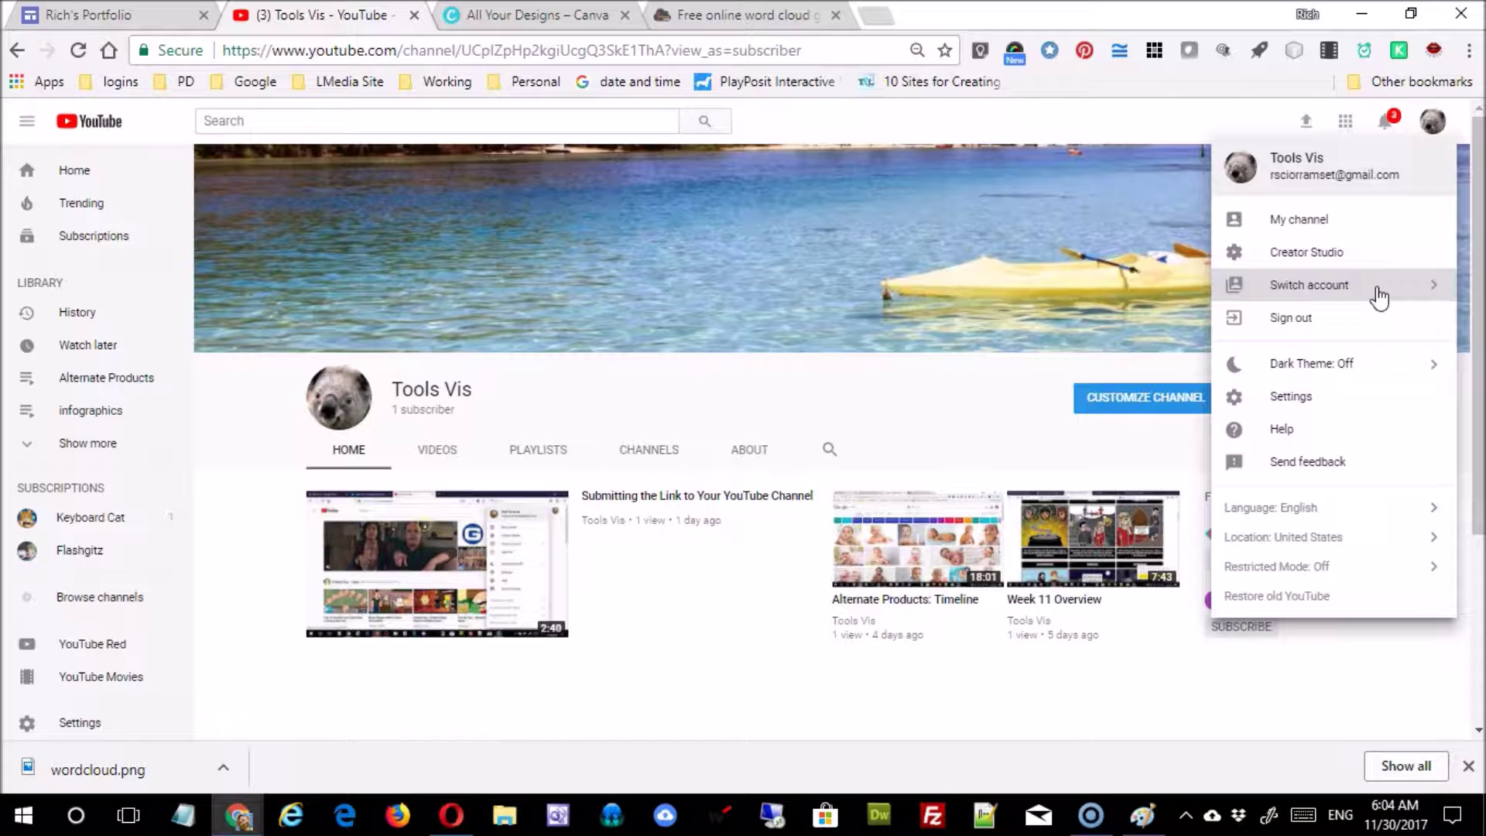
left_click(1249, 581)
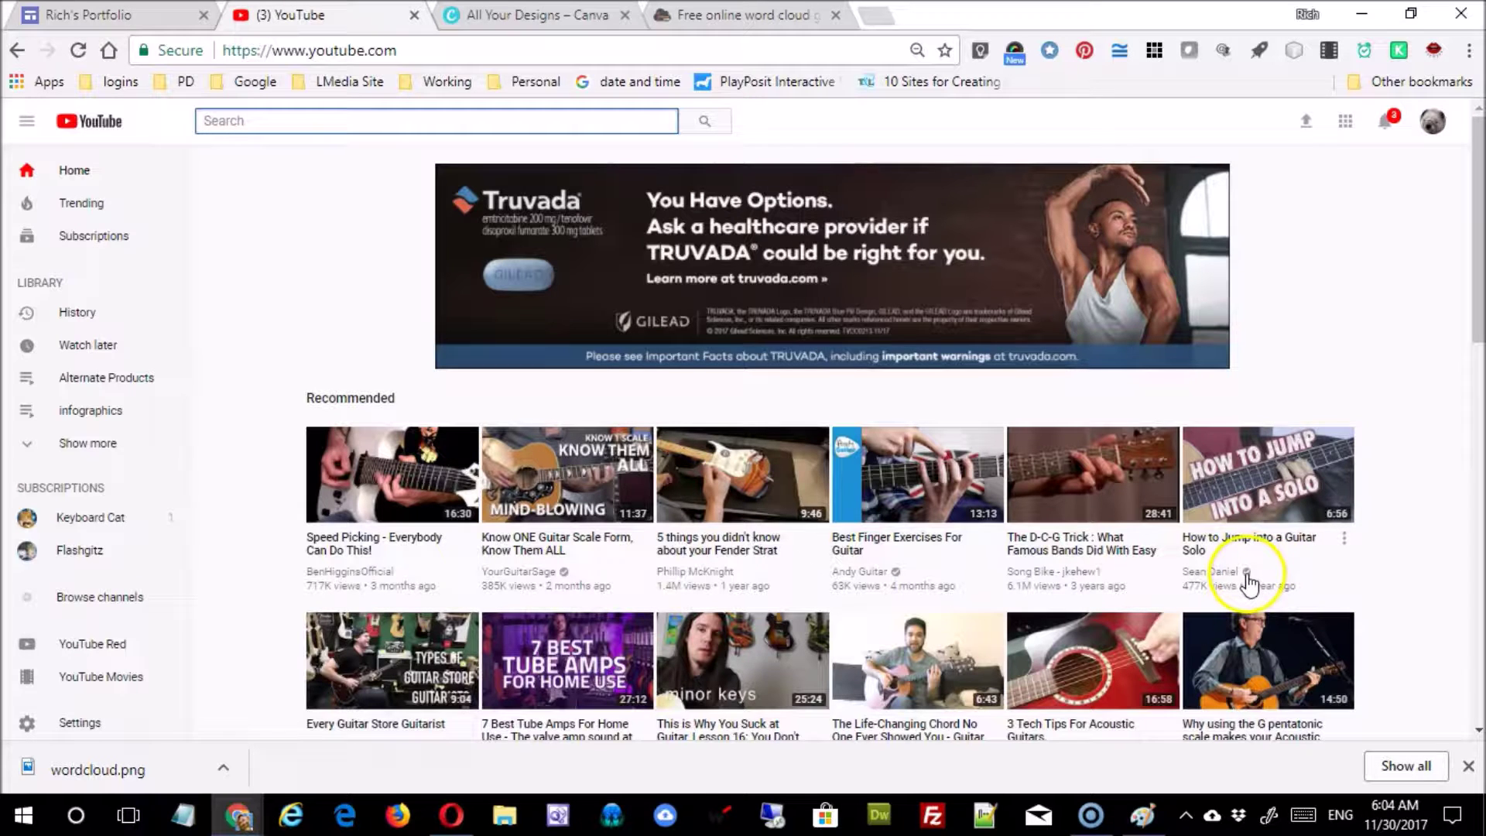
Open the Tools Vis channel page and copy its web address
left_click(1433, 121)
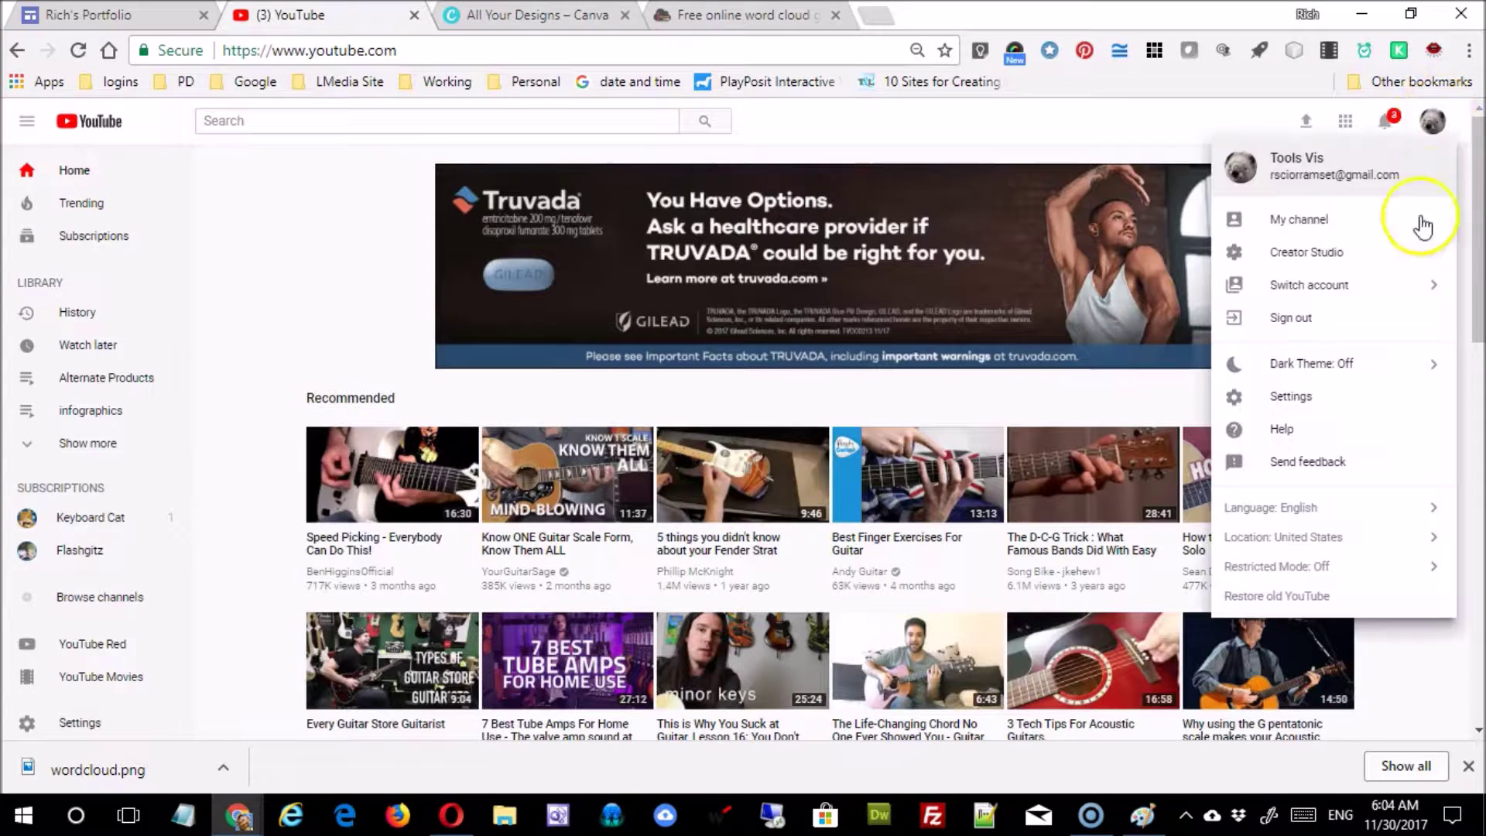
left_click(1345, 225)
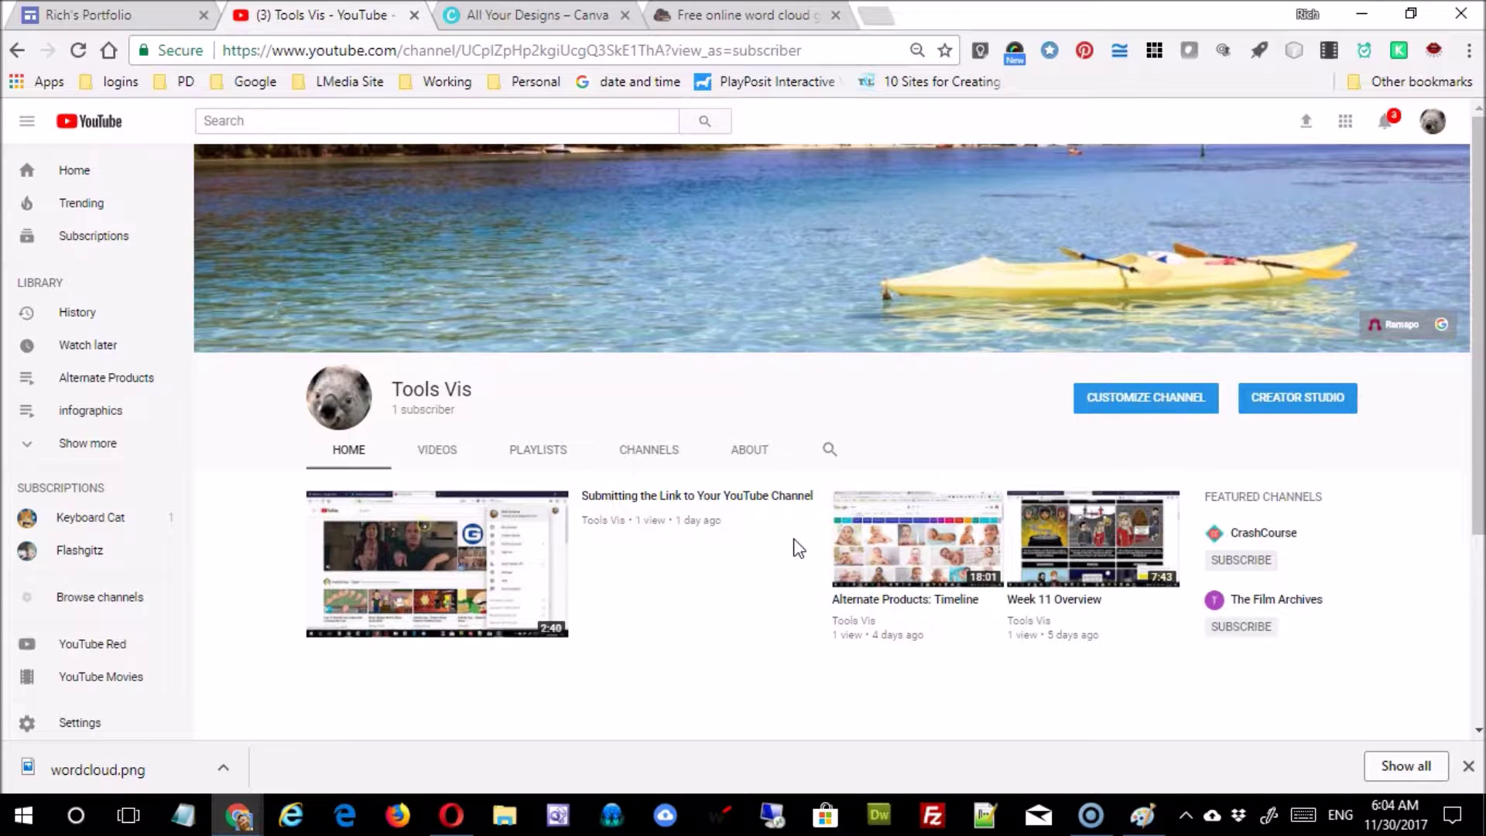
left_click(538, 44)
right_click(538, 41)
left_click(586, 122)
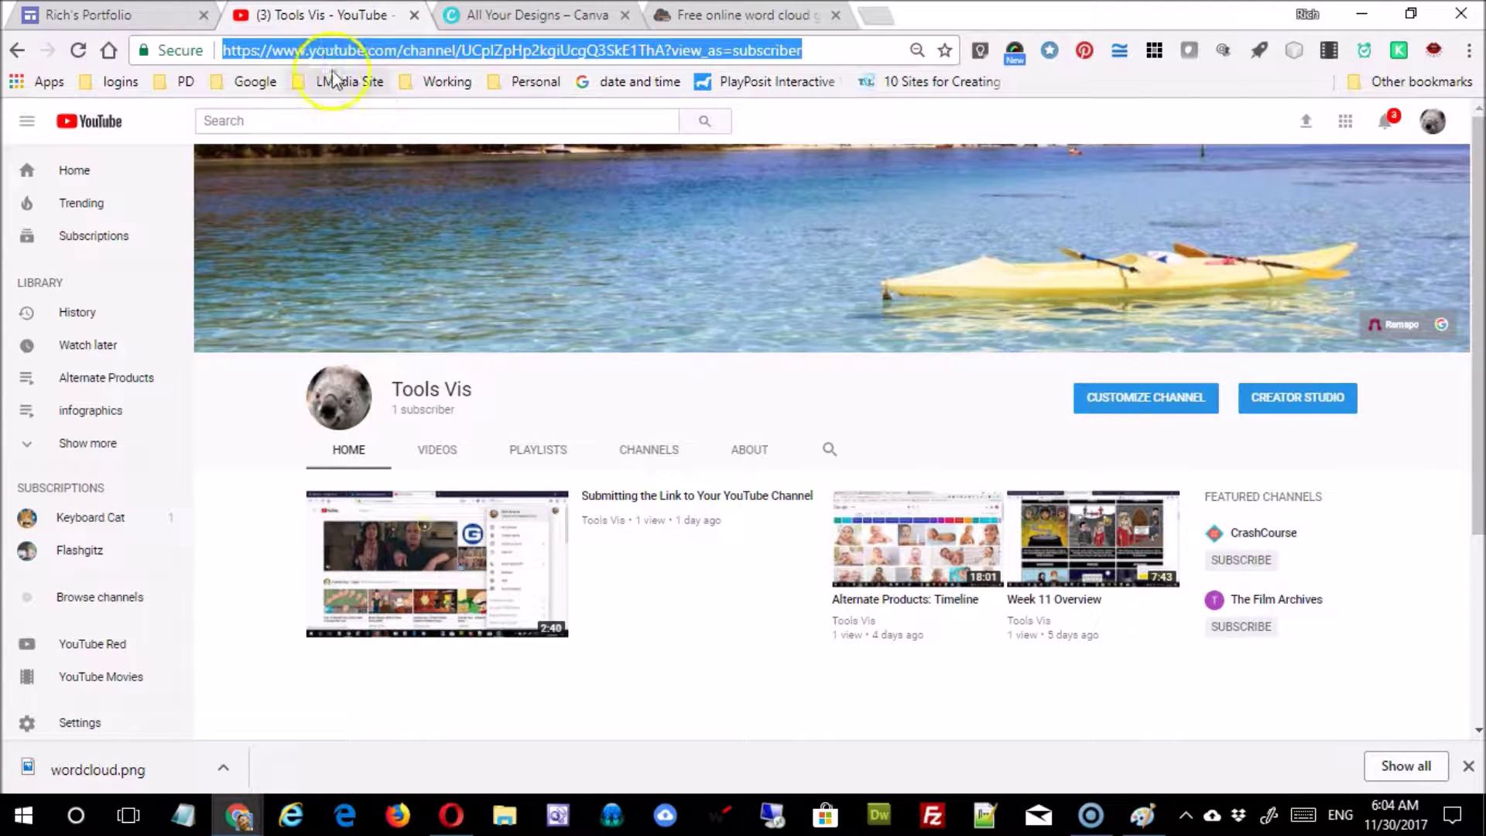
Link the words Digital Citizenship to the copied Tools Vis YouTube channel address
left_click(117, 17)
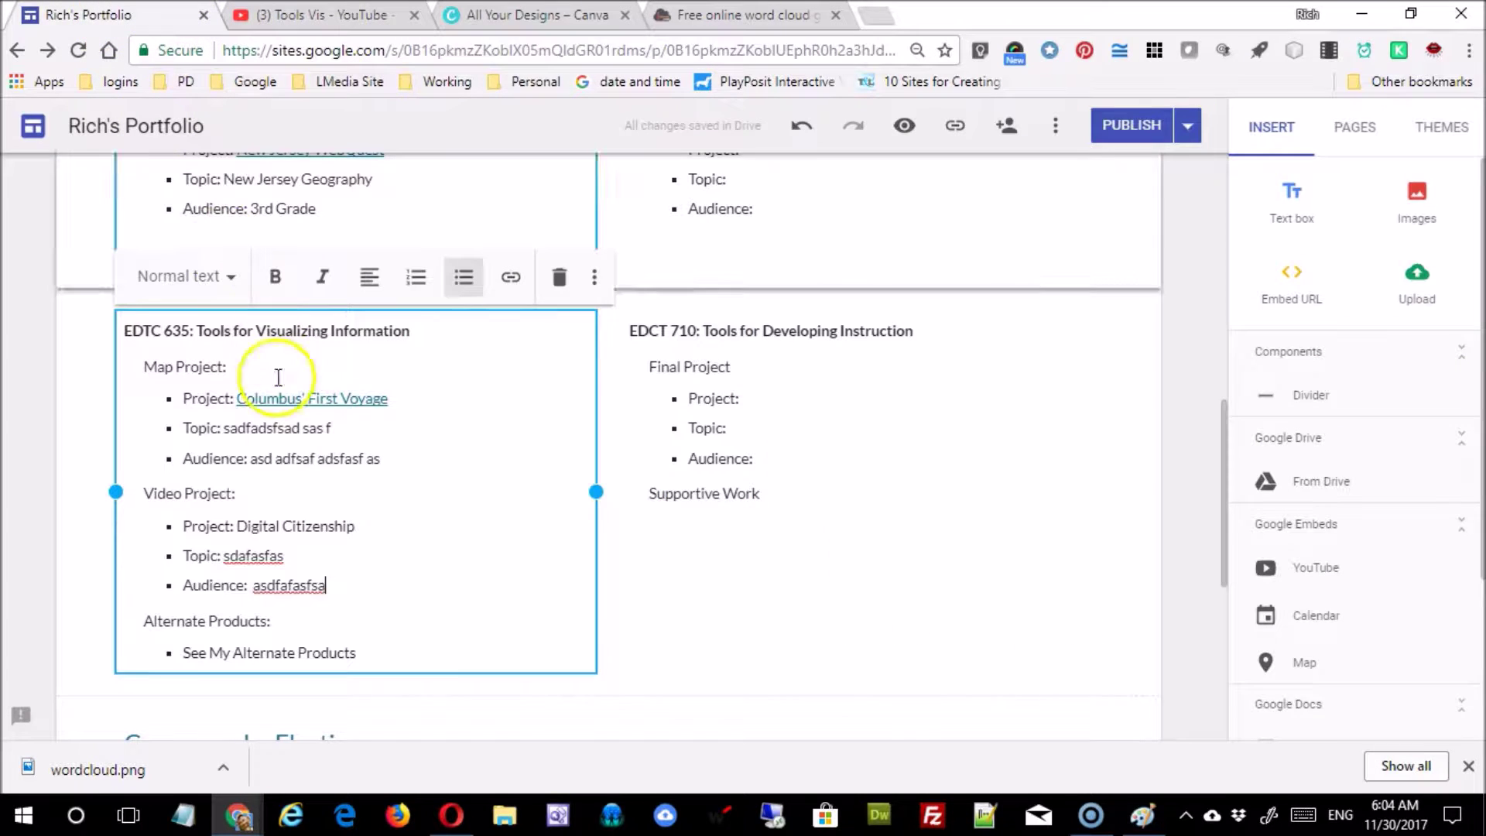
left_click_drag(239, 531, 347, 531)
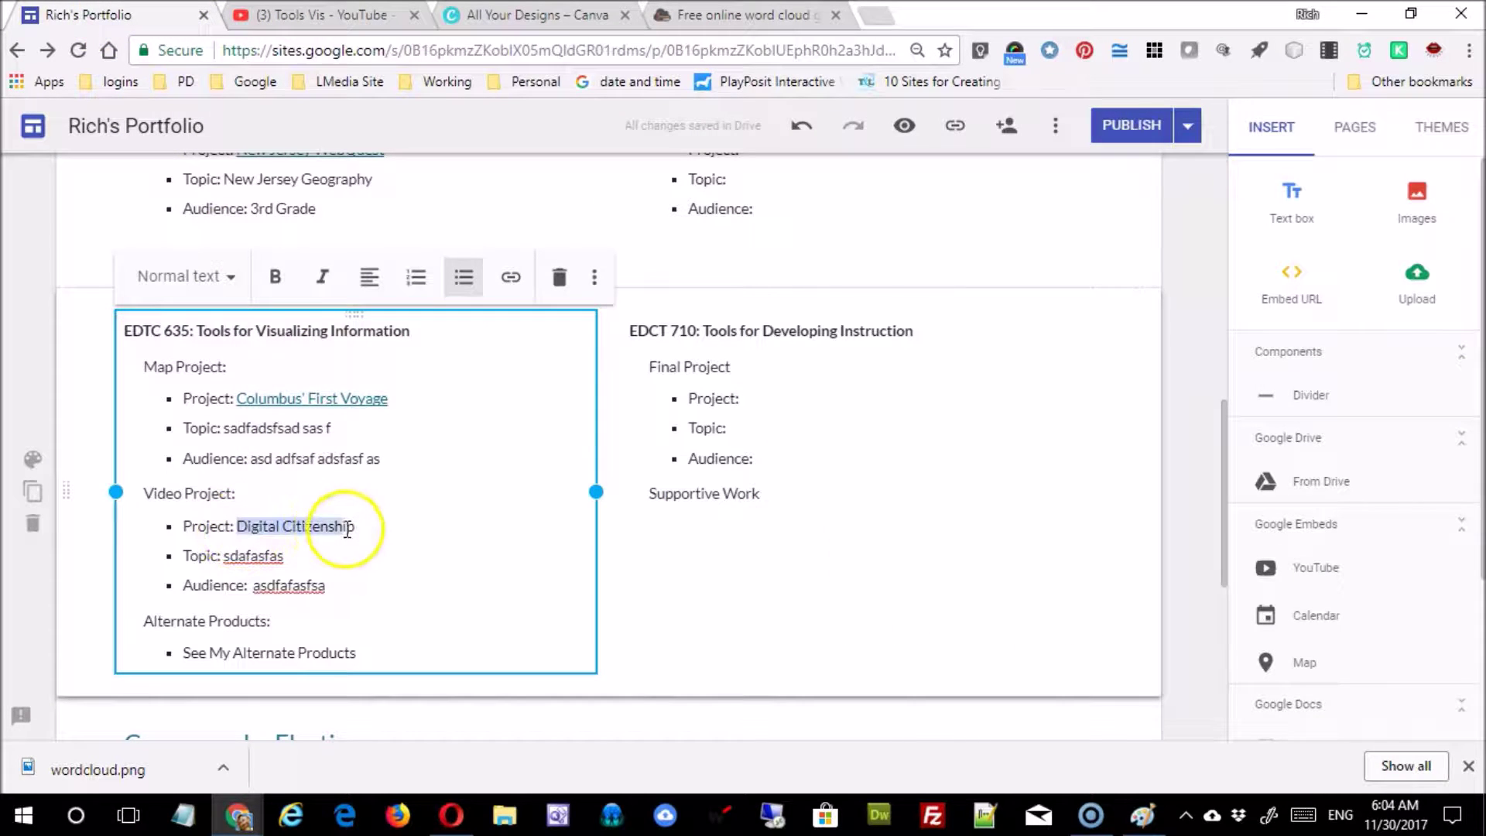
left_click(511, 278)
key("ctrl+v")
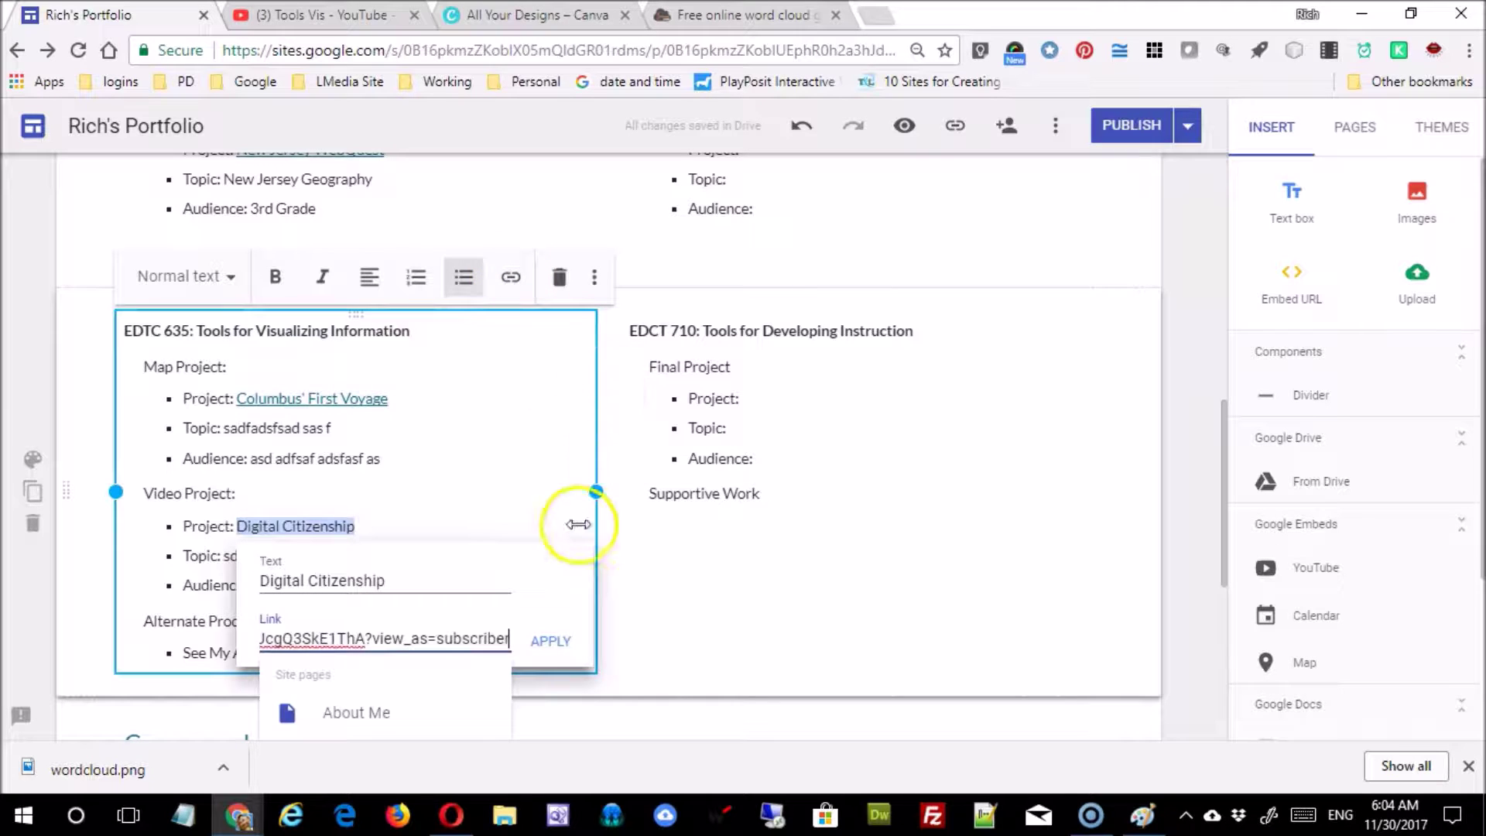
left_click(540, 647)
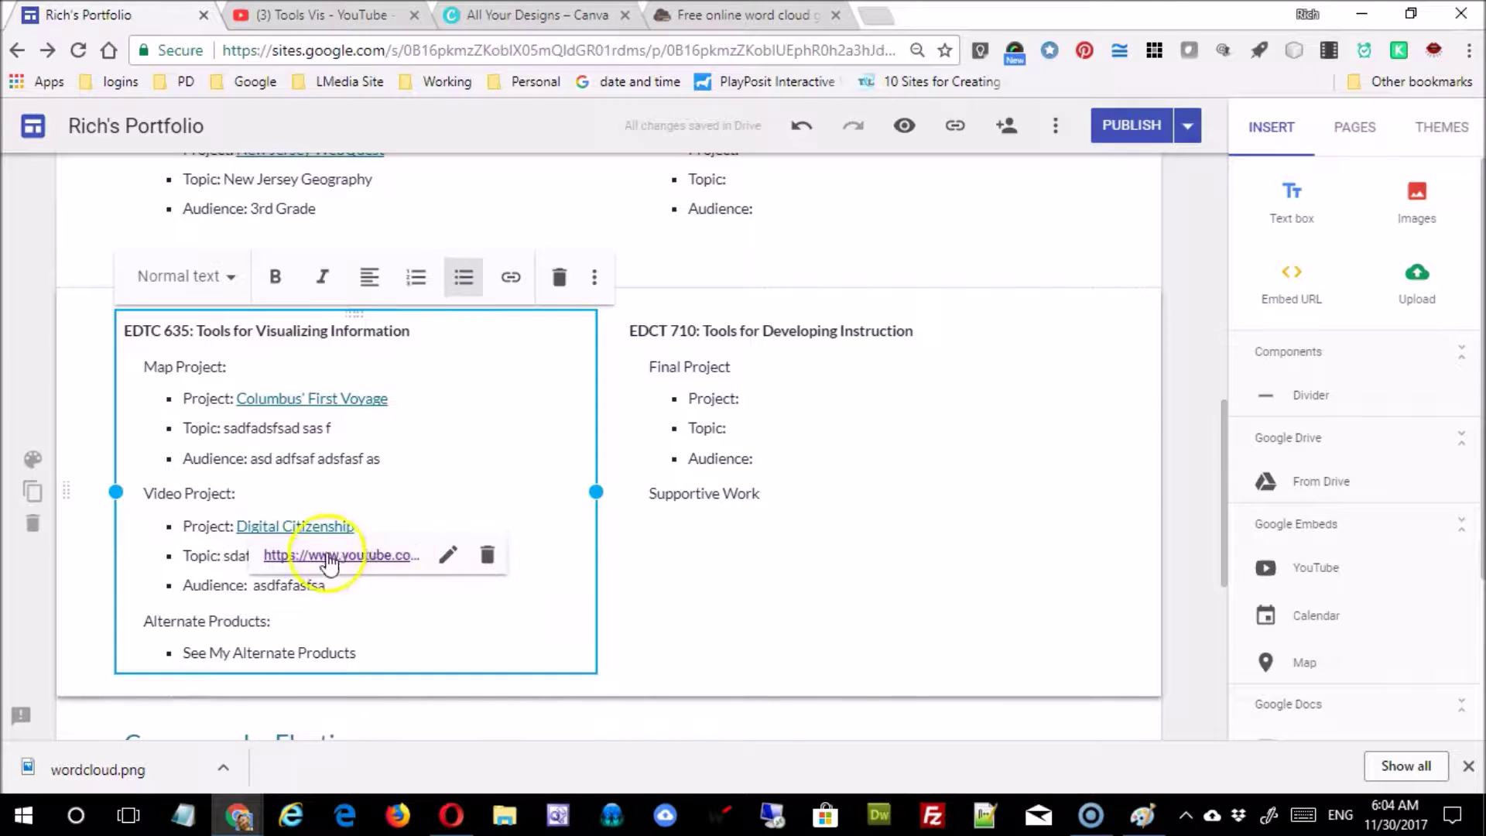
left_click(516, 542)
left_click(856, 418)
scroll(680, 389, "up", 10)
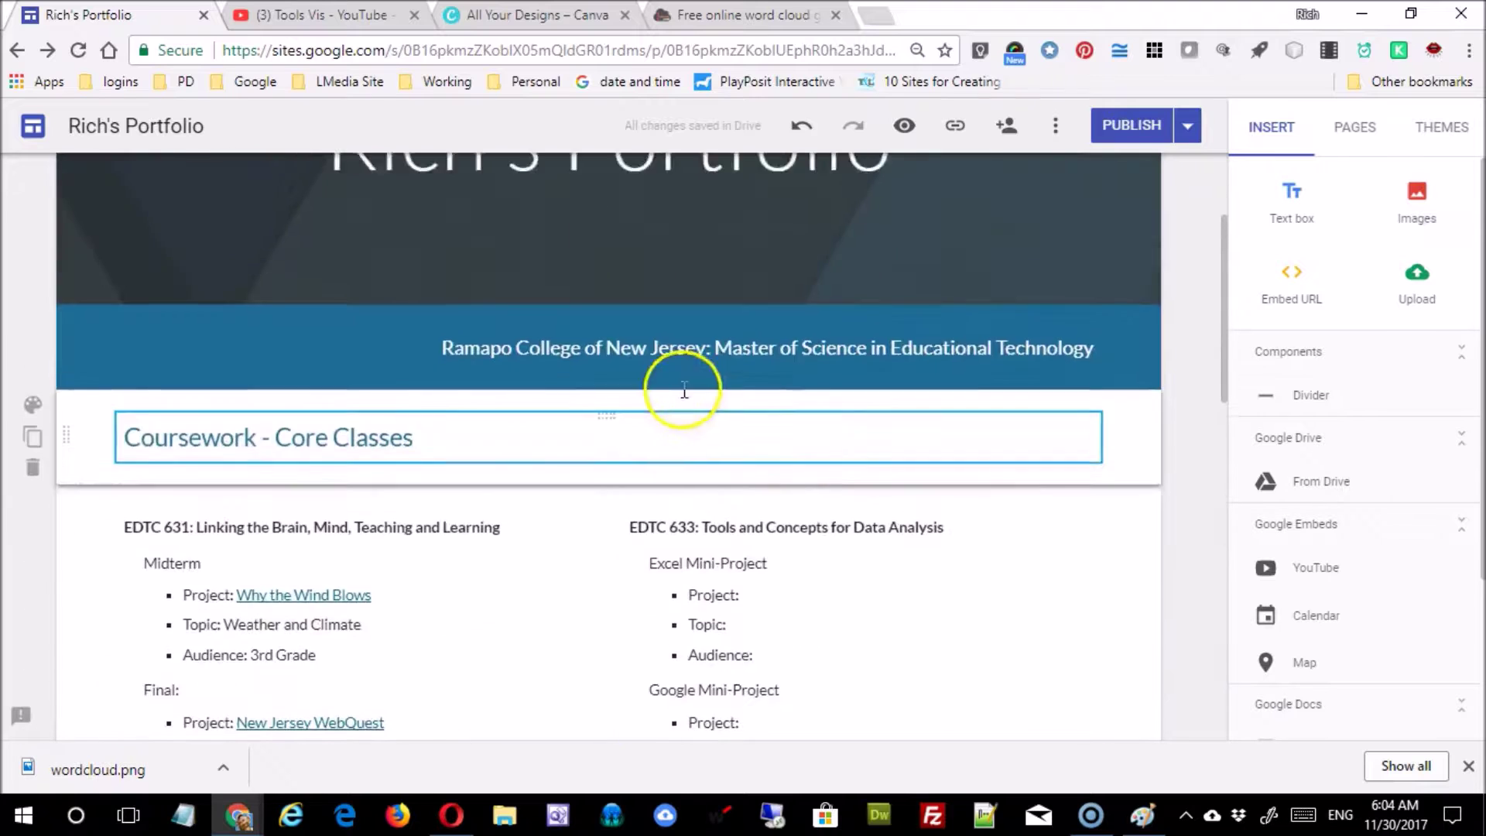
Preview the portfolio and confirm Digital Citizenship opens the Tools Vis channel, then close that tab
left_click(908, 126)
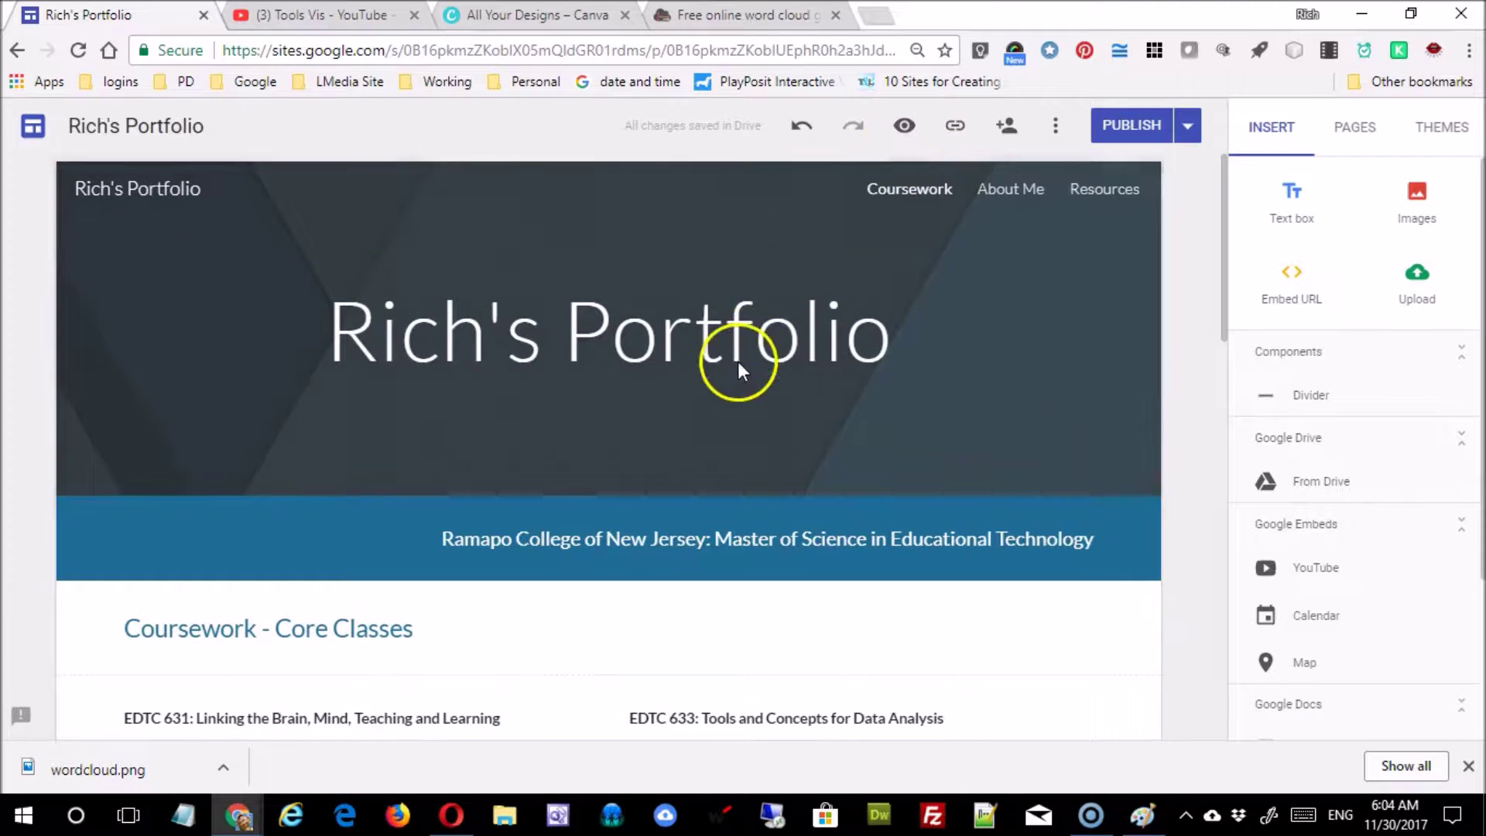
scroll(739, 364, "down", 8)
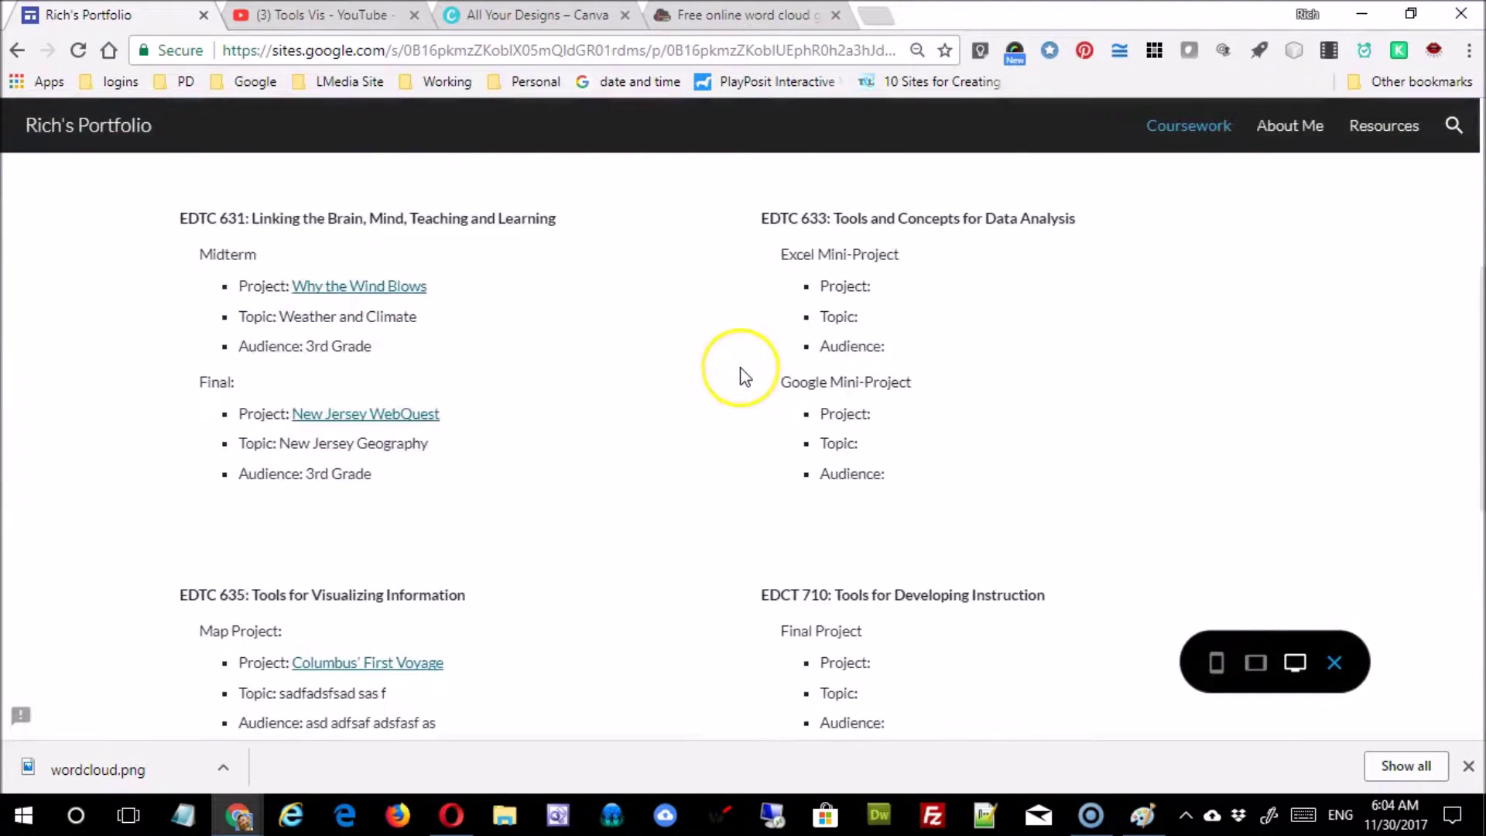
scroll(741, 376, "down", 2)
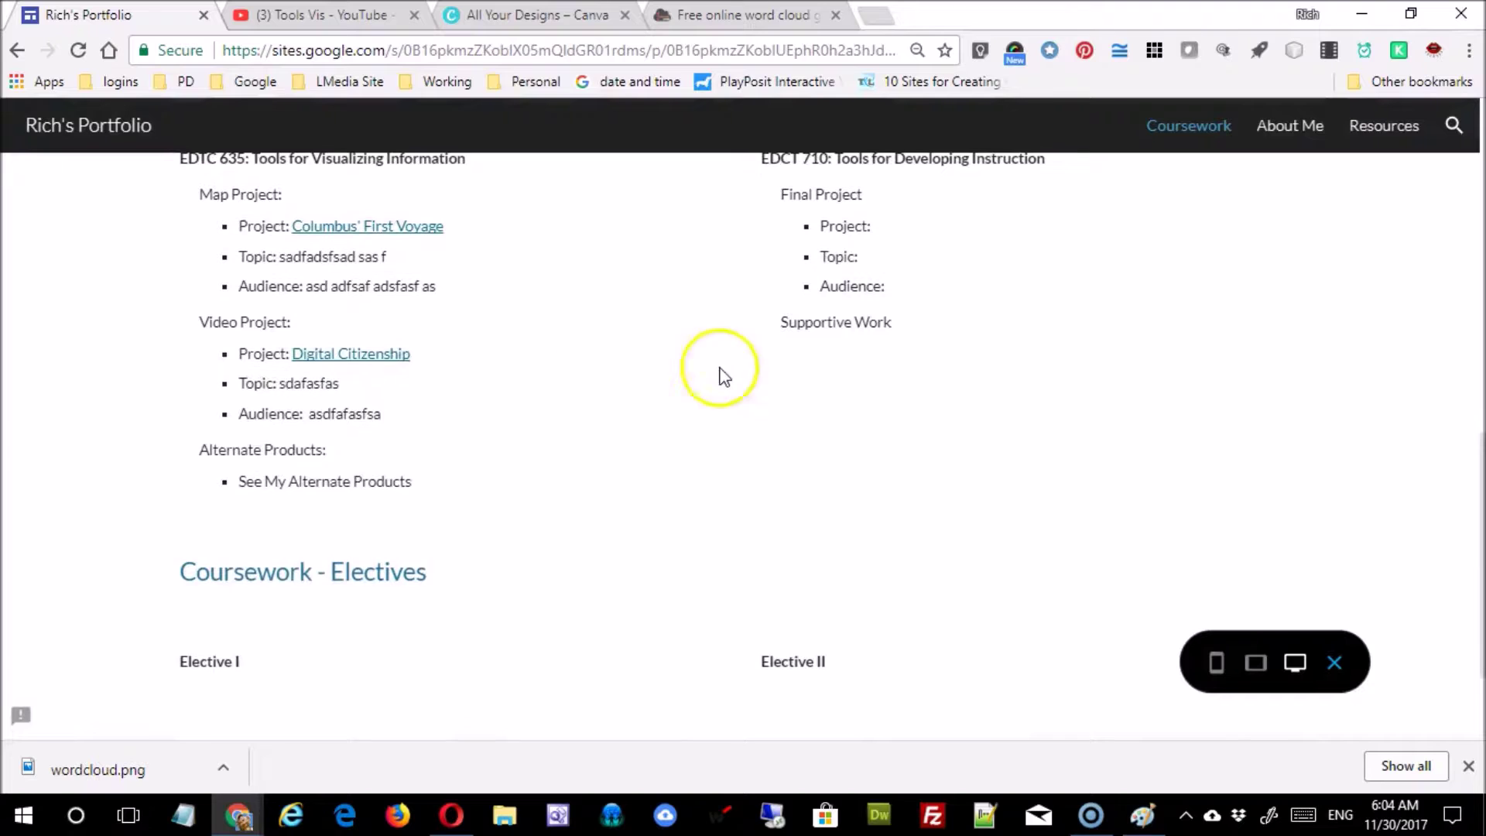
left_click(348, 361)
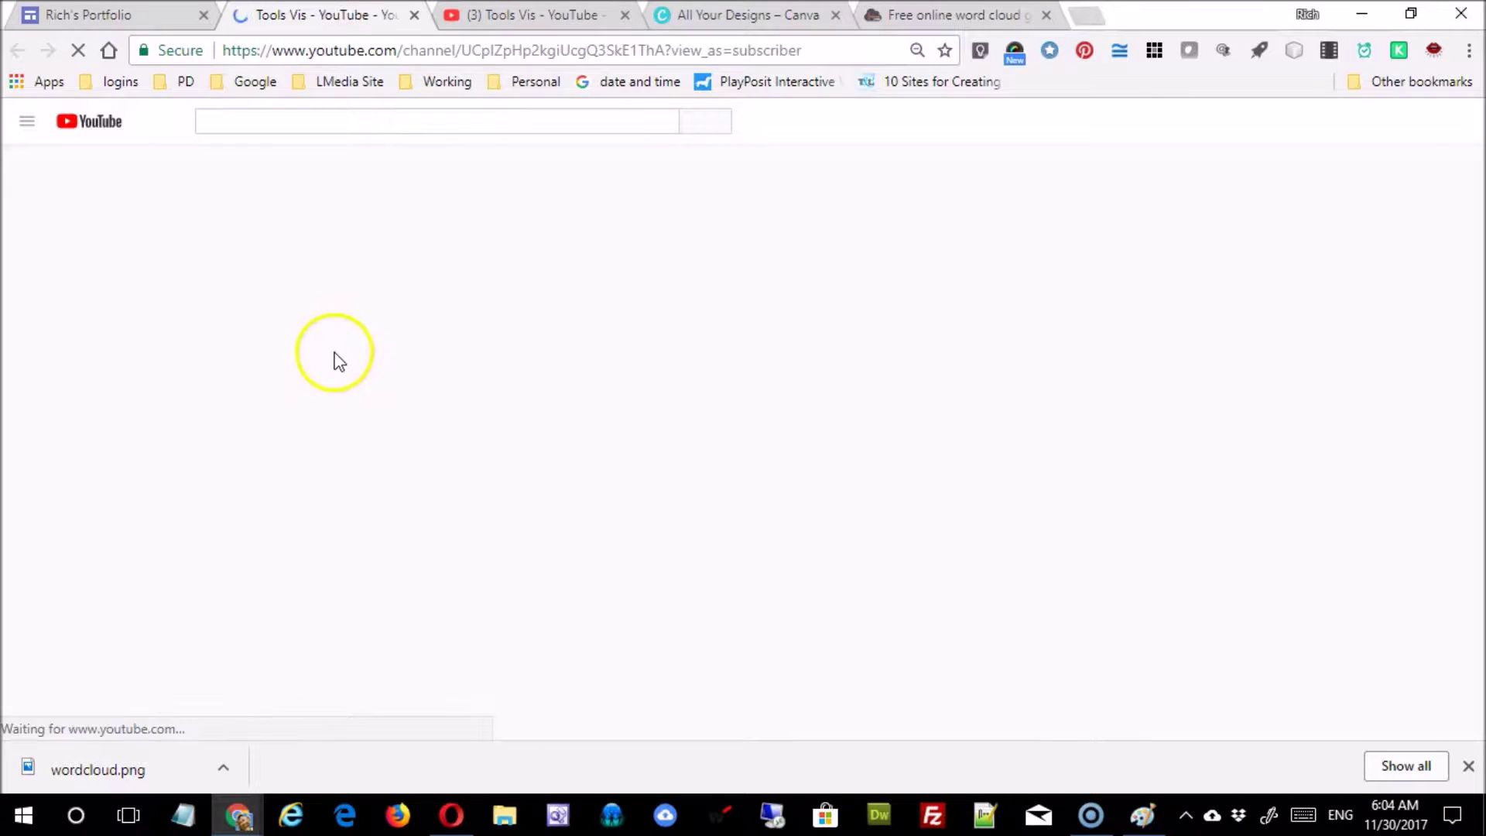
left_click(416, 17)
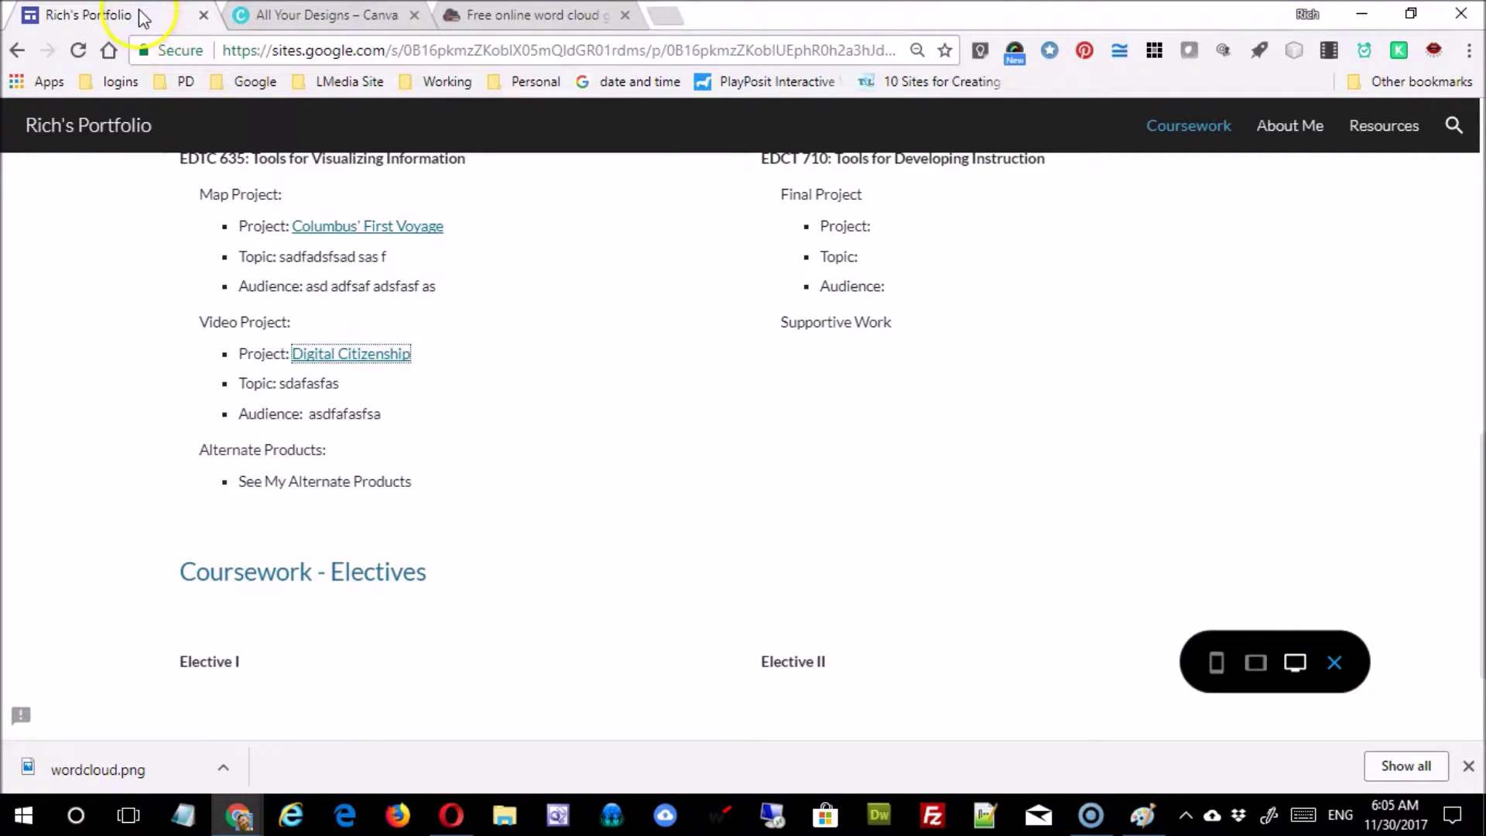
Exit preview and scroll down to the EDTC 635 box in the editor
left_click(1333, 663)
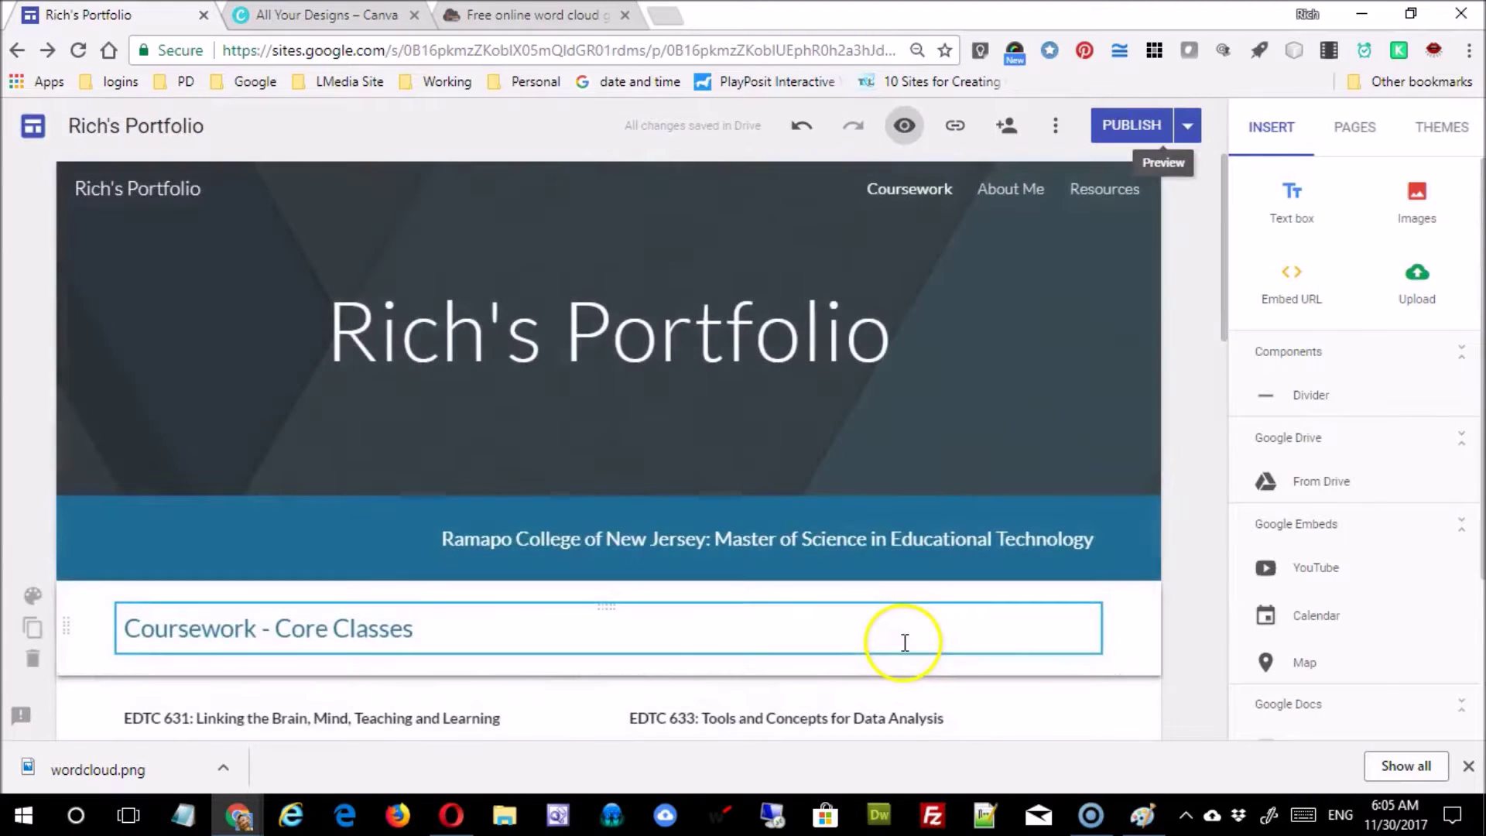
scroll(902, 642, "down", 3)
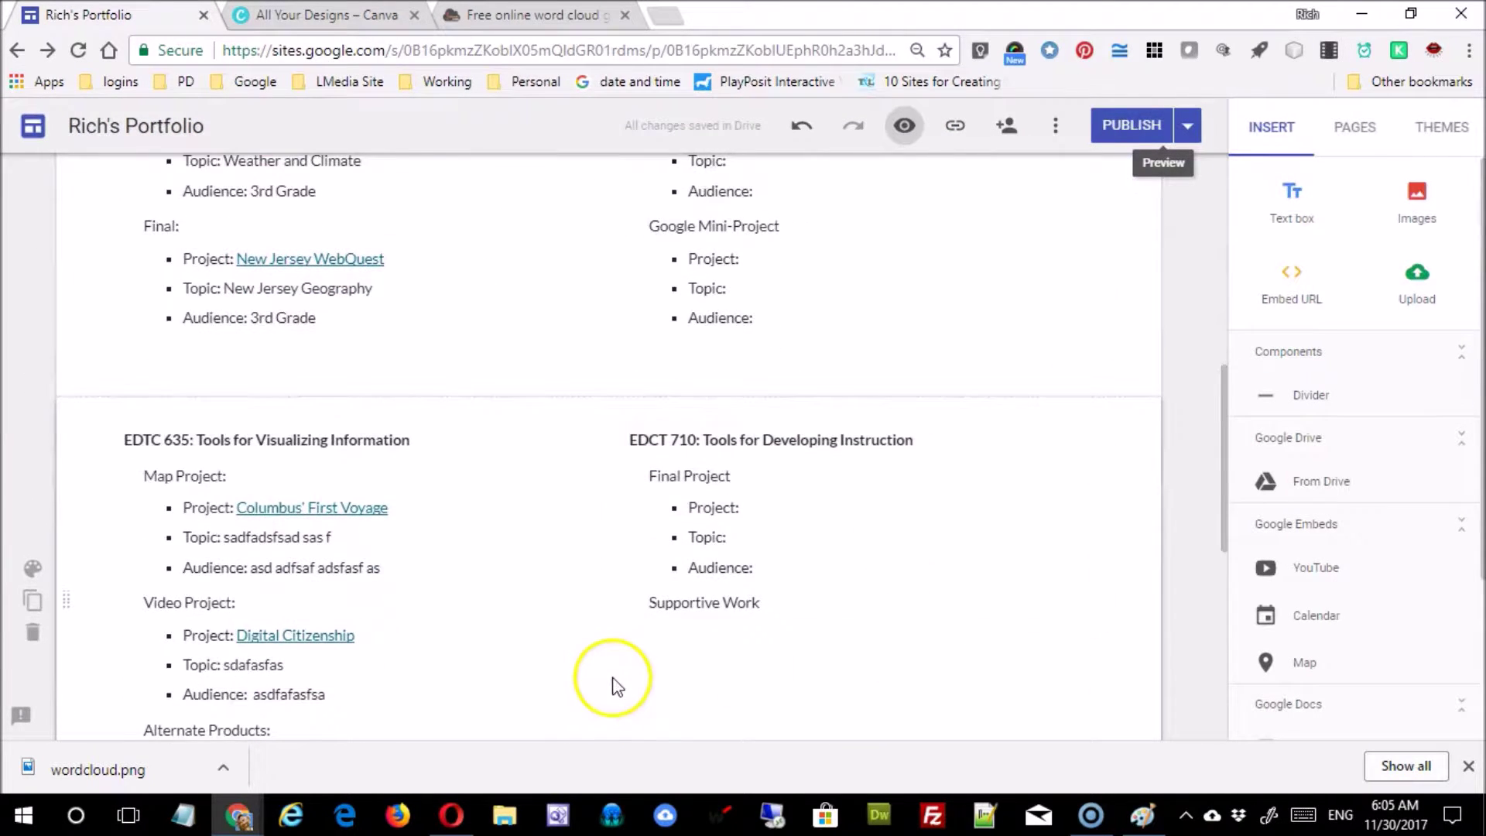
scroll(613, 685, "down", 3)
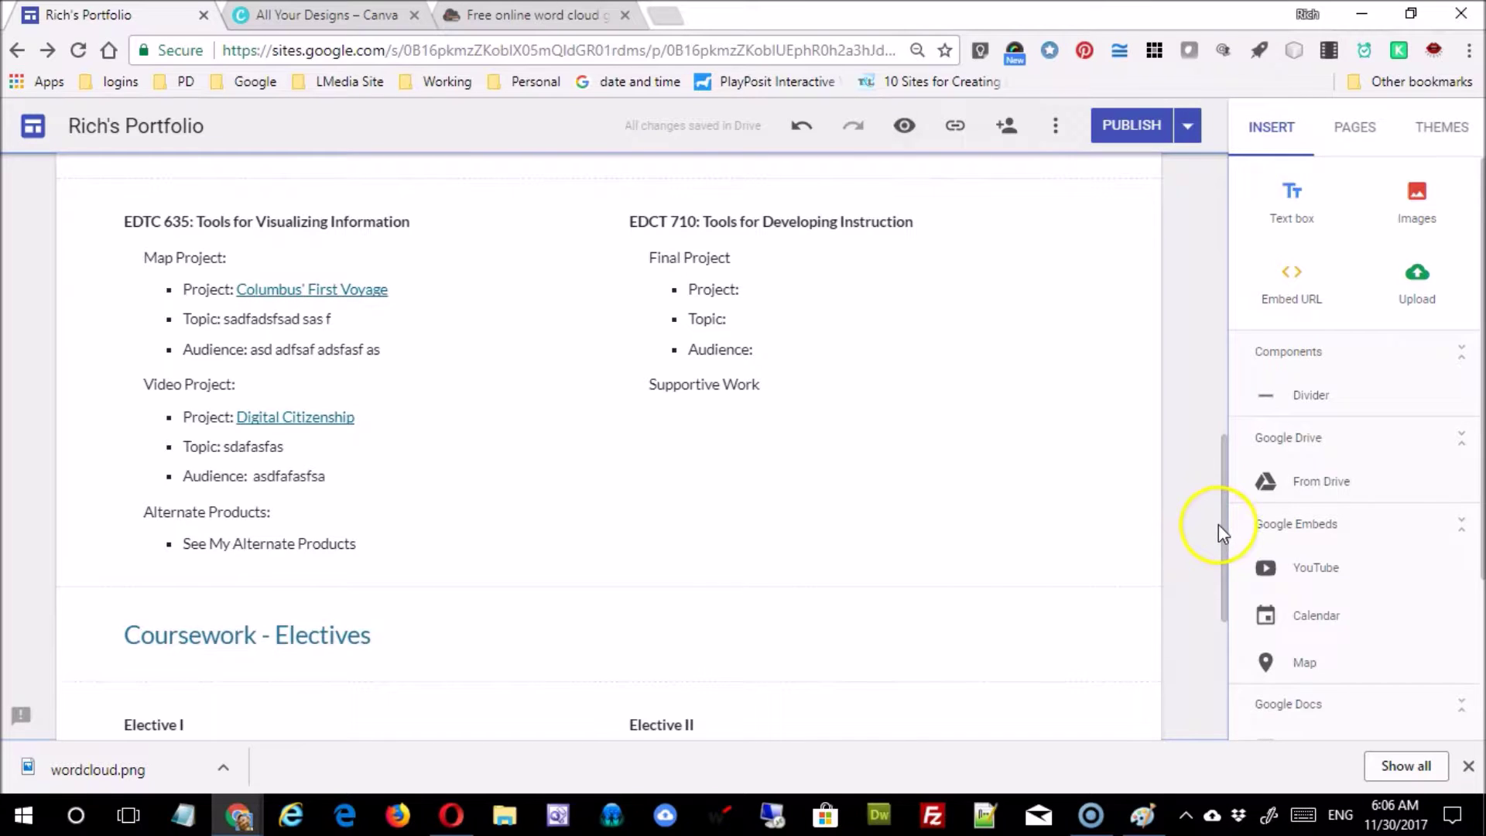
mouse_move(1226, 524)
left_mouse_down()
mouse_move(1231, 341)
mouse_move(1221, 523)
left_mouse_up()
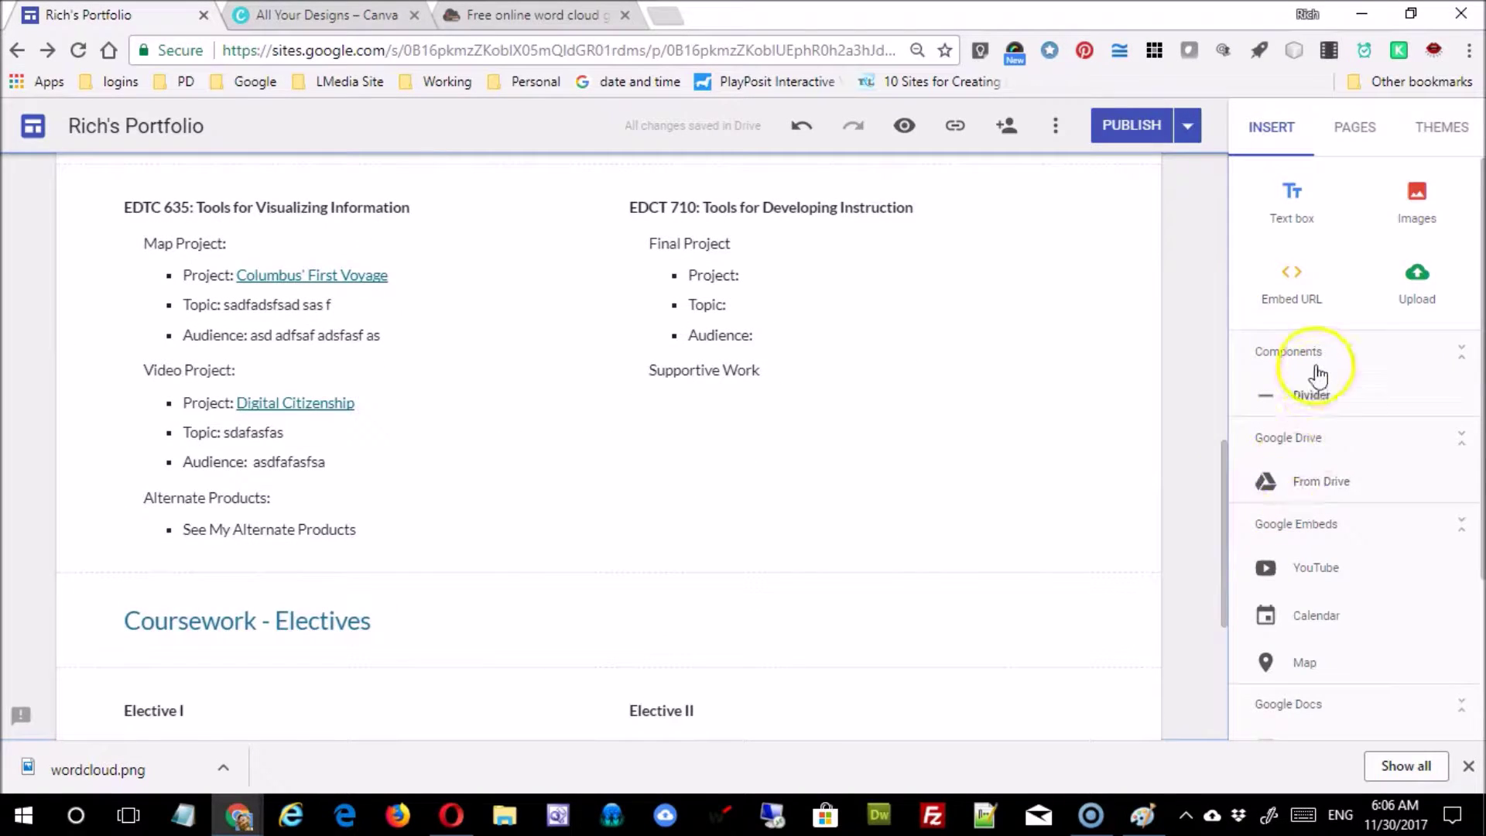
Create a sub page named 'Tools Vis - Alternate Products' under Coursework
left_click(1367, 129)
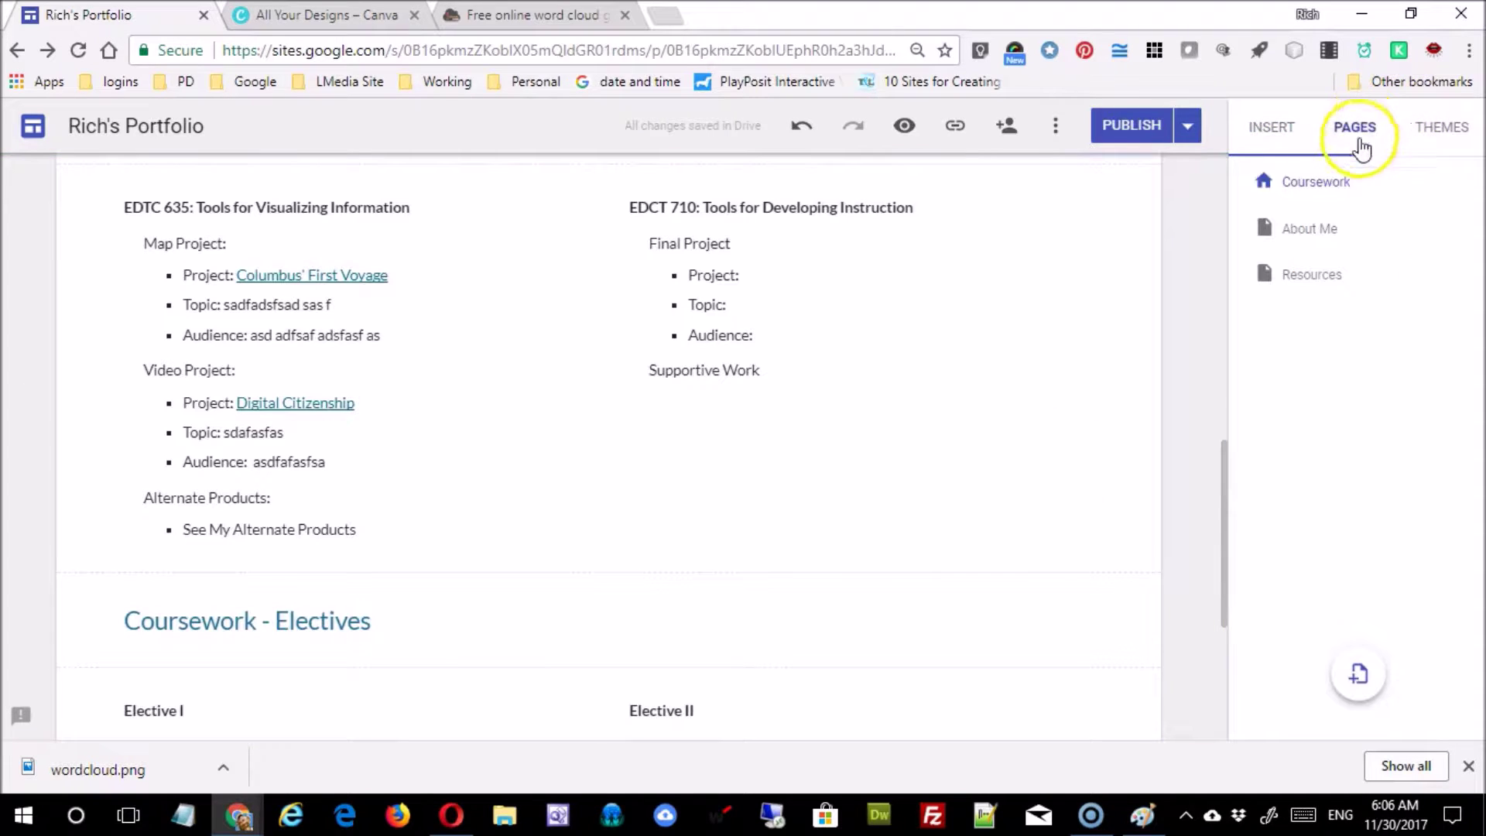
left_click(1303, 188)
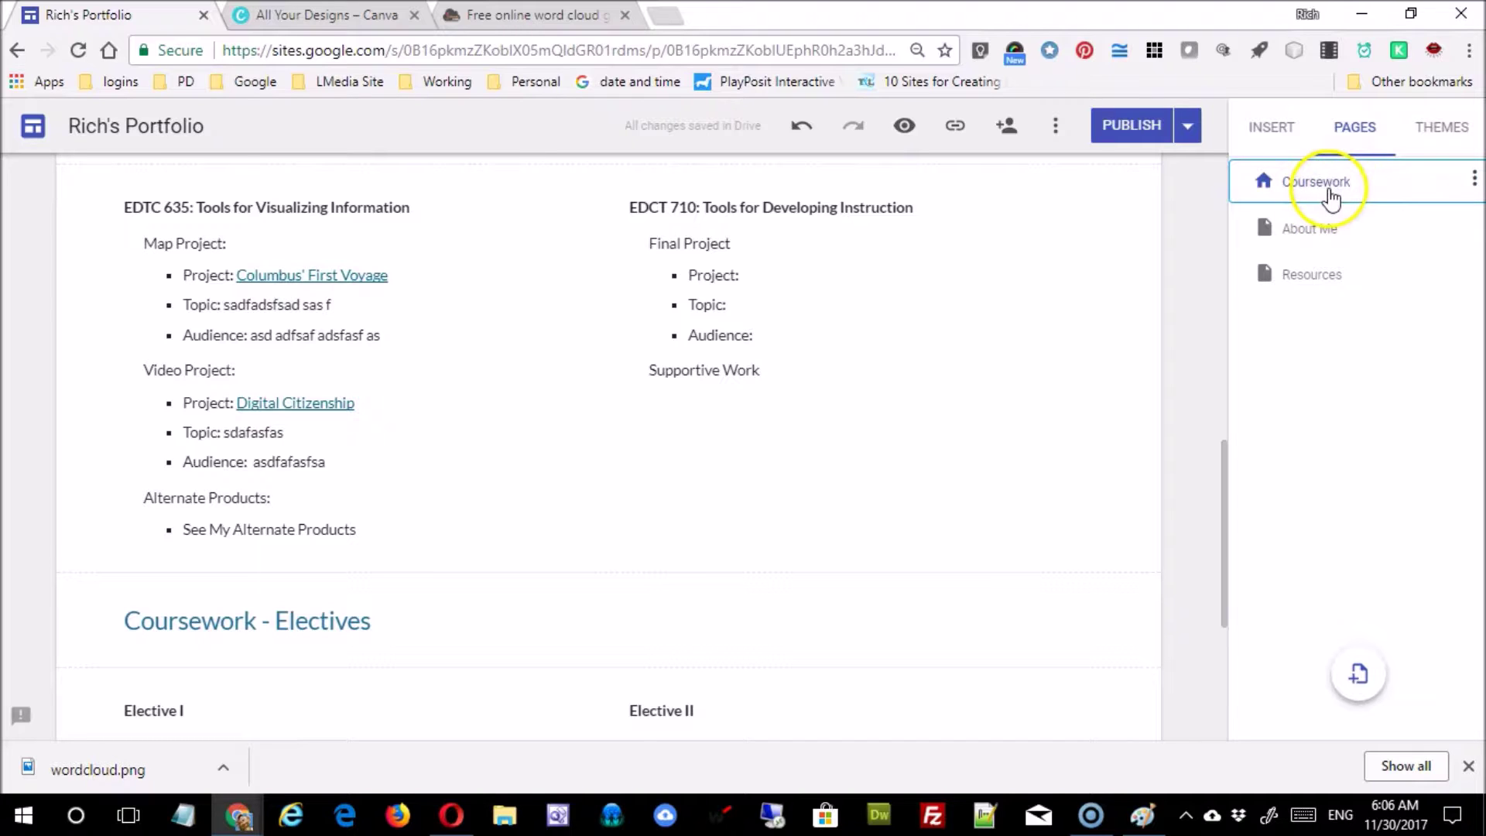
left_click(1474, 180)
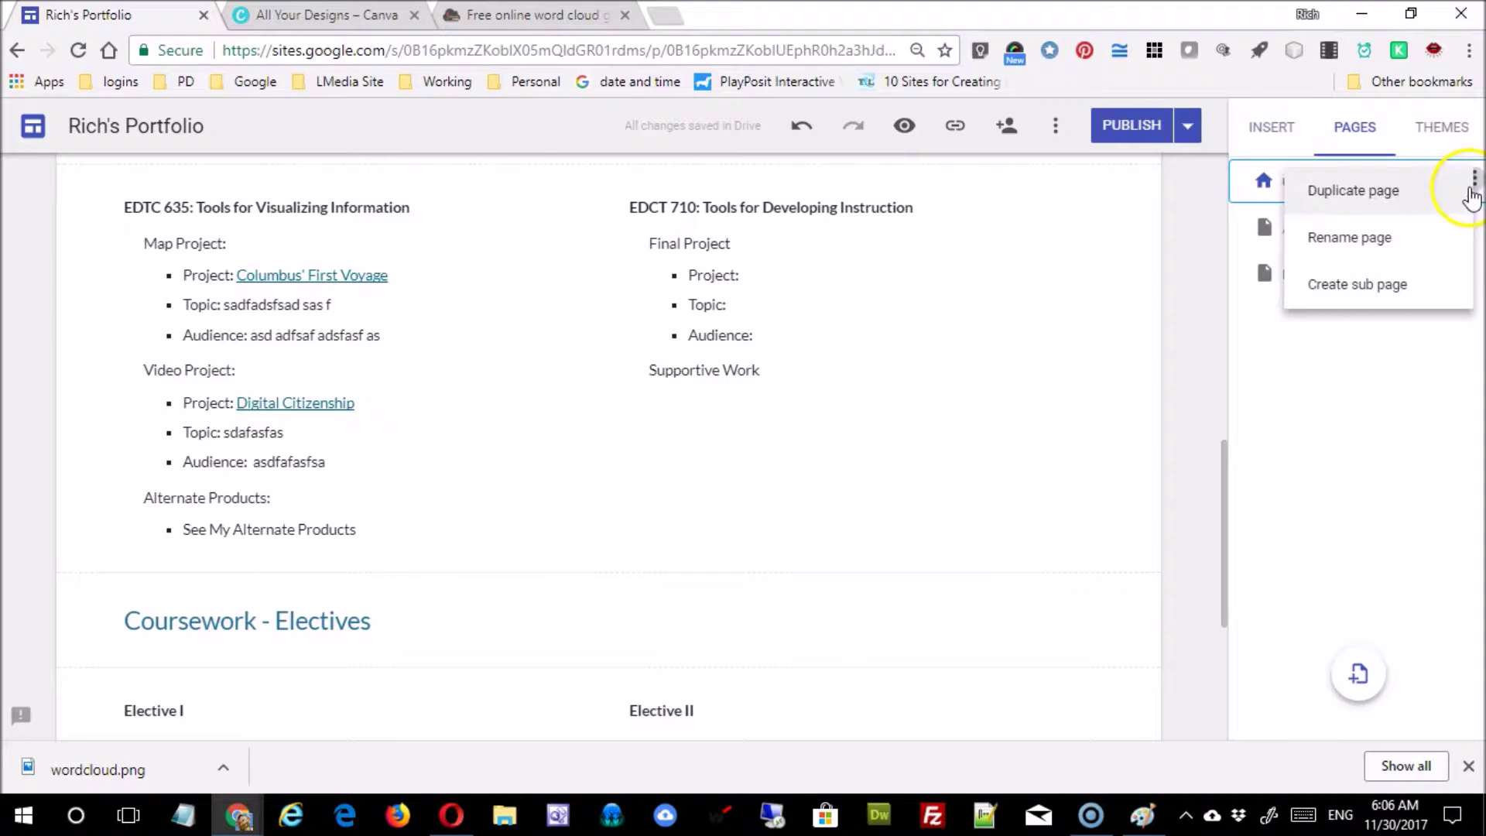
left_click(1381, 299)
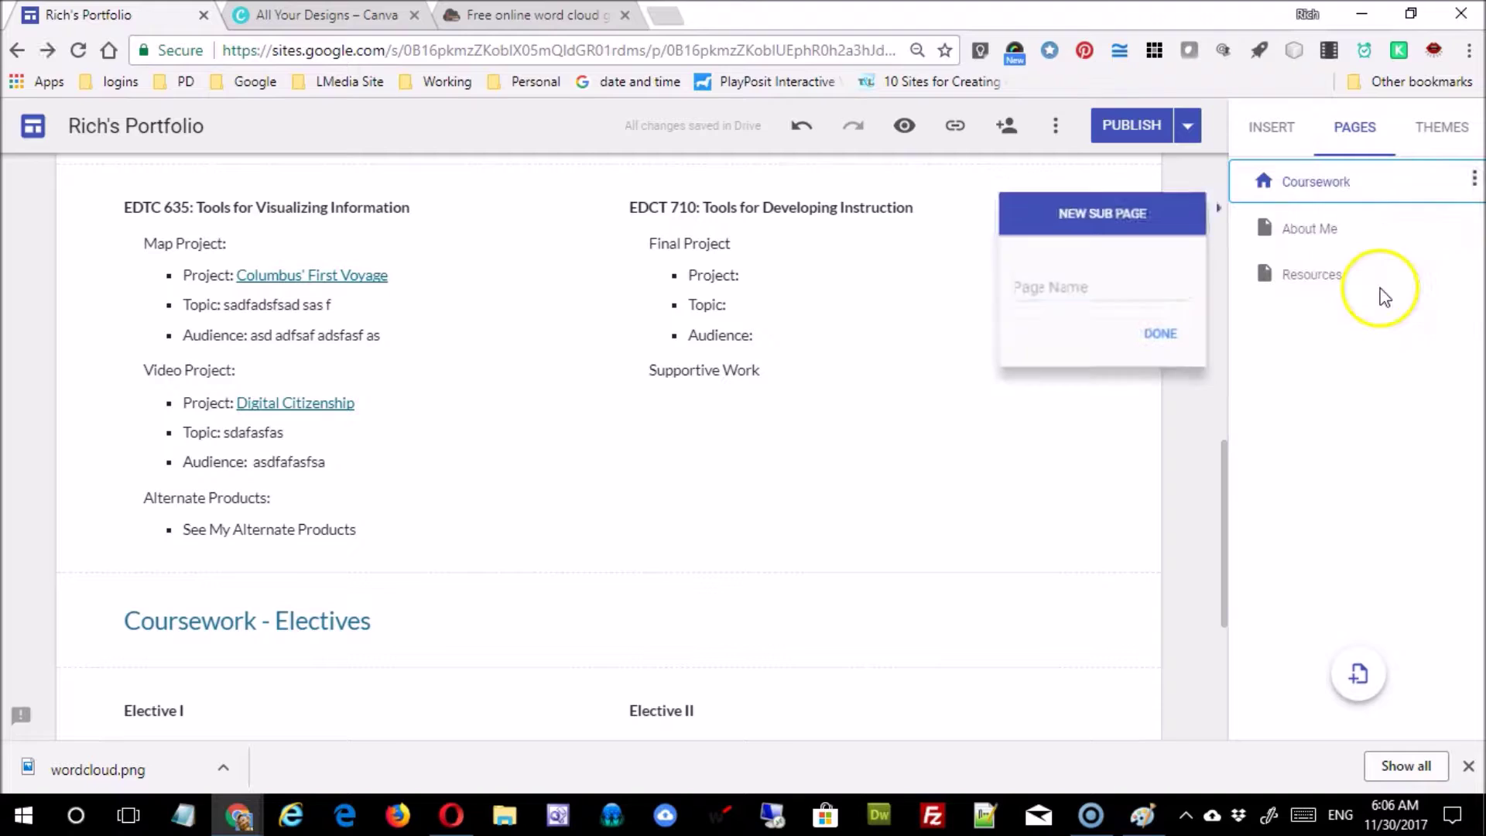
left_click(1174, 287)
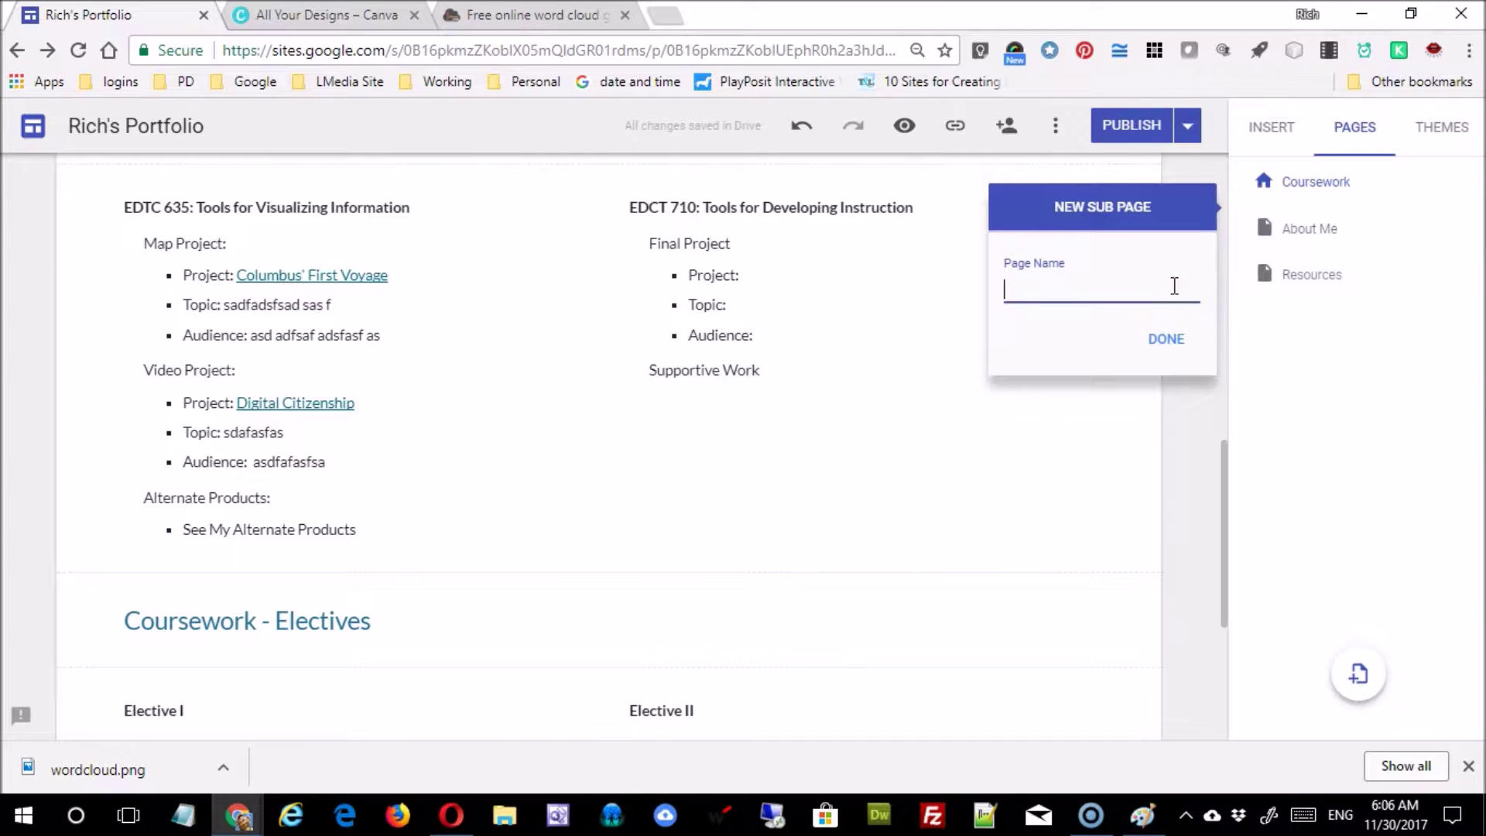
key("XF86AudioLowerVolume")
type("ools Vis - Alternate Products")
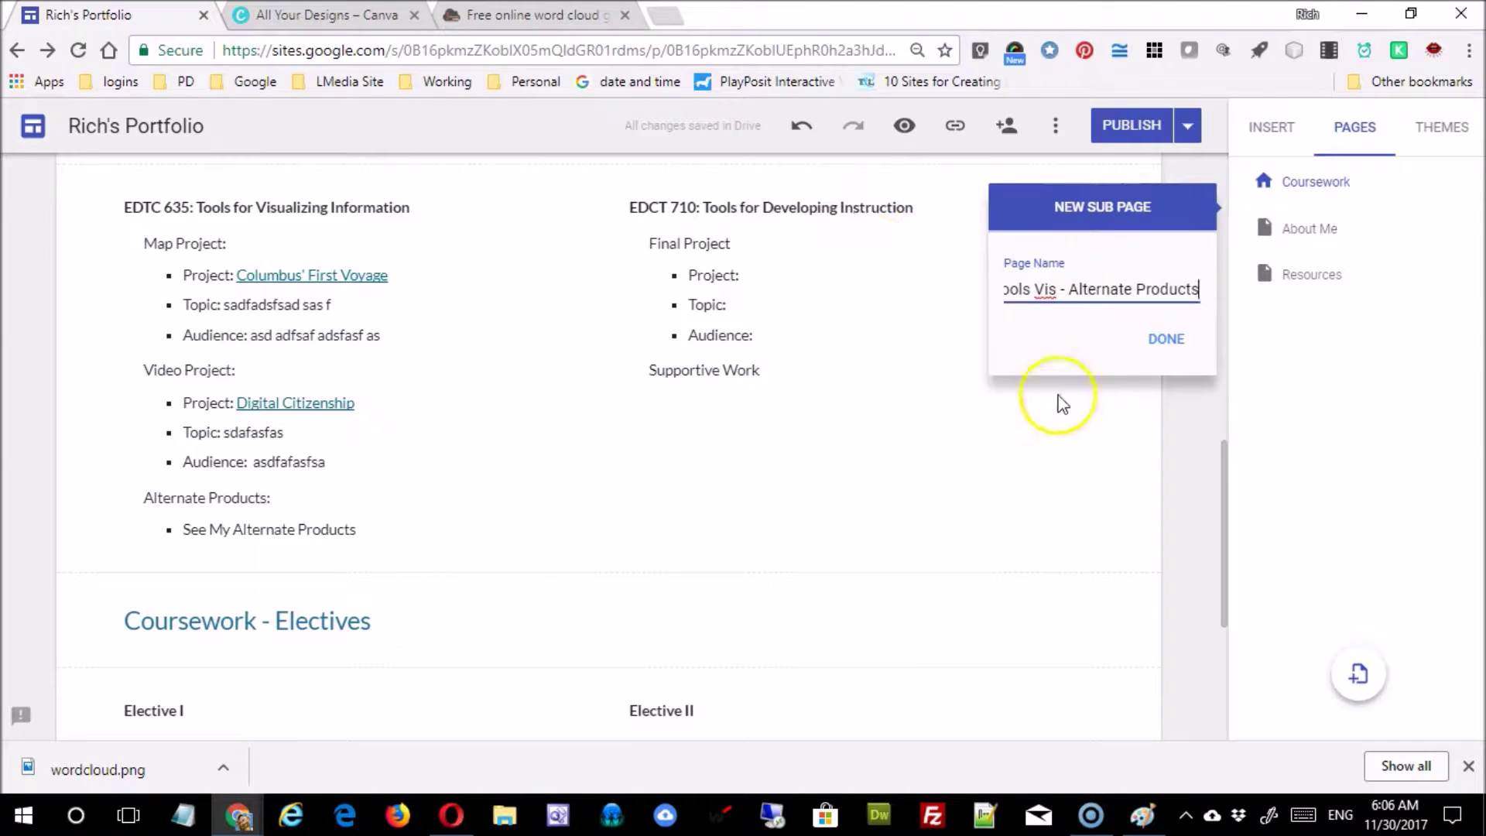
left_click(1167, 351)
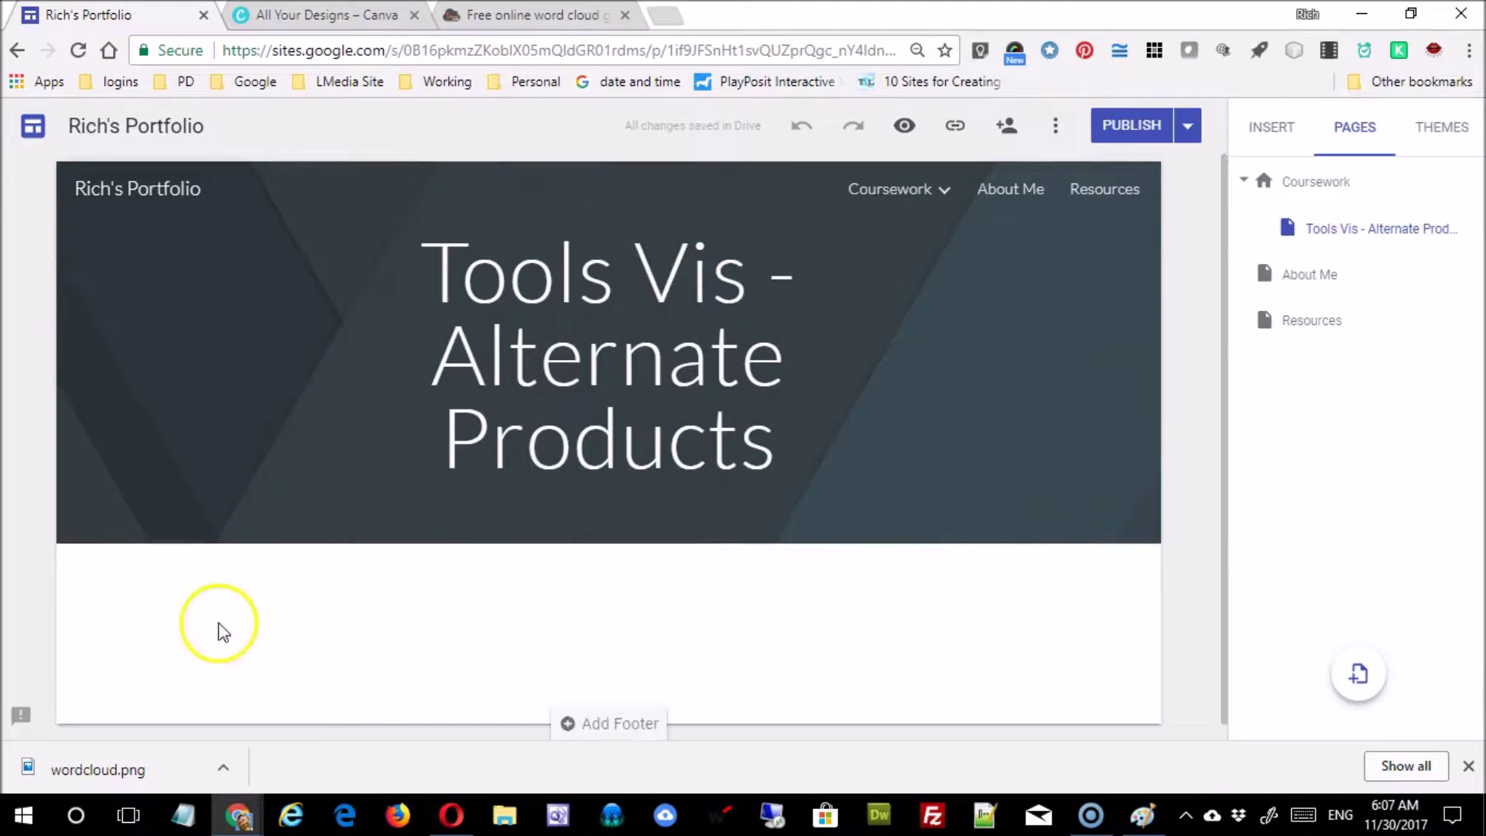
Set the page header to Title only and insert a text box below it
left_click(331, 512)
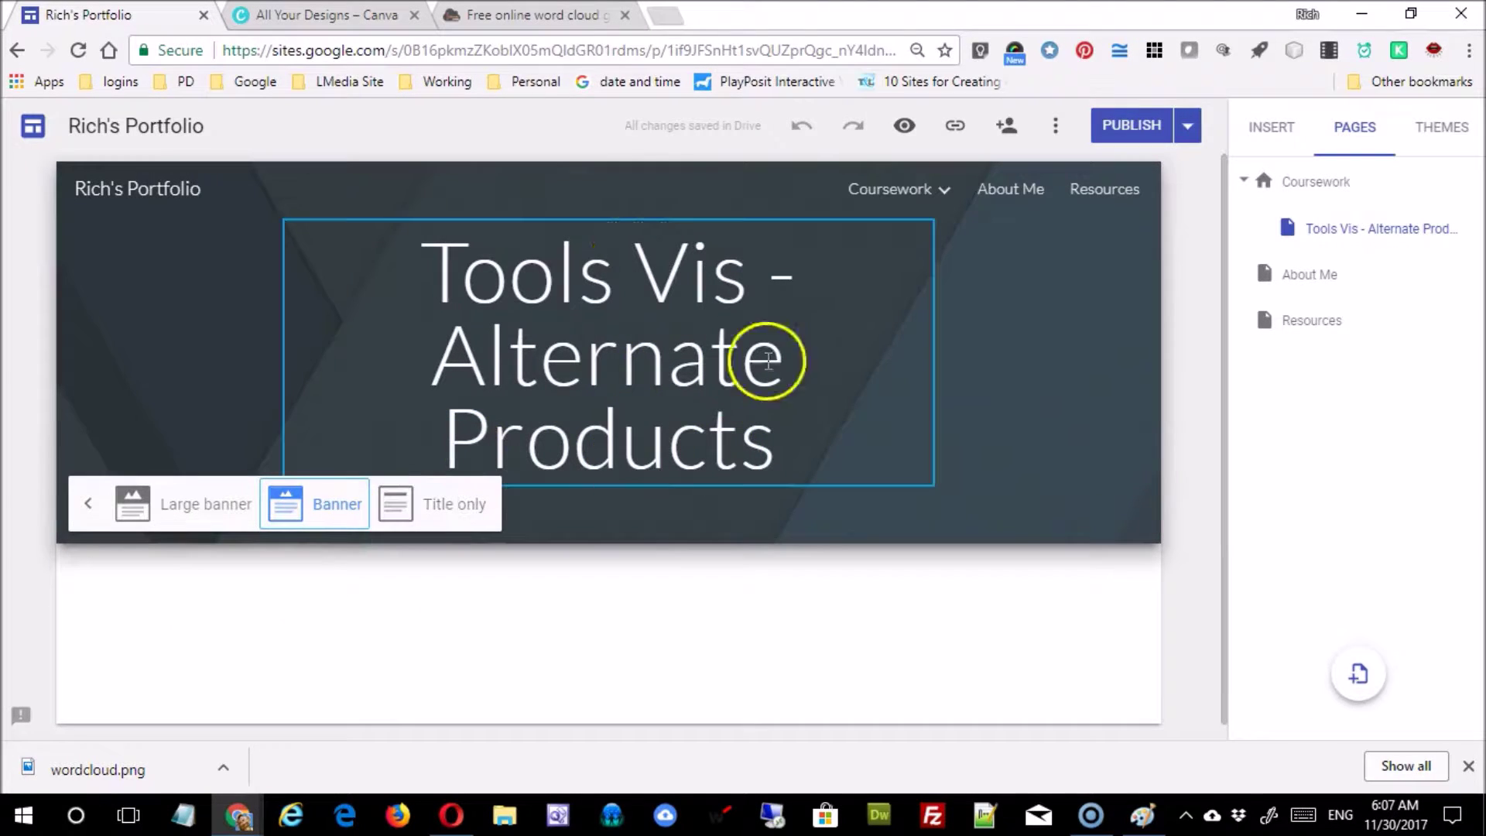
left_click(423, 518)
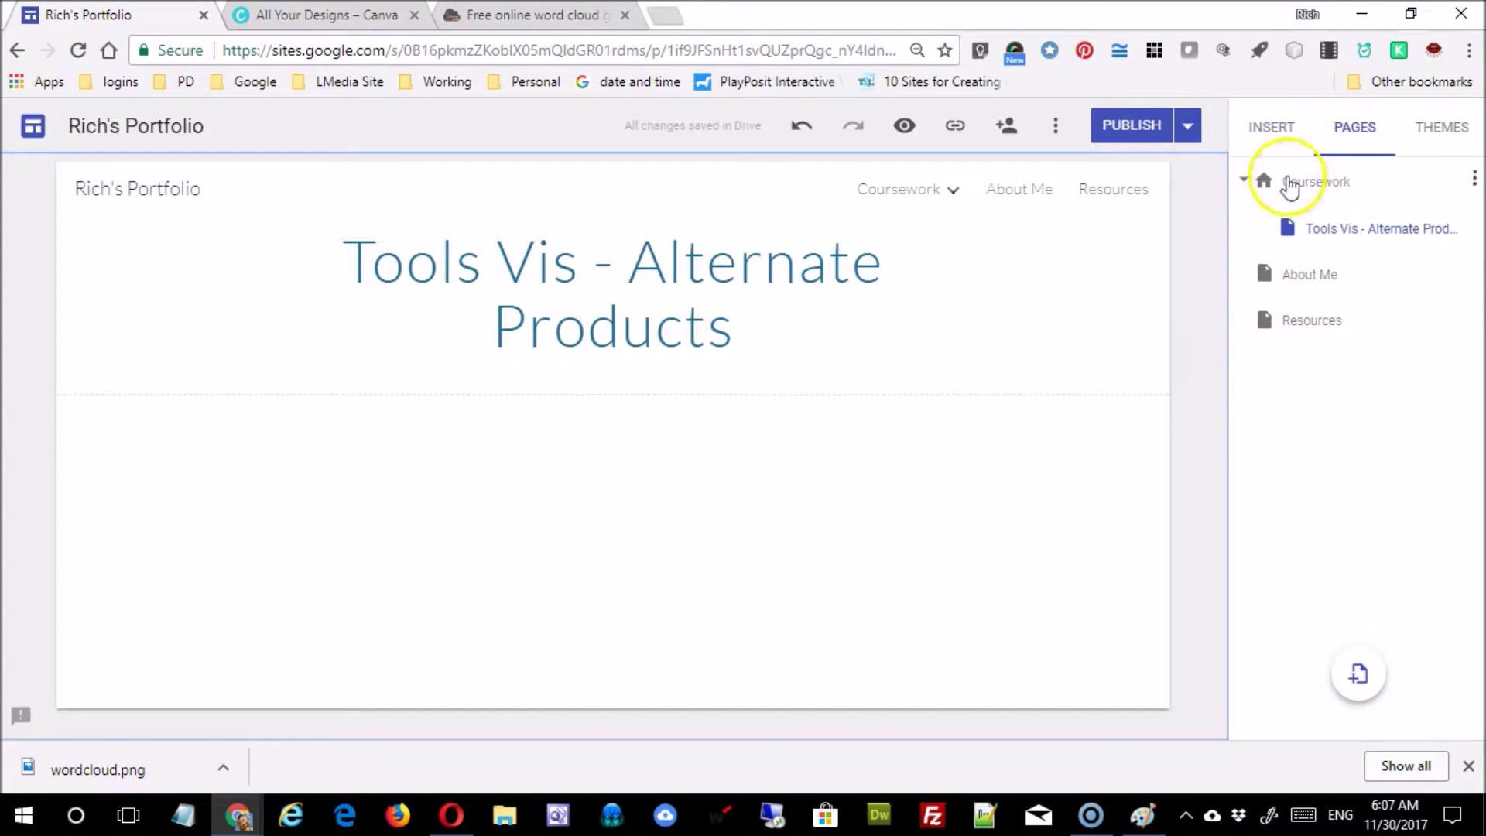
left_click(1281, 130)
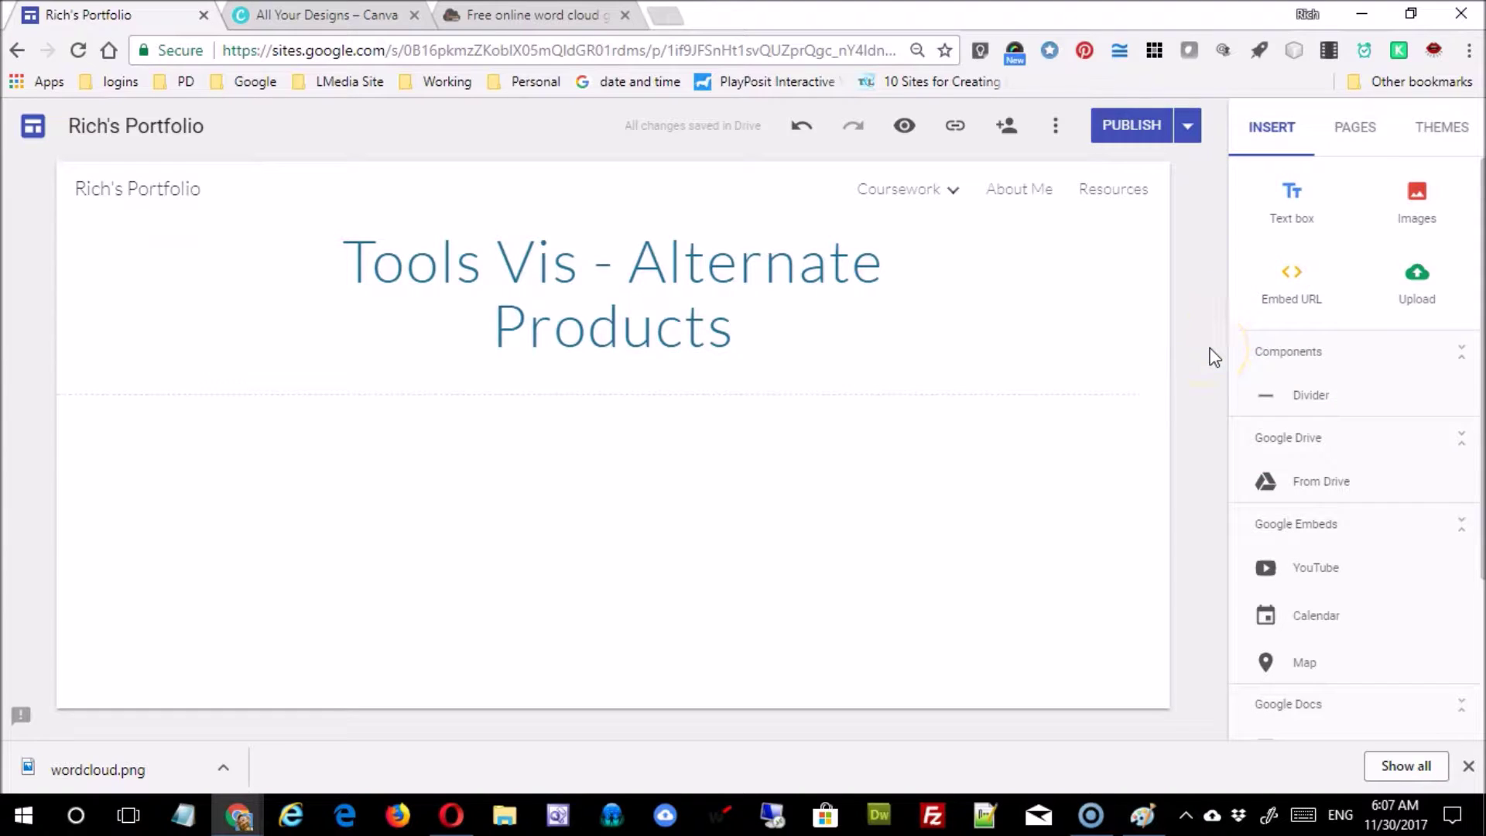
left_click(1291, 200)
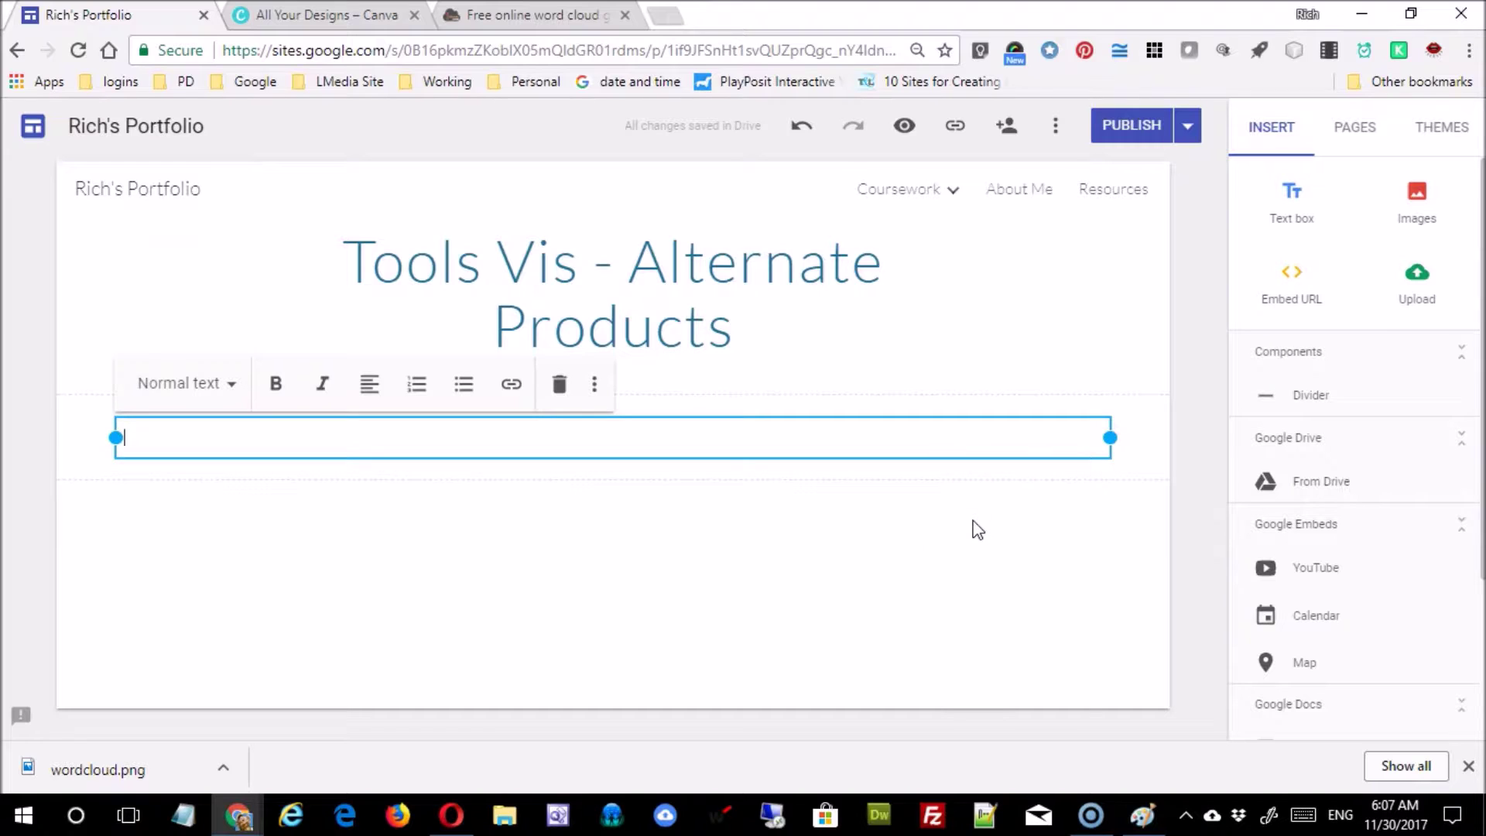
Type an Infographics line followed by Project, Topic: and a bulleted Audience: line
type("Infographics")
key("Return")
type("Po")
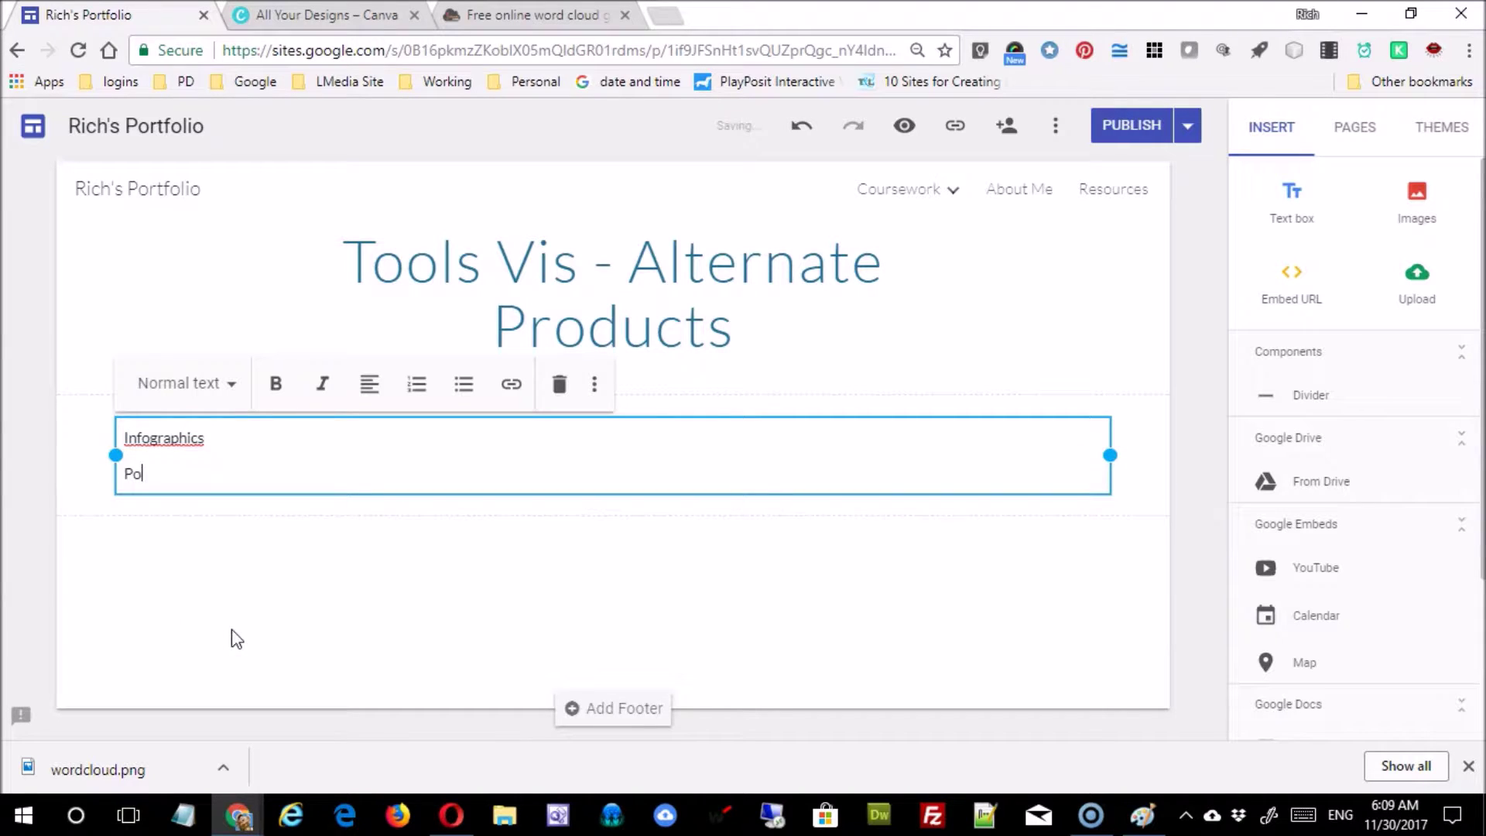
key("BackSpace")
type("roject")
key("Return")
type("Topic")
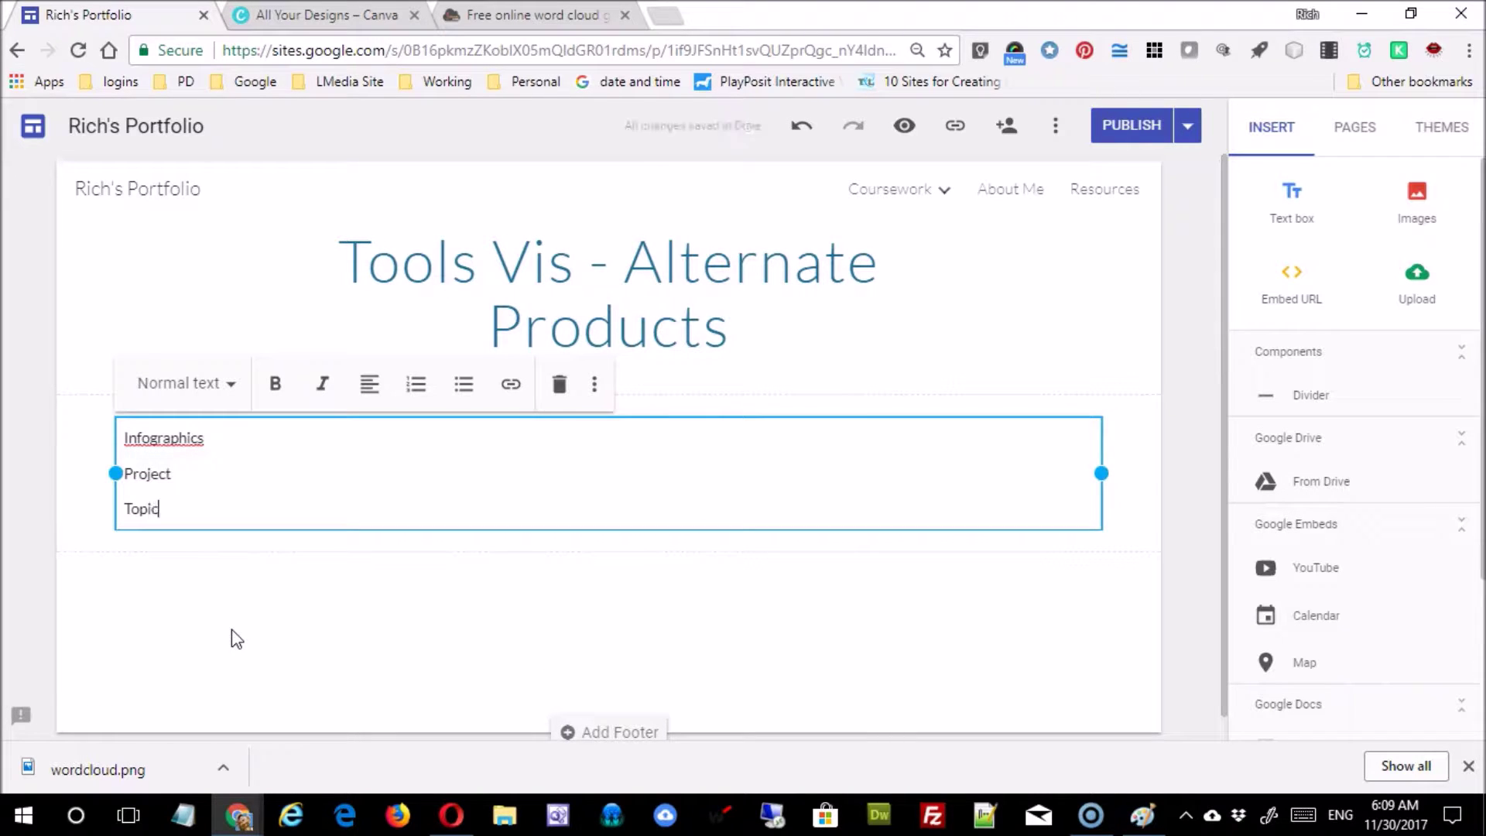
type(":")
key("Return")
key("ctrl+shift+8")
type("Aud")
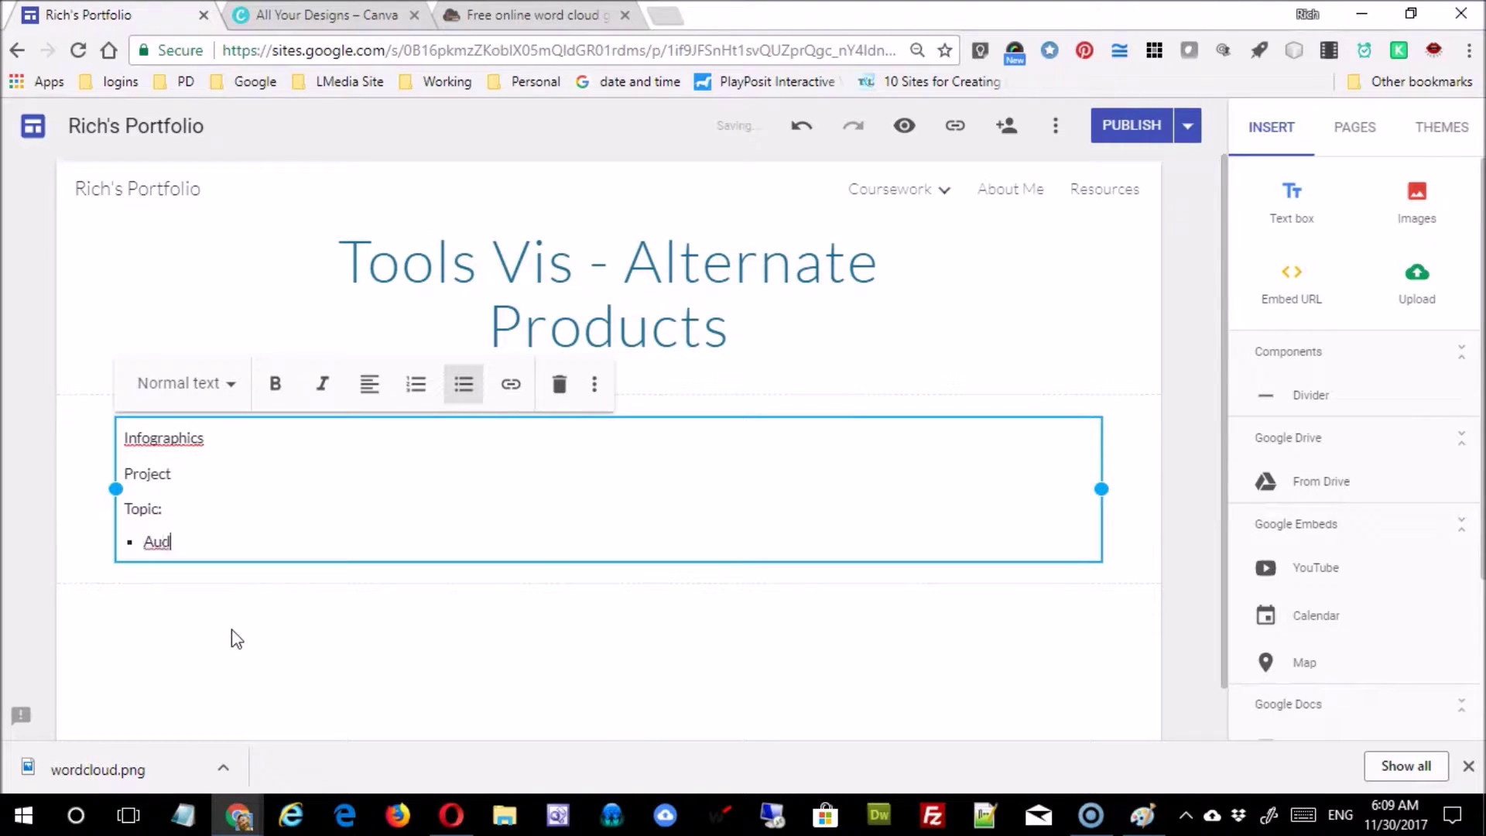
type("ience")
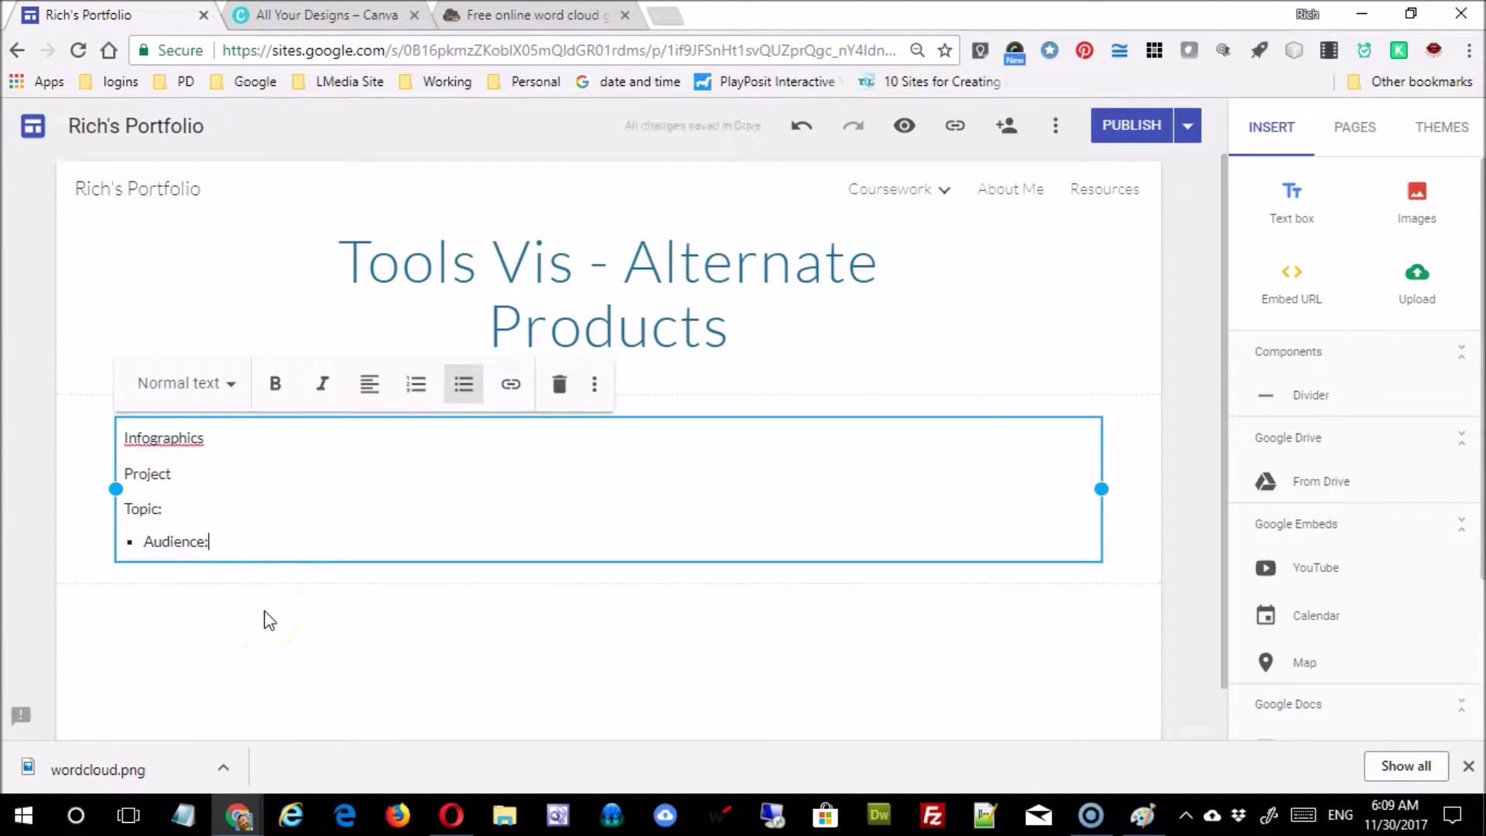
type(":")
Add the colon after Project, bullet the Project and Topic lines, and make Infographics a Heading
left_click(206, 514)
left_click(226, 475)
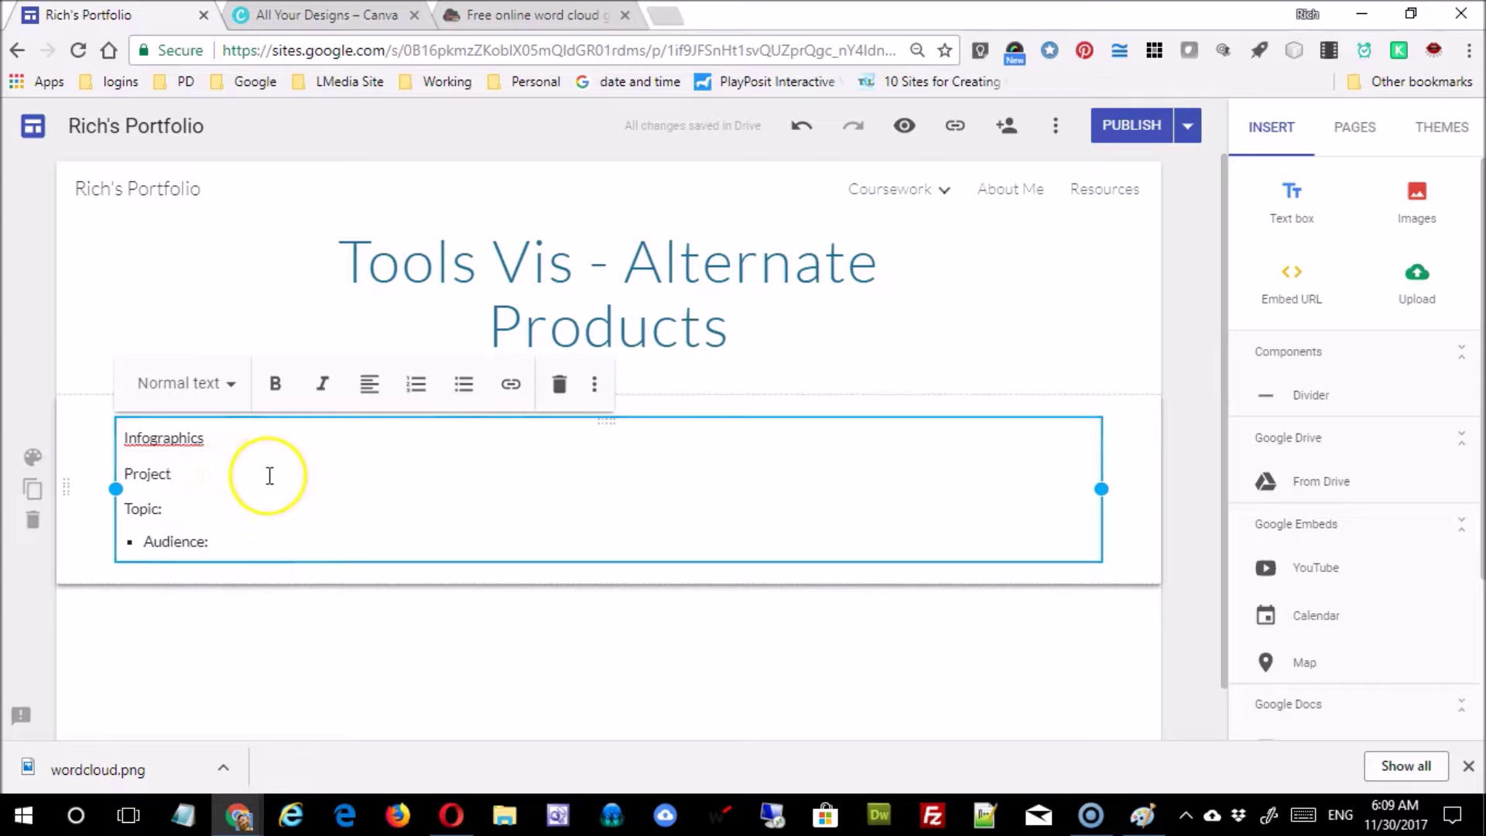
type(":")
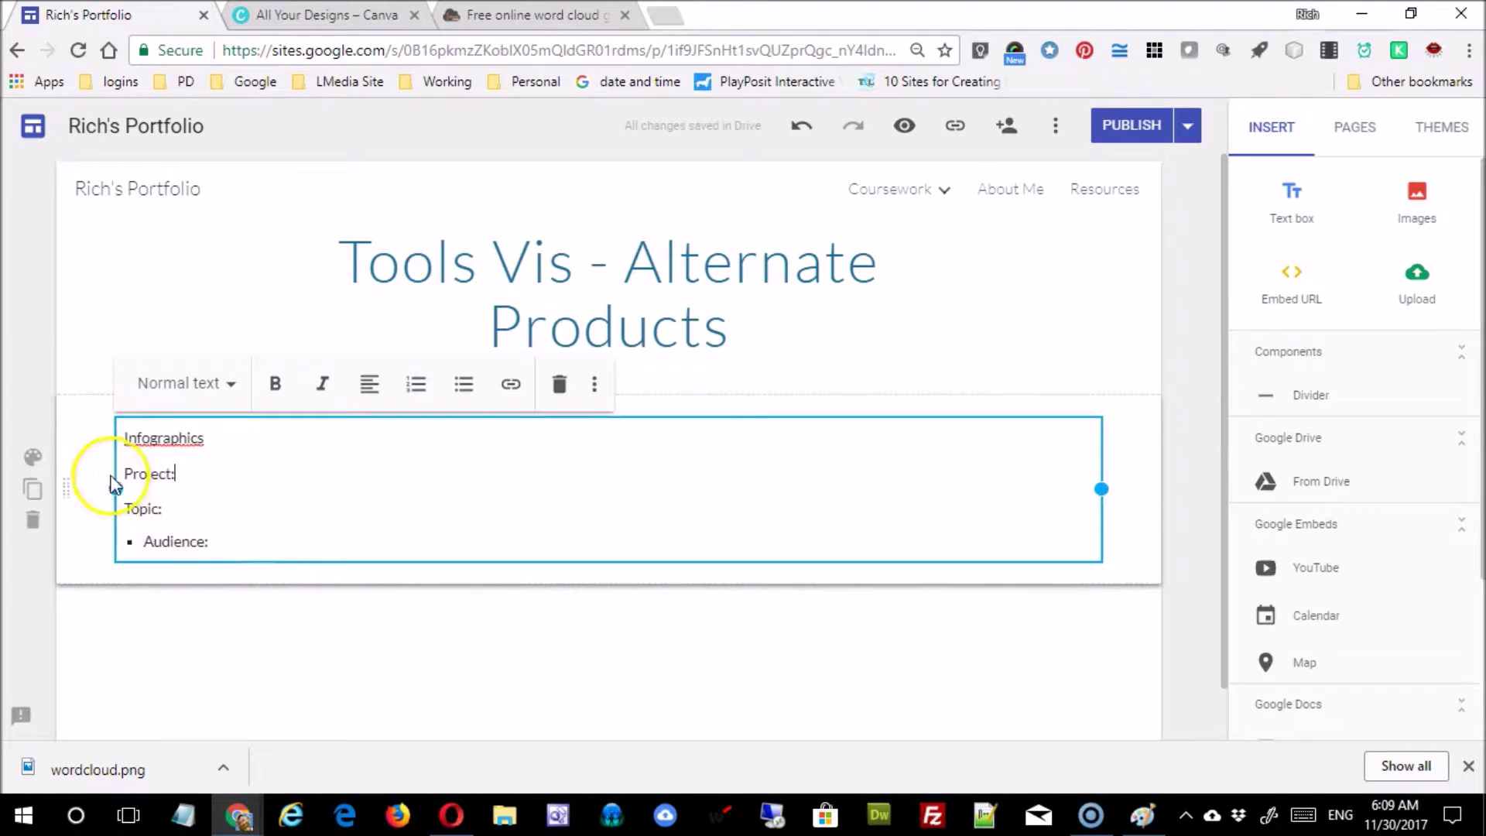
left_click_drag(138, 474, 152, 508)
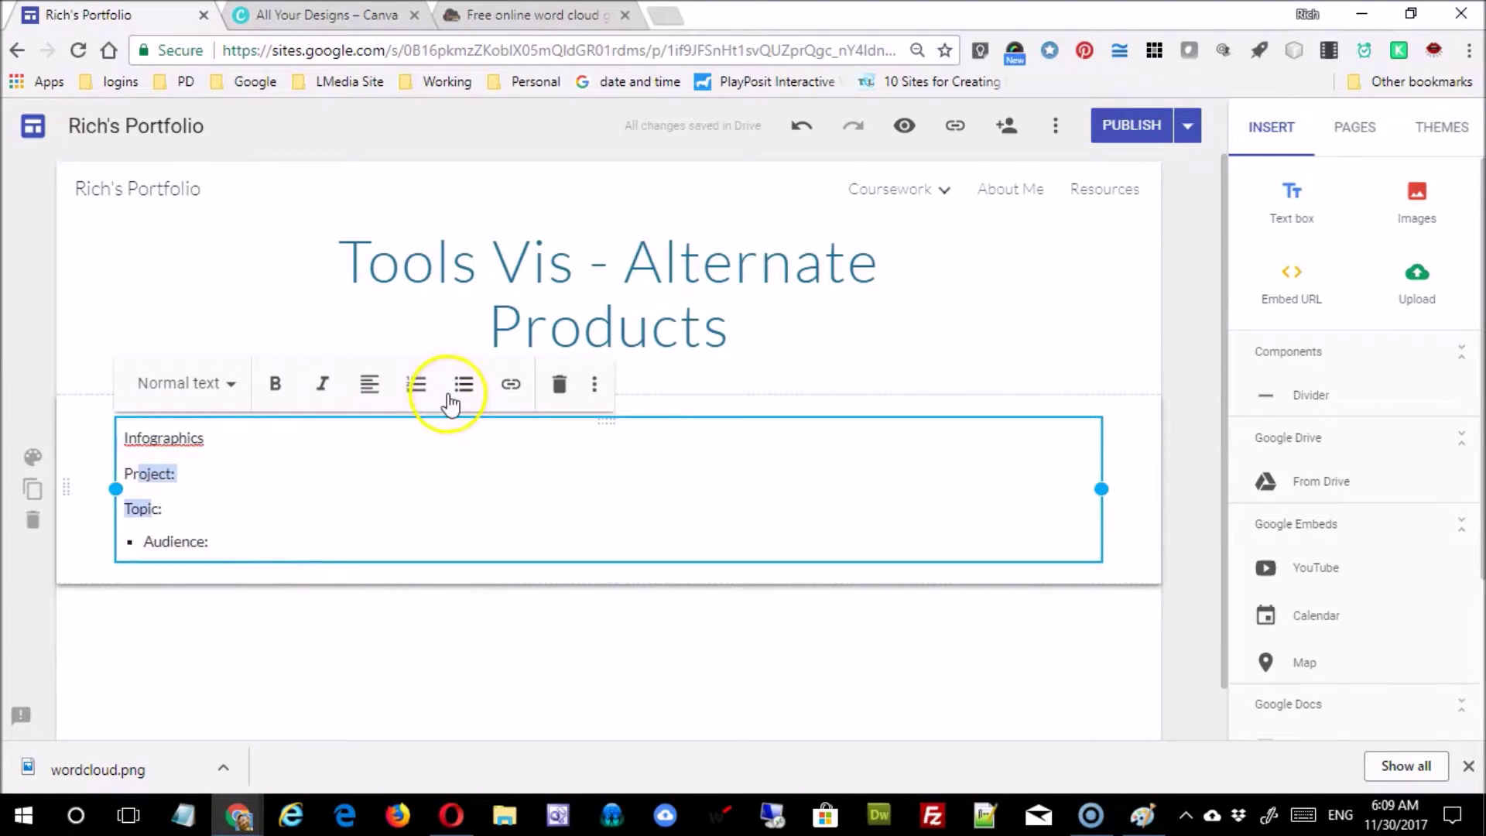
left_click(462, 384)
left_click(327, 534)
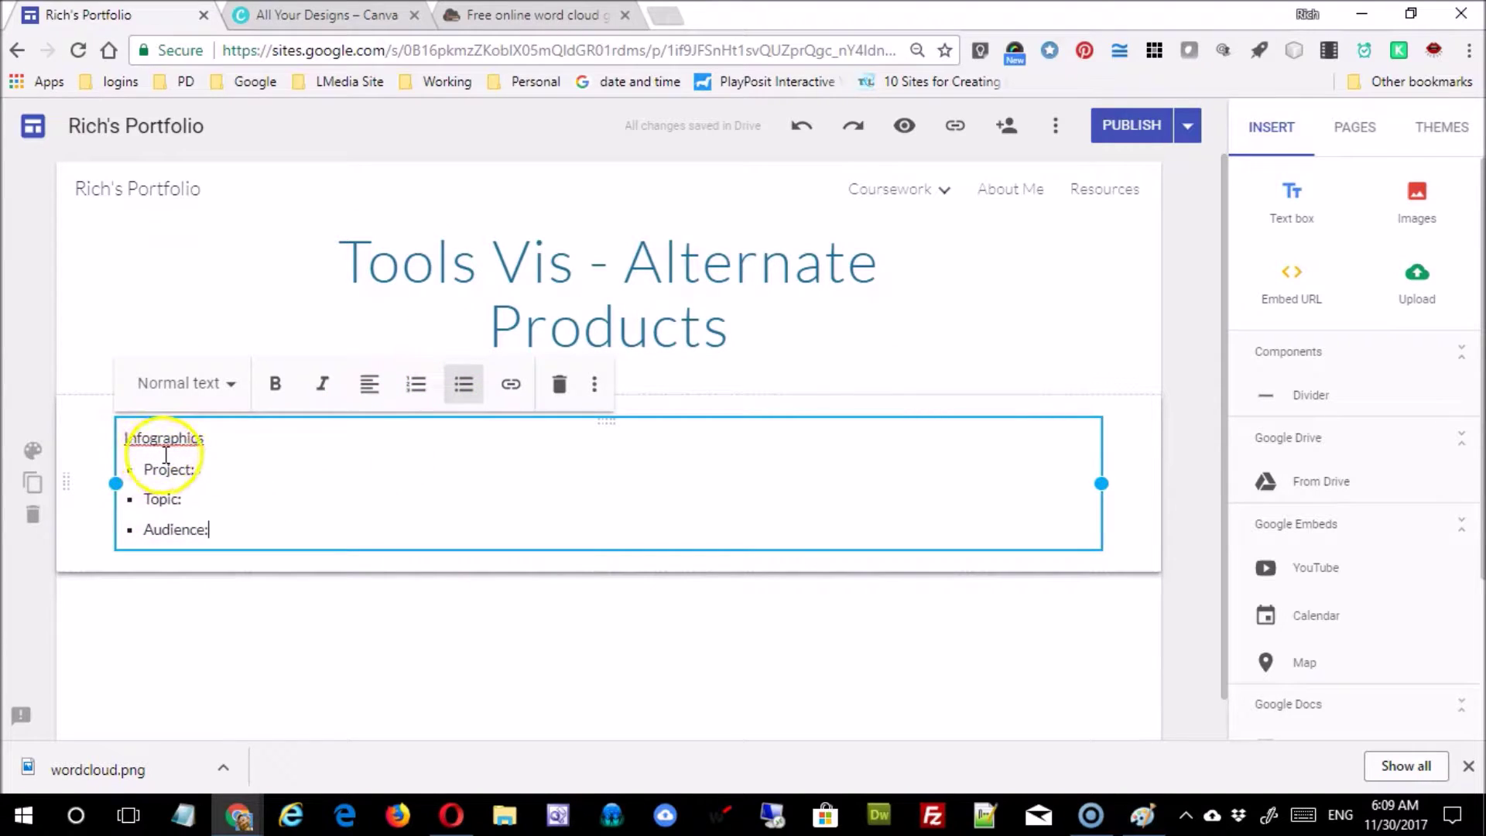
left_click_drag(206, 439, 116, 439)
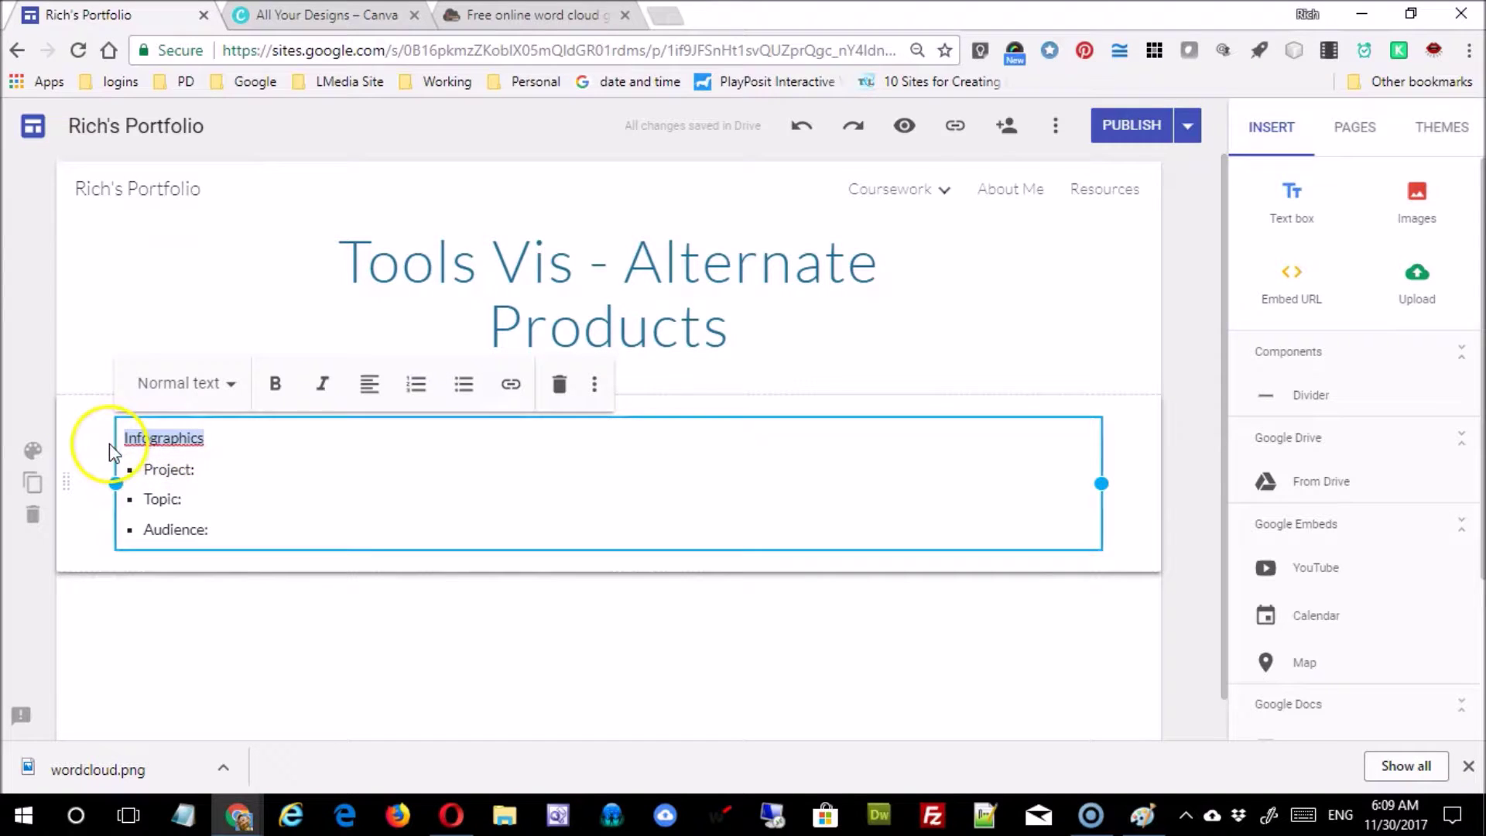
left_click(232, 385)
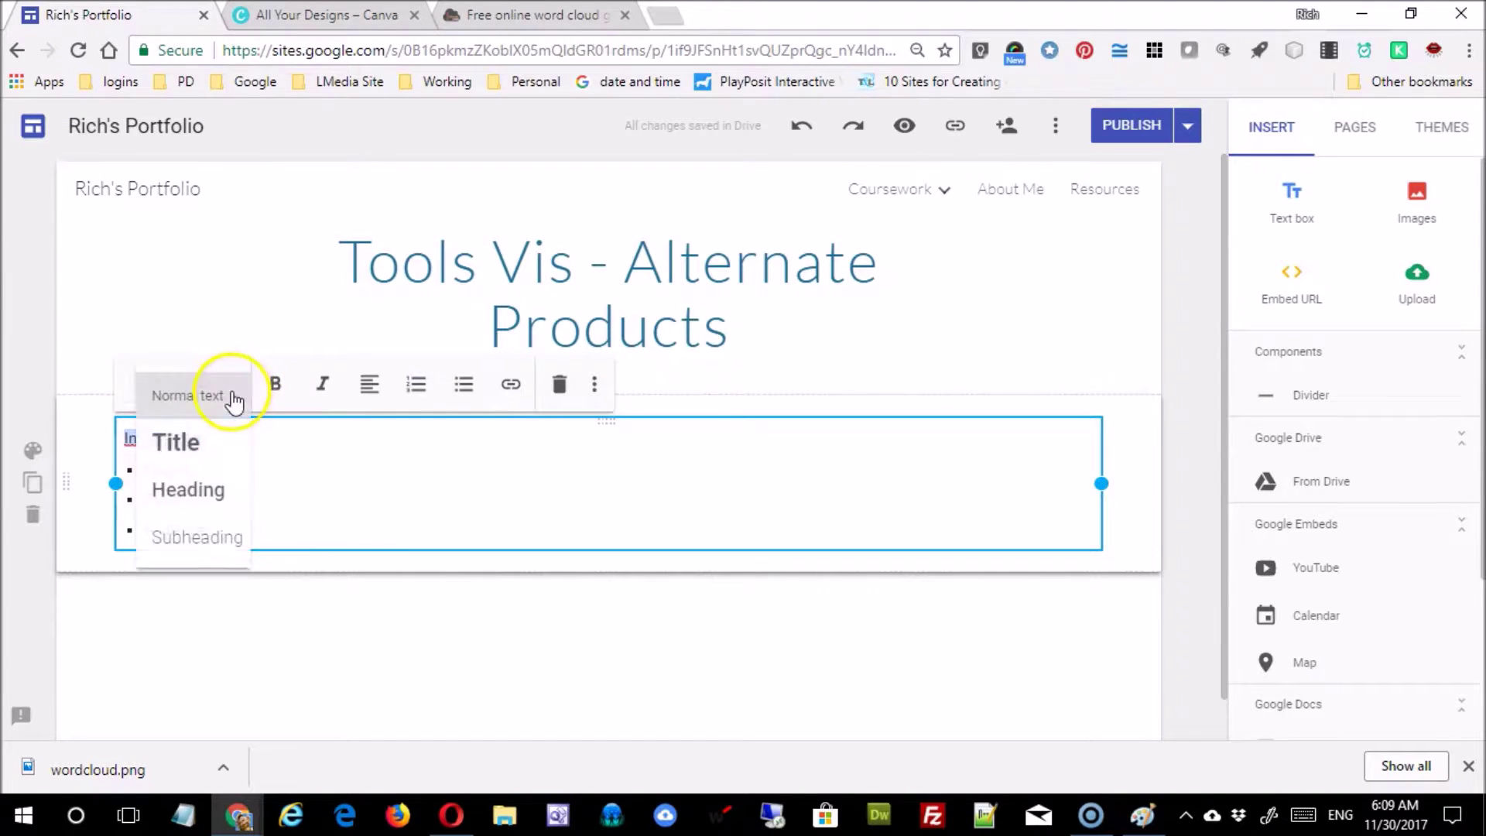
left_click(221, 502)
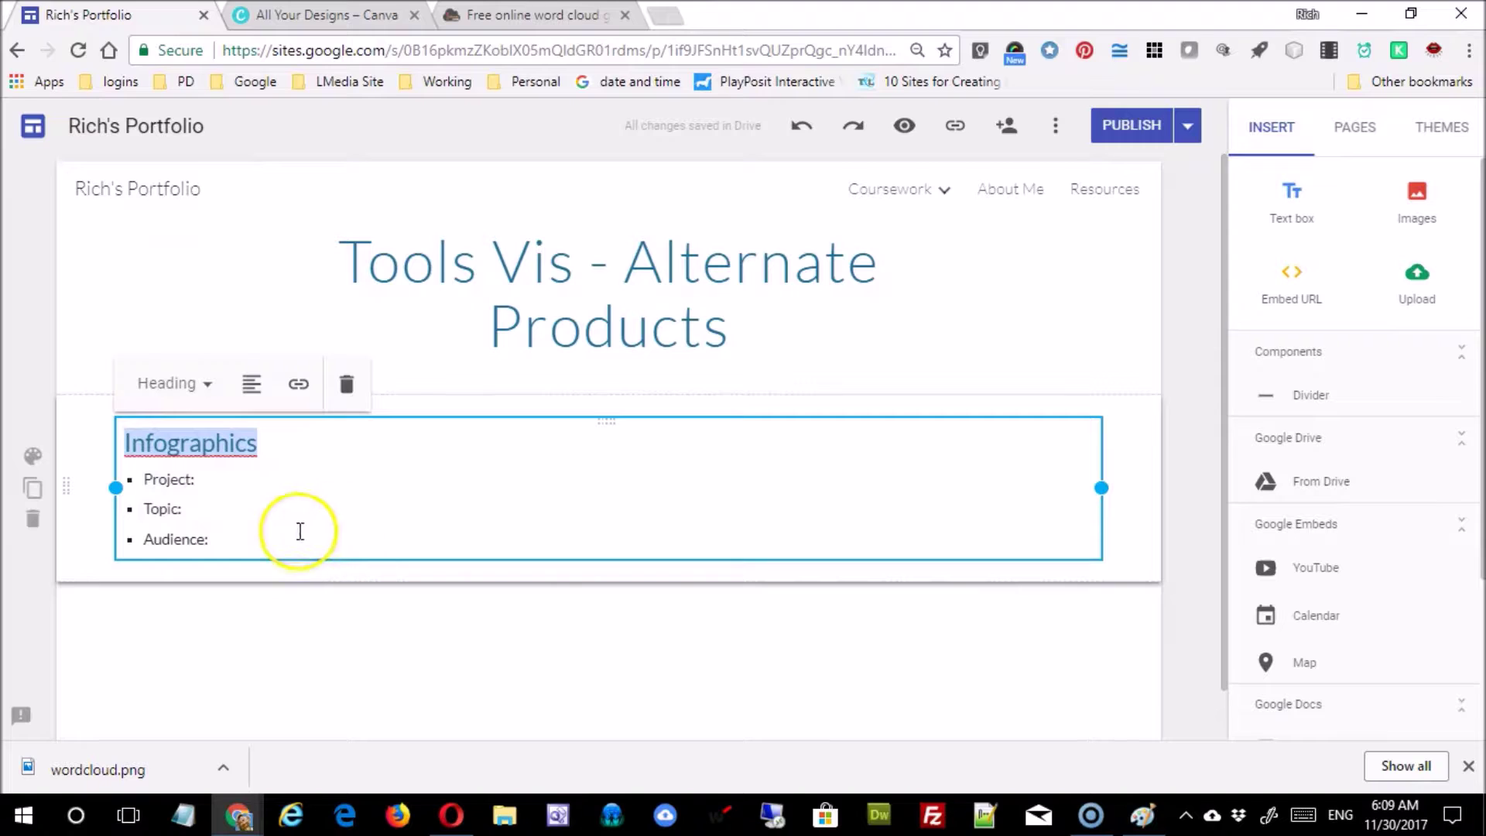
Fill placeholder text after Project, Topic and Audience, then add a plain line below
left_click_drag(144, 479, 200, 549)
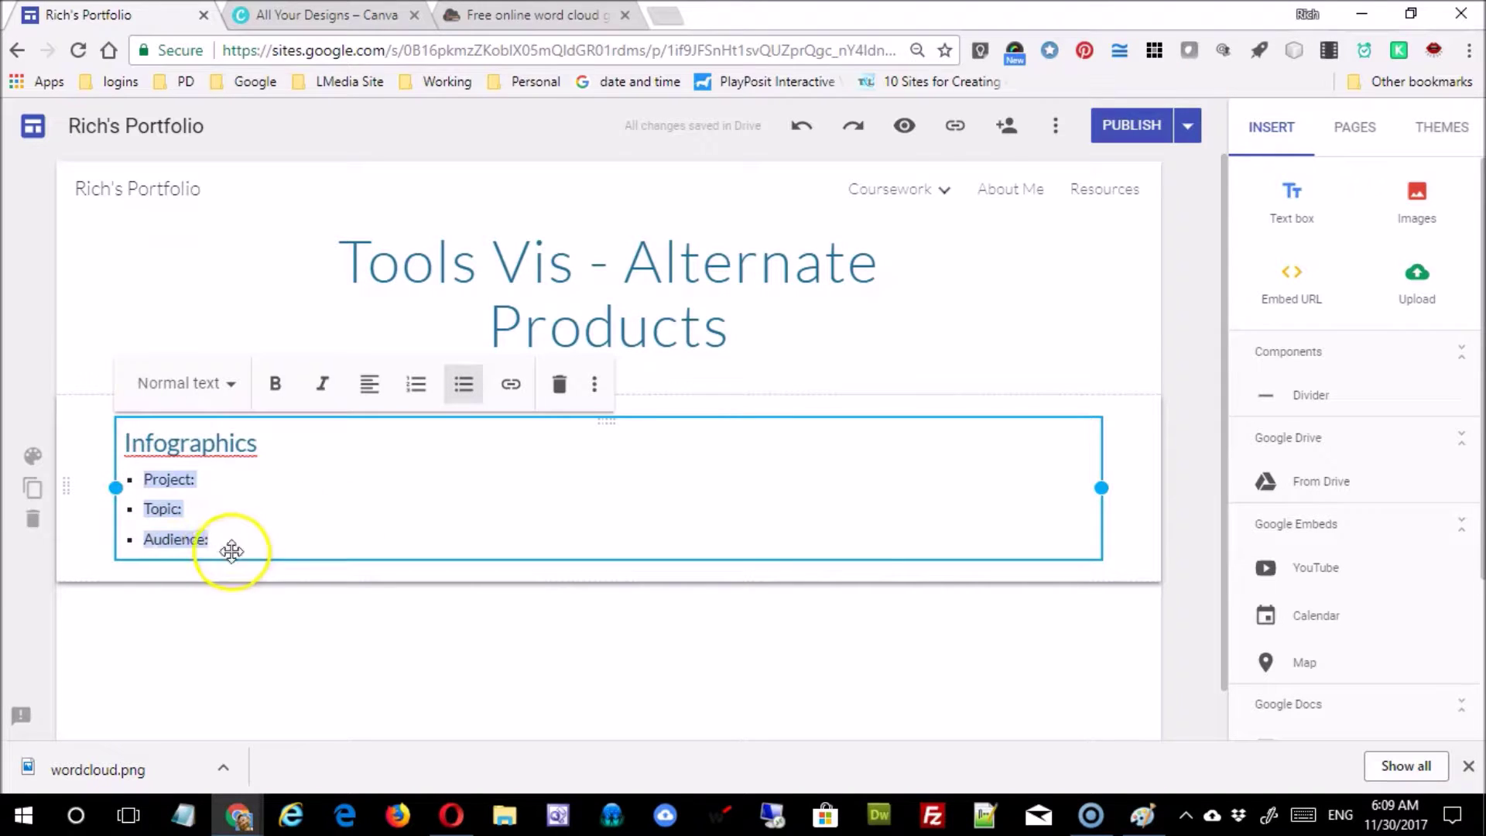
left_click(245, 489)
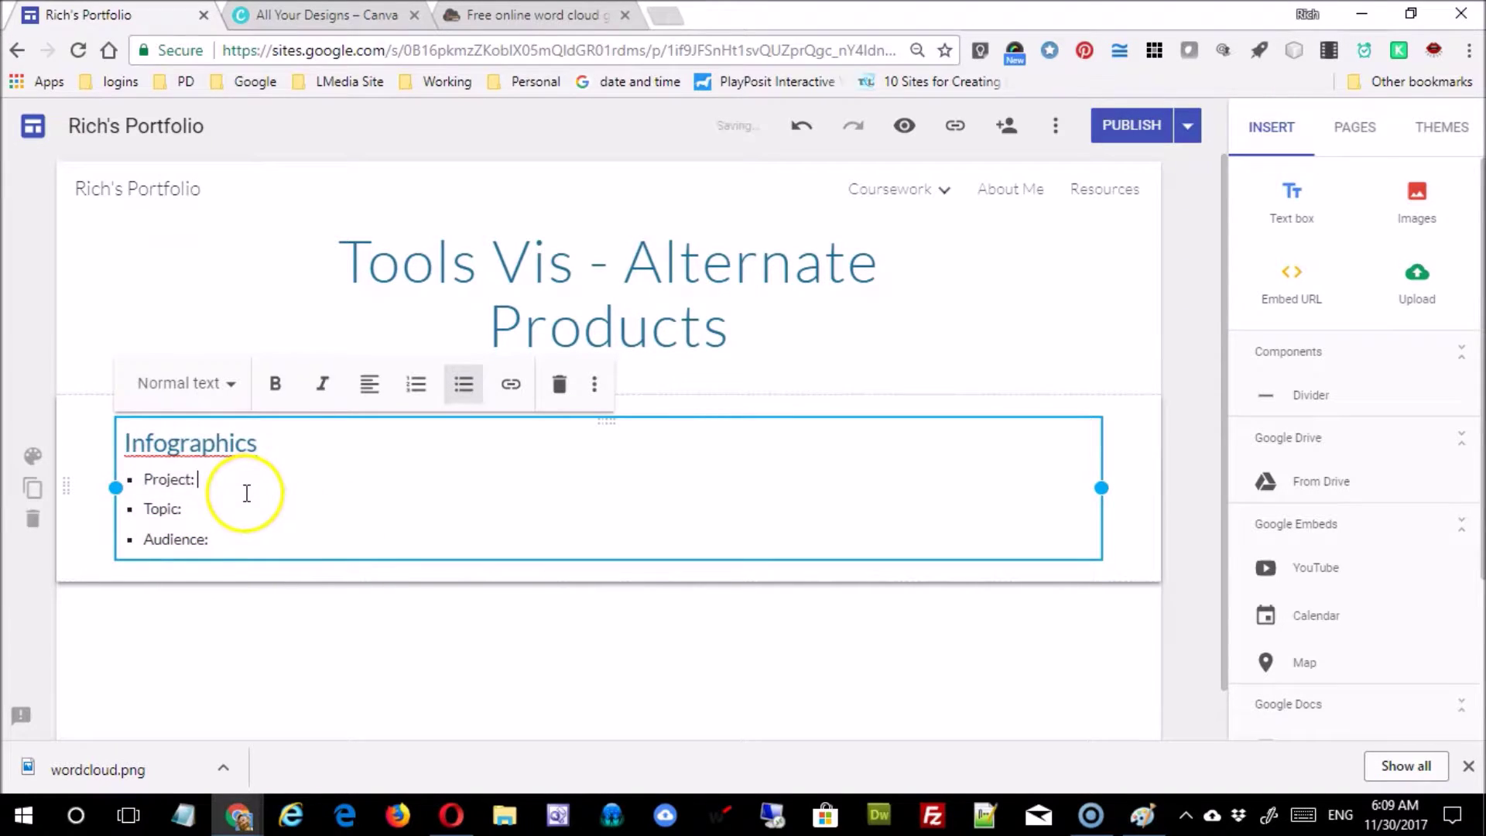
type("dsafafafasd")
left_click(236, 513)
type("sadfasfads")
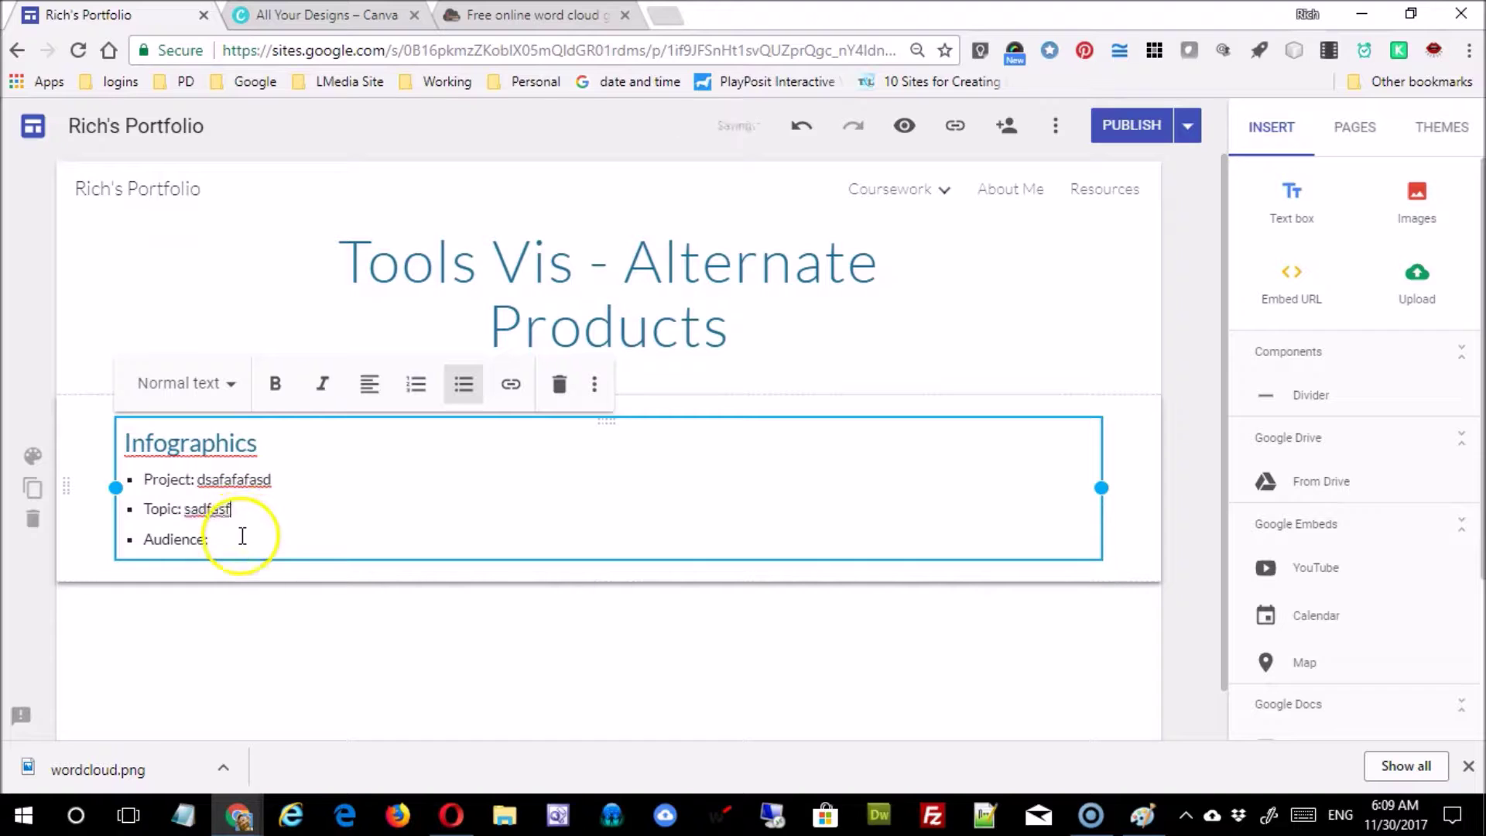
left_click(242, 537)
type("sdfafsadf")
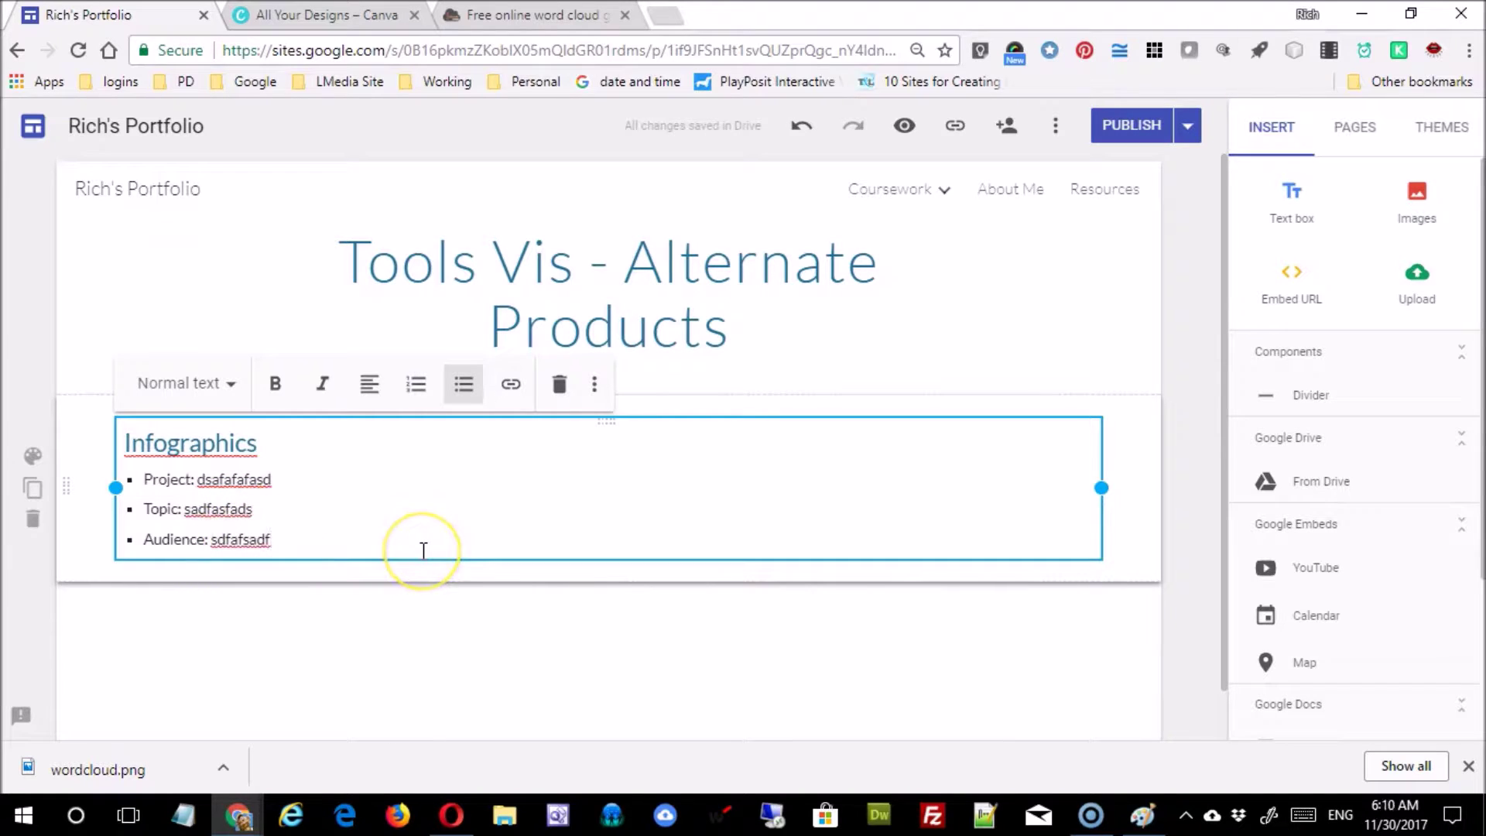
key("Return")
key("Return")
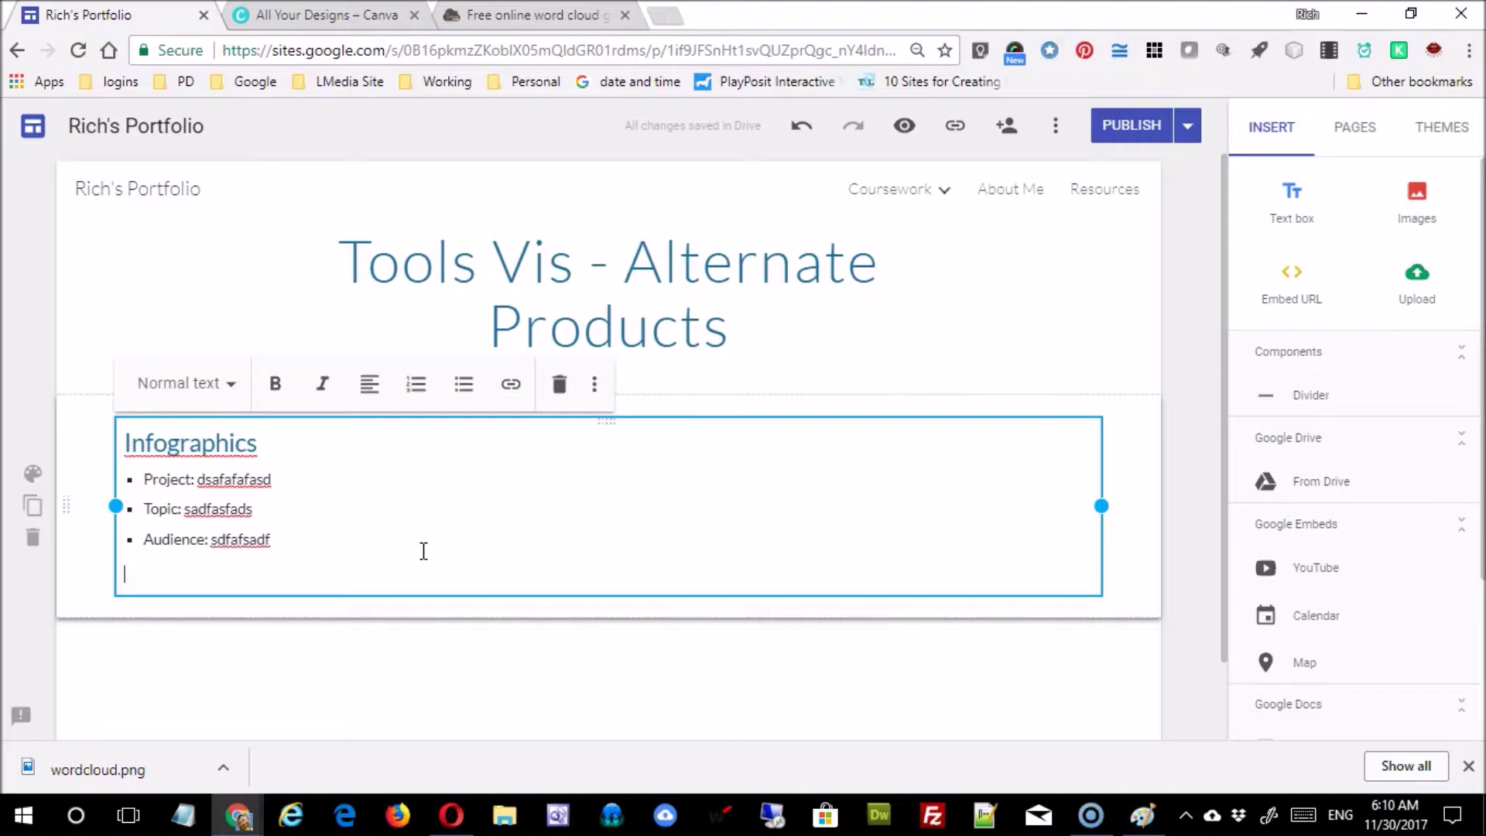
Type 'This project was designed....' on the empty line below the Infographics bullets, then deselect the text box
type("w")
key("BackSpace")
type("This project was de")
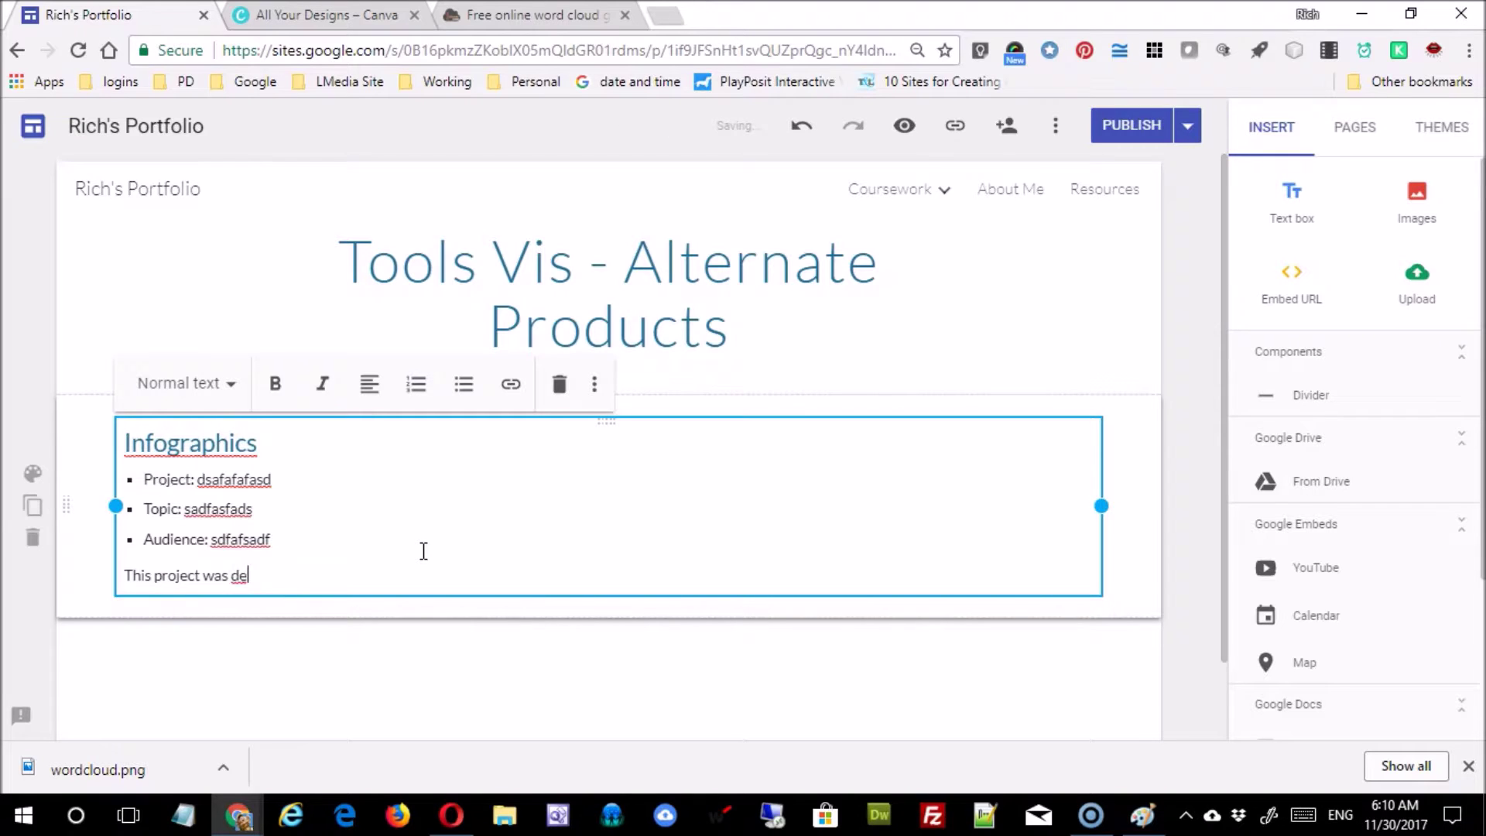
type("signed....")
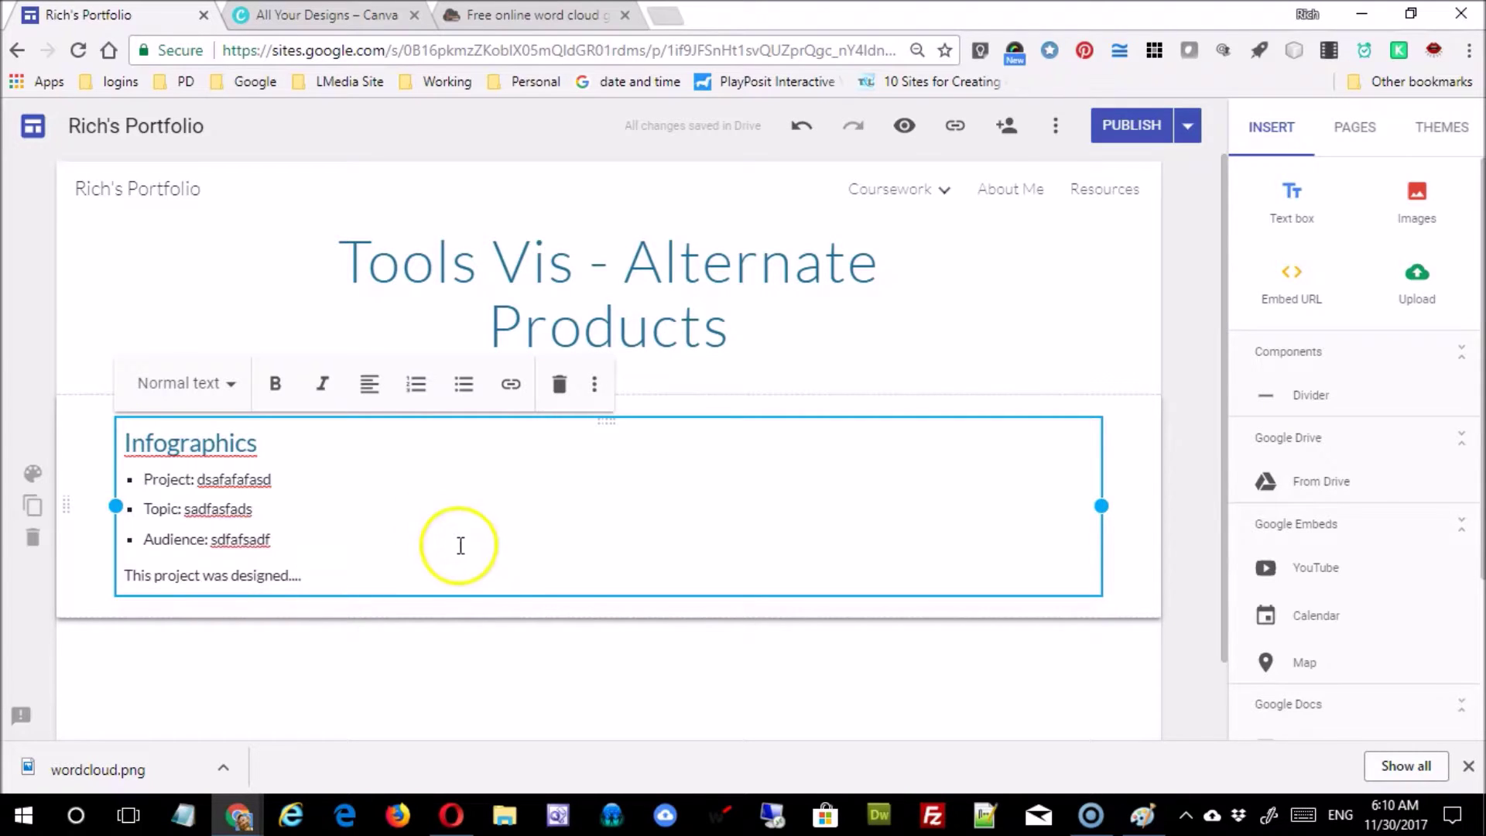
scroll(484, 607, "down", 2)
left_click(475, 569)
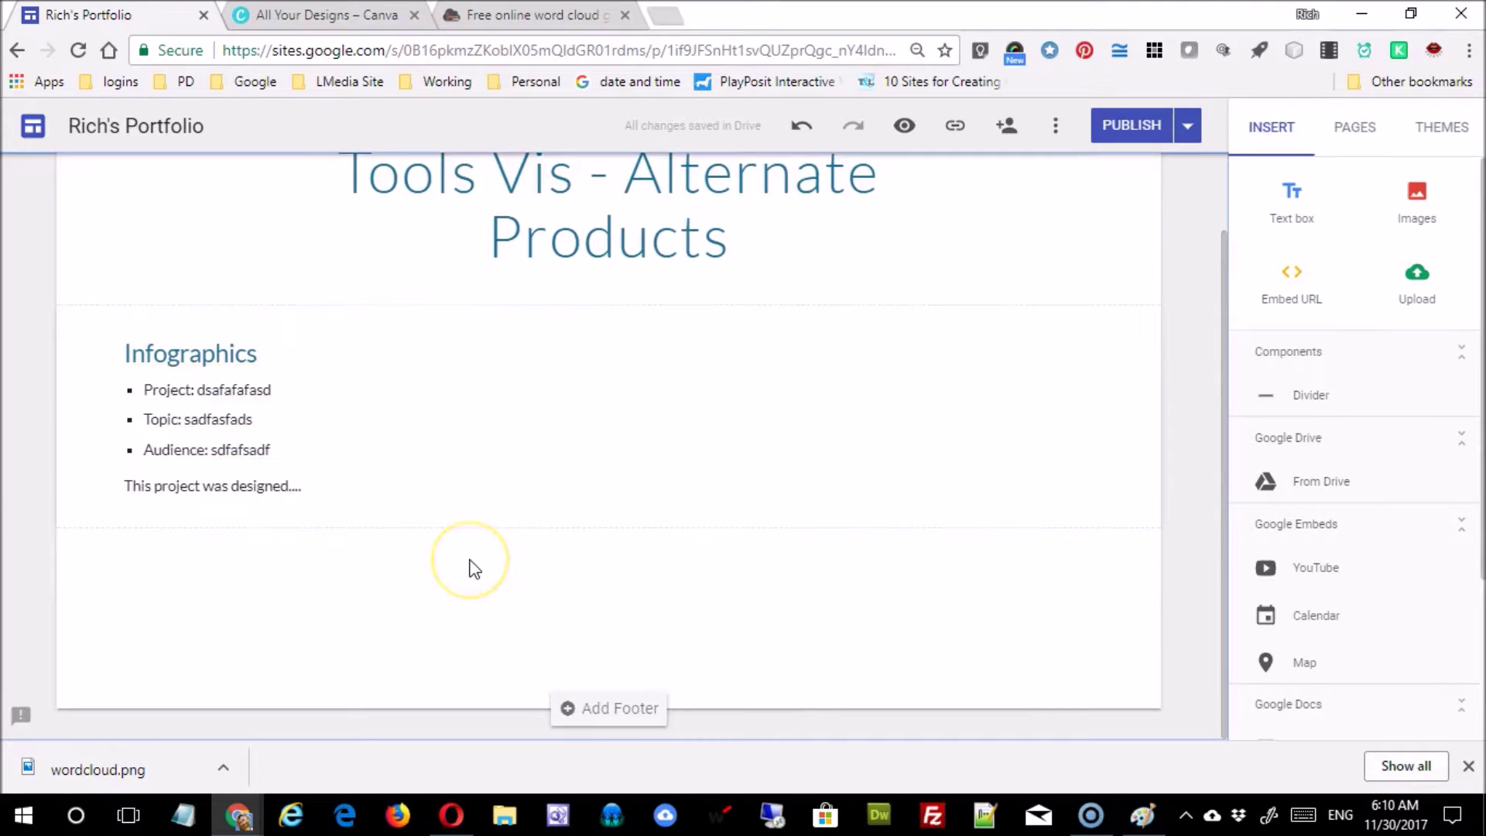
left_click(398, 504)
left_click(298, 607)
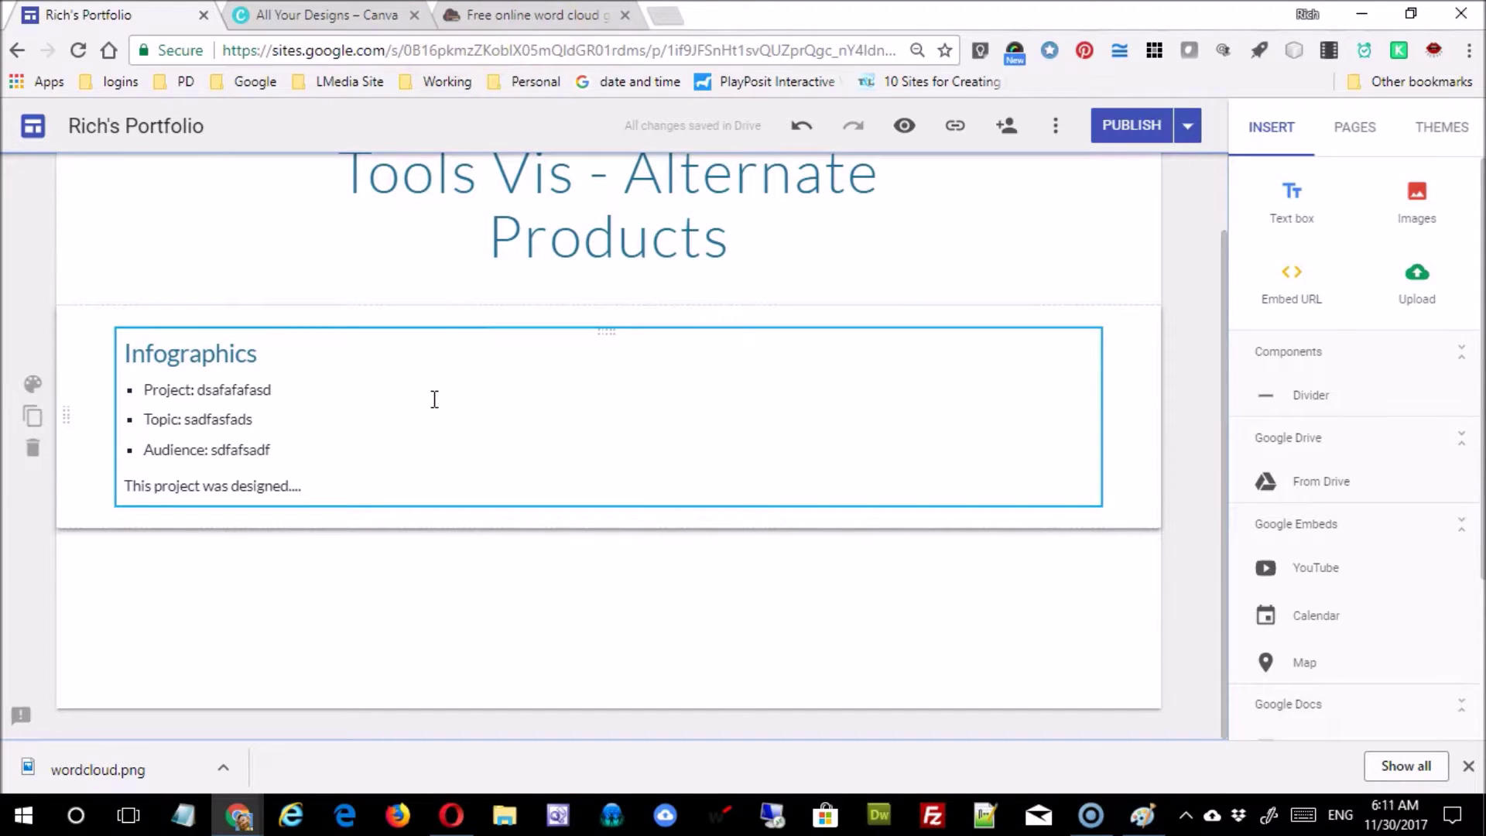
left_click(317, 17)
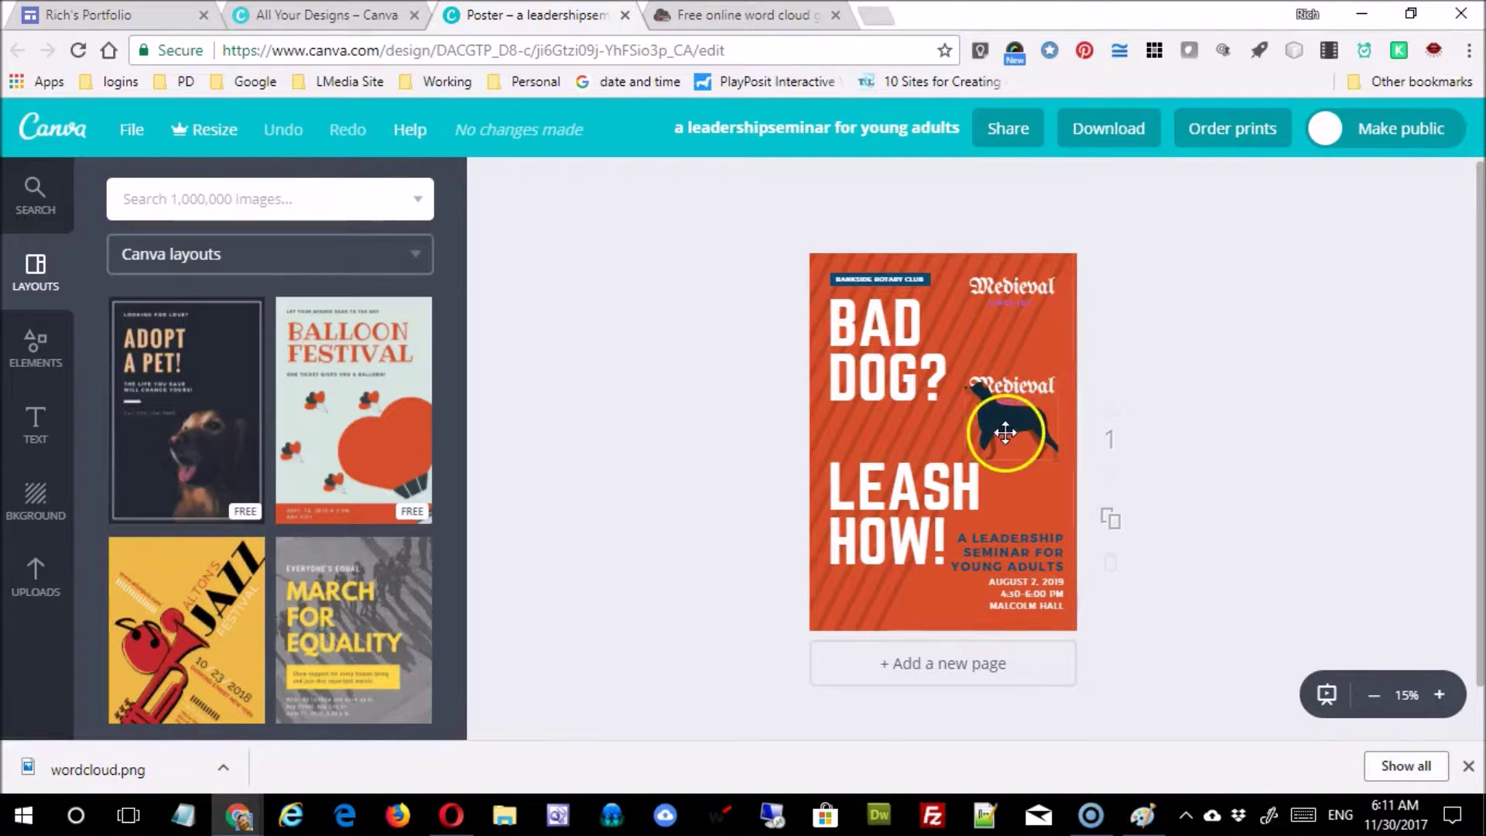
Change the Canva poster's share link from Can edit to Can view and return to the portfolio tab
left_click(1005, 130)
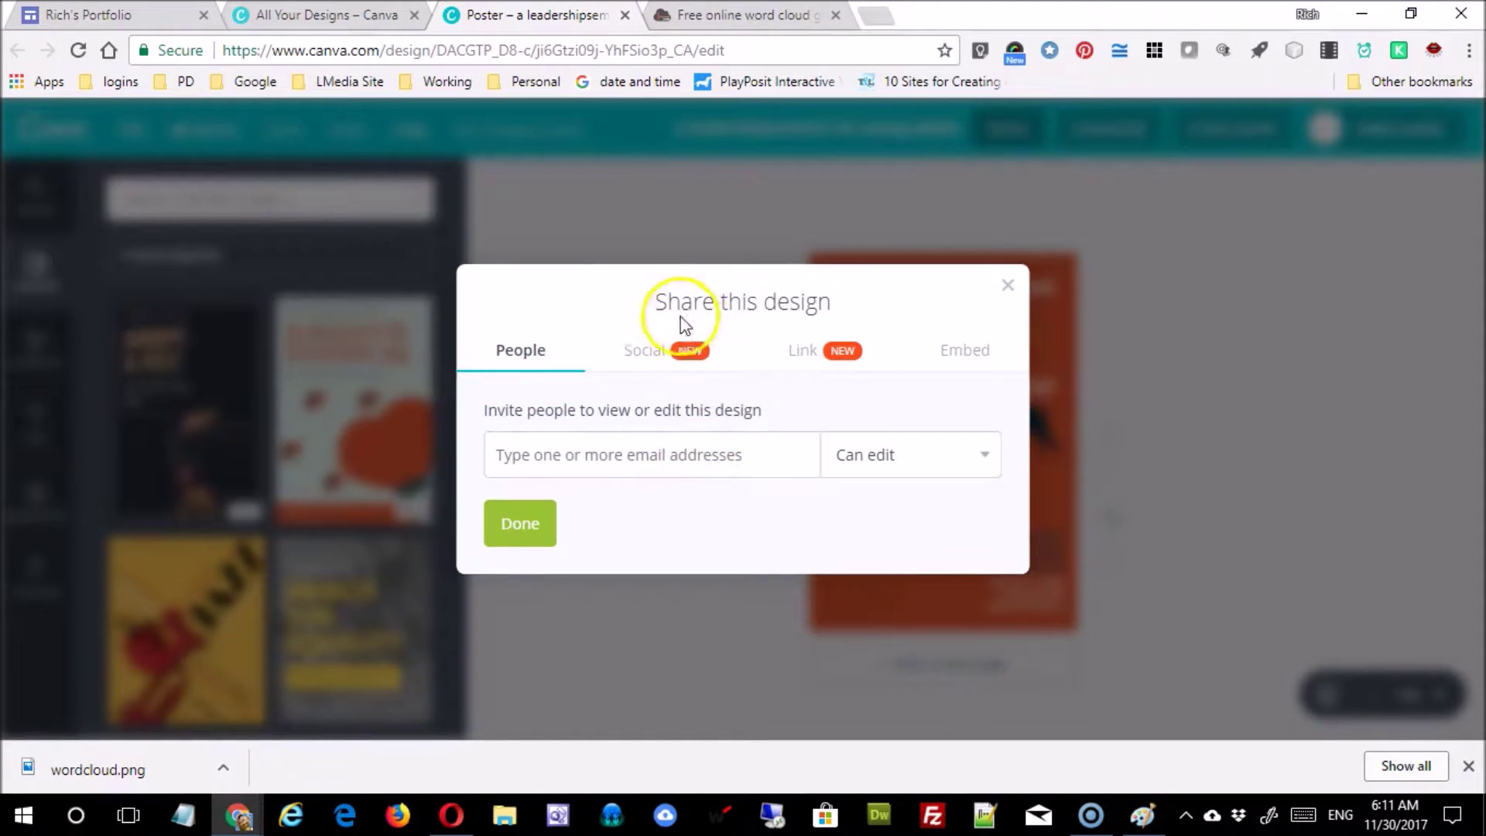
left_click(829, 362)
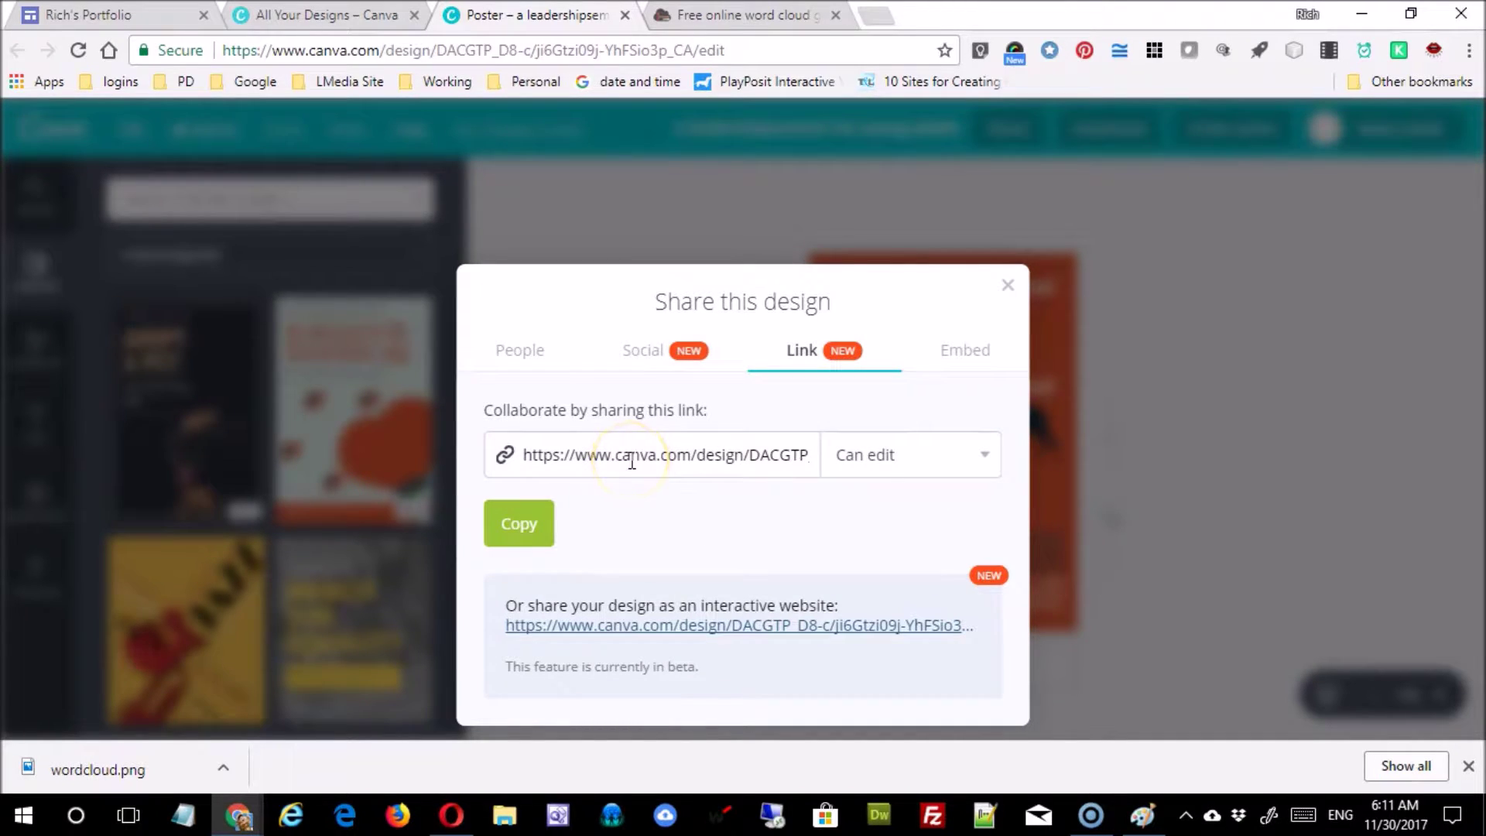
left_click(984, 460)
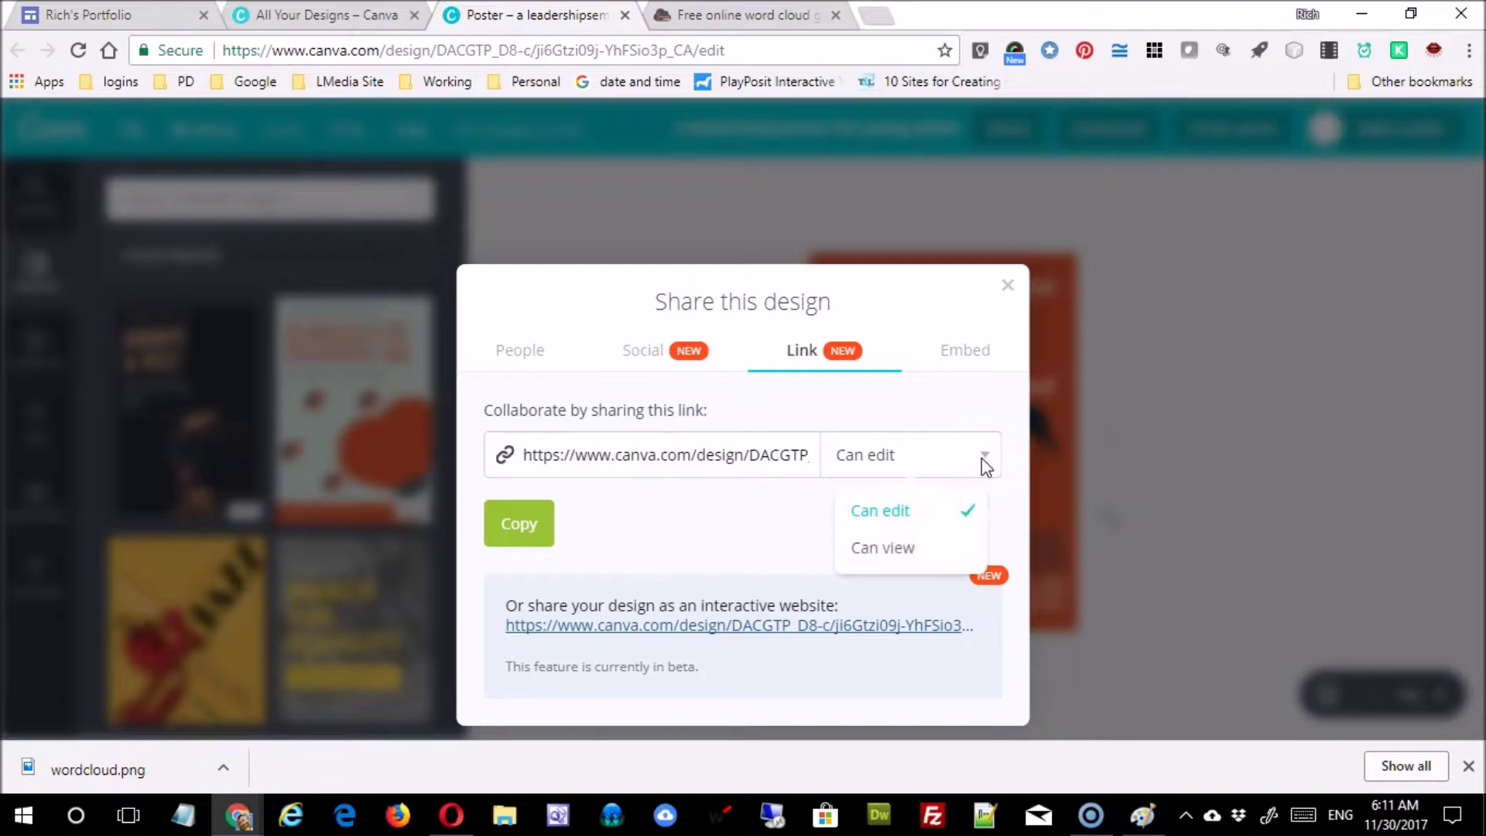
left_click(892, 551)
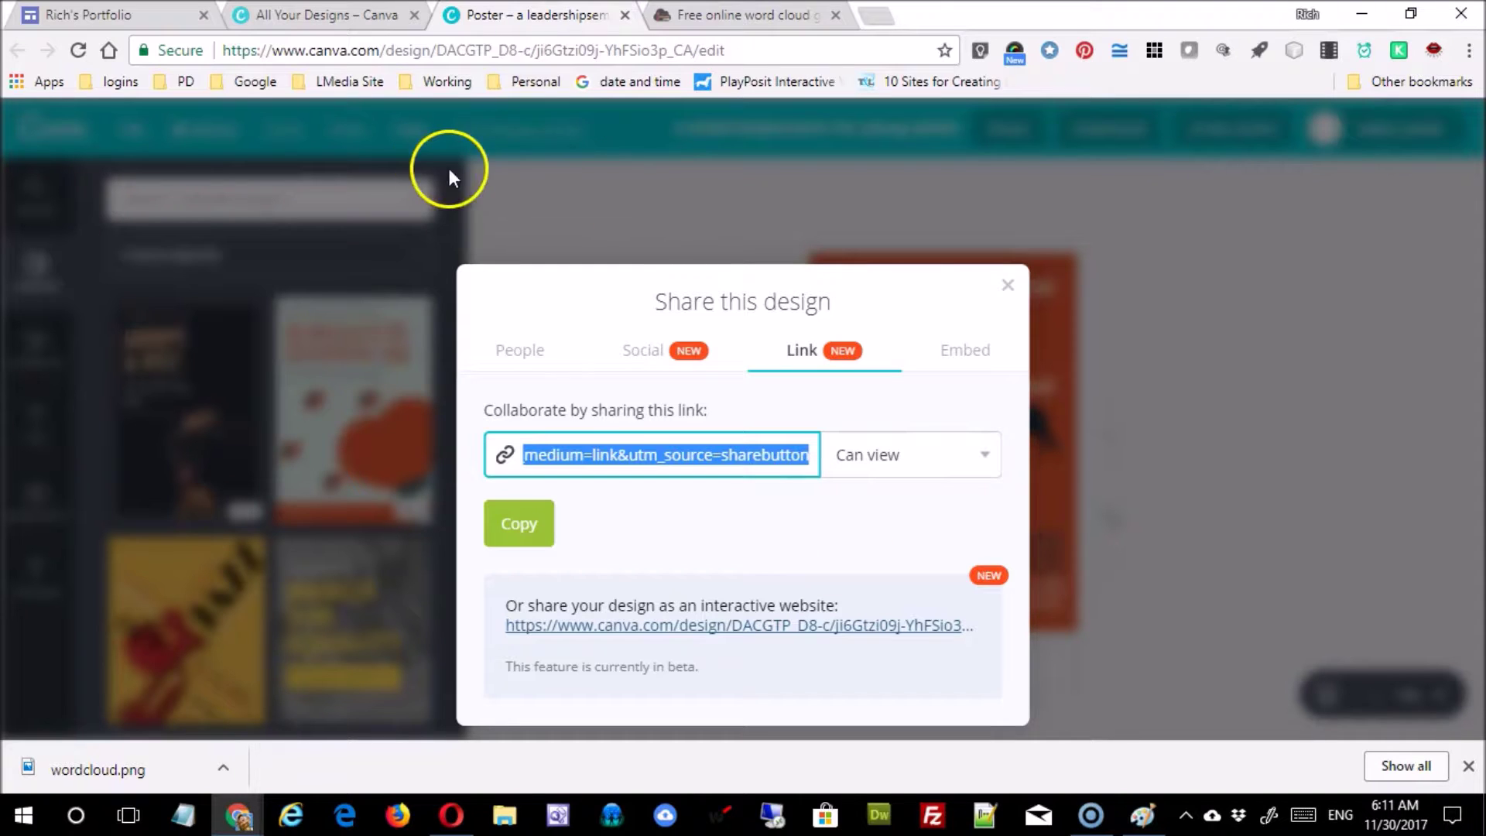
left_click(139, 29)
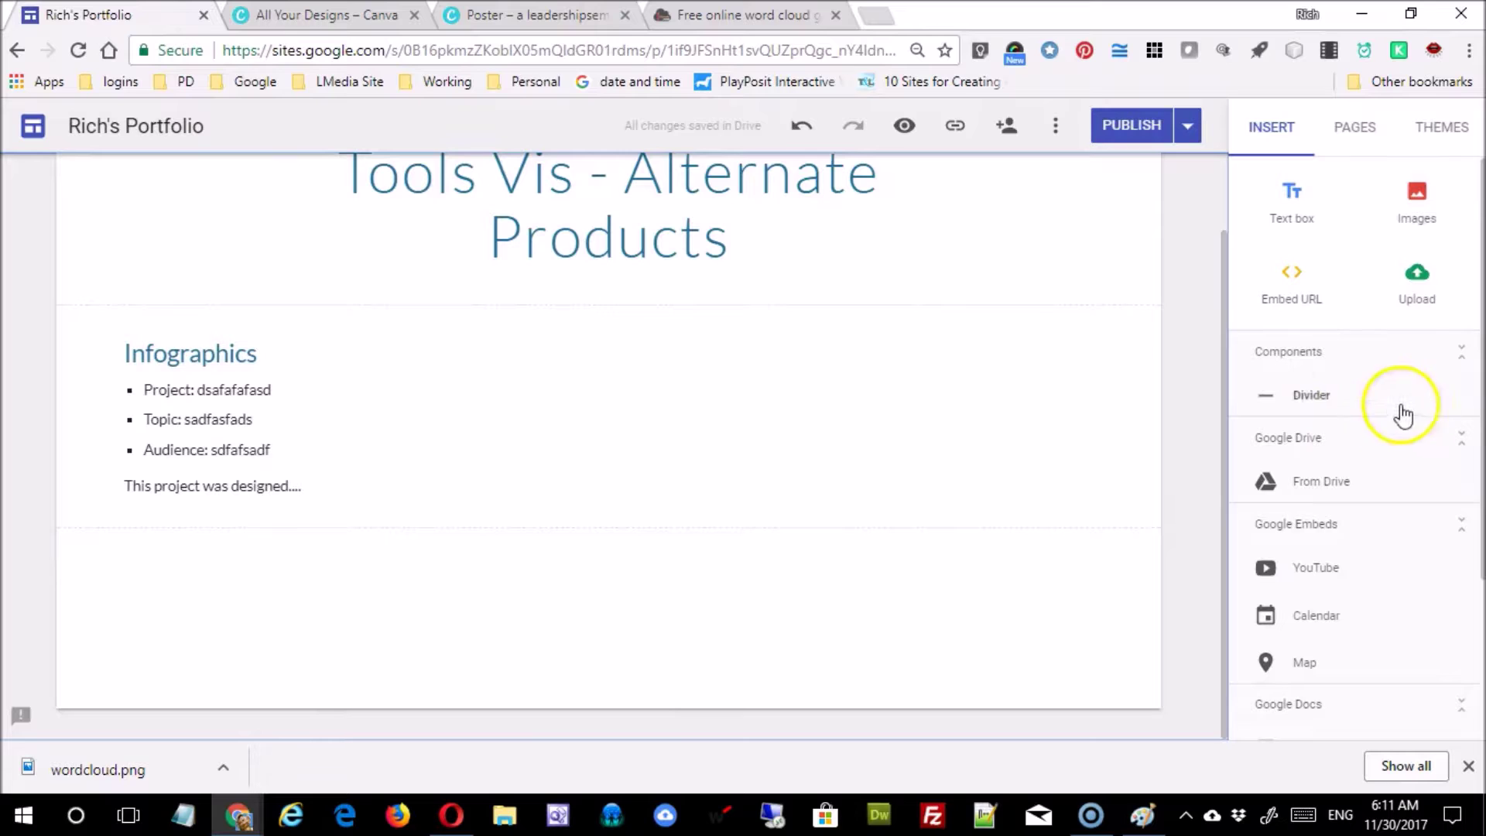
Embed the Canva poster using Embed URL with the pasted share link
left_click(1273, 302)
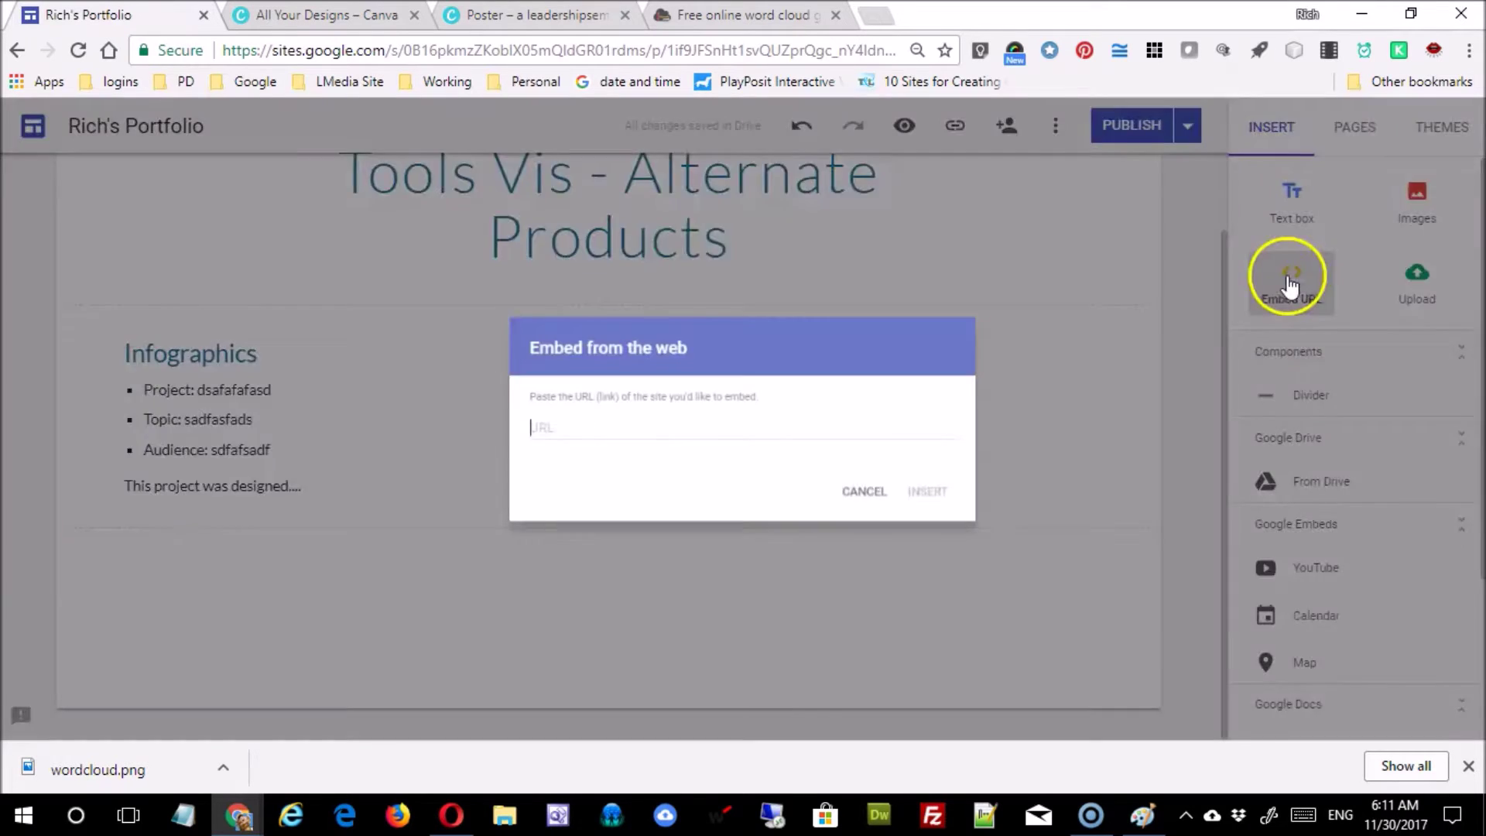
key("ctrl+v")
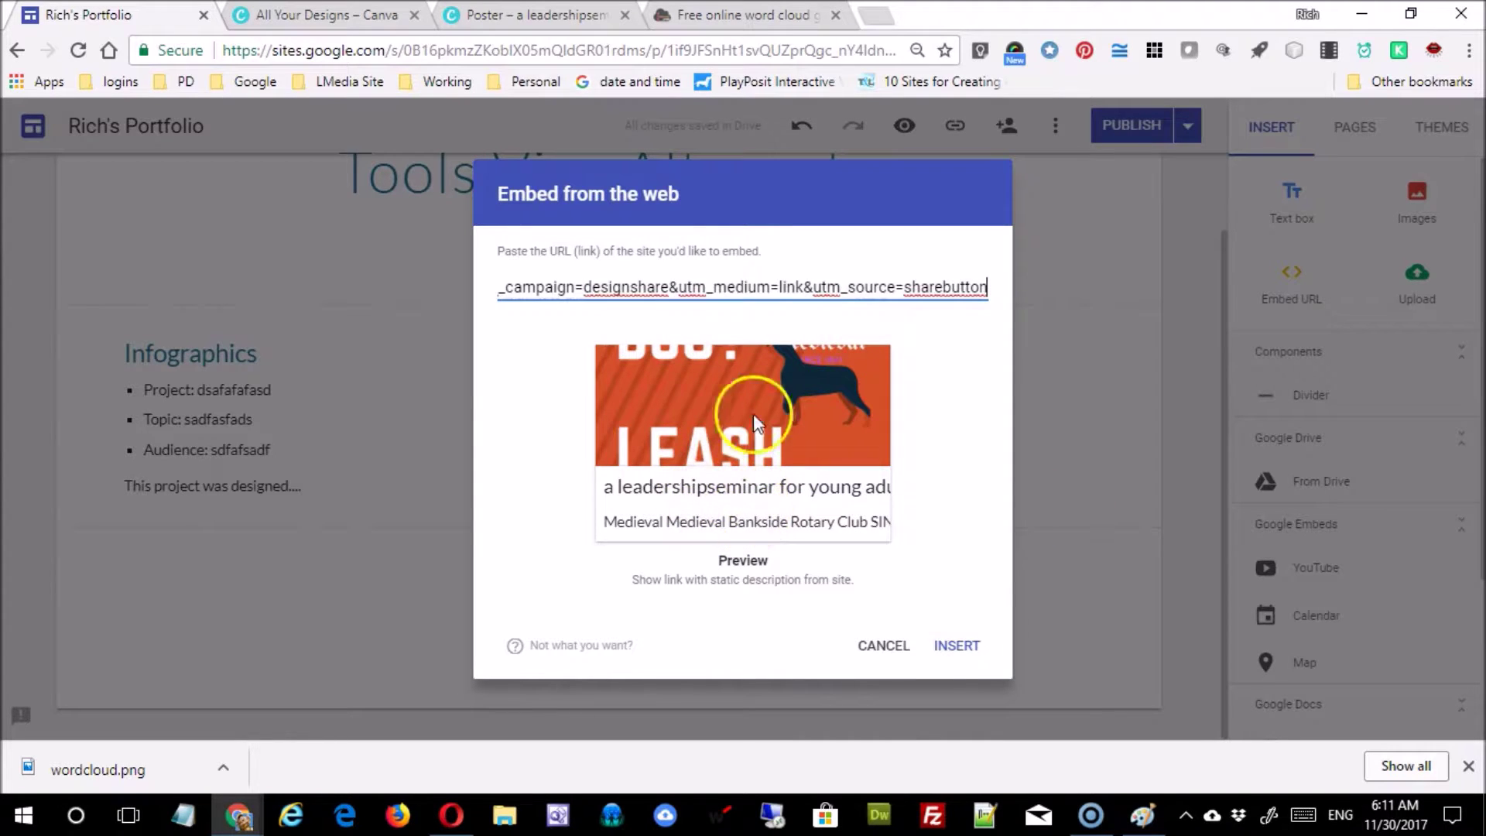
left_click(959, 646)
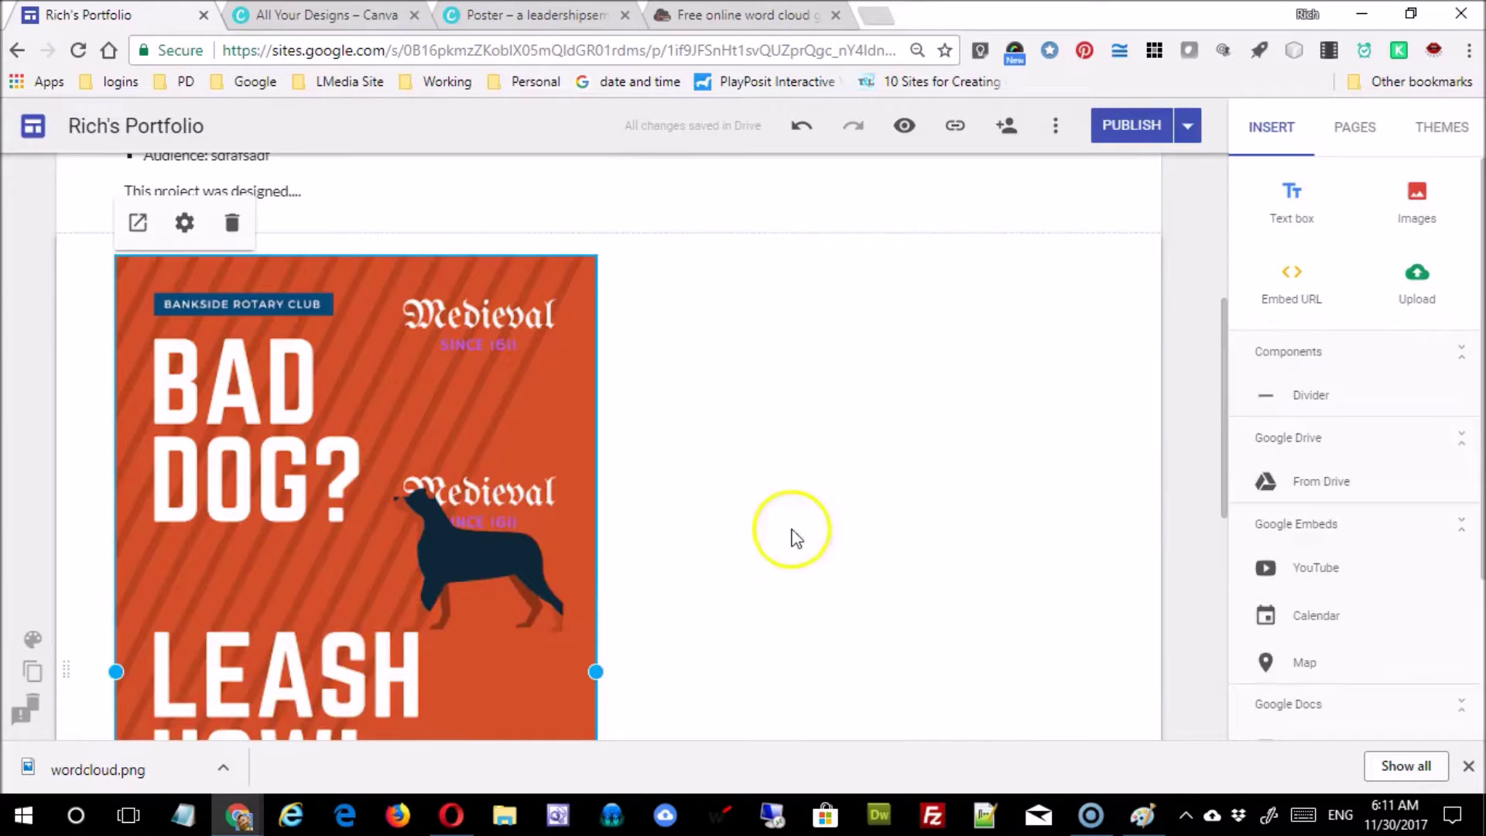
scroll(720, 460, "up", 3)
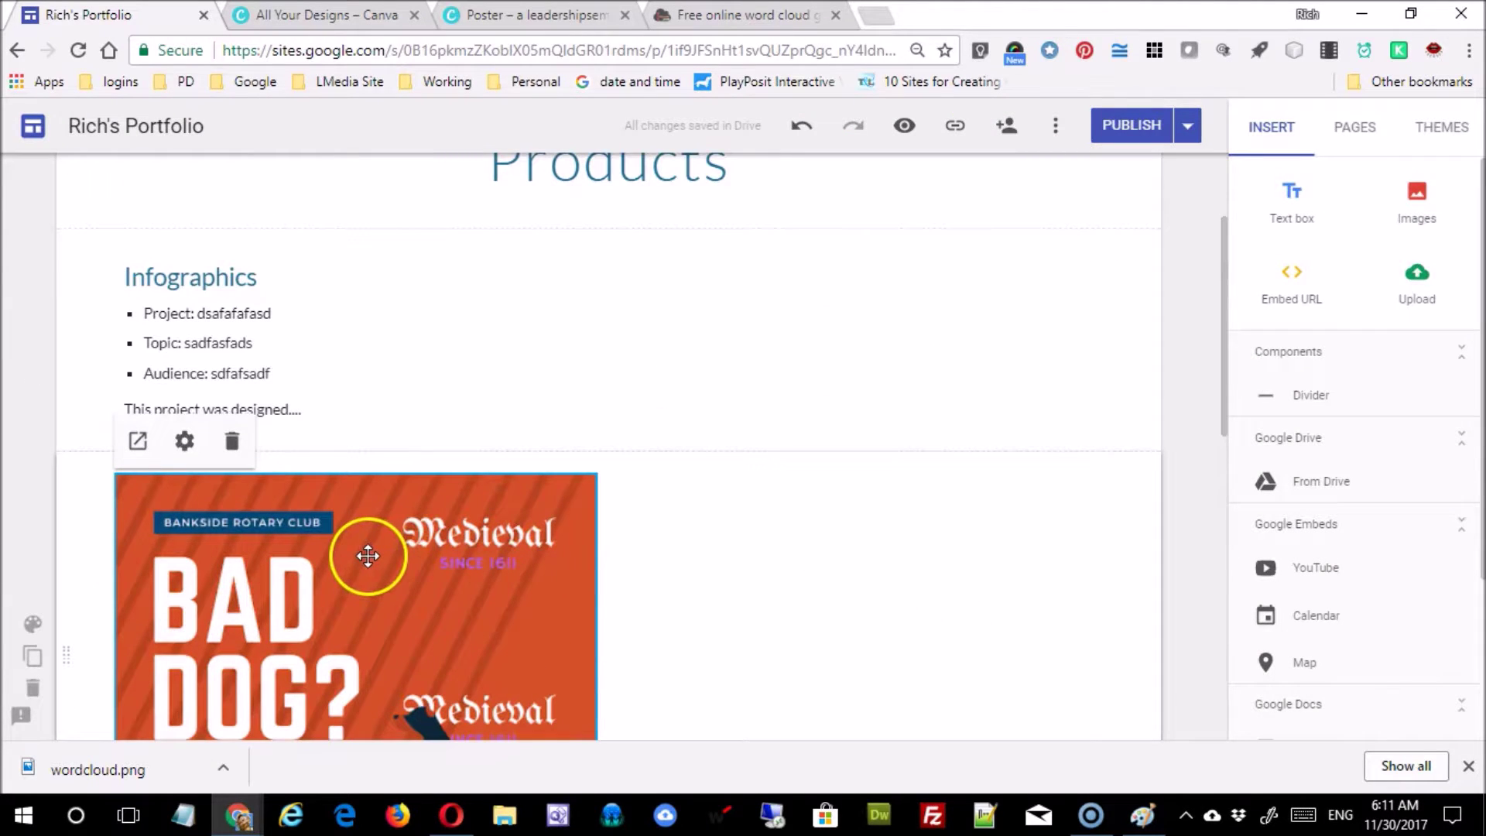
scroll(569, 461, "down", 2)
scroll(569, 461, "down", 1)
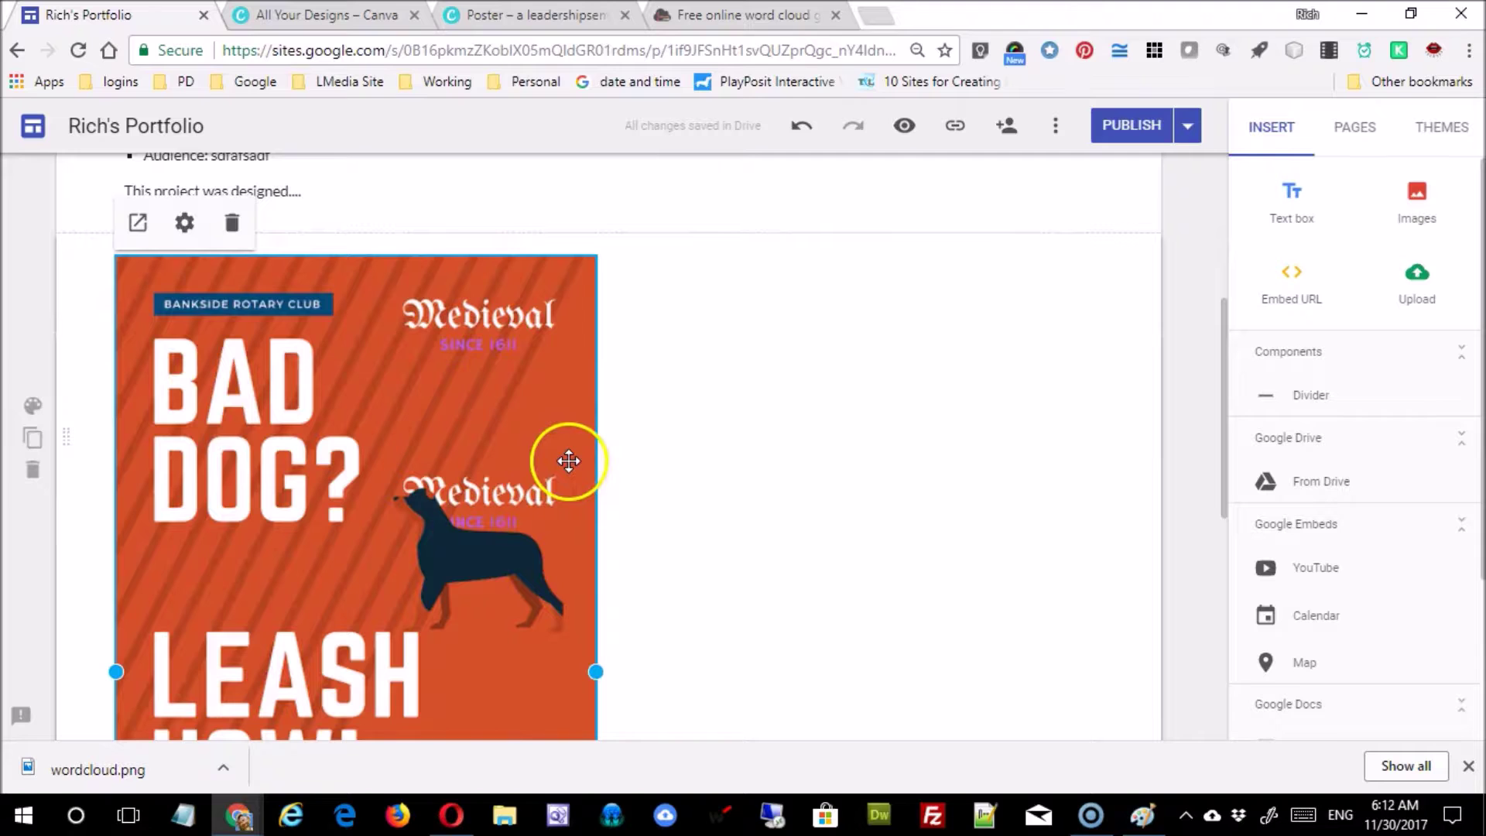
Drag the poster embed to the centre of its section and check its placement
left_click_drag(298, 597, 660, 608)
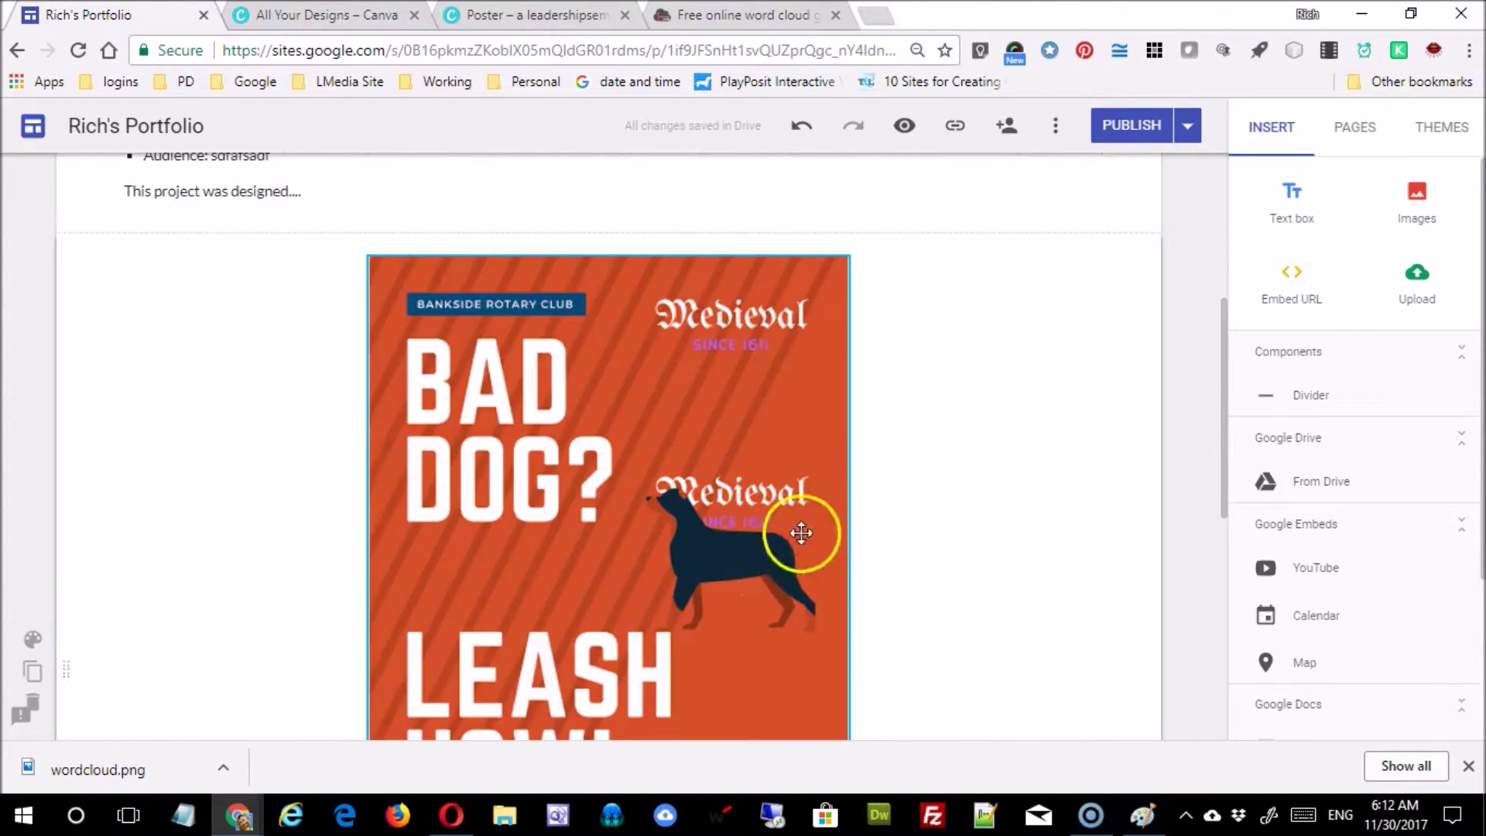
scroll(914, 523, "down", 2)
scroll(913, 520, "down", 3)
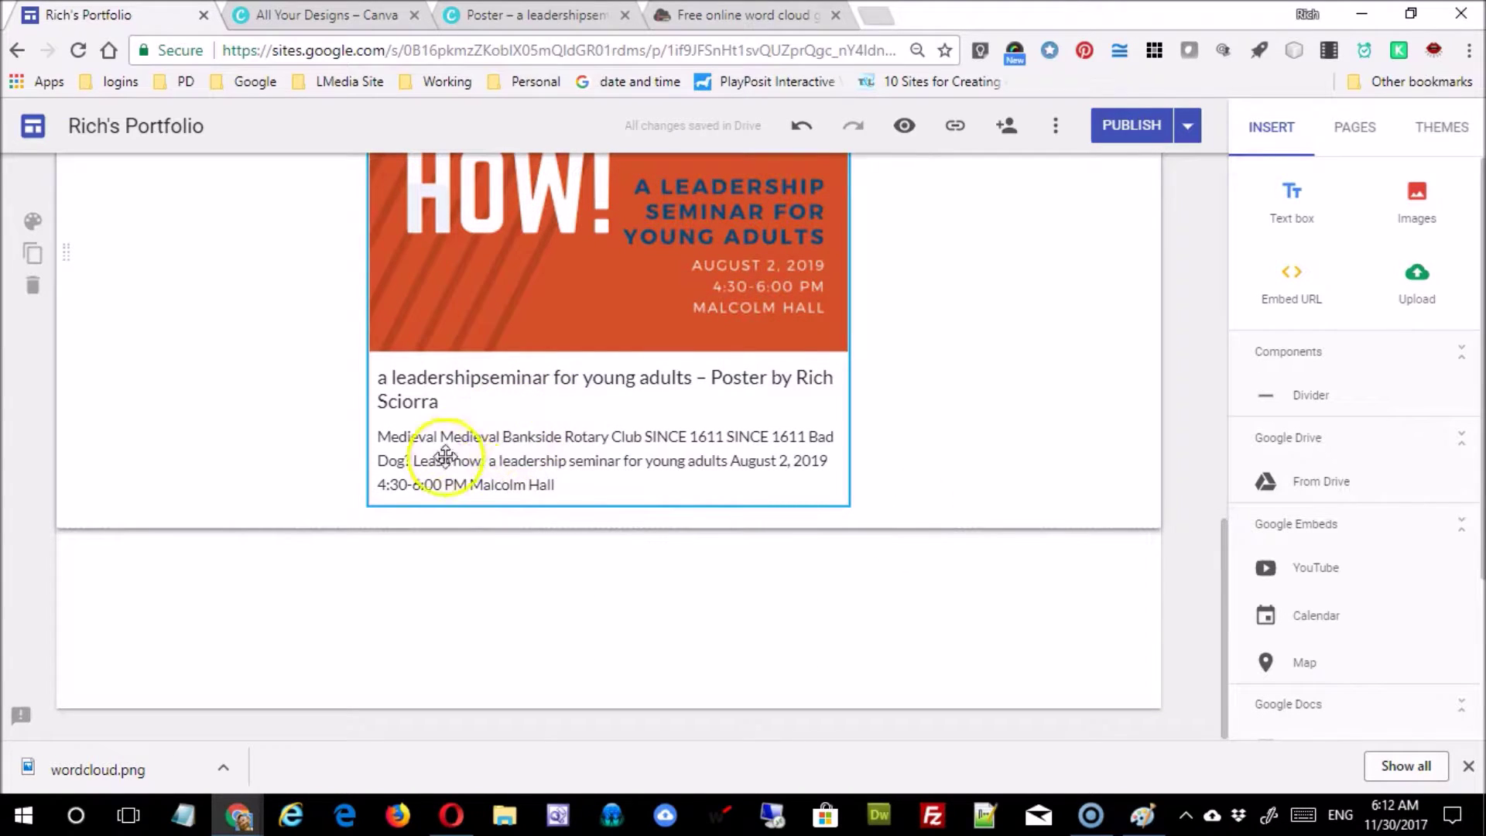
scroll(562, 478, "up", 9)
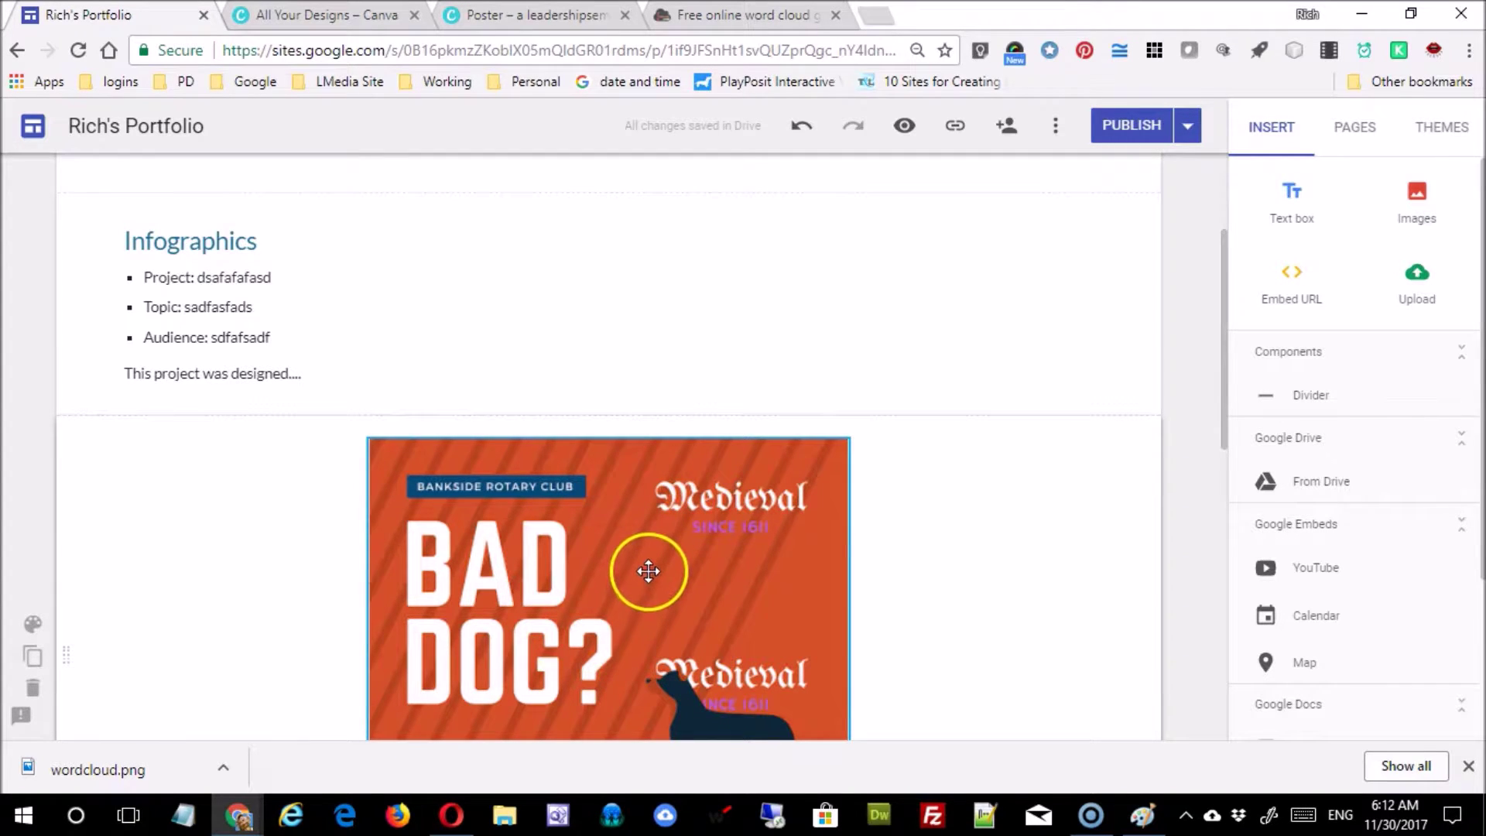
scroll(645, 558, "down", 6)
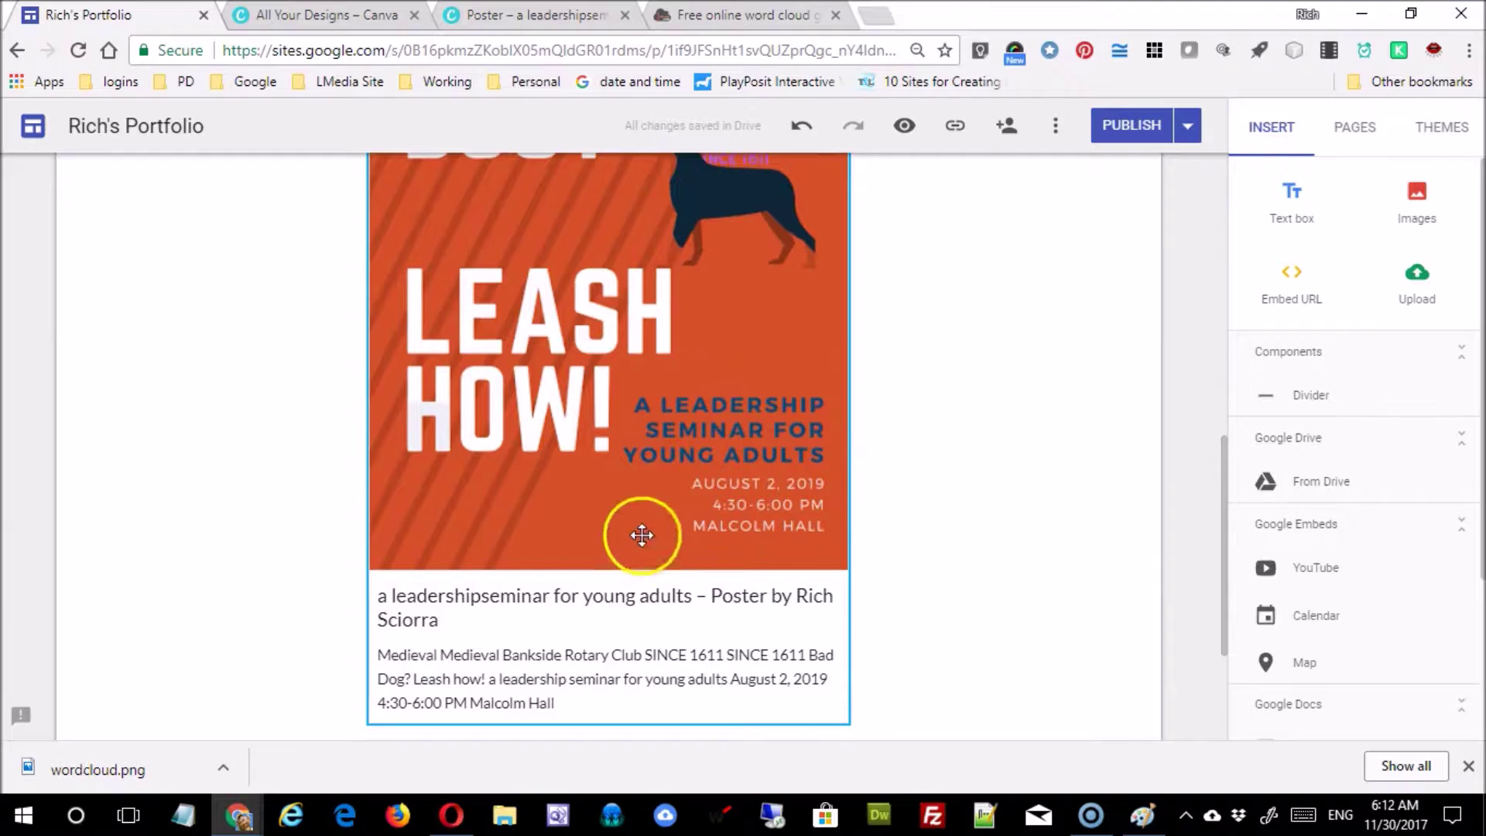
scroll(611, 453, "up", 1)
scroll(617, 453, "up", 6)
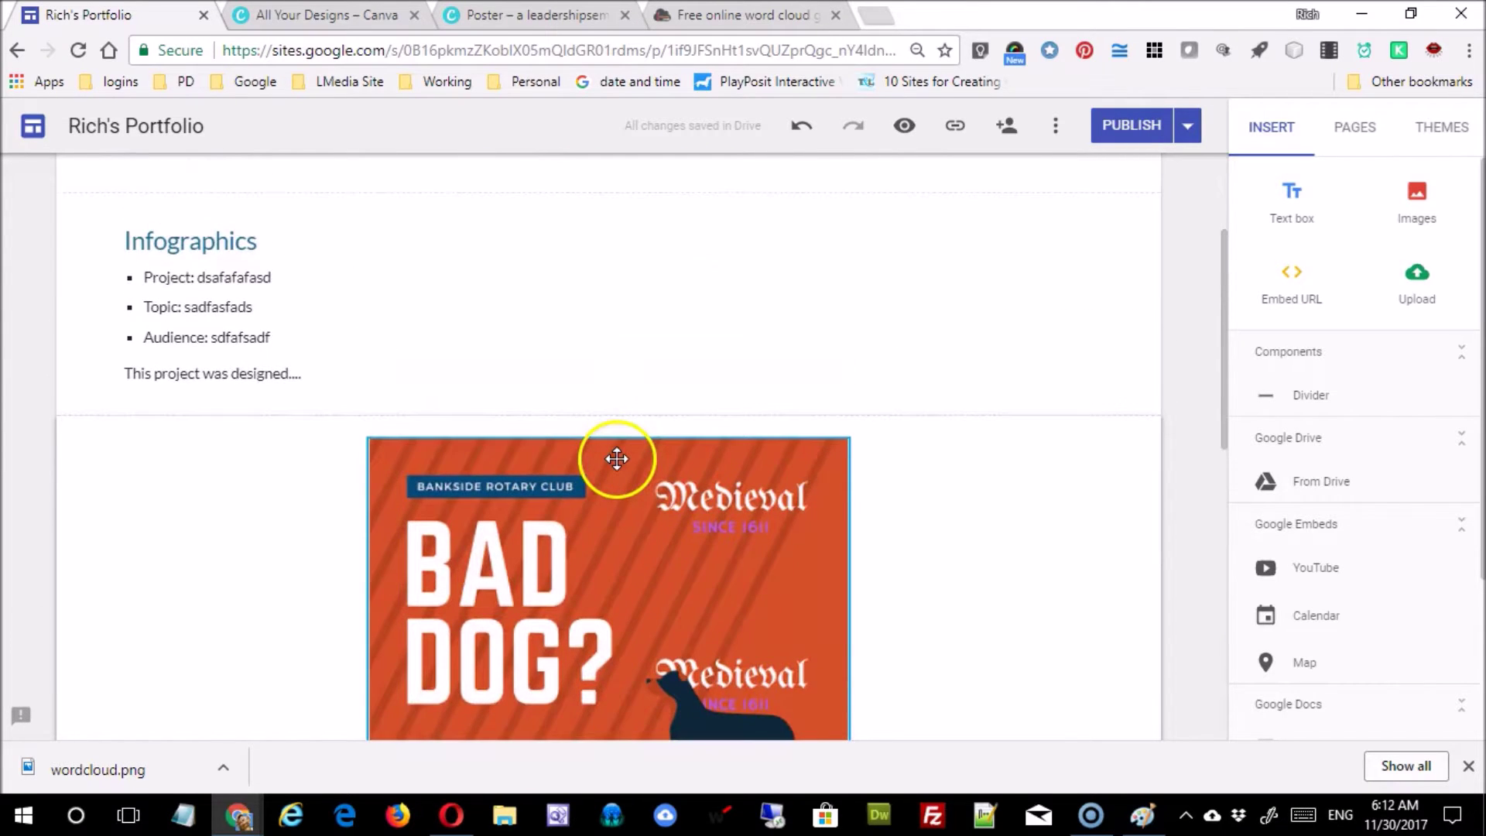
scroll(607, 462, "down", 3)
scroll(615, 468, "up", 3)
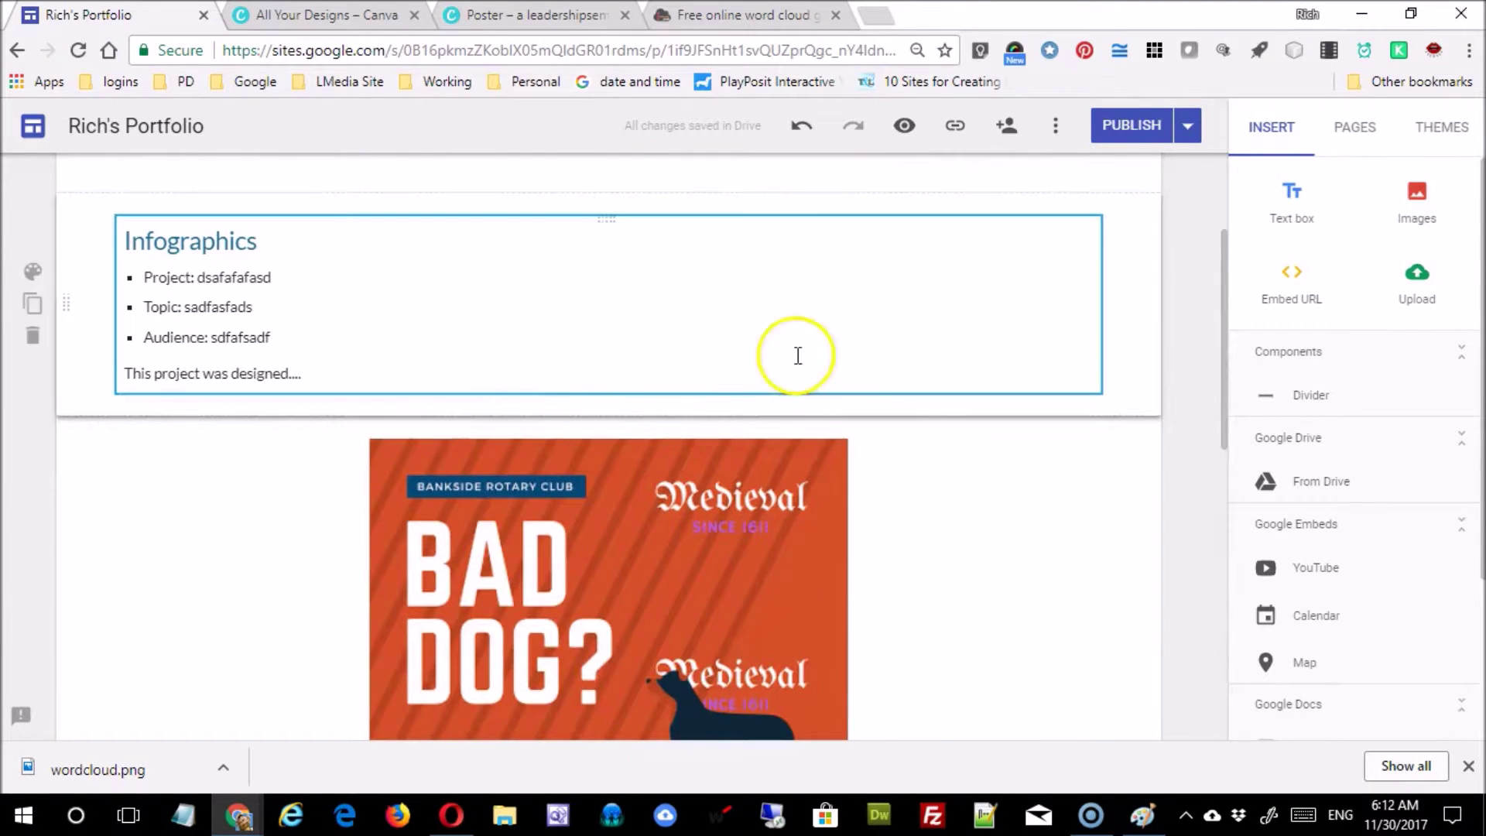
scroll(791, 551, "down", 6)
scroll(791, 550, "down", 3)
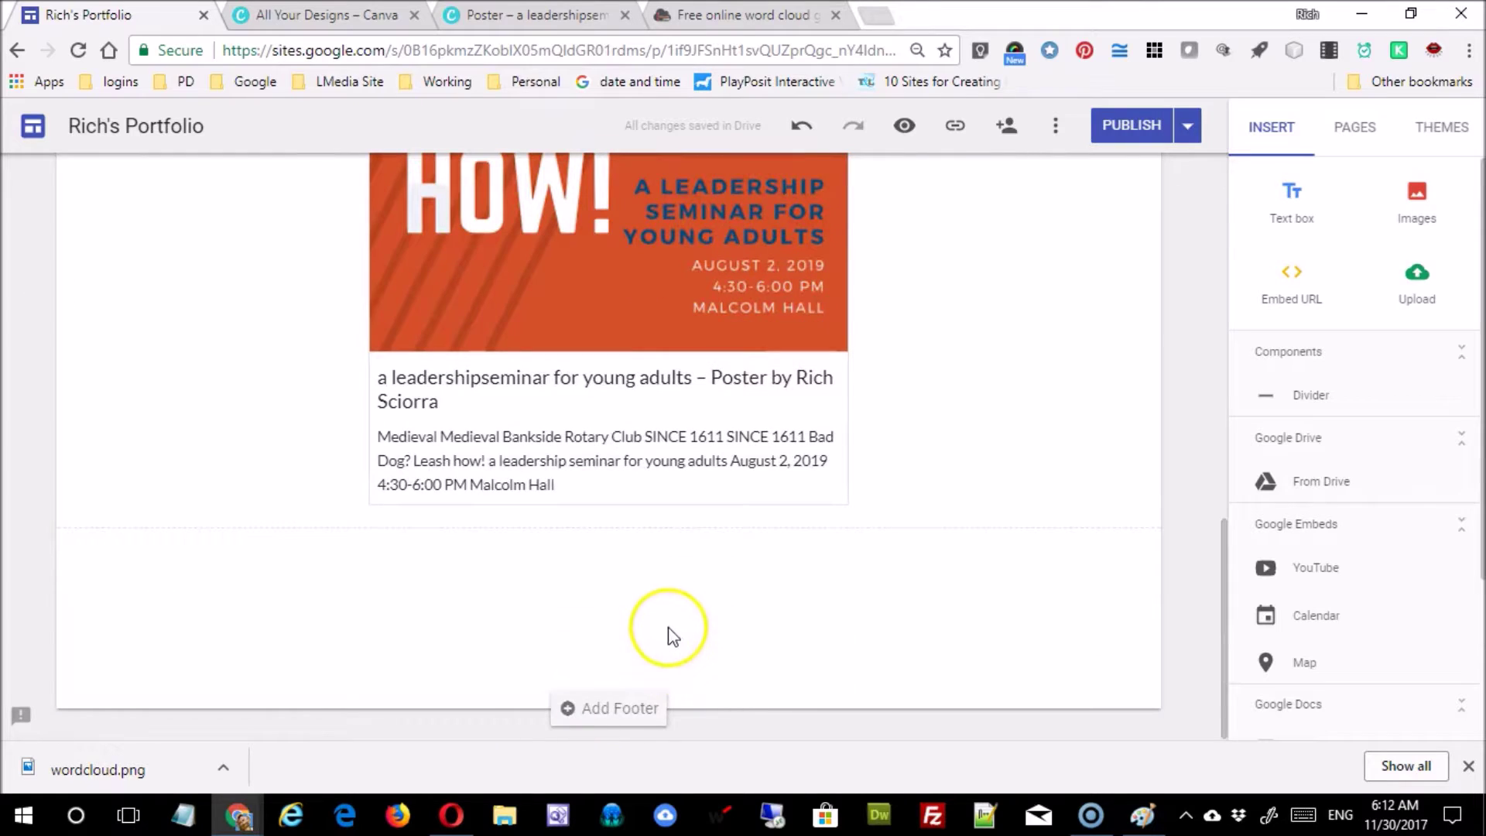
Add a 'World Cloud' text box with bullets sdf, adsf, asdf and a line of filler text
left_click(1289, 215)
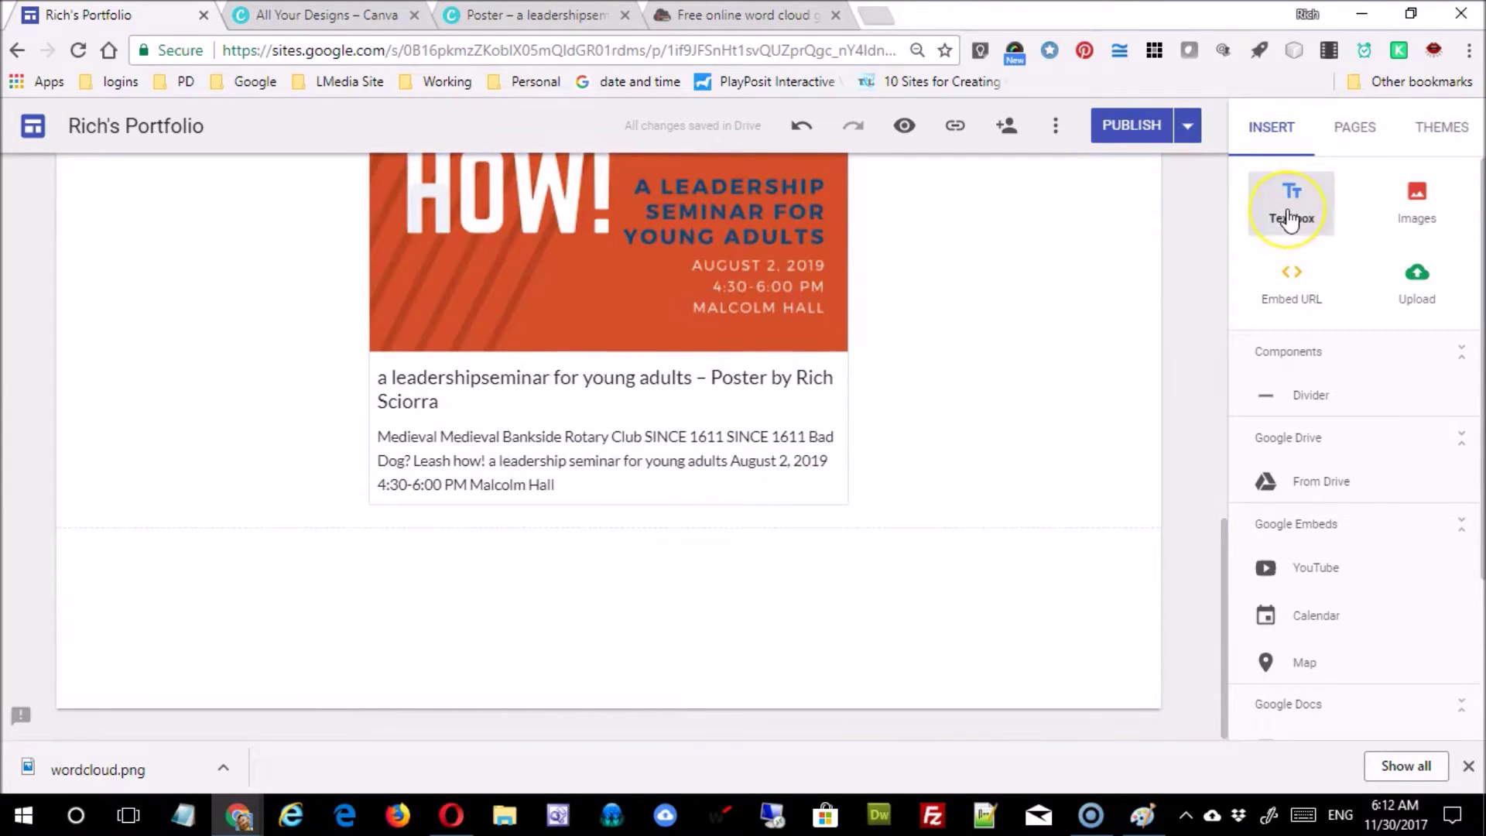
type("Wo")
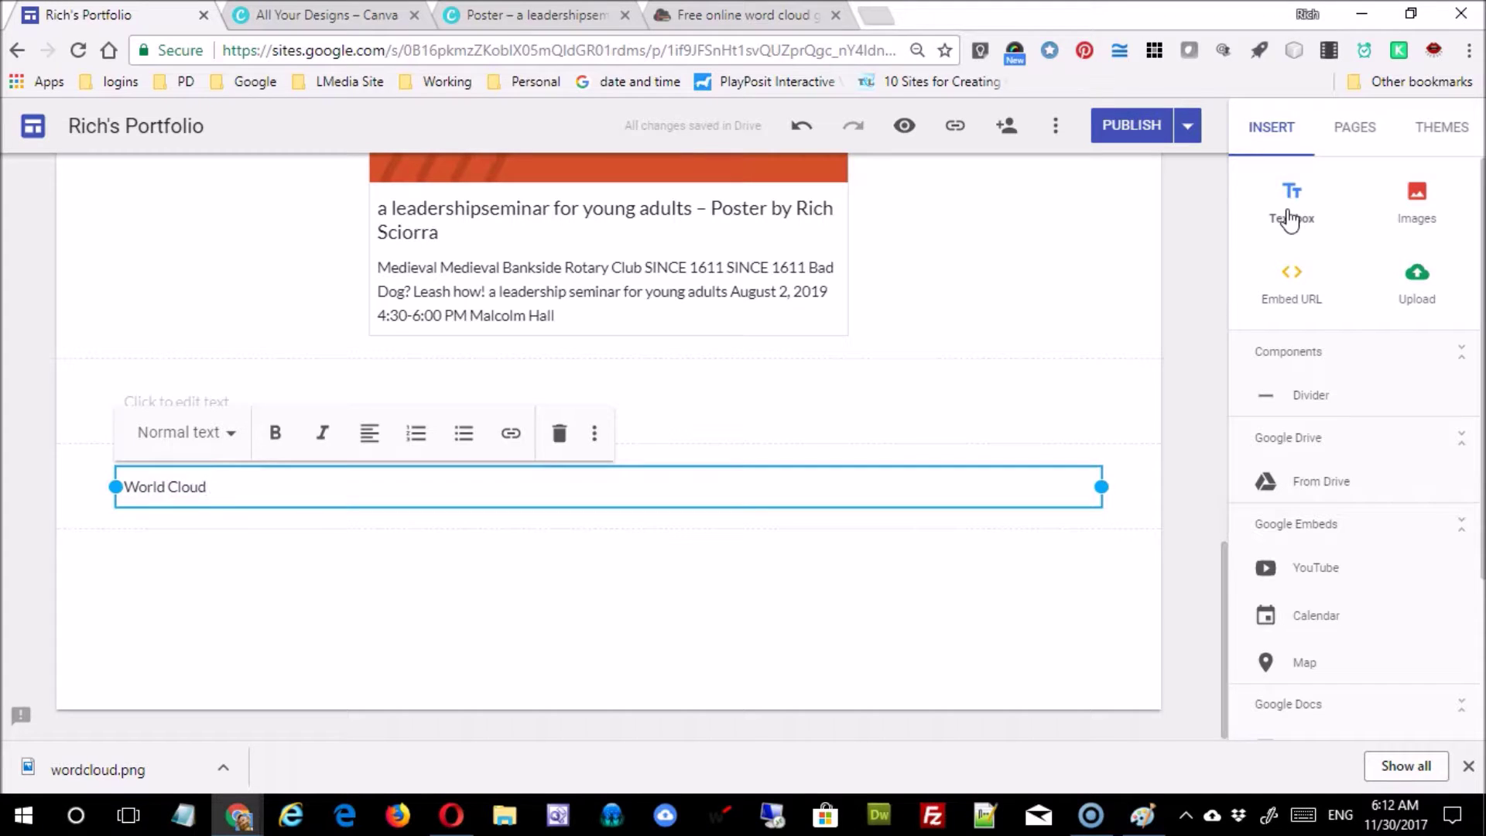
type("rld Cloud")
key("Return")
key("Return")
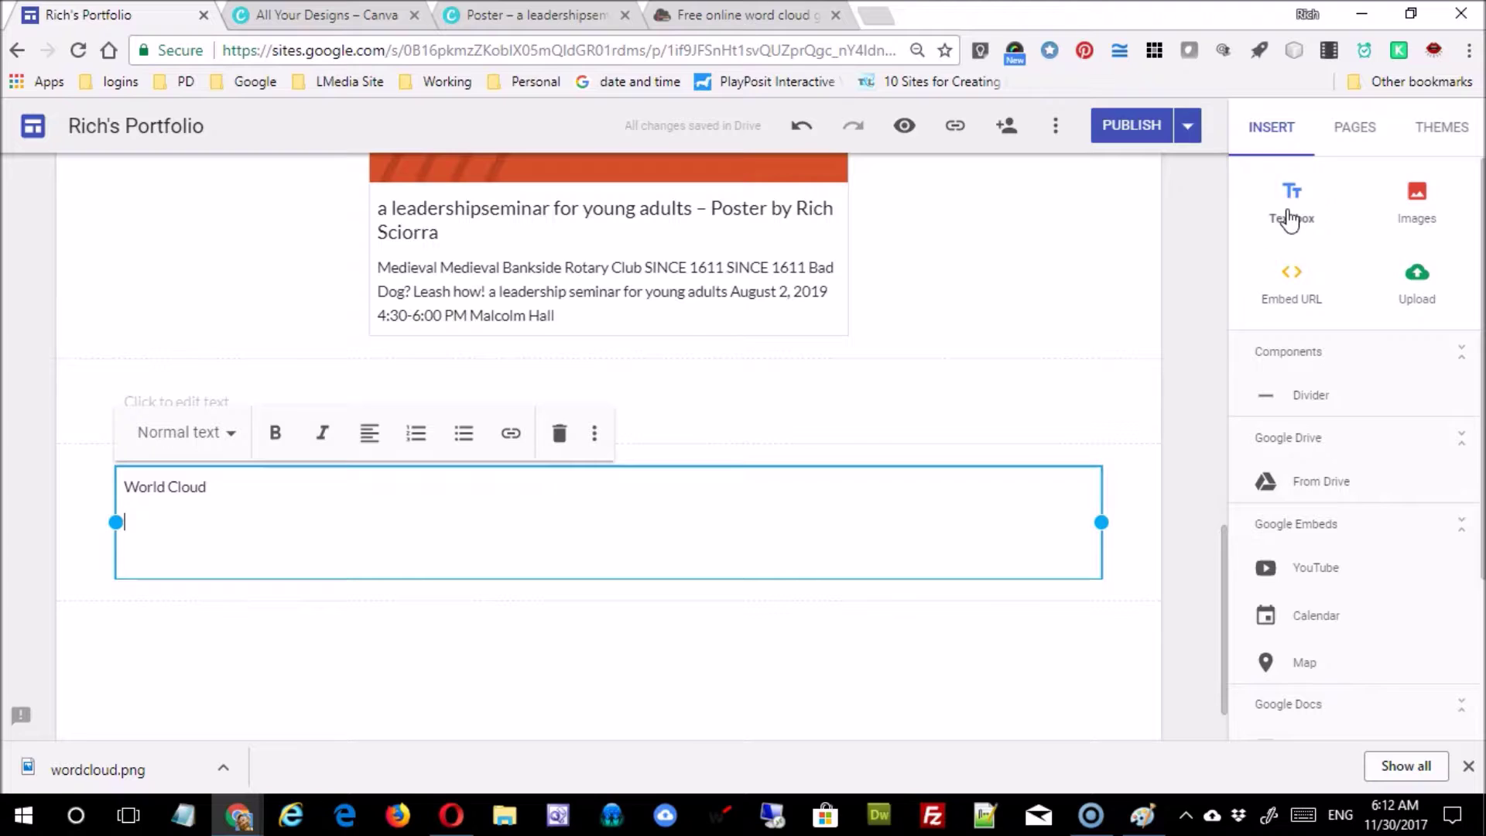
left_click(464, 433)
type("sdf")
key("Return")
type("adsf")
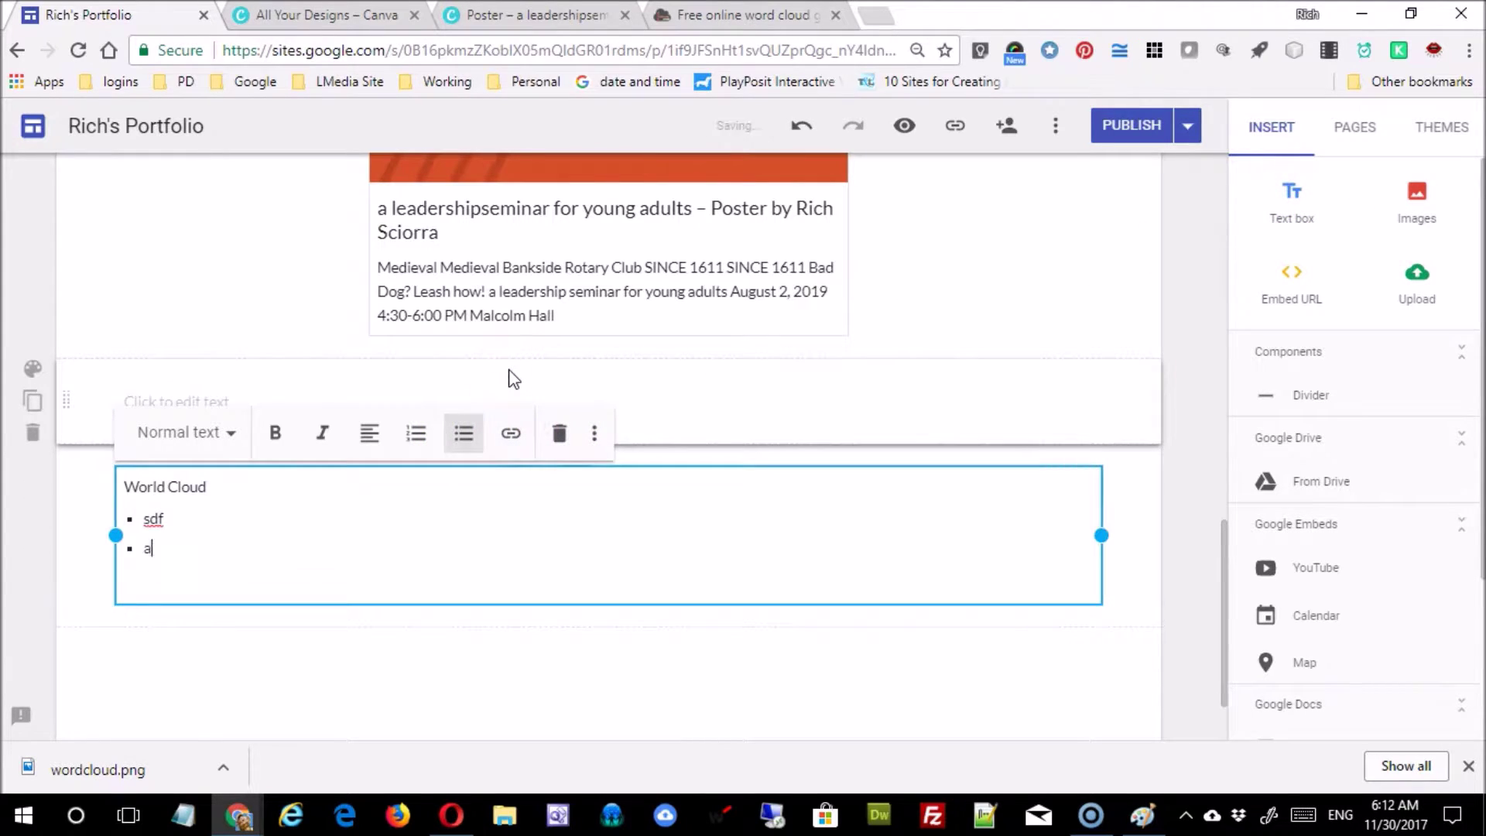
key("Return")
type("asdf")
key("Return")
key("Return")
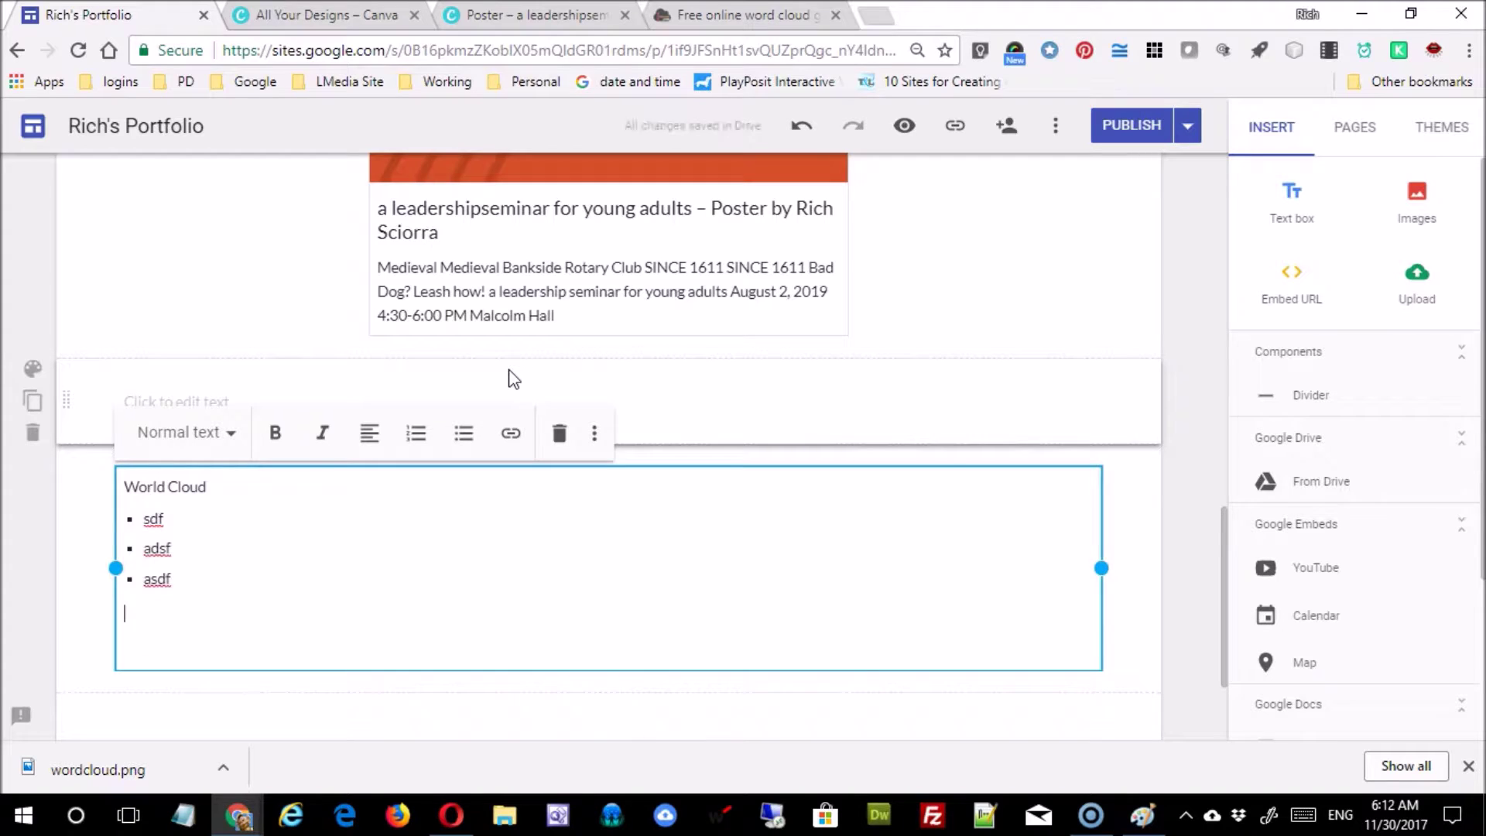
type("asdfklaljflasd lsadjf ladsjfl;sajfasdljfdsalfjsdll jk")
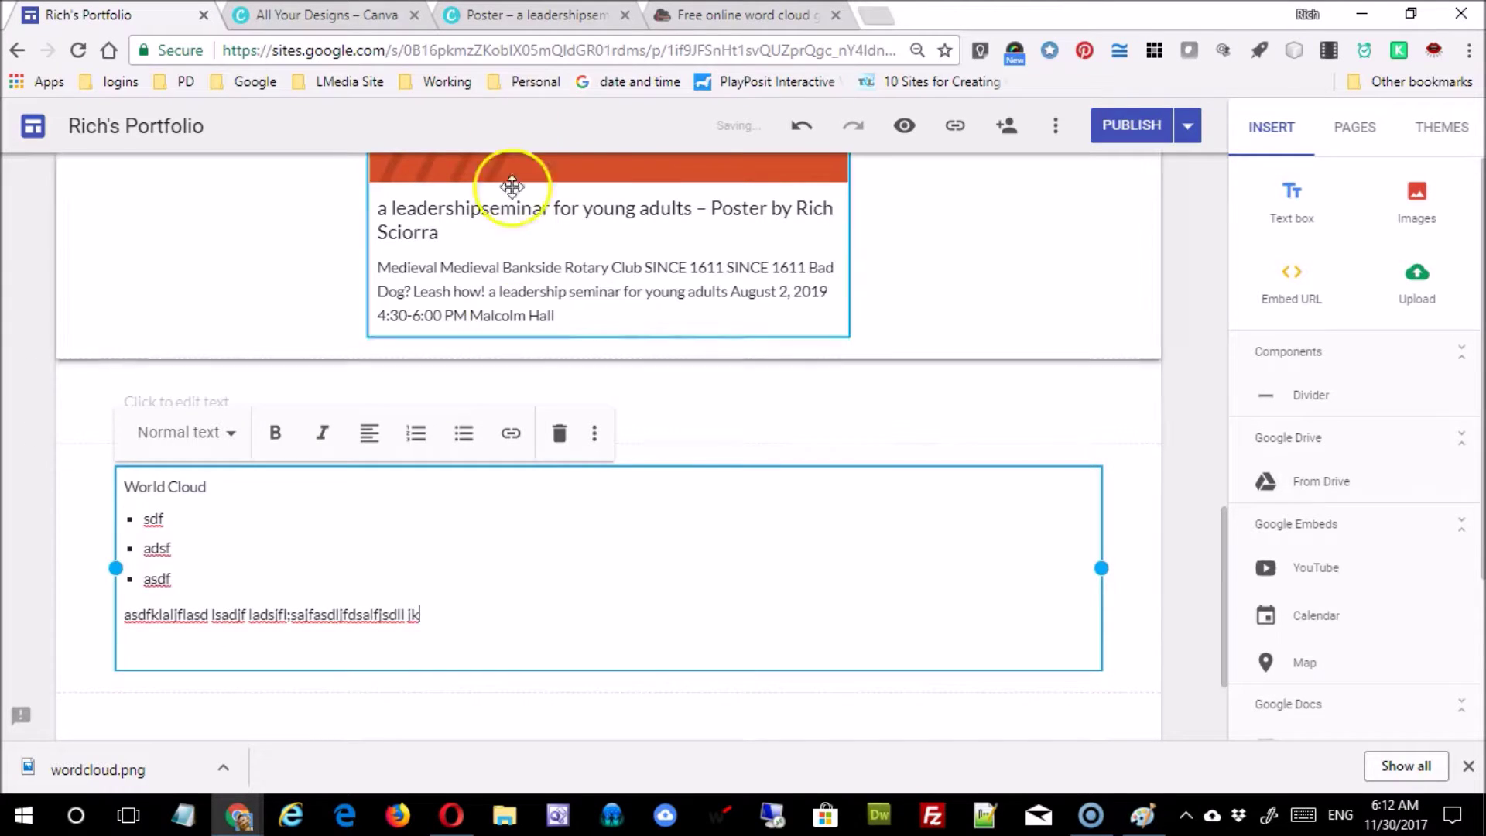
Review the Infographics block, then deselect the World Cloud text box
scroll(486, 279, "up", 1)
scroll(486, 279, "up", 10)
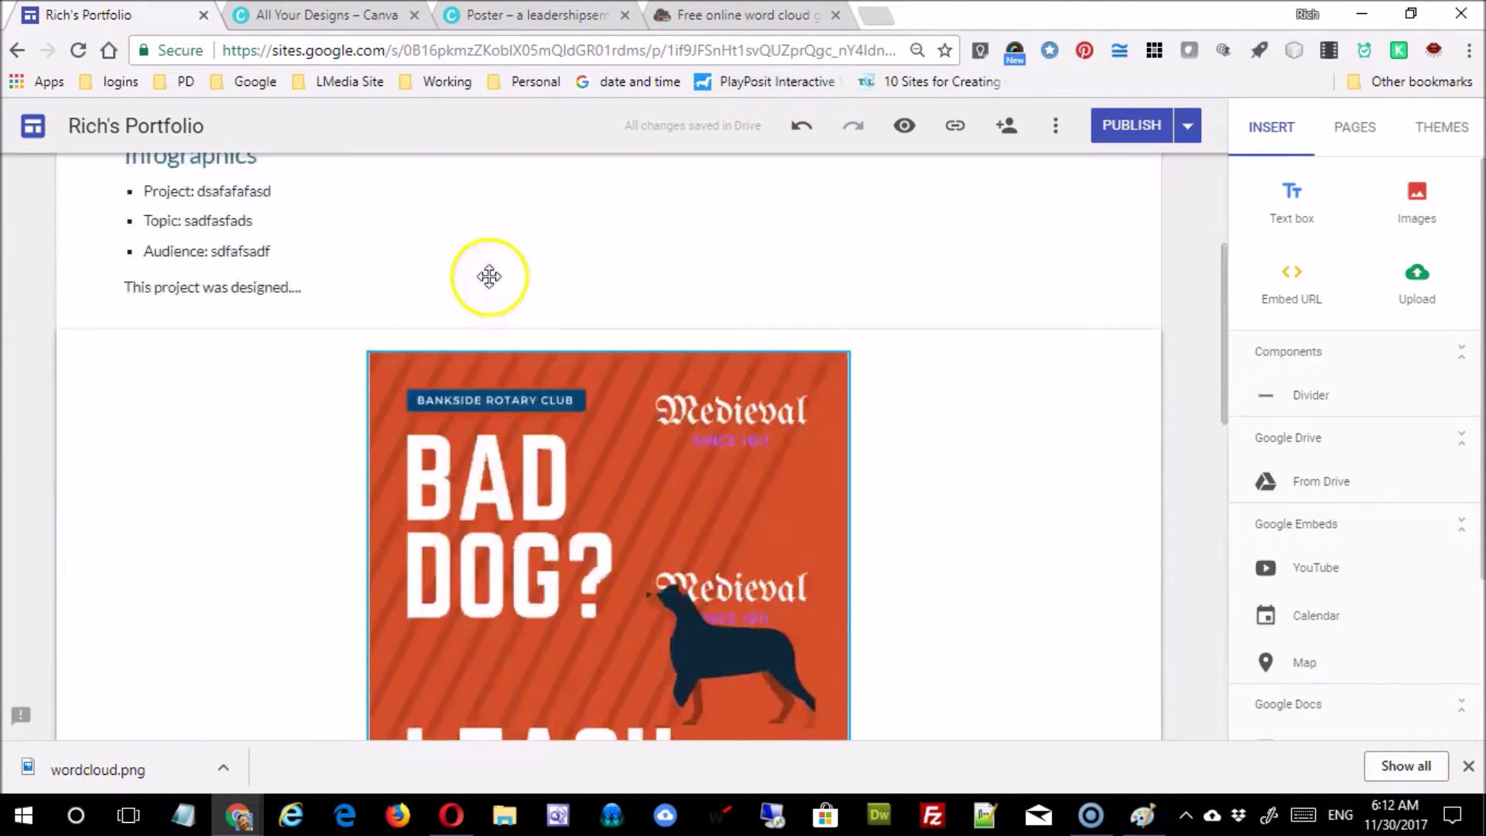
left_click(191, 489)
scroll(356, 480, "down", 10)
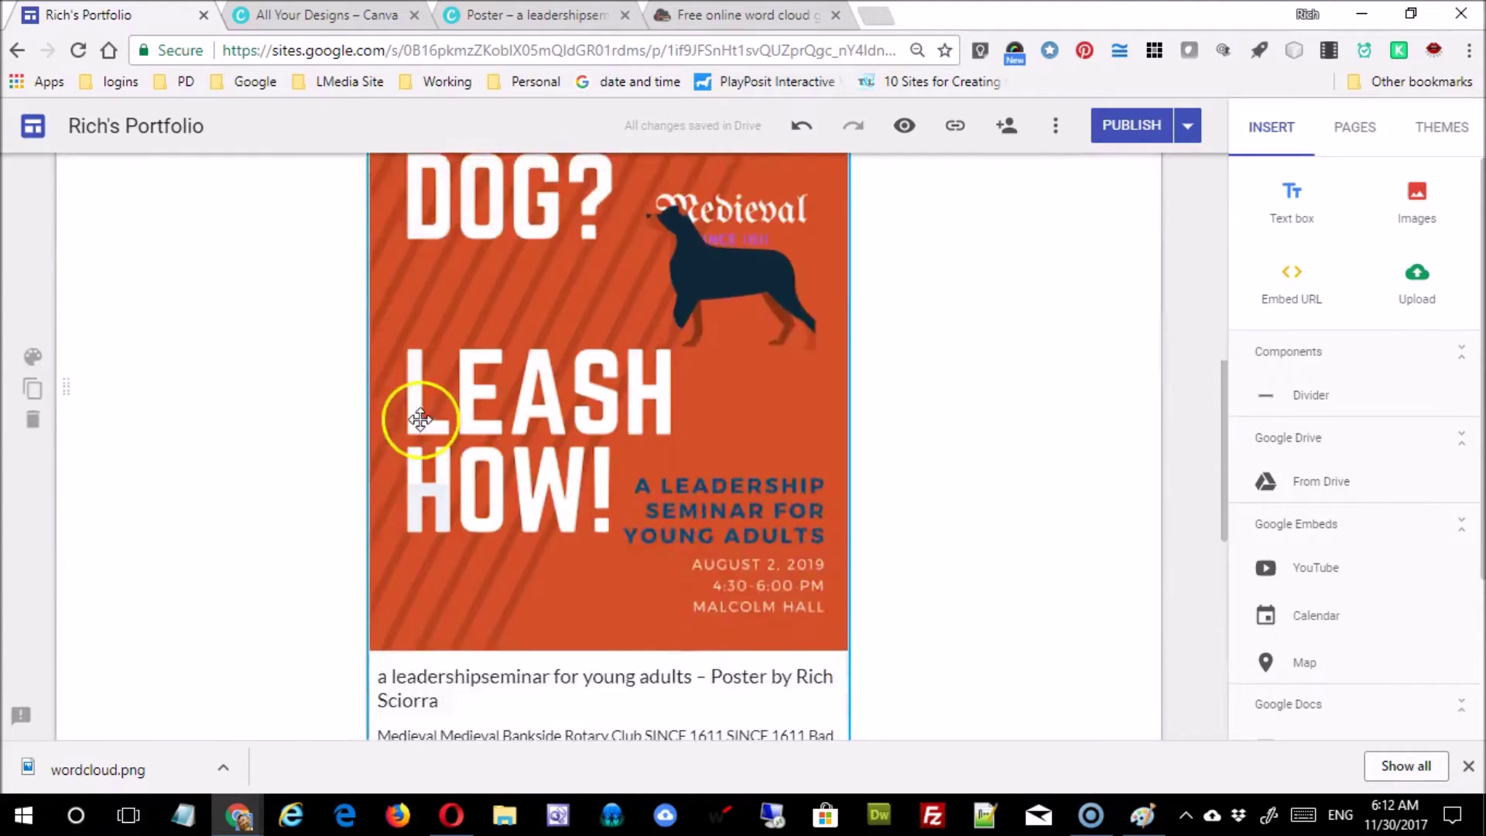
left_click(425, 435)
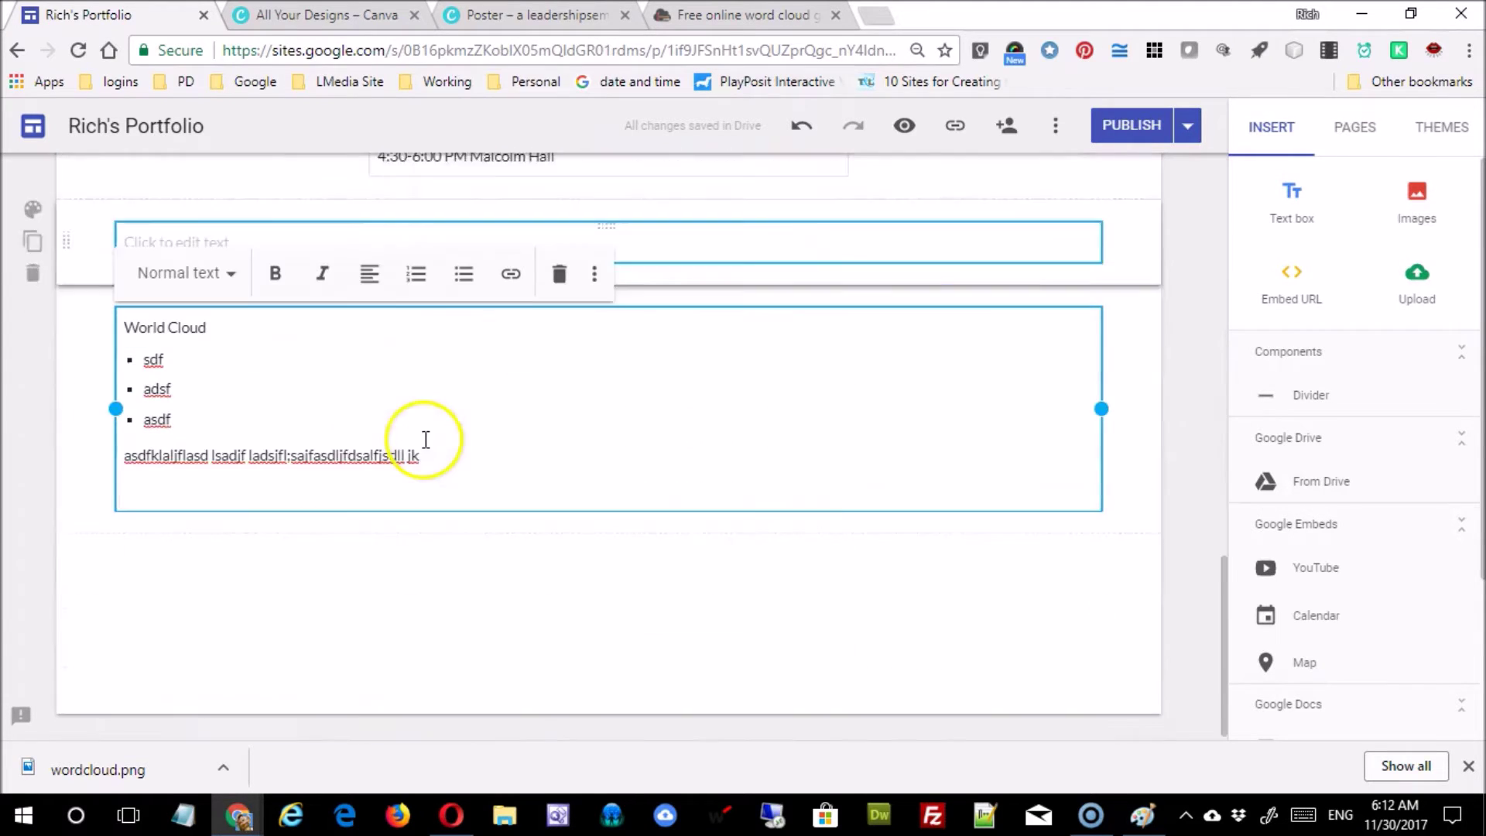
left_click(628, 602)
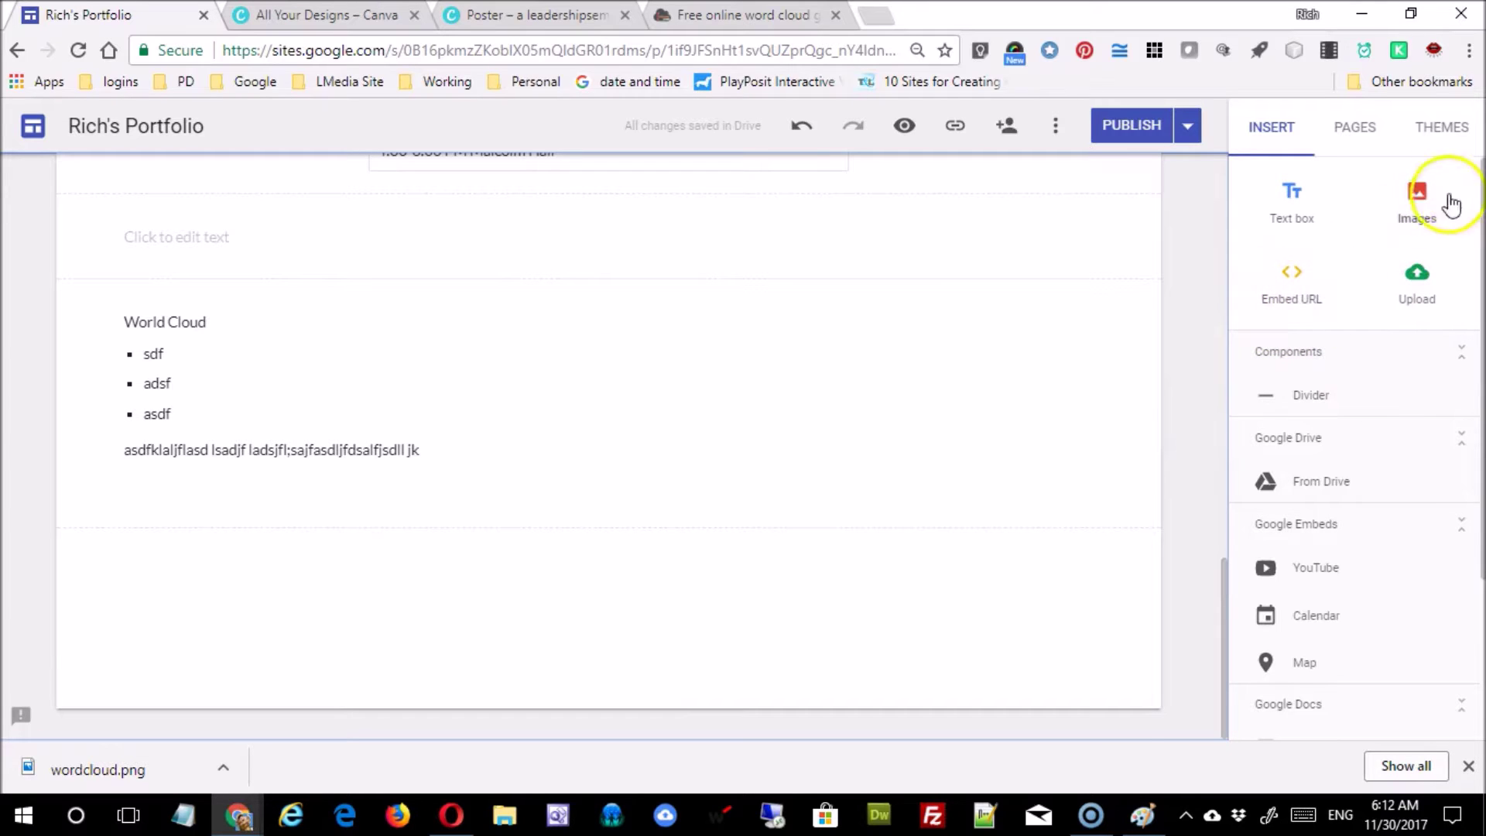
left_click(765, 25)
Download the word cloud as wordcloud.png, cancel the extra Save As dialog, and return to Google Sites
scroll(1099, 245, "down", 4)
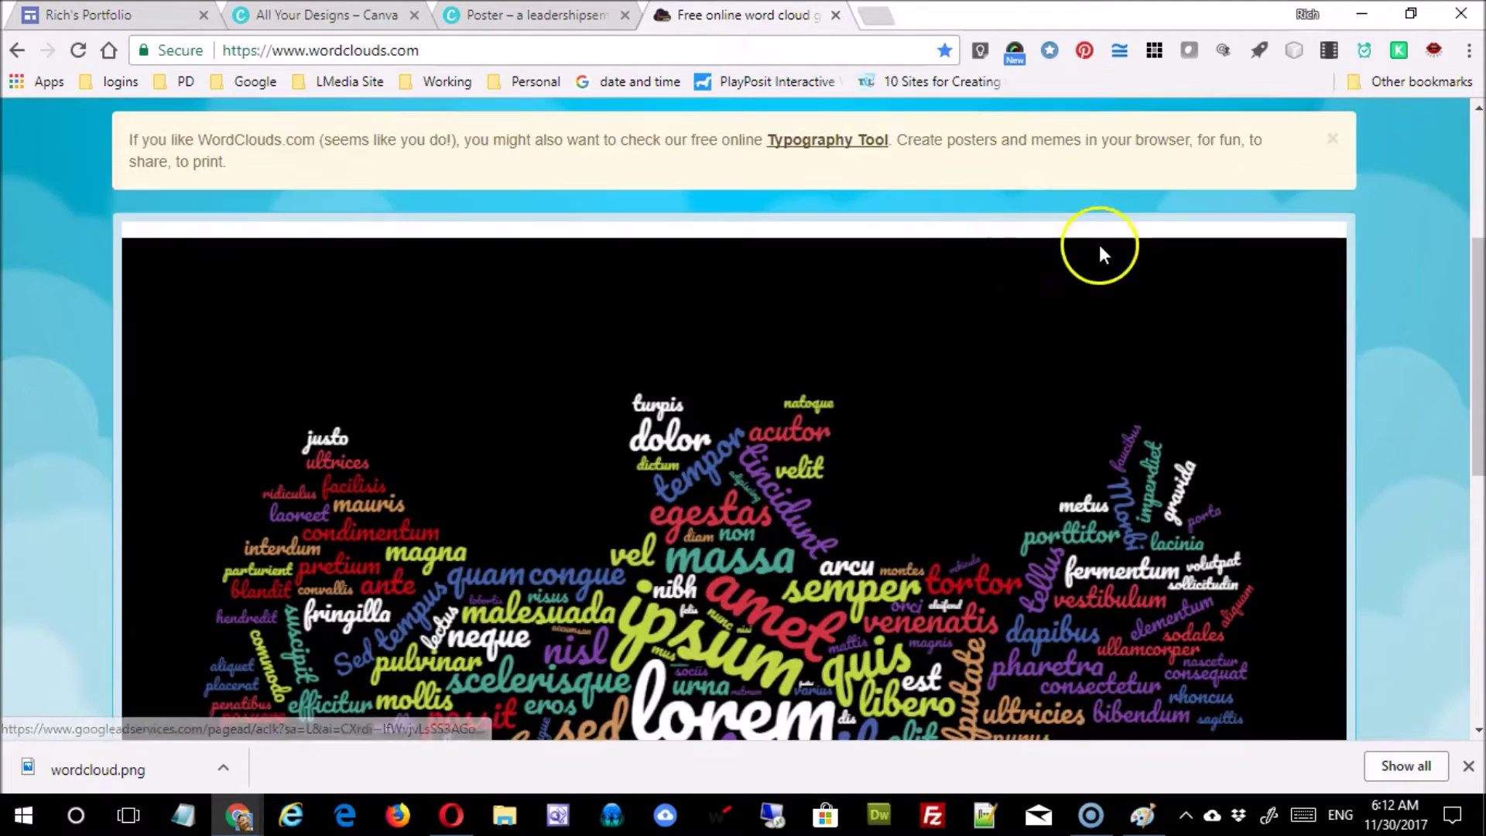
scroll(1099, 256, "down", 4)
scroll(1099, 258, "up", 6)
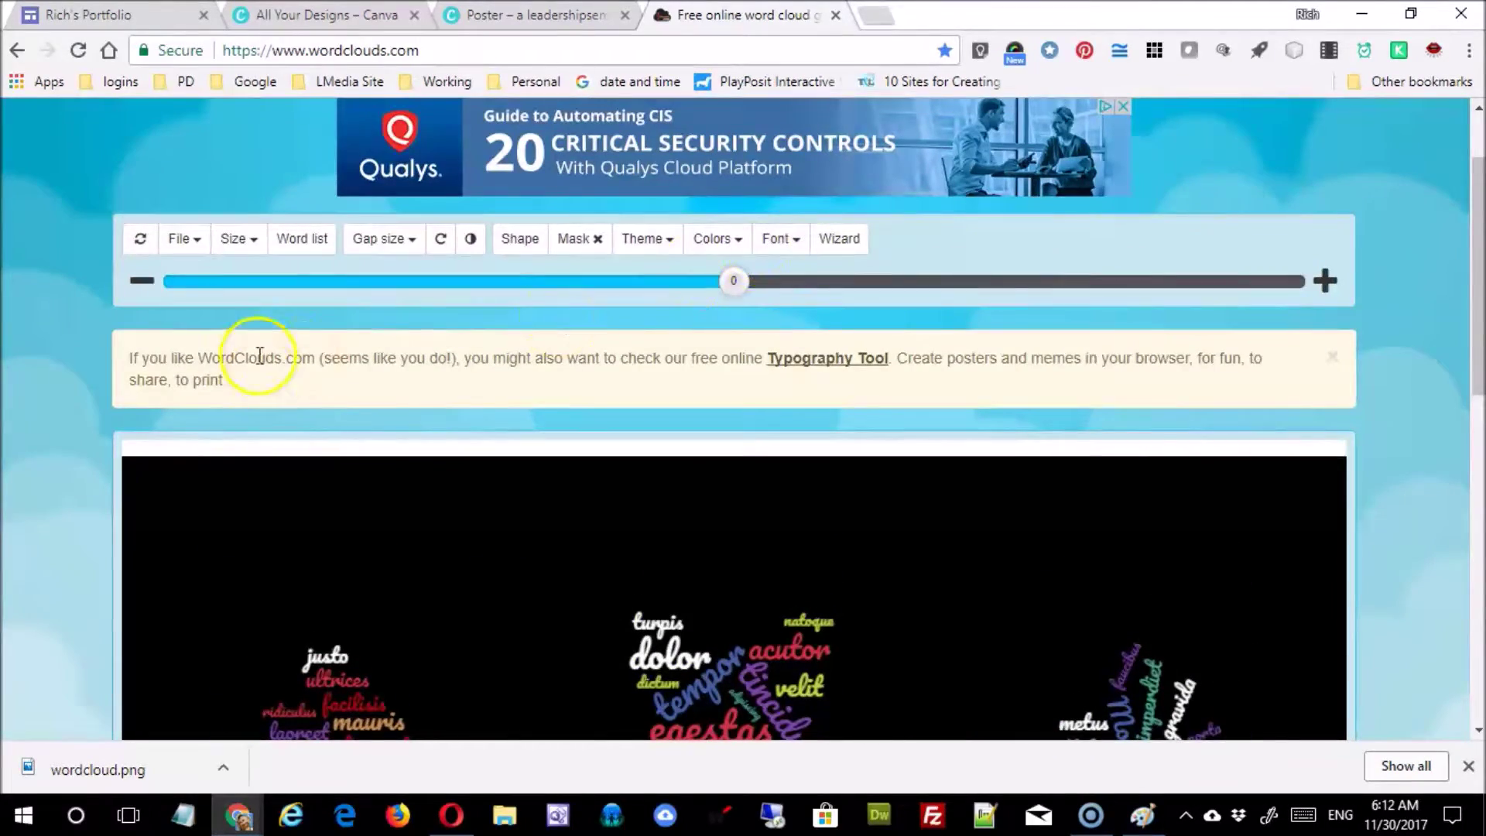
left_click(189, 240)
scroll(314, 438, "down", 1)
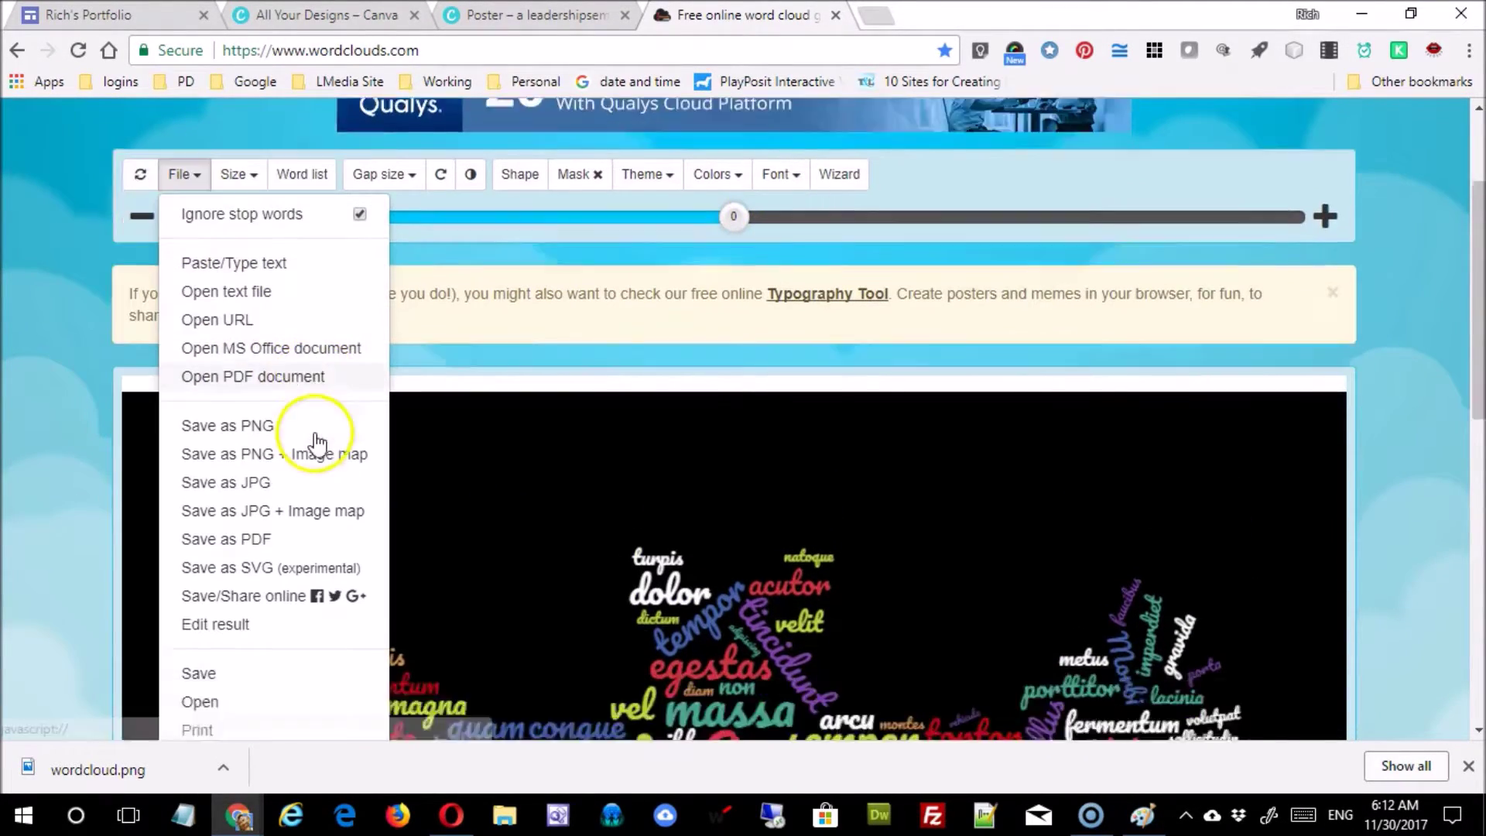
scroll(314, 437, "down", 1)
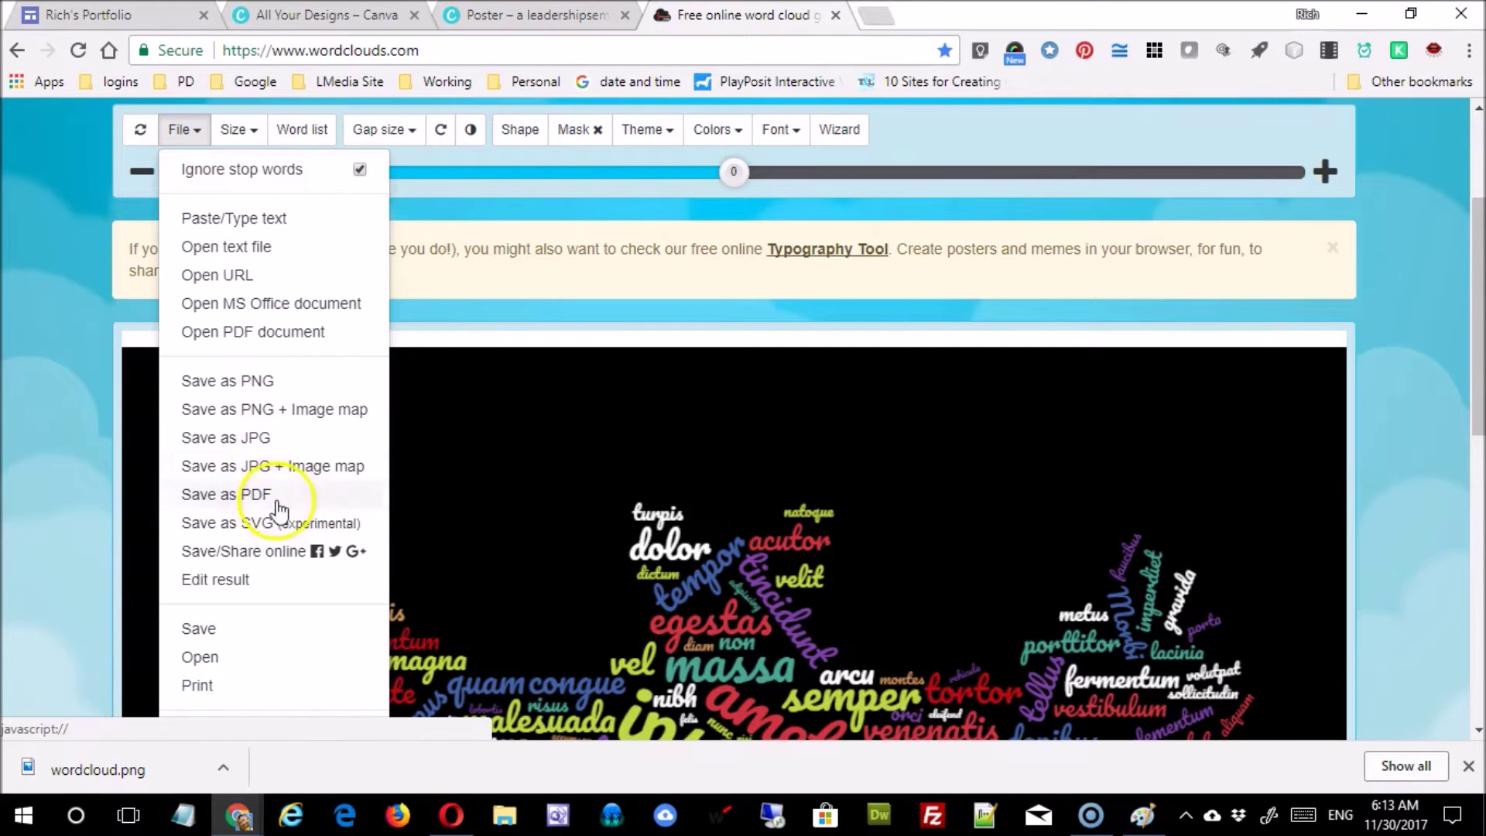
left_click(245, 387)
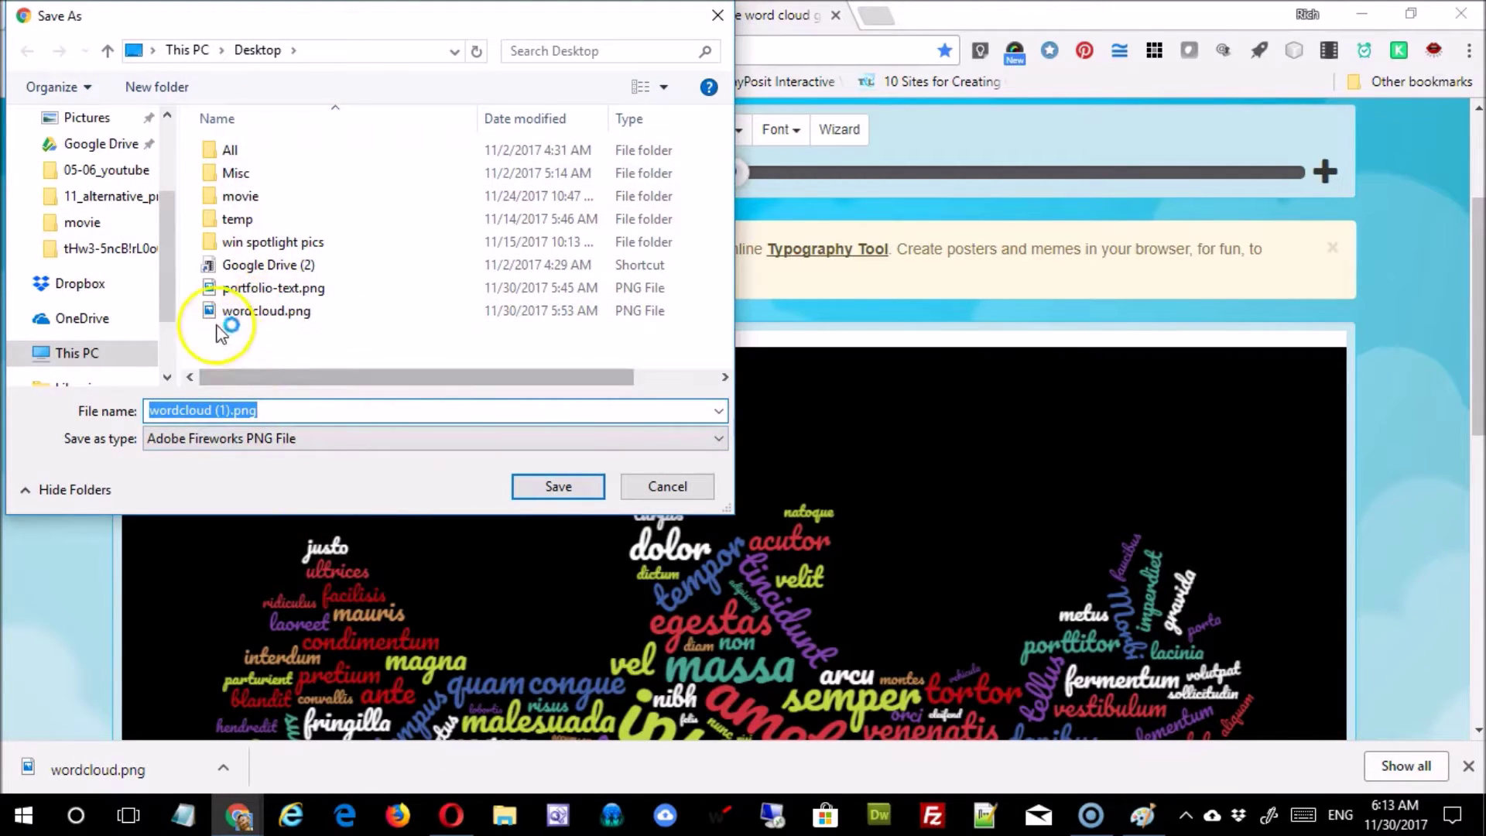
left_click(665, 486)
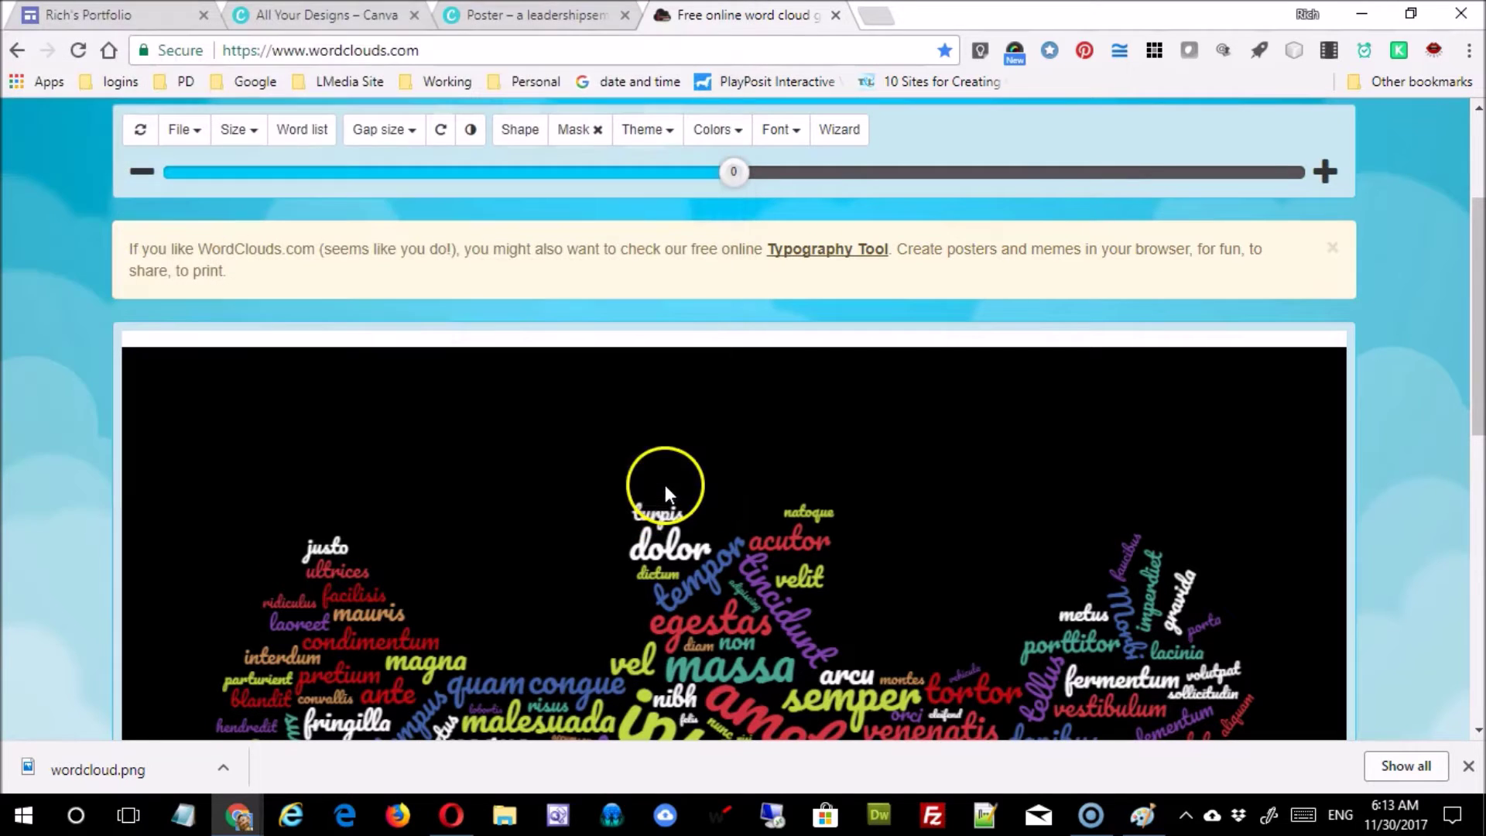
left_click(134, 16)
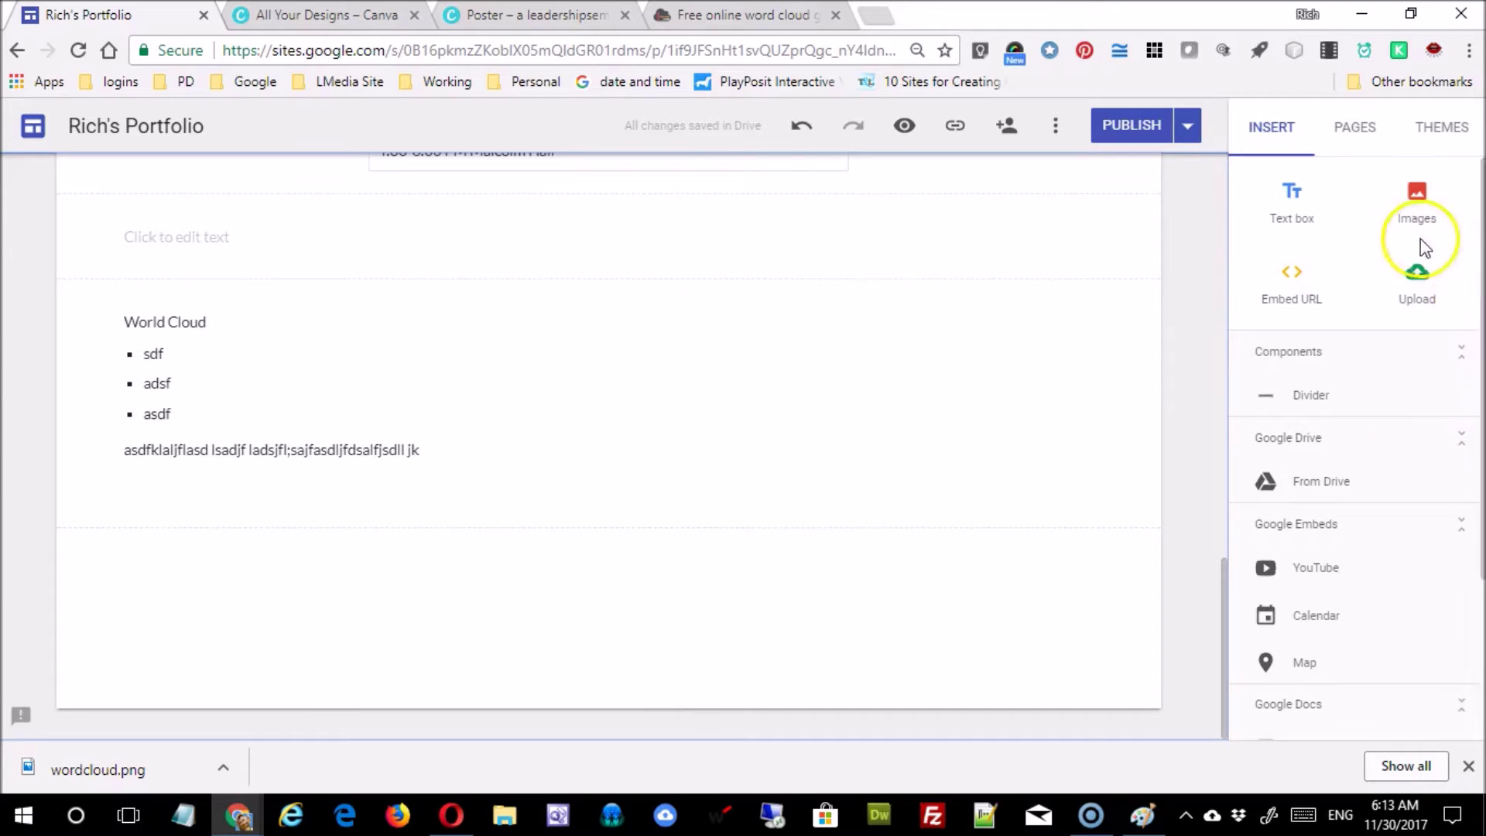
Browse the image picker's Search, Your albums and Google Drive tabs, then close it without inserting
left_click(1417, 198)
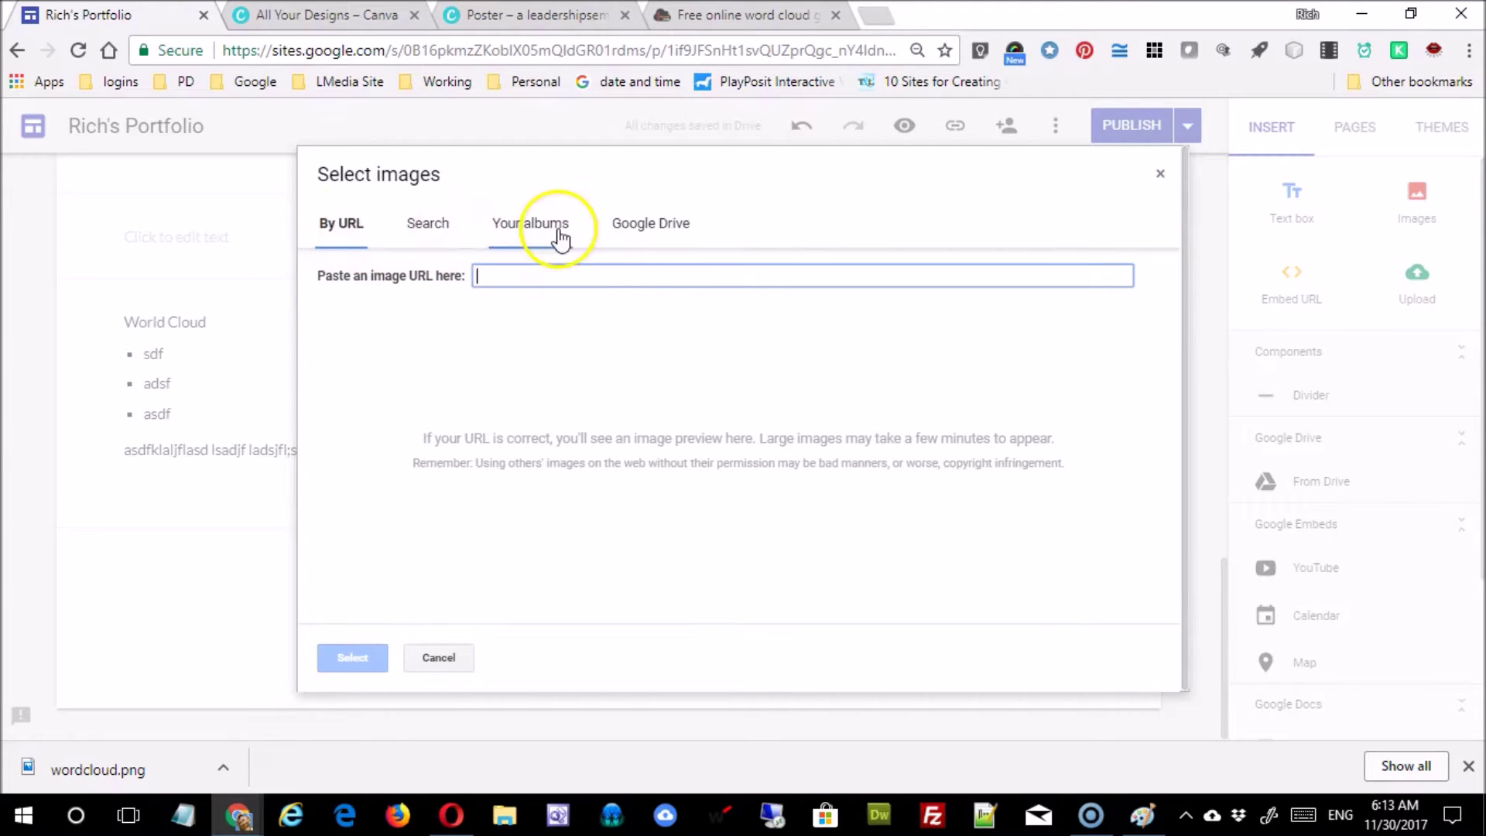
left_click(431, 226)
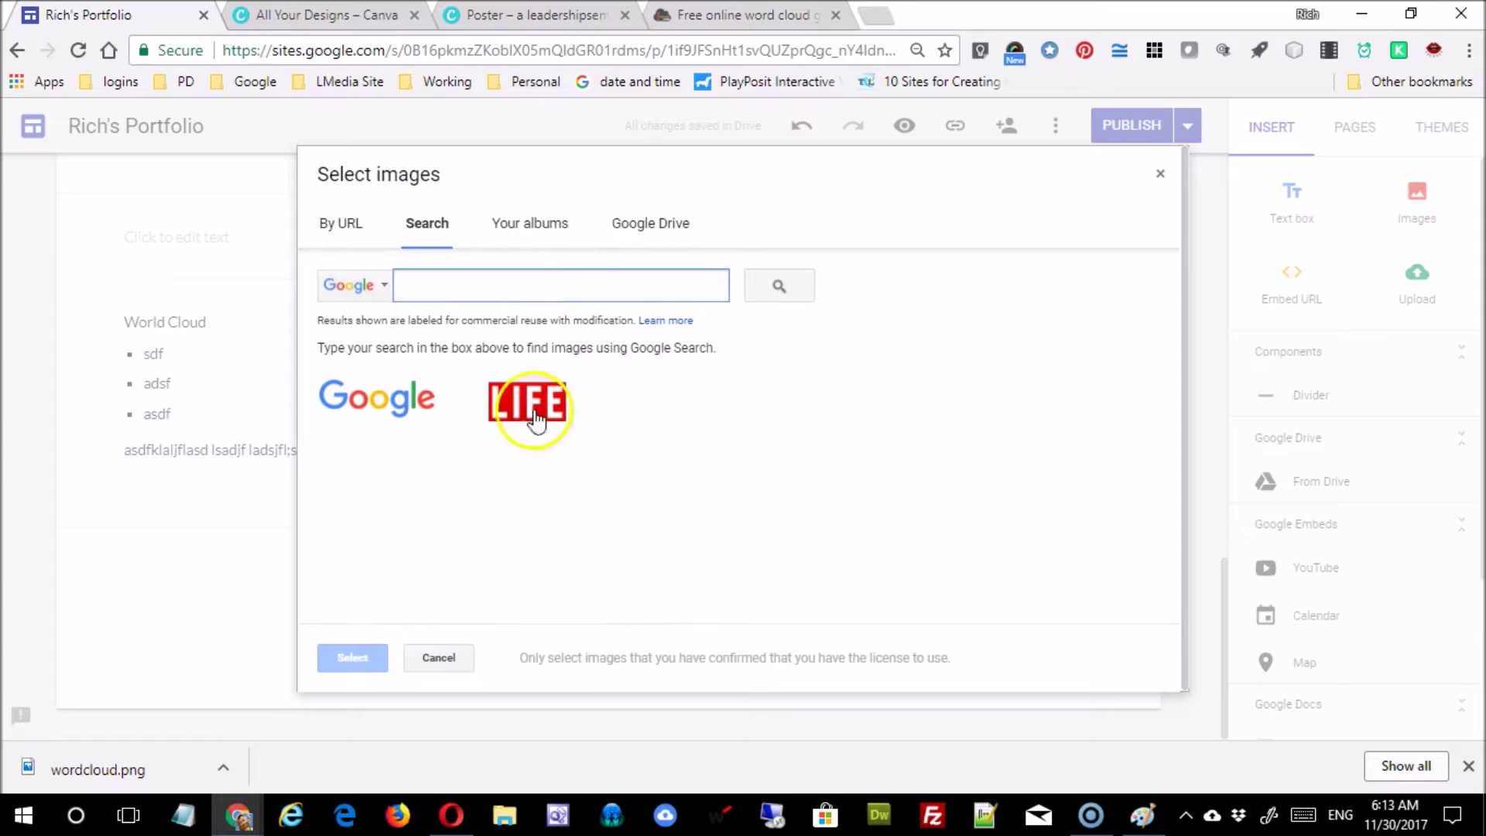
left_click(544, 226)
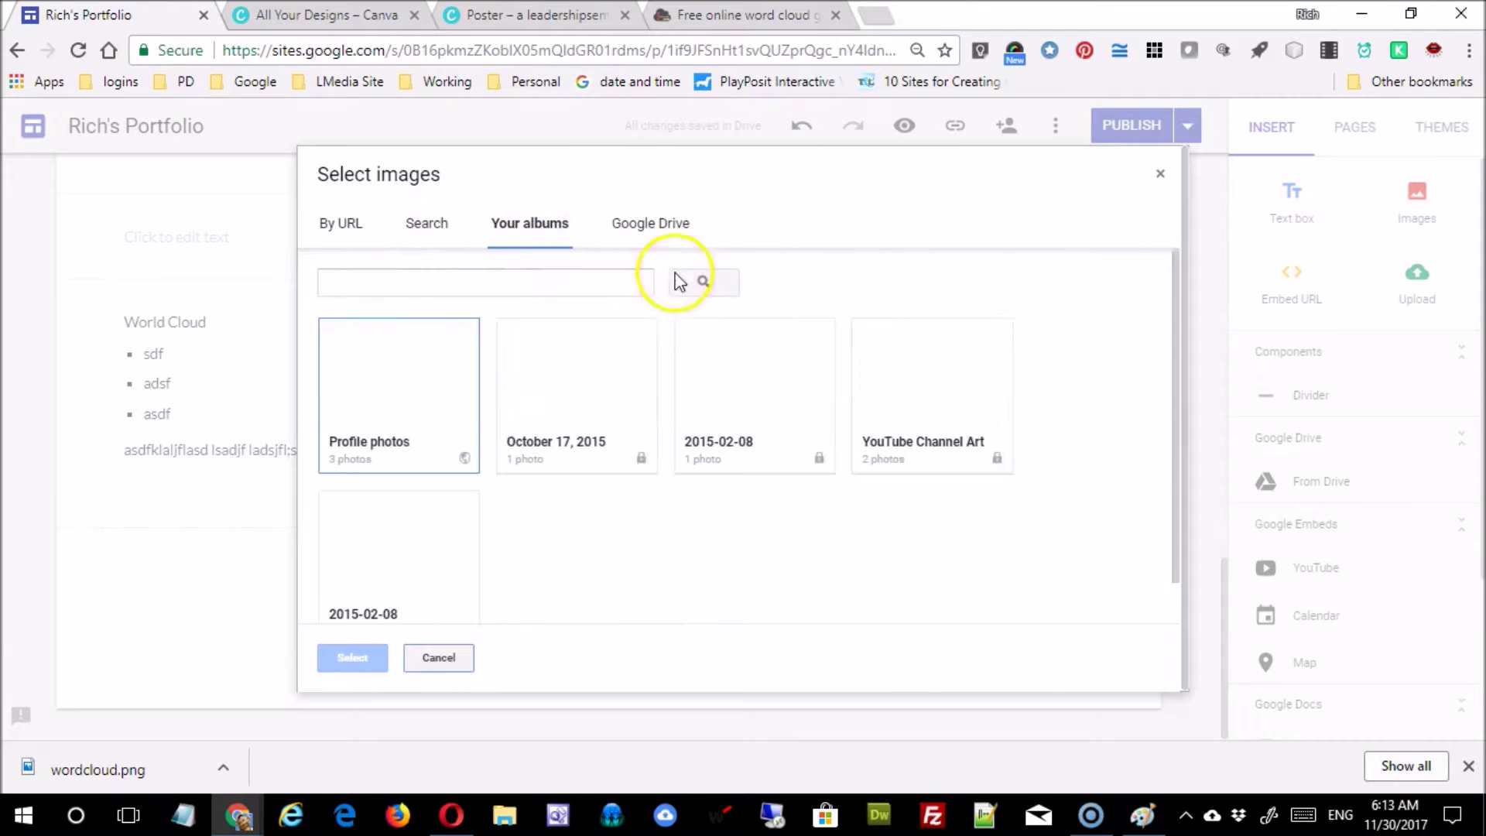
left_click(652, 226)
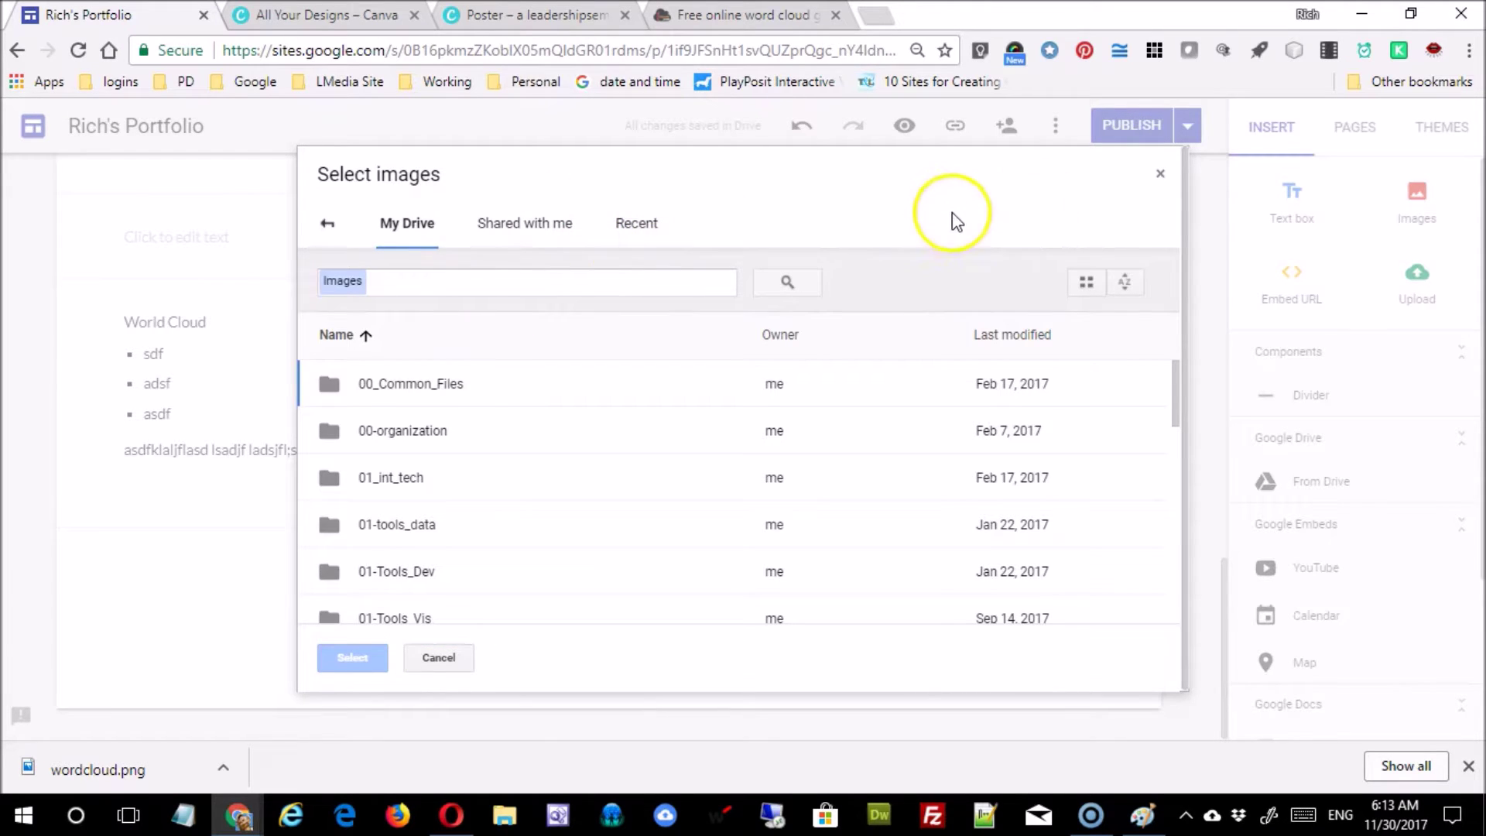
left_click(1163, 177)
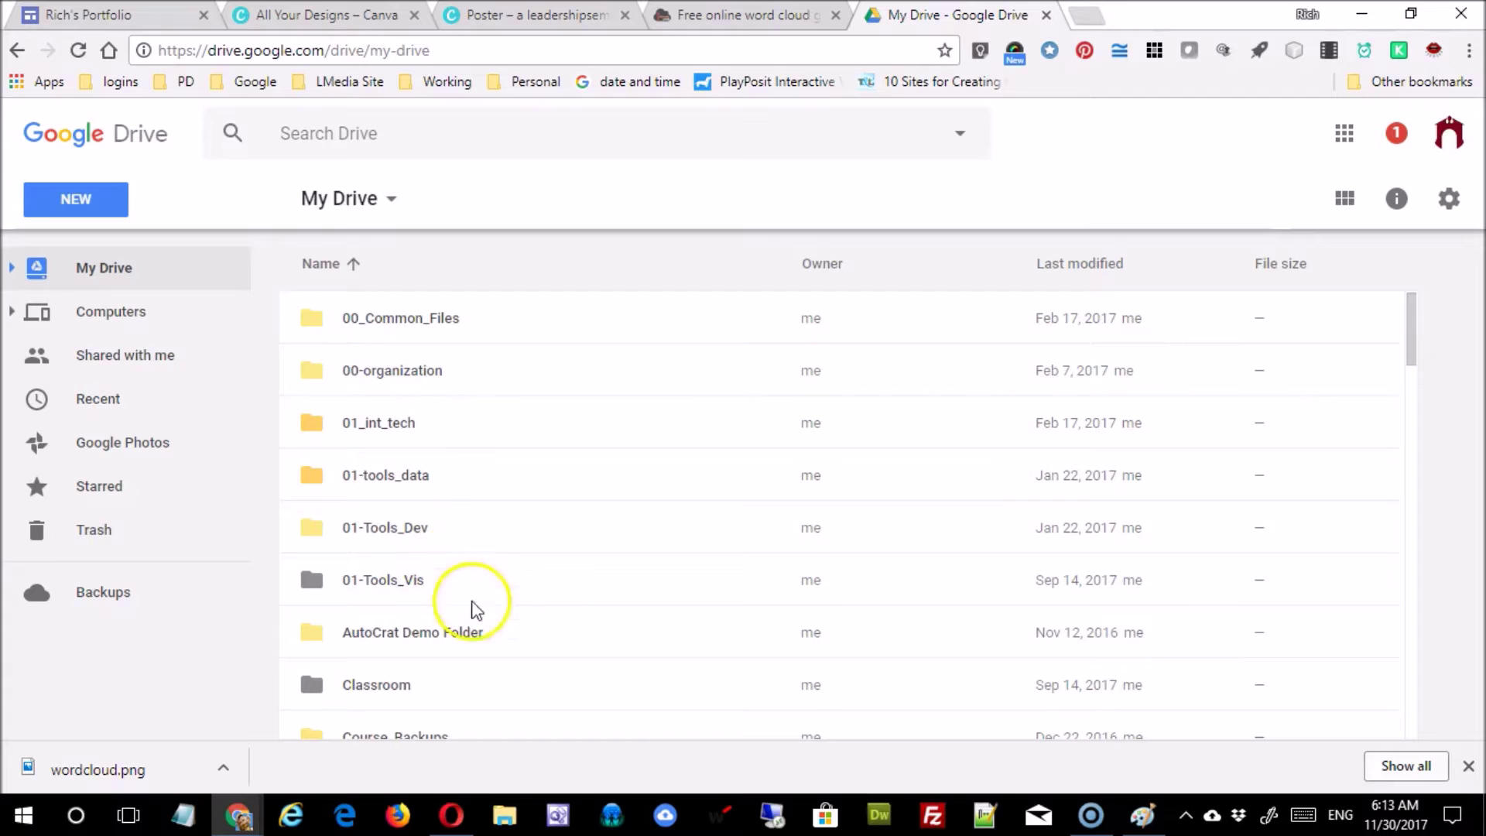
Navigate to Classroom > Tools for Visualizing Information > Class Resources > Week 12 in Drive
double_click(386, 689)
left_click(388, 319)
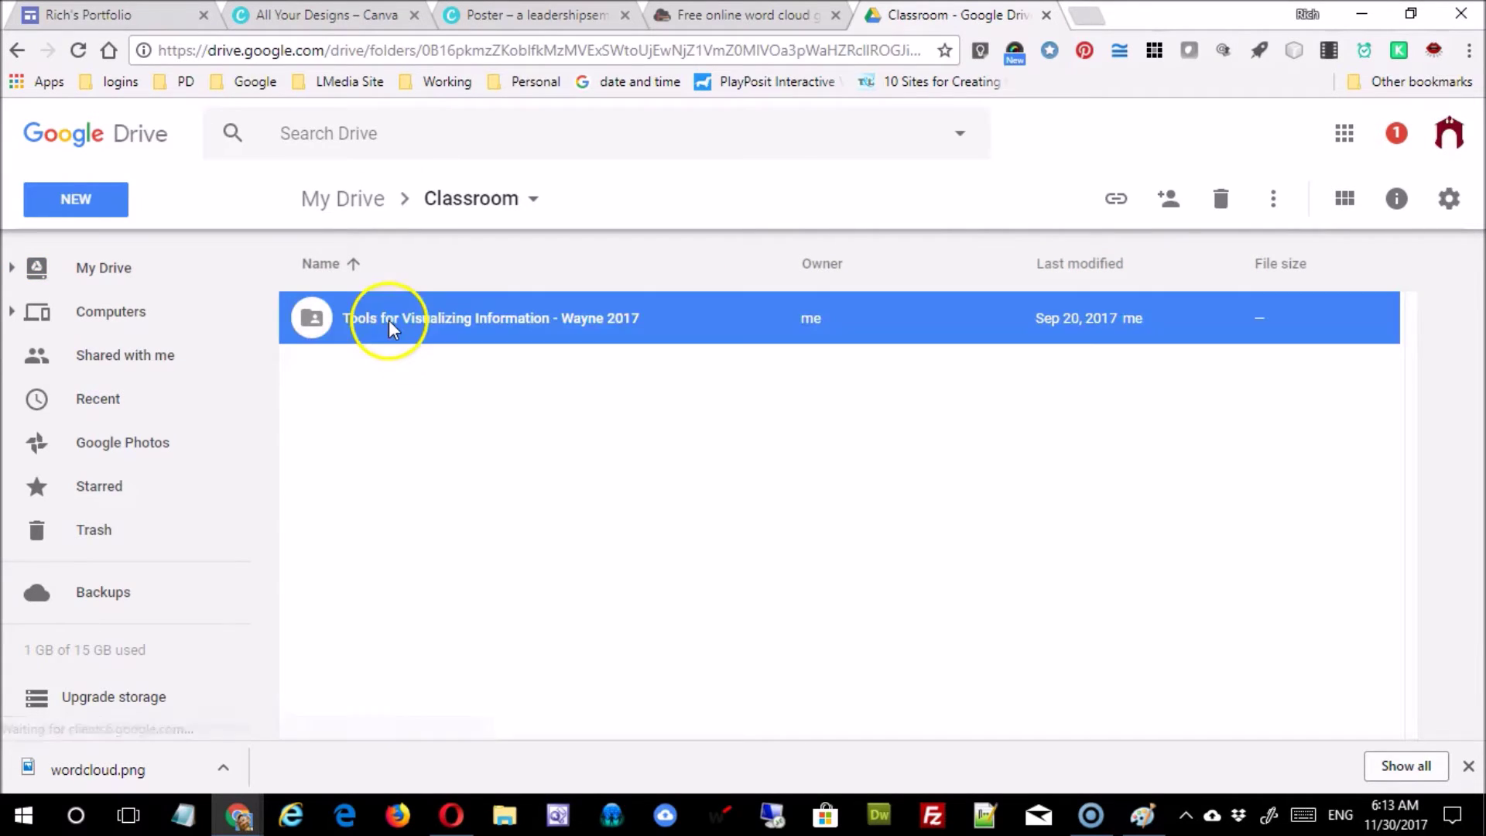
double_click(389, 319)
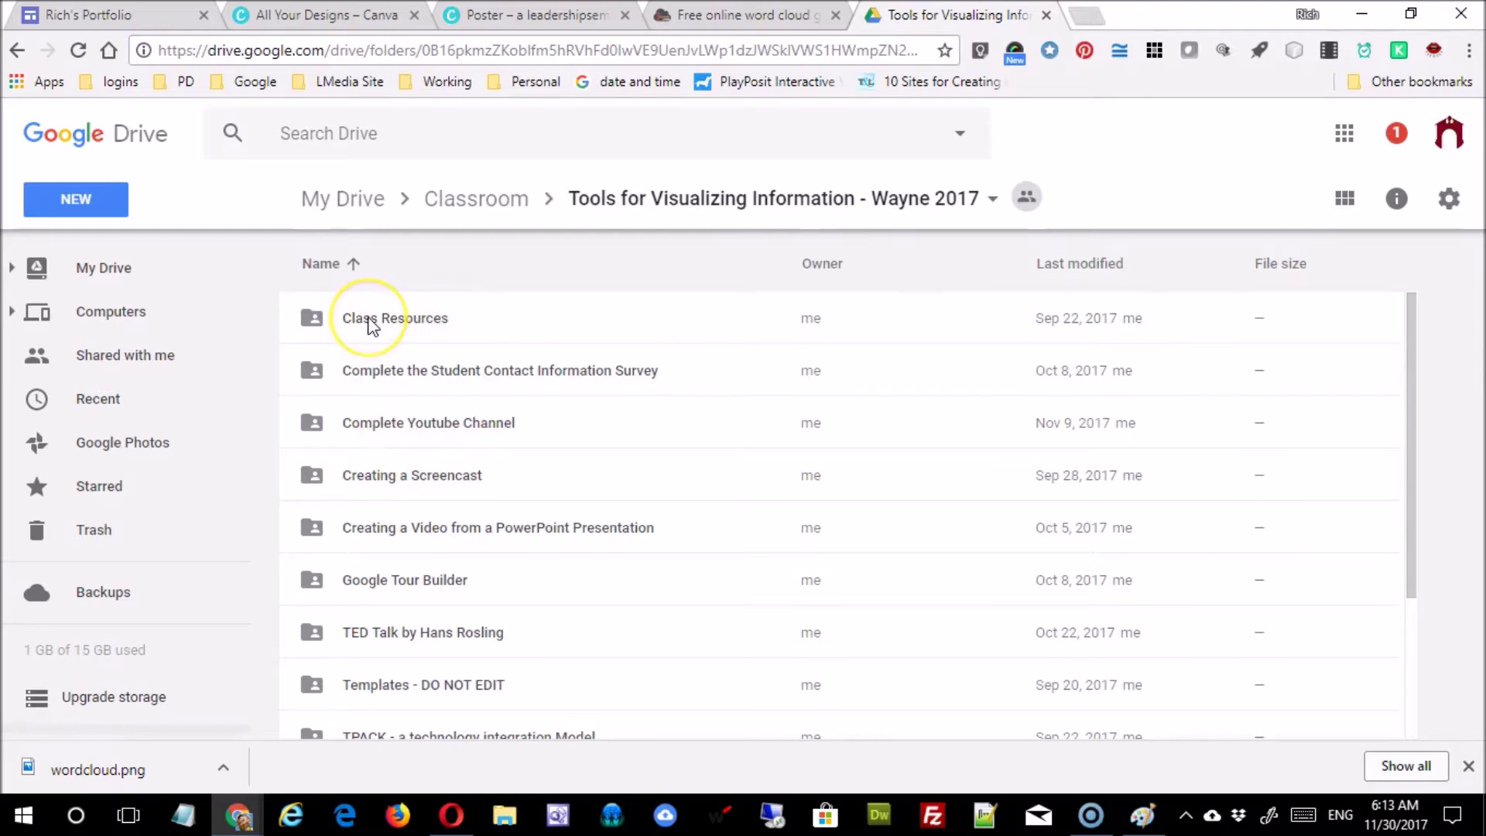
double_click(369, 321)
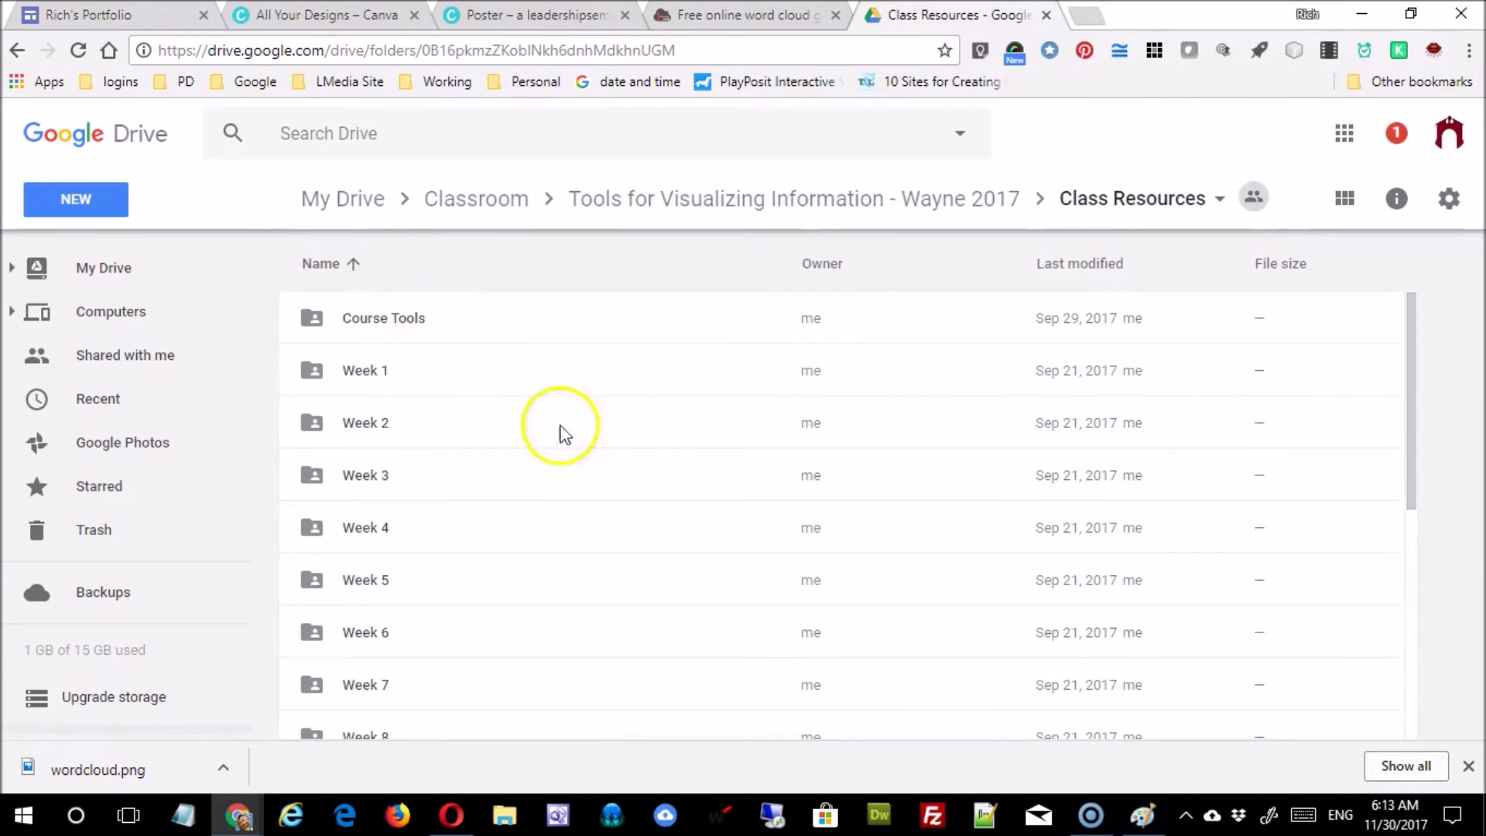
scroll(563, 433, "down", 4)
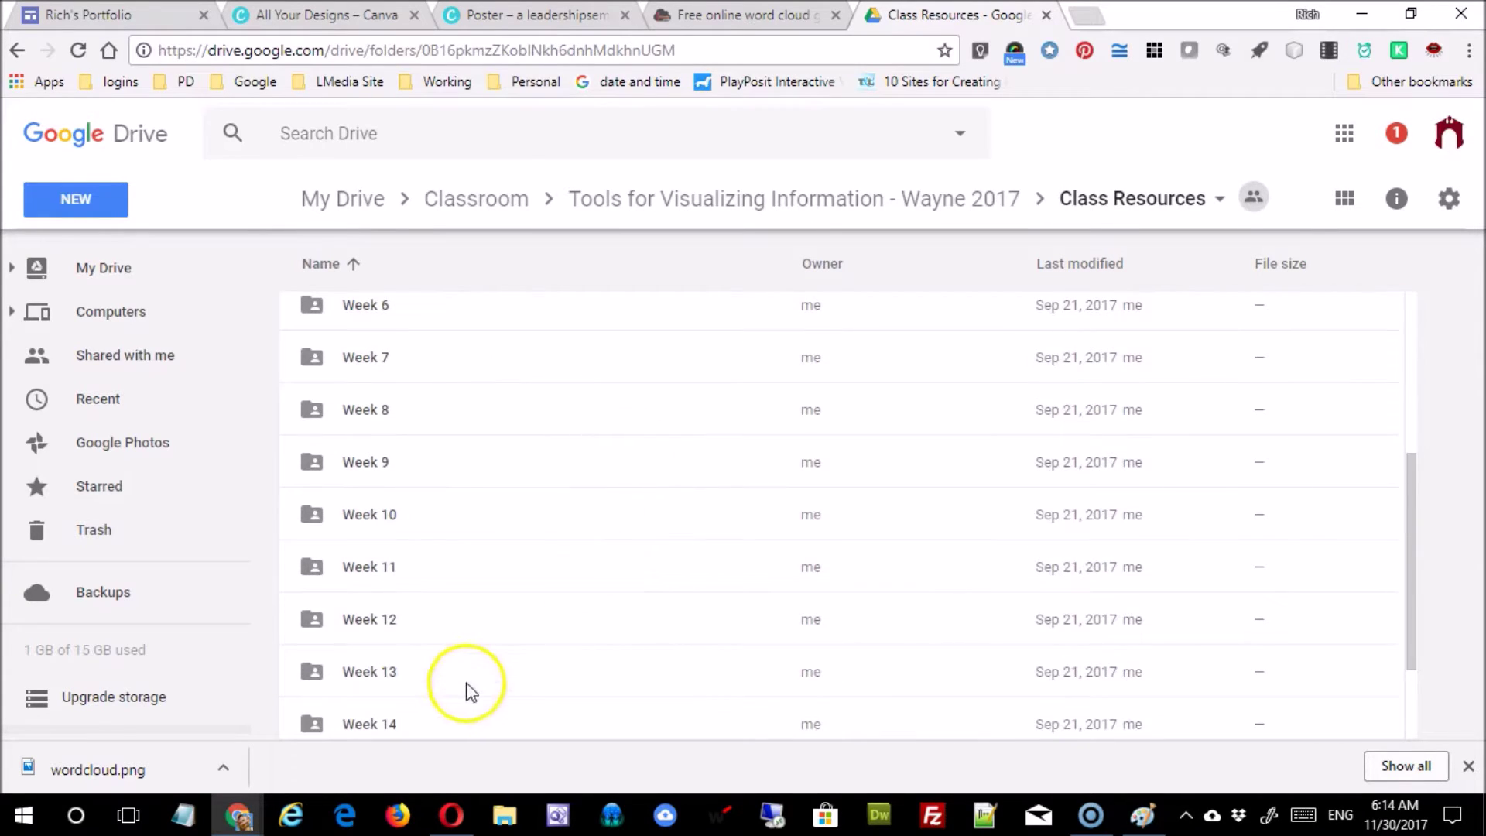
double_click(352, 624)
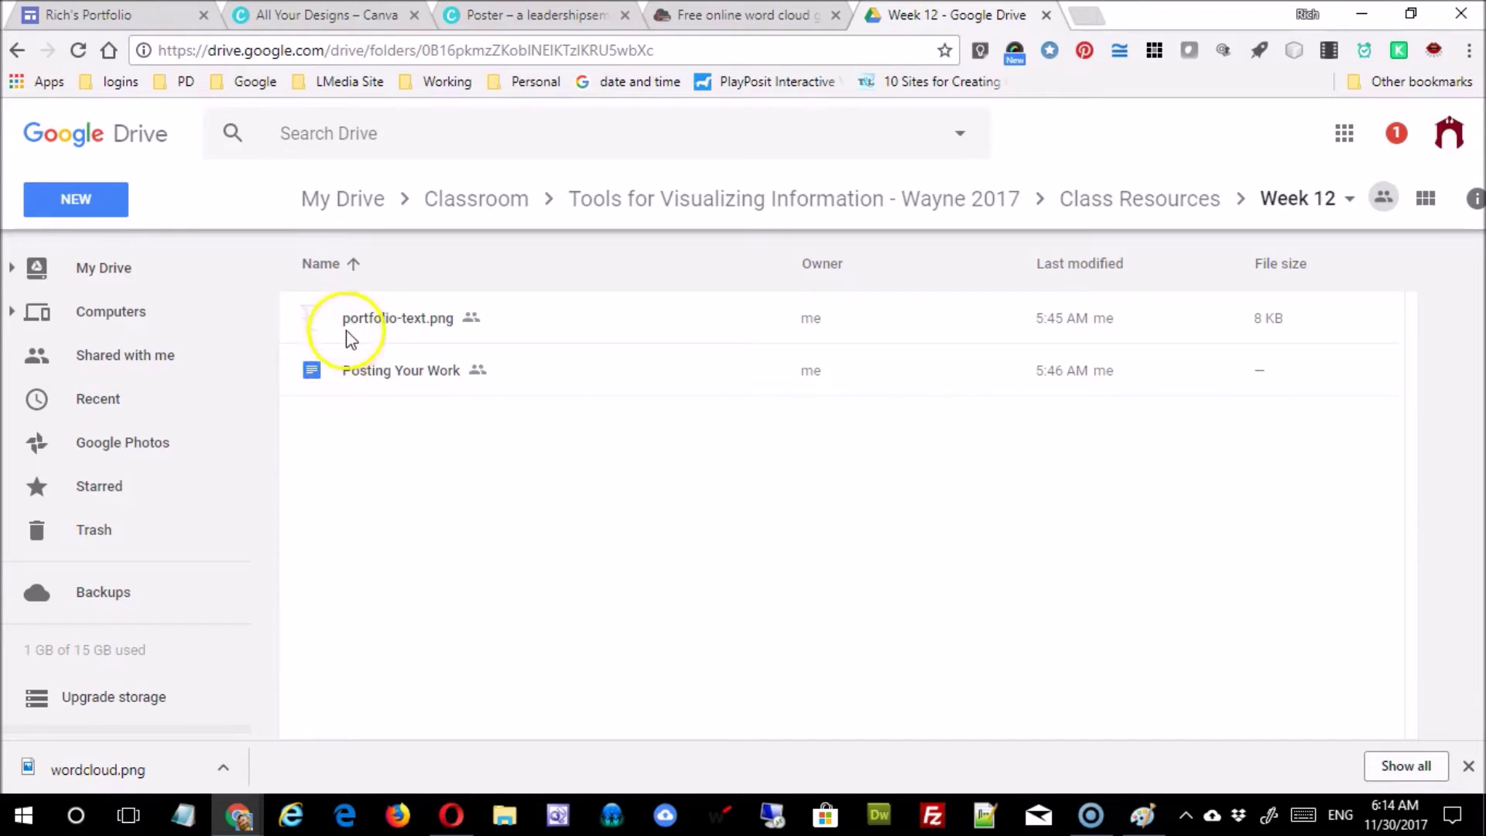
Upload wordcloud.png from the Desktop into the Week 12 folder
left_click(68, 194)
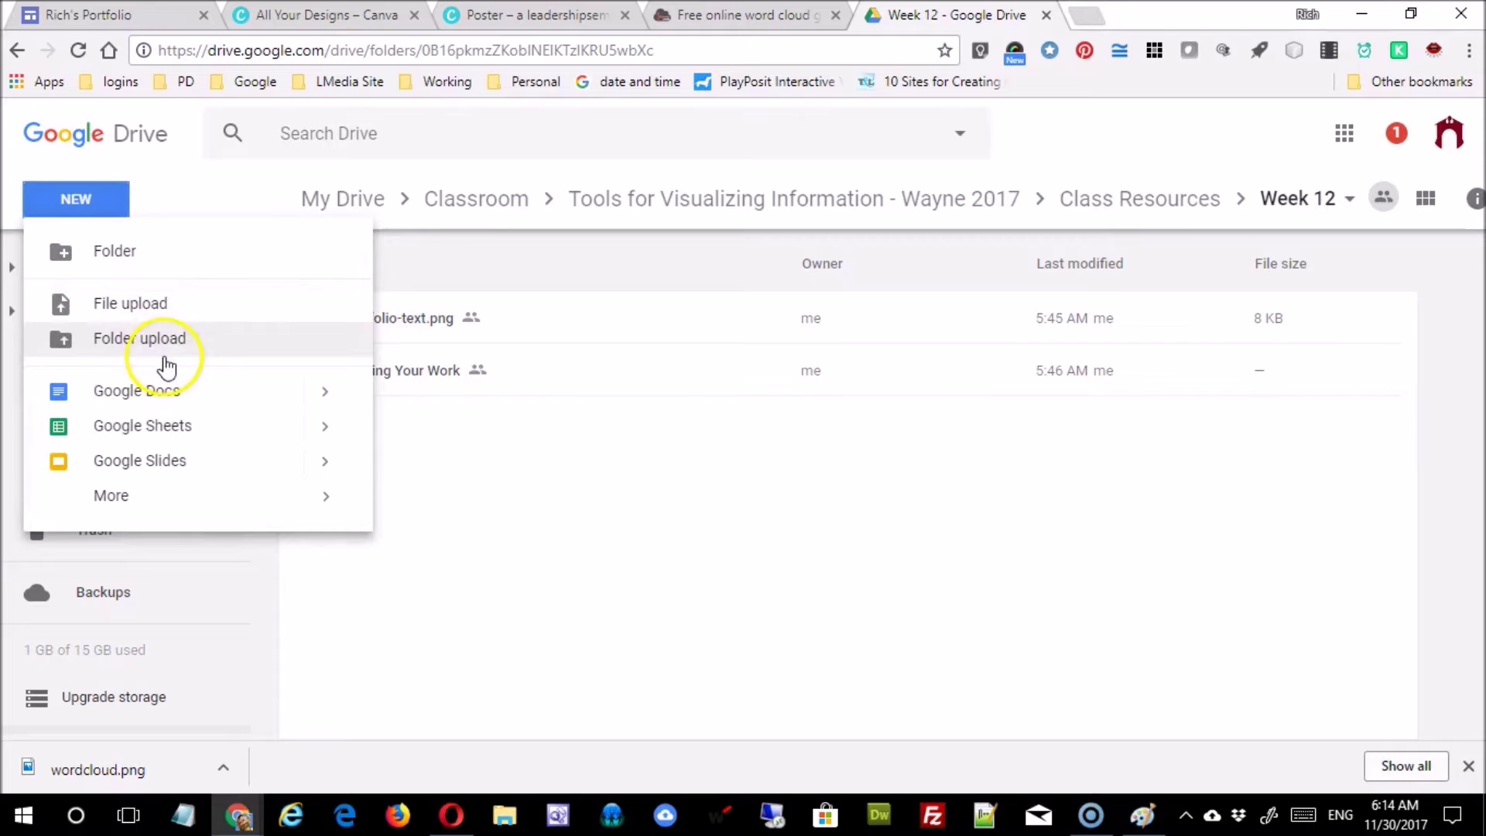
left_click(147, 311)
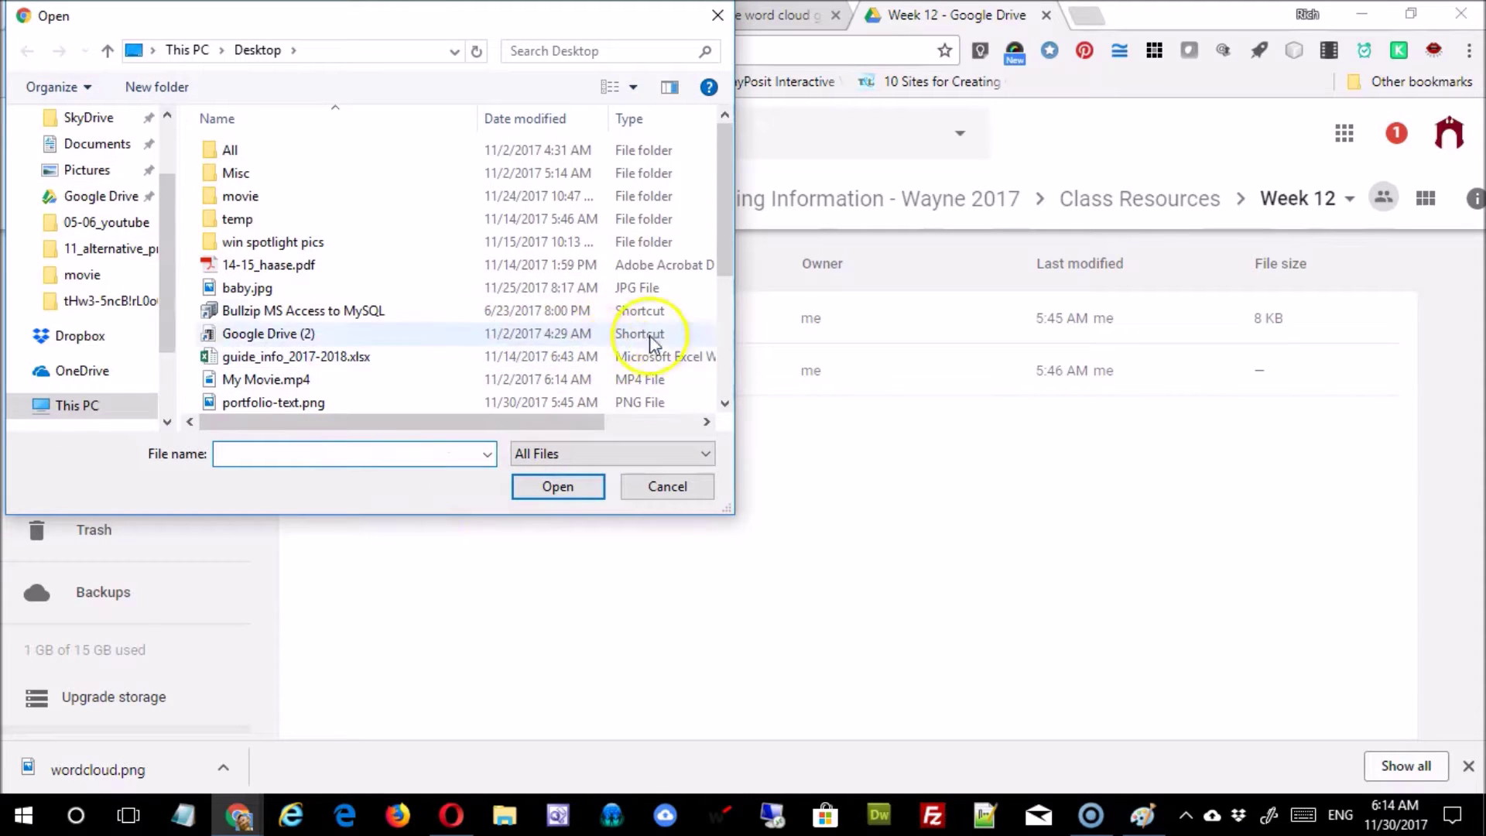
left_click_drag(729, 261, 729, 301)
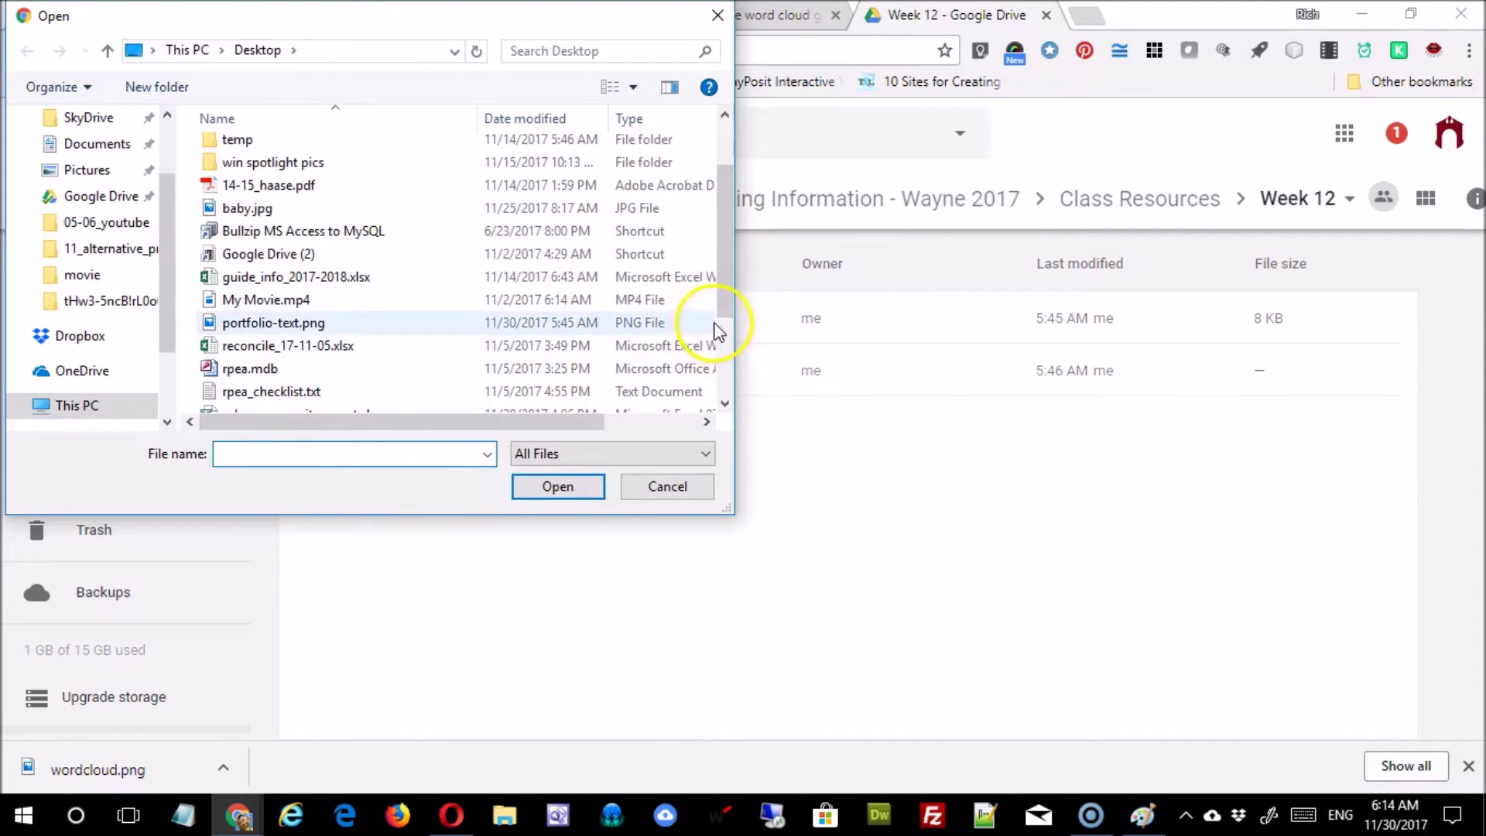
left_click_drag(723, 304, 727, 396)
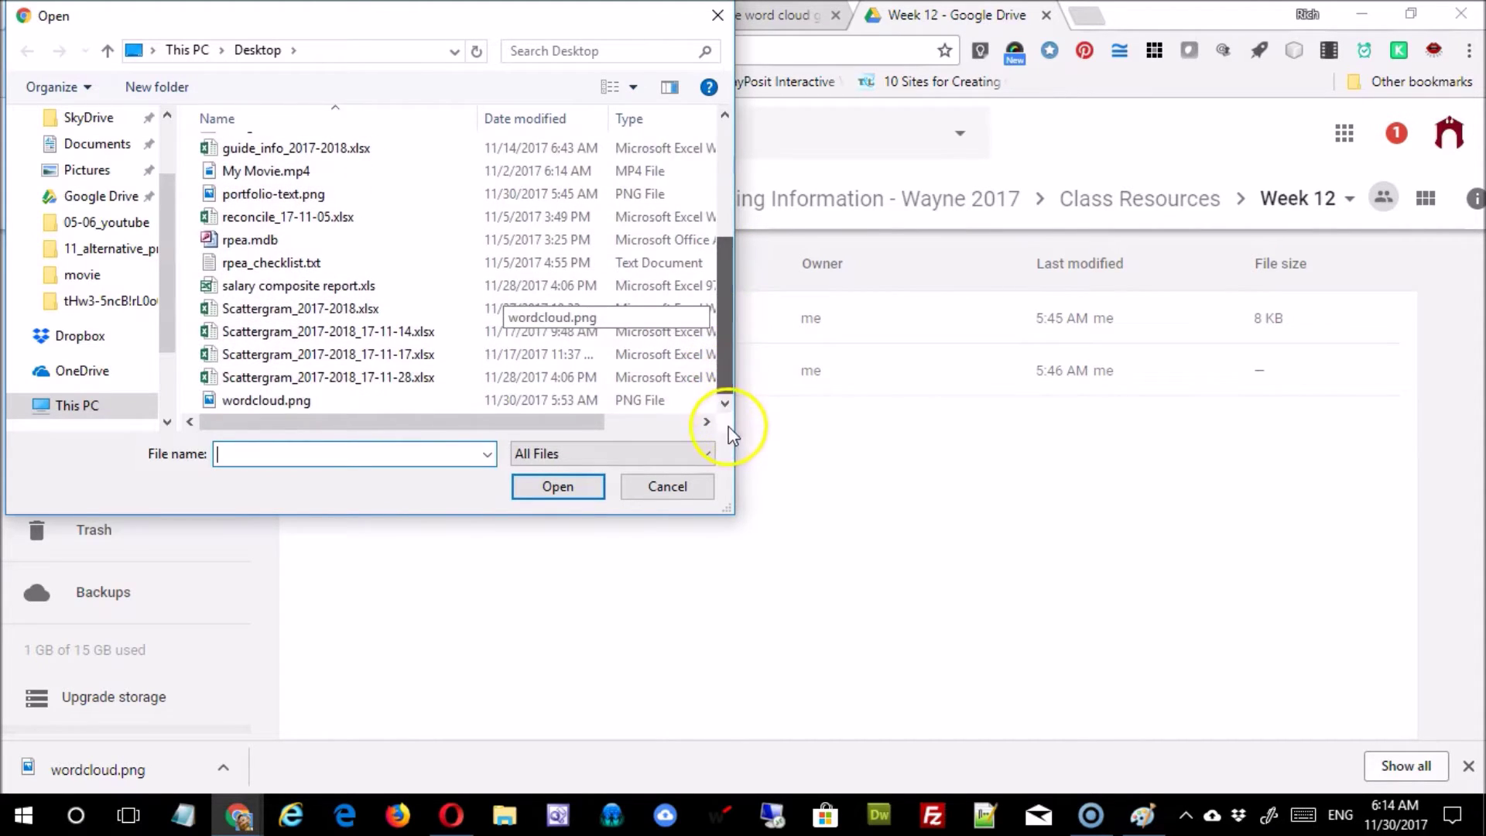
double_click(282, 400)
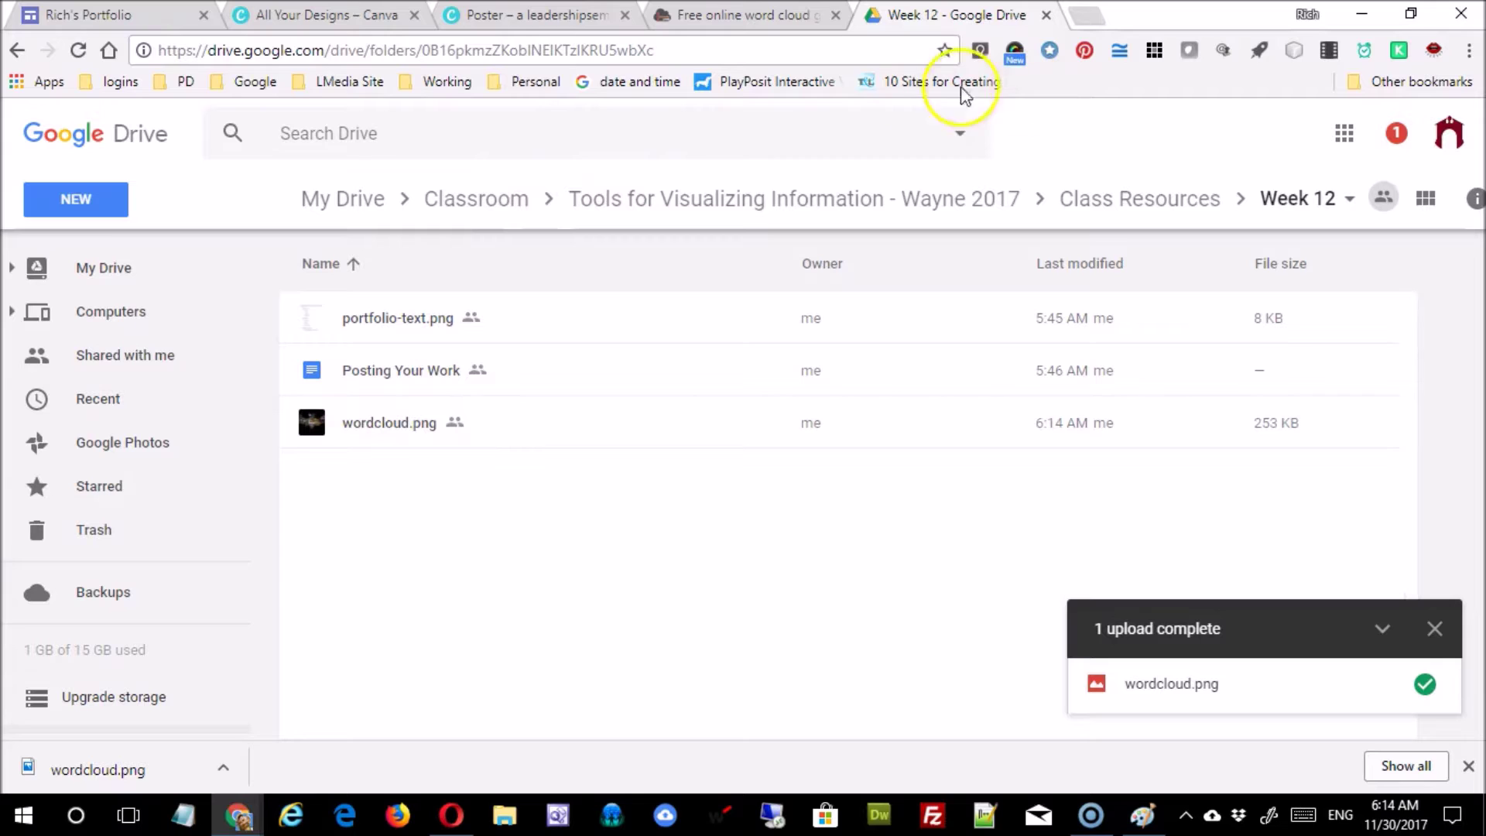
Insert wordcloud.png from Recent Drive files, enlarge it and move it toward the page centre
left_click(85, 19)
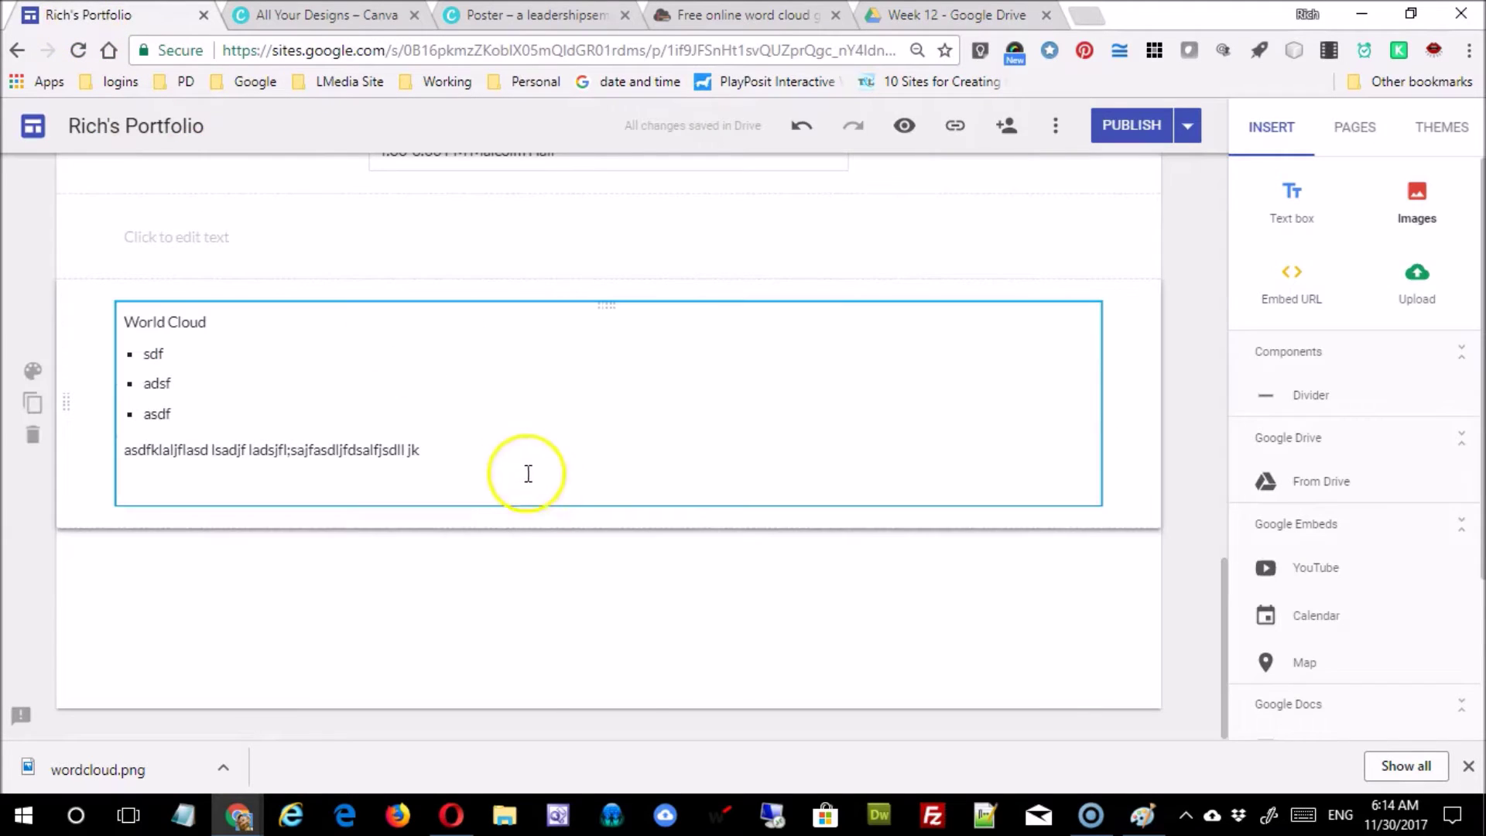
left_click(1418, 197)
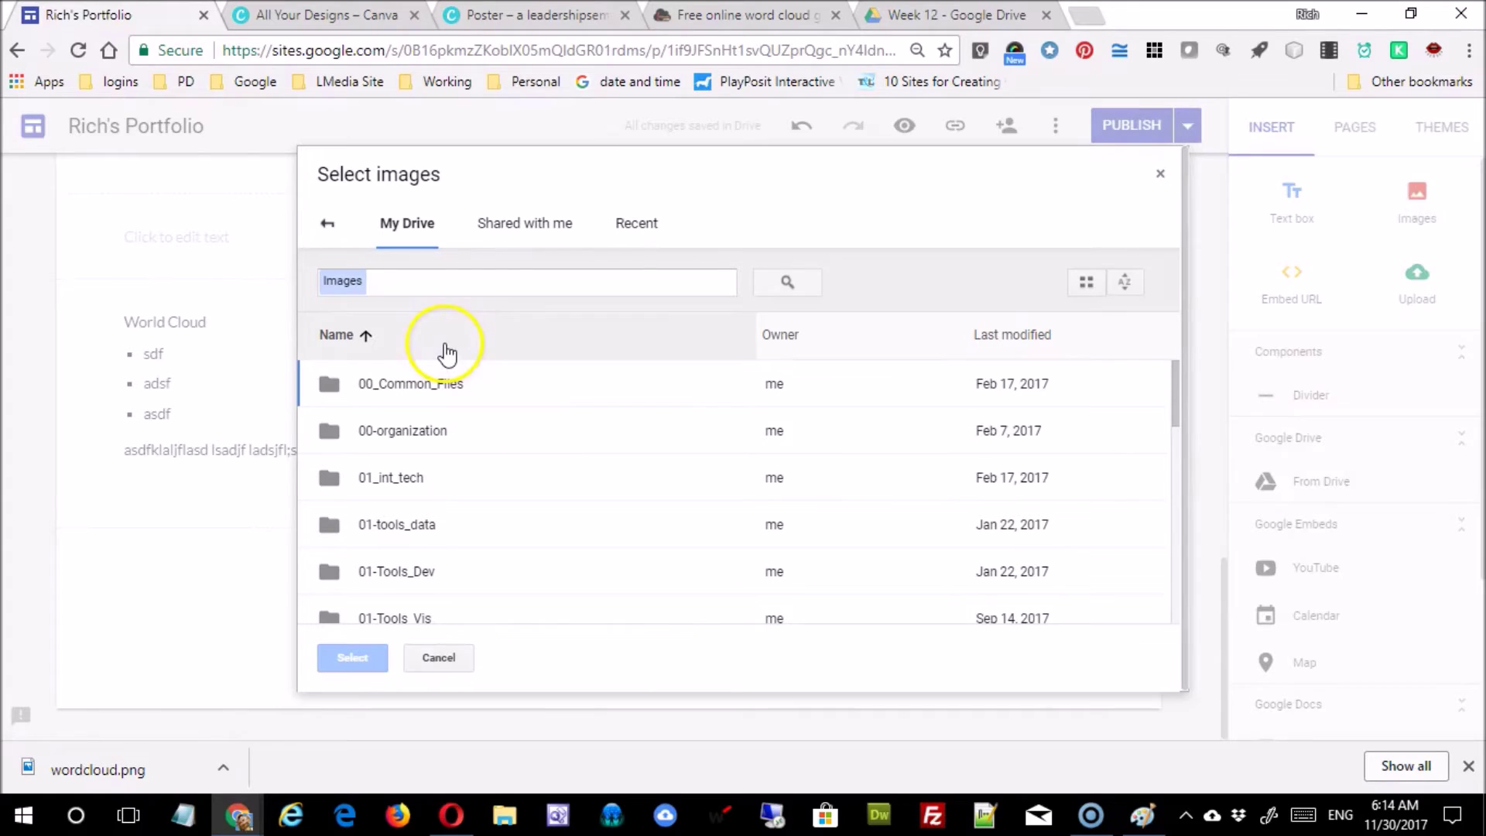
left_click(635, 229)
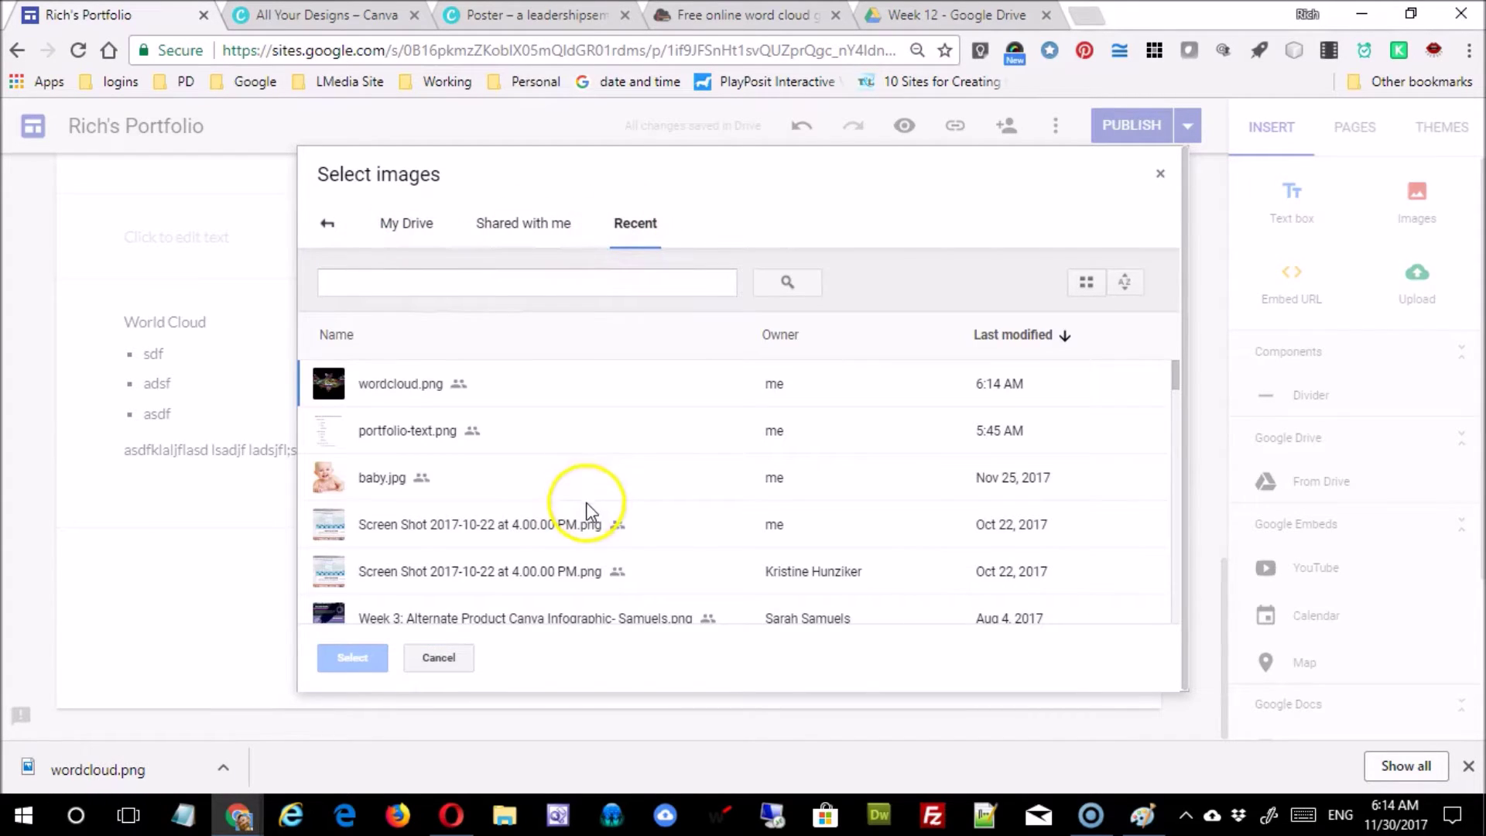
double_click(389, 383)
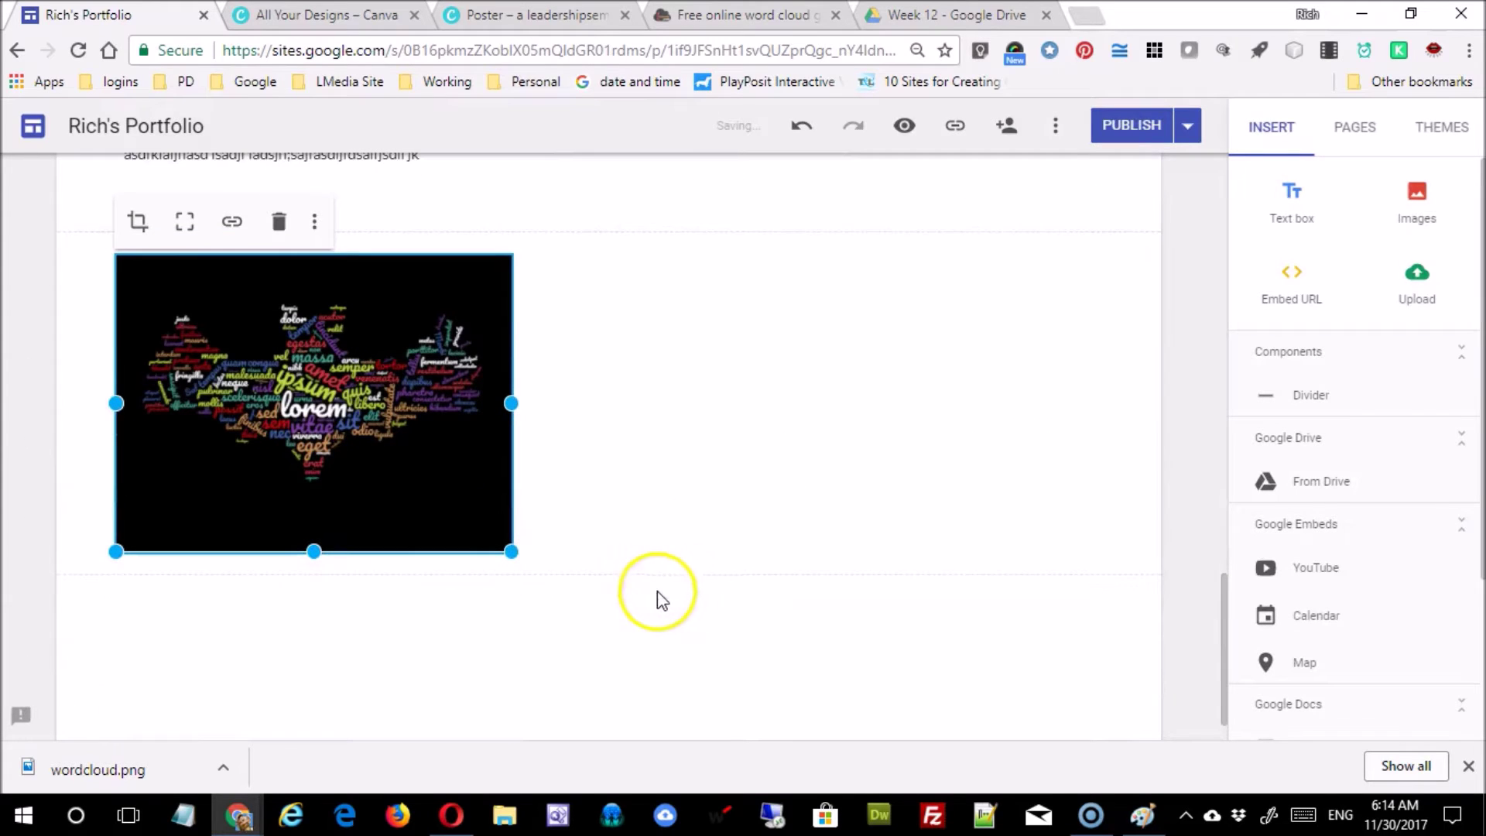
left_click_drag(510, 551, 757, 677)
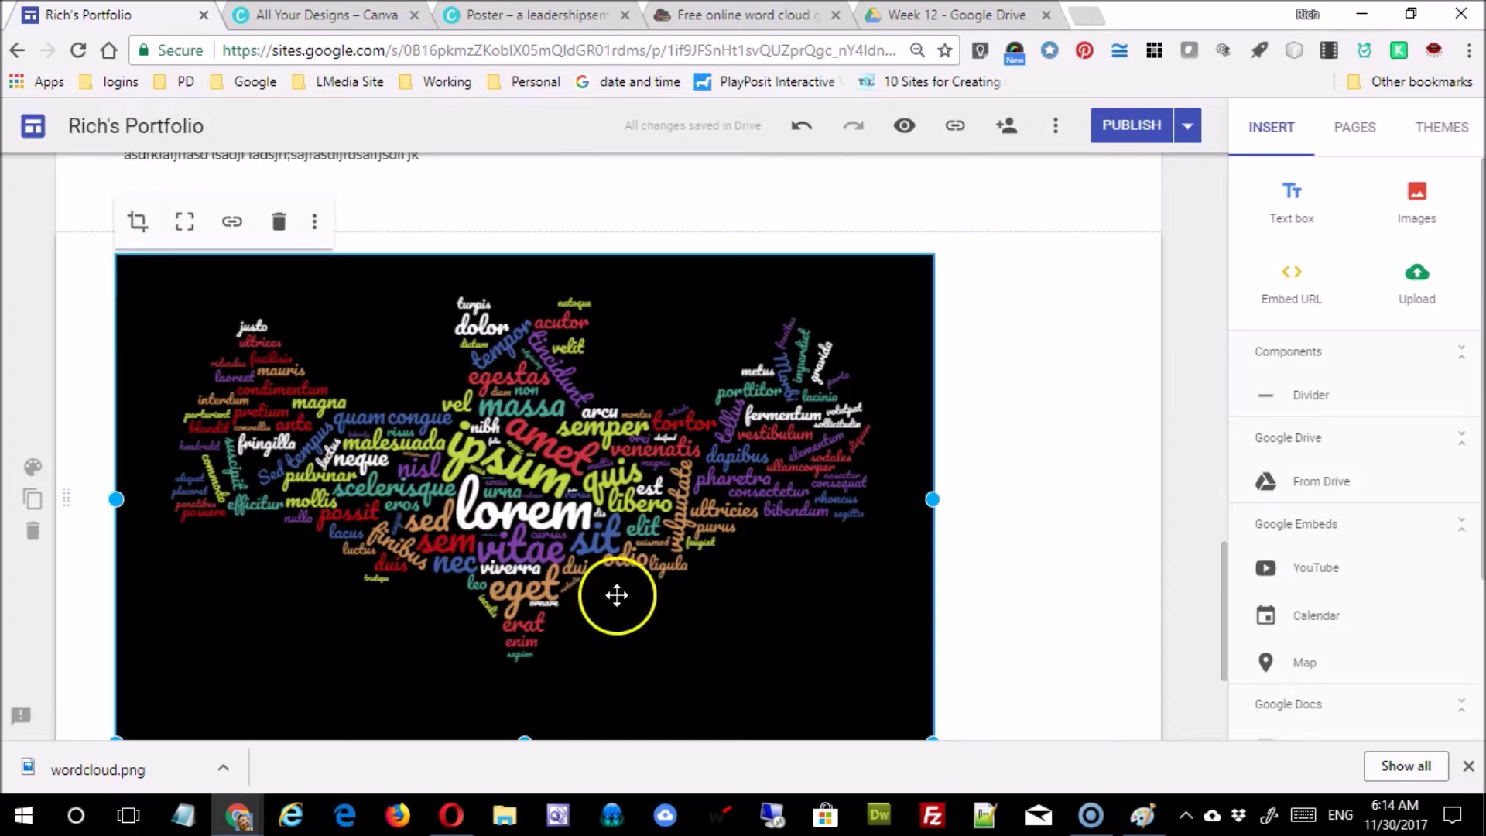
left_click_drag(620, 596, 673, 619)
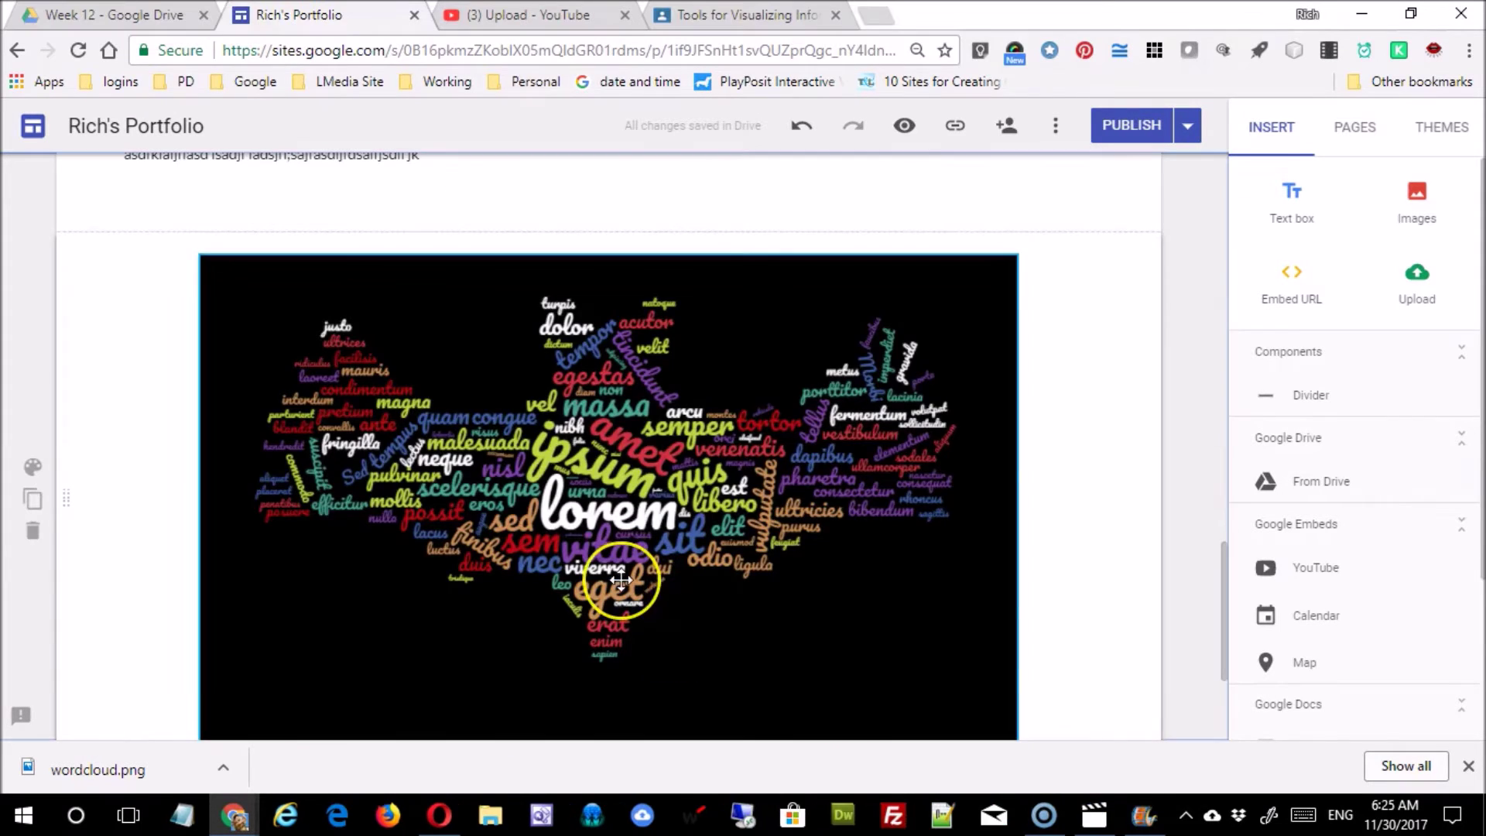
scroll(620, 579, "up", 15)
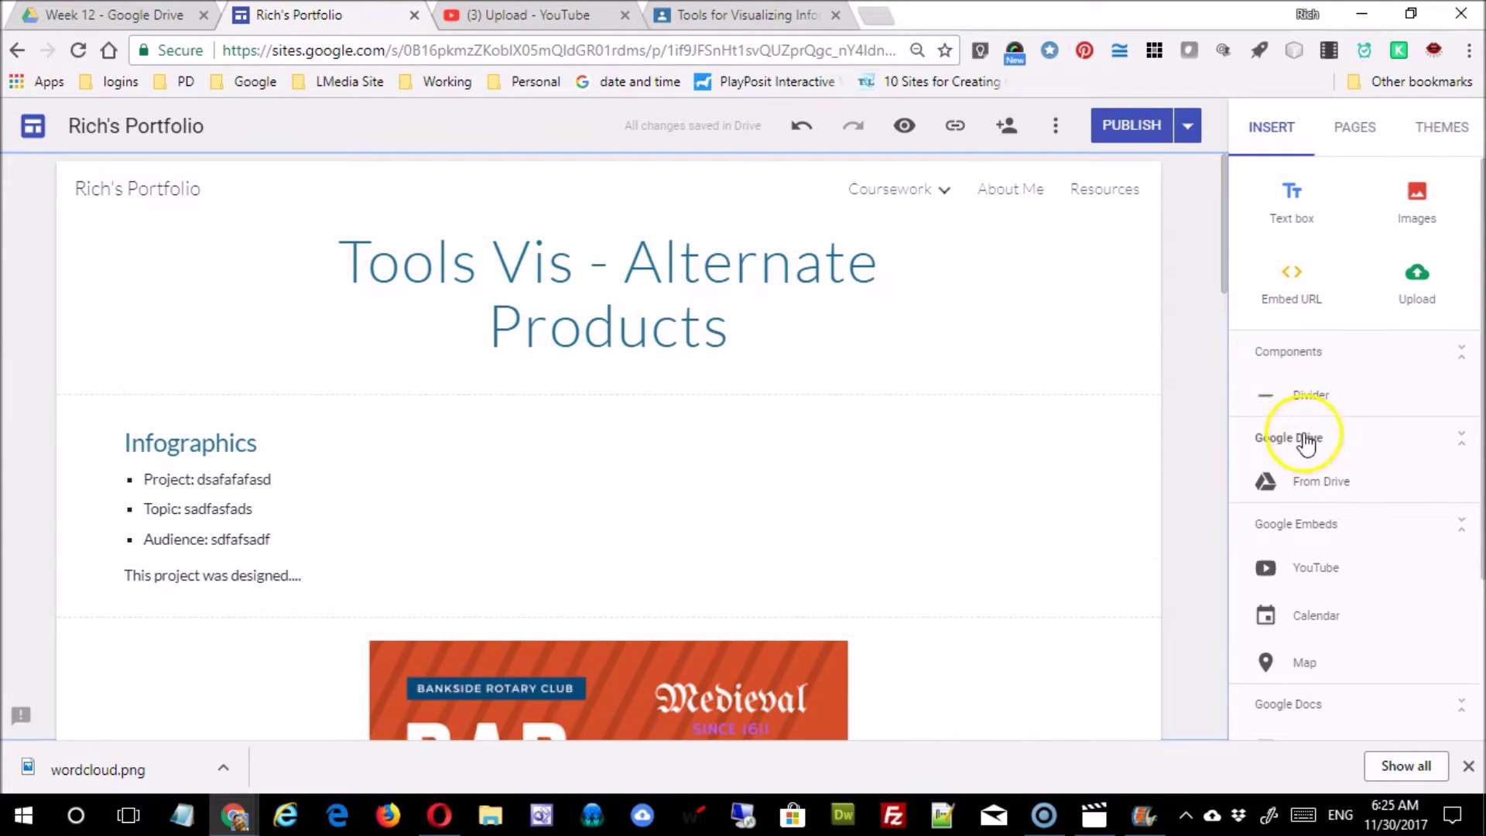
Preview the Tools Vis - Alternate Products page with Ctrl+Shift+P
left_click(694, 304)
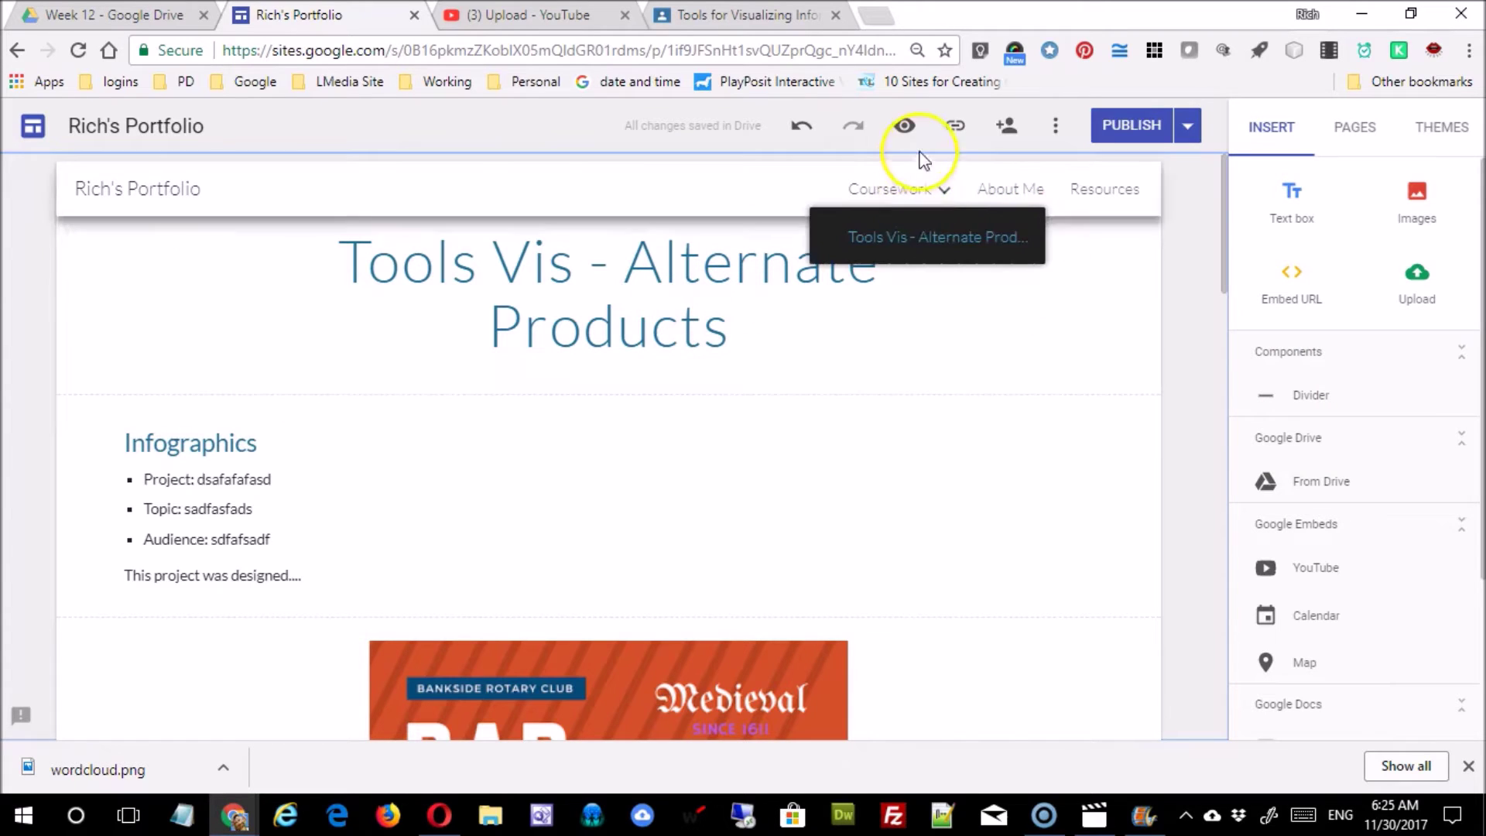
key("ctrl+shift+p")
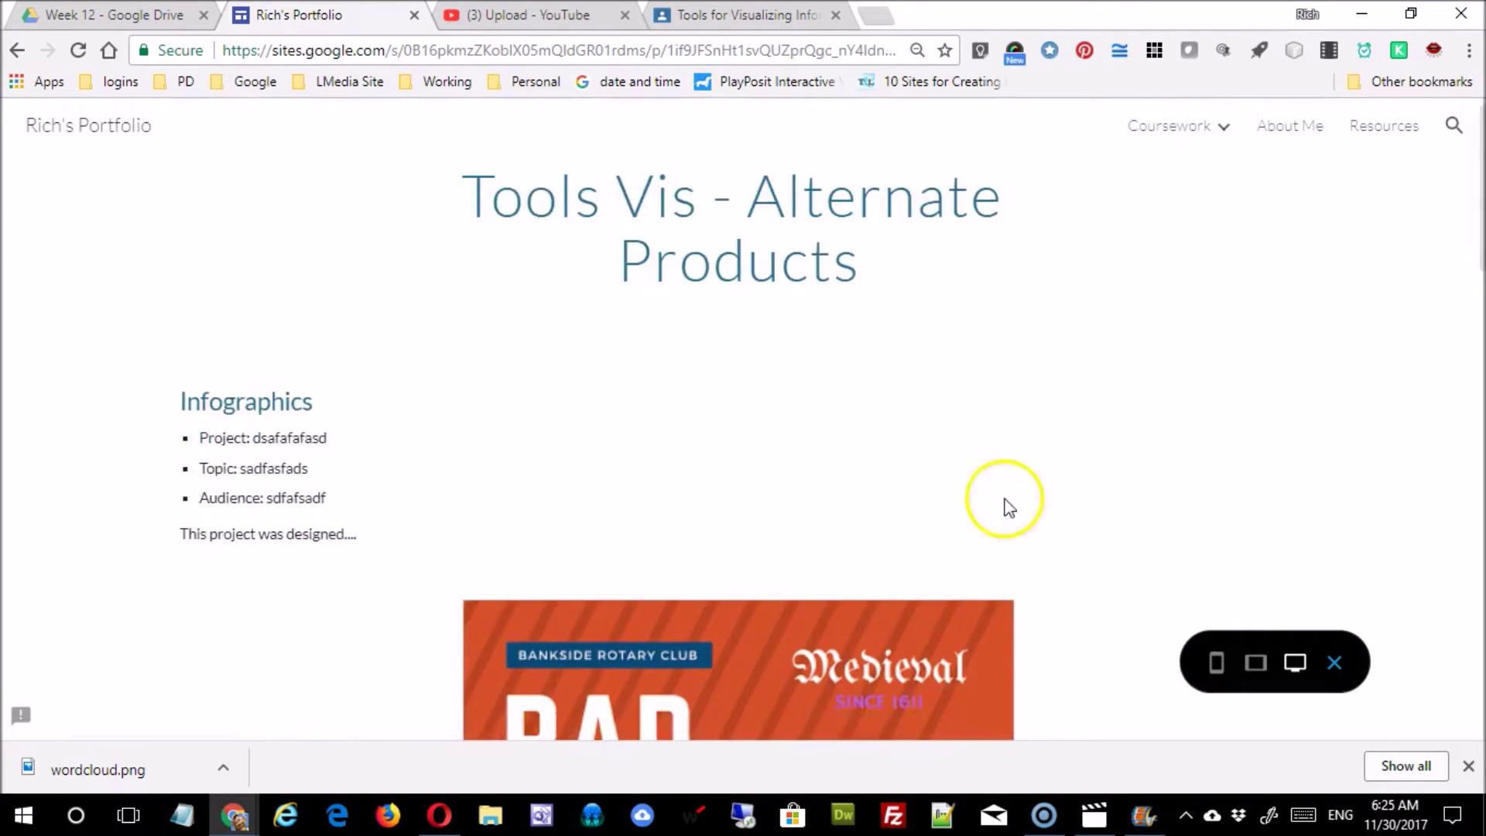
scroll(1128, 504, "down", 5)
scroll(1128, 504, "up", 5)
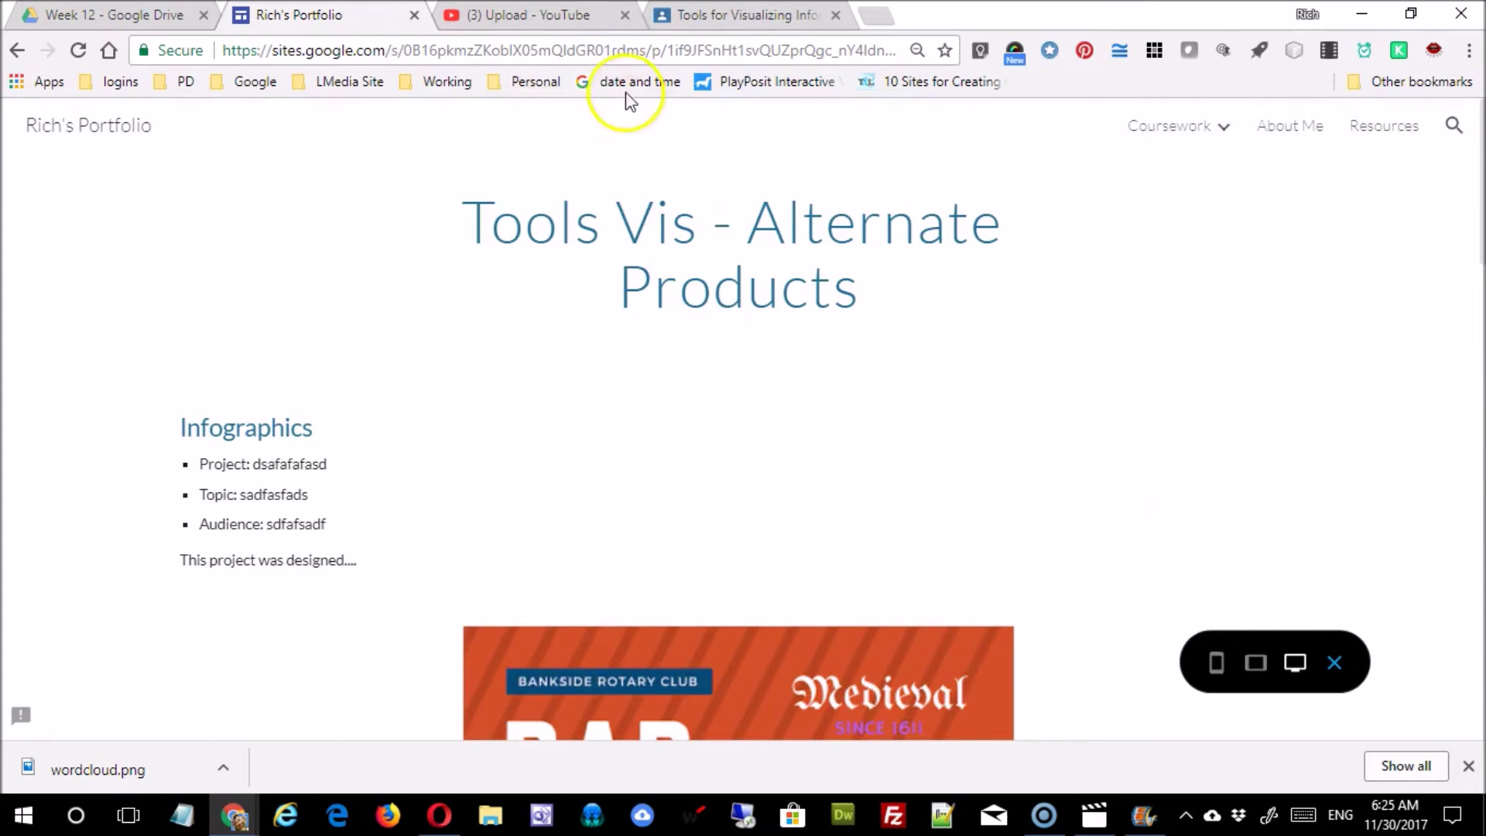
Copy the page's web address from the address bar and exit Preview
left_click(596, 51)
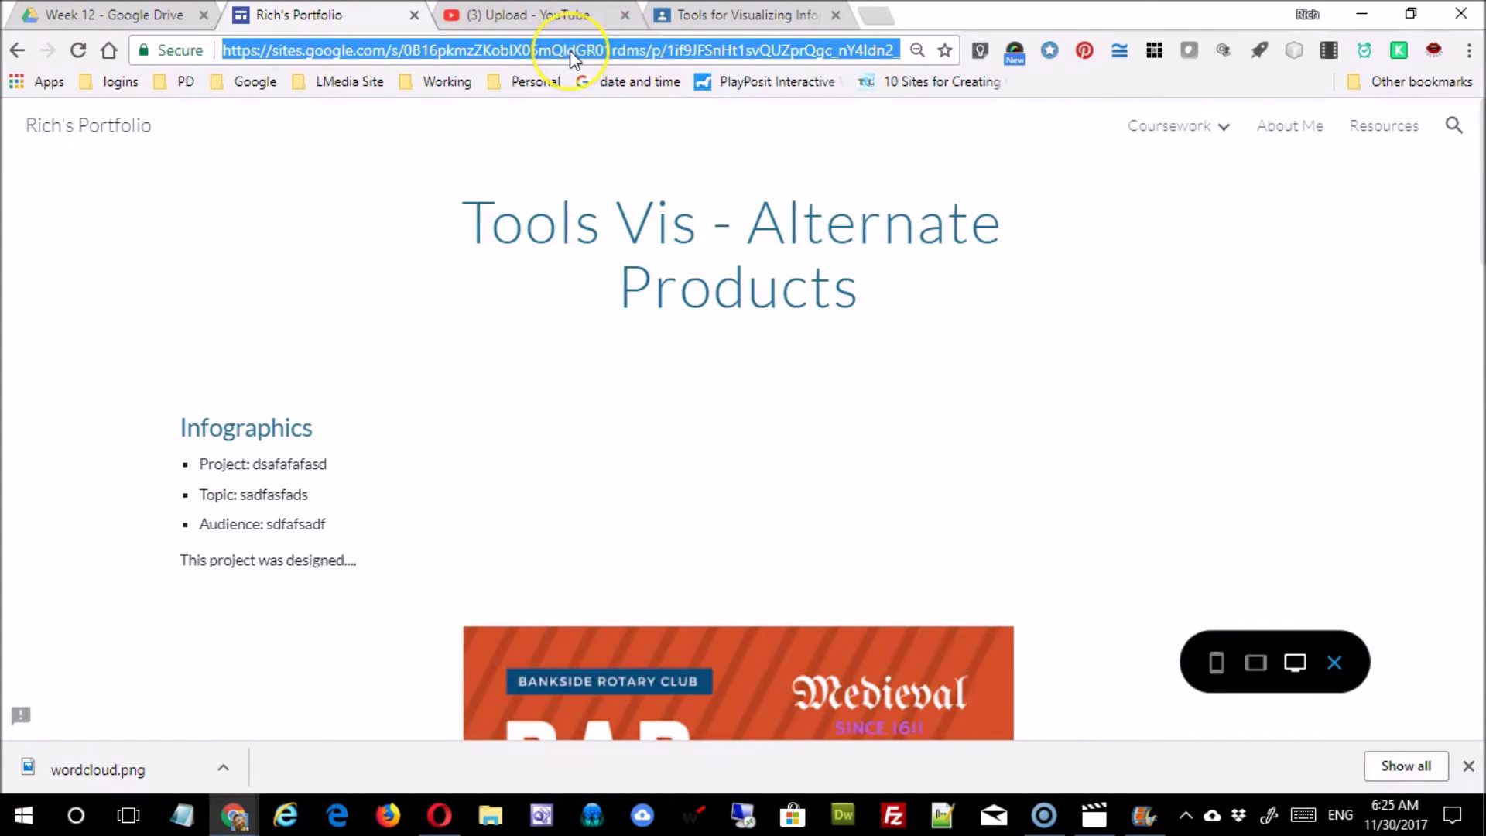
right_click(571, 56)
left_click(670, 135)
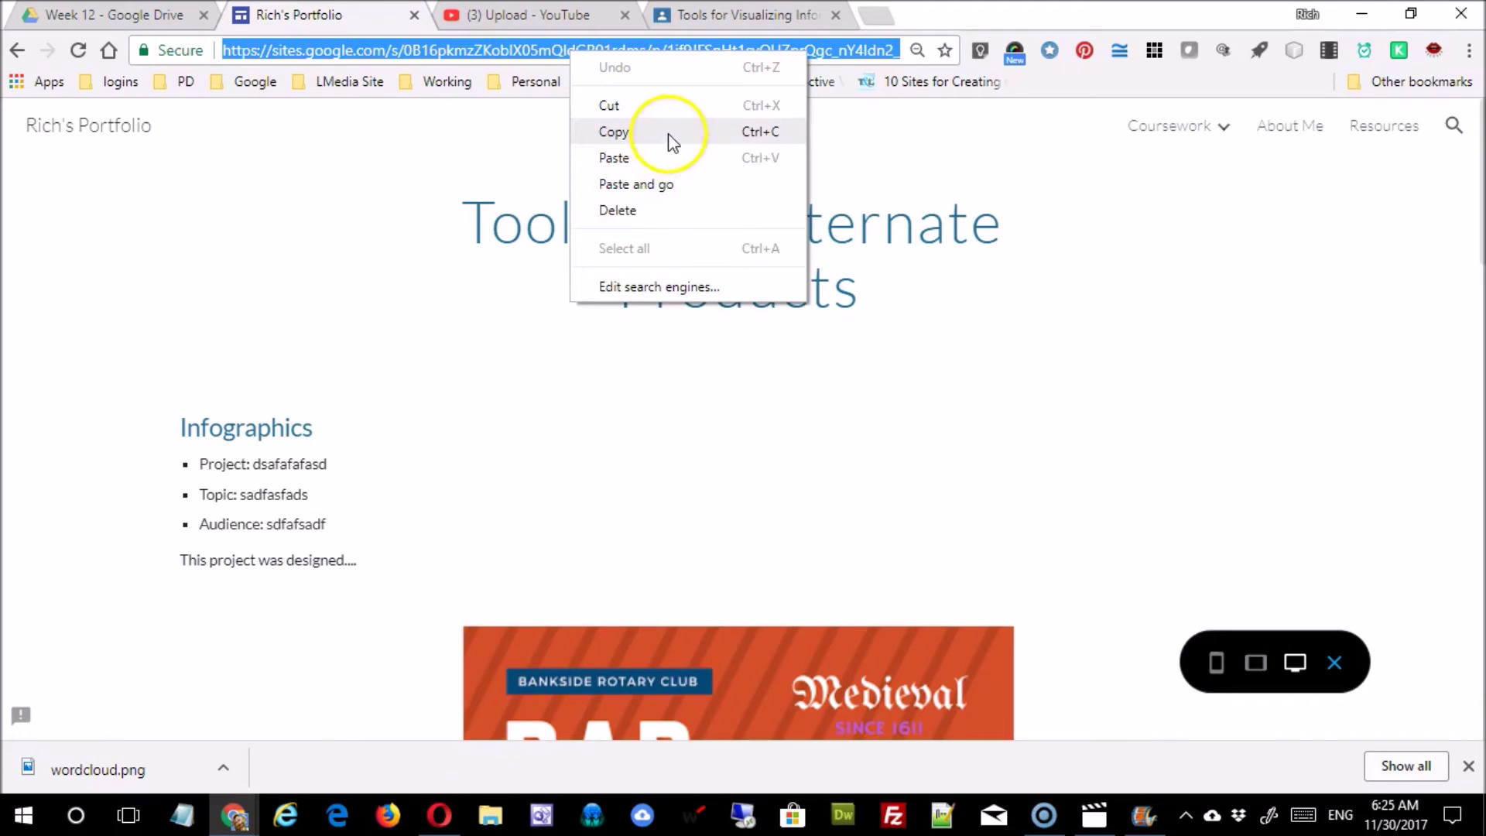
left_click(671, 139)
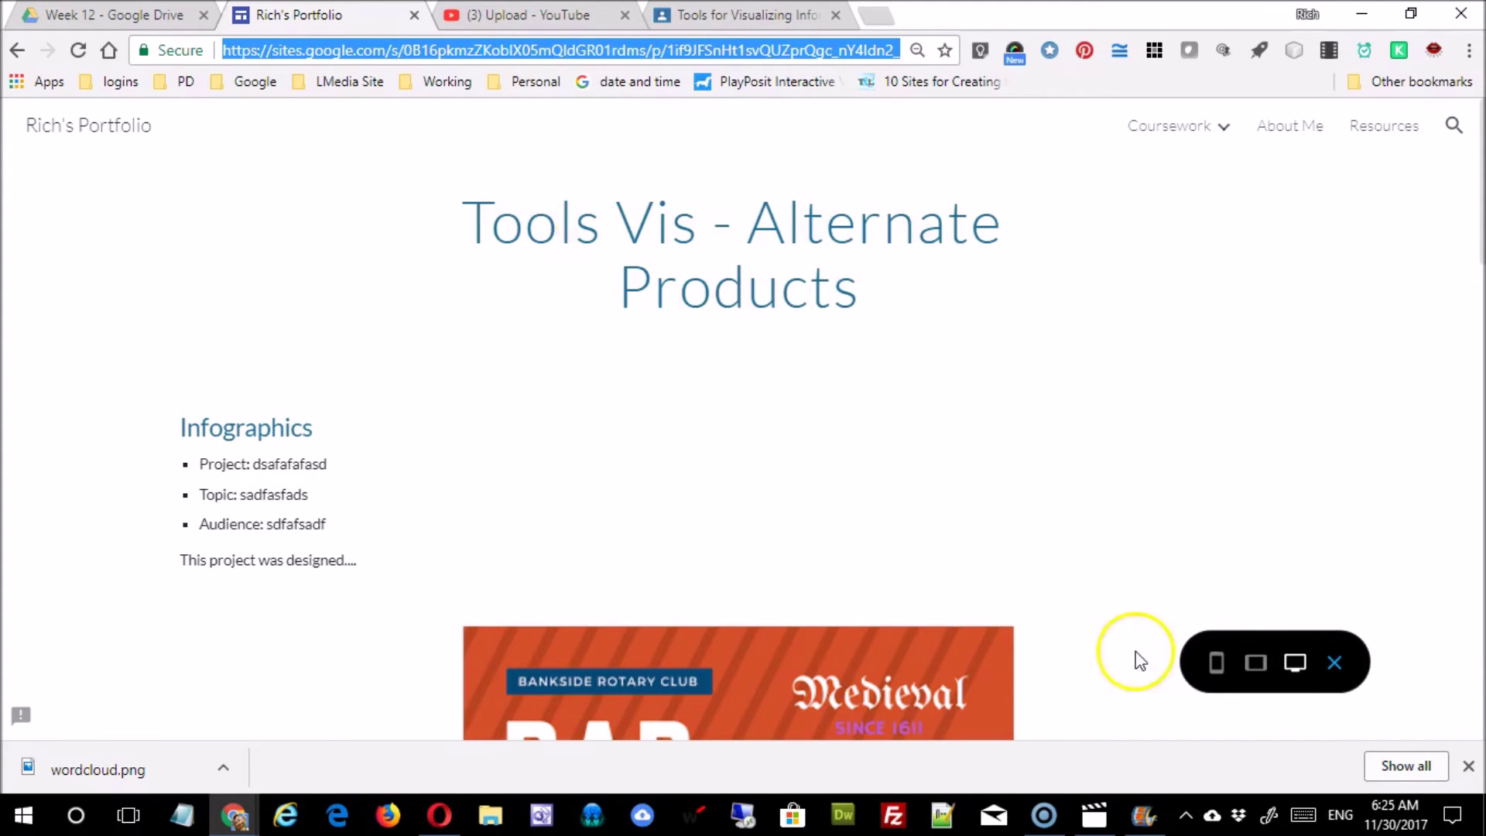
left_click(1335, 663)
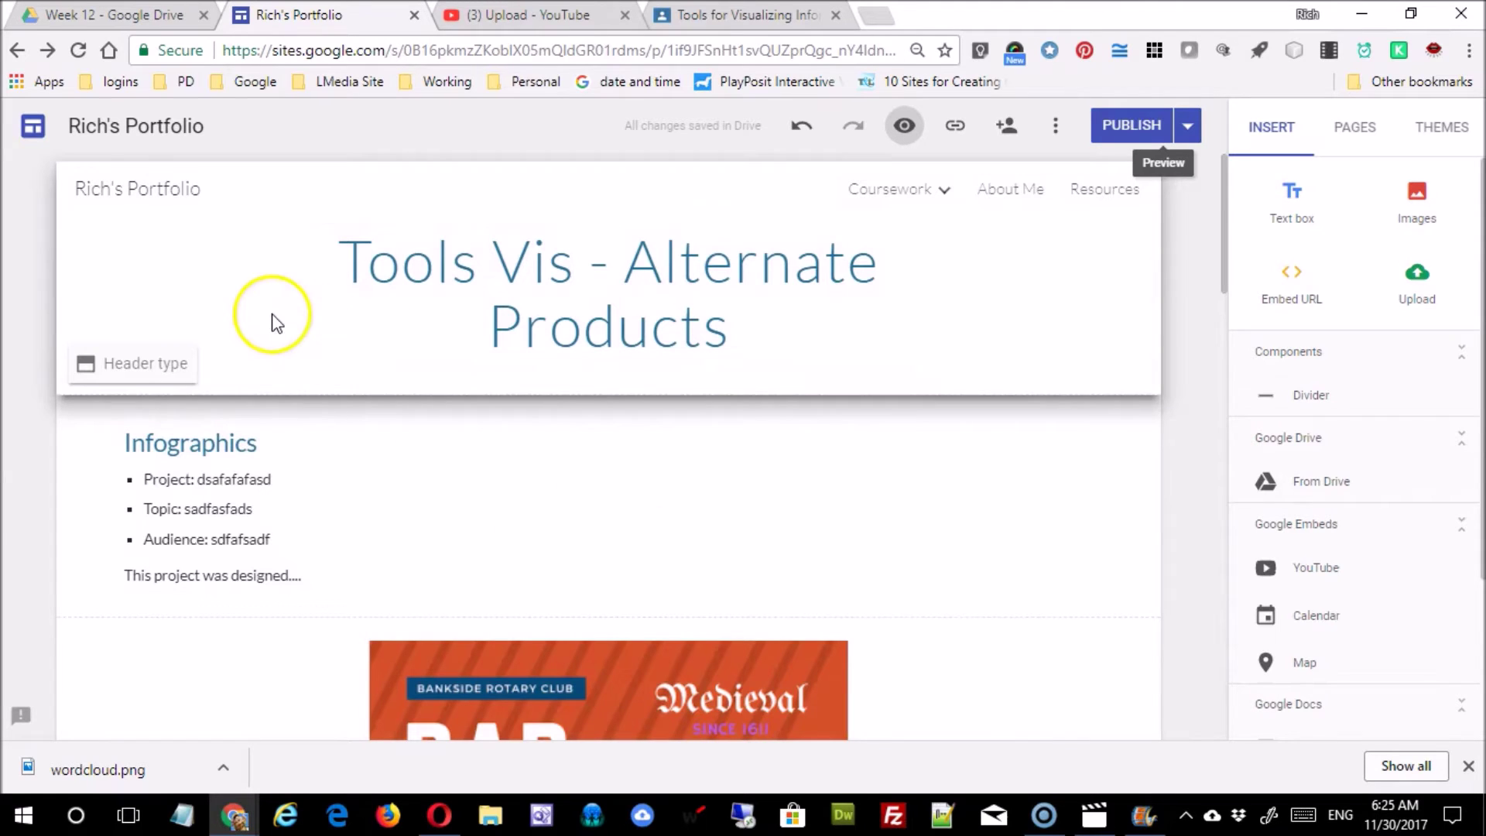
Go to Coursework, then check the Tools Vis - Alternate Products page from the Pages list
left_click(903, 190)
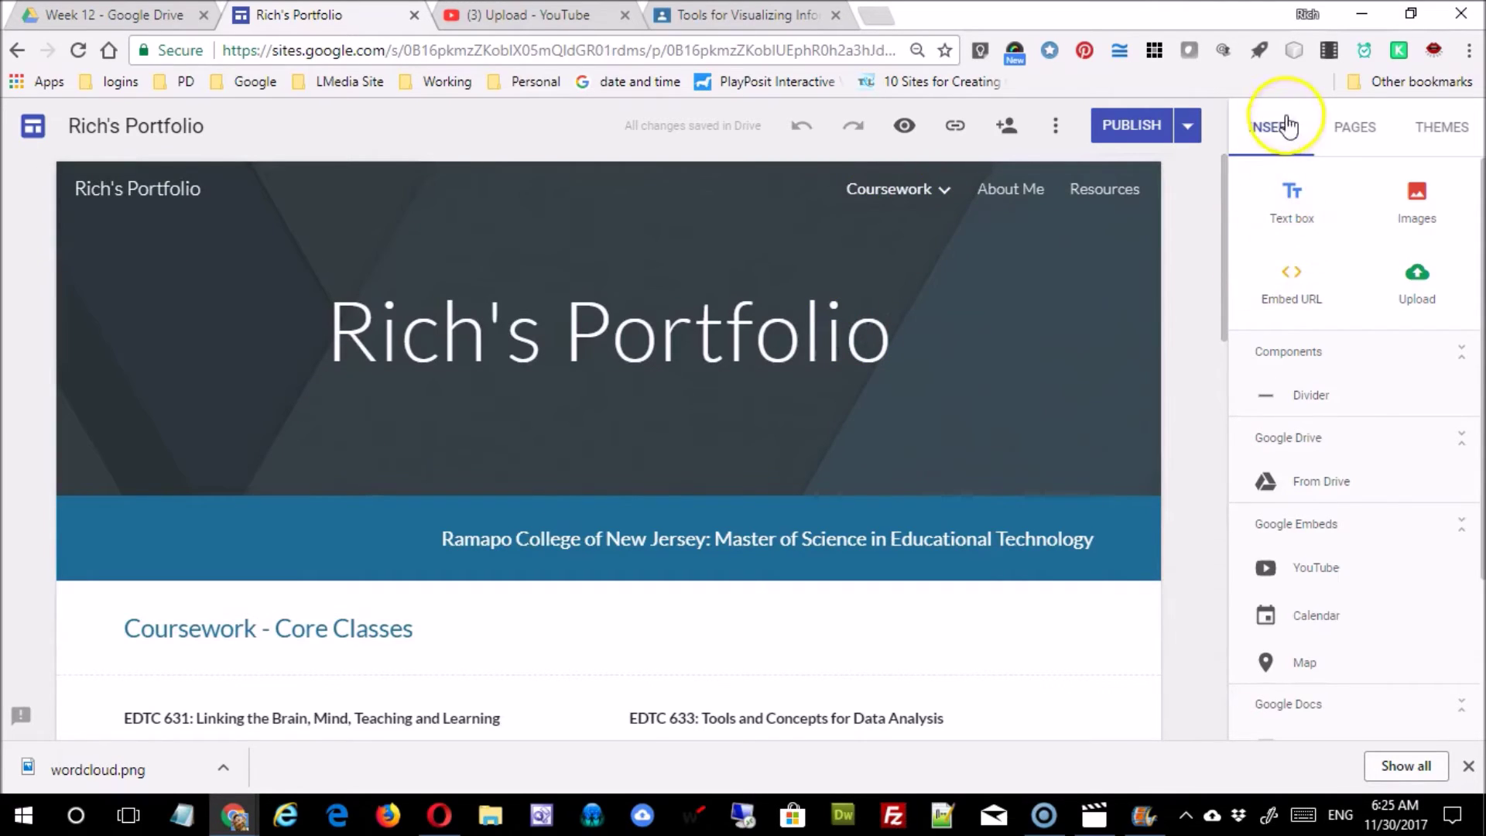
left_click(1343, 138)
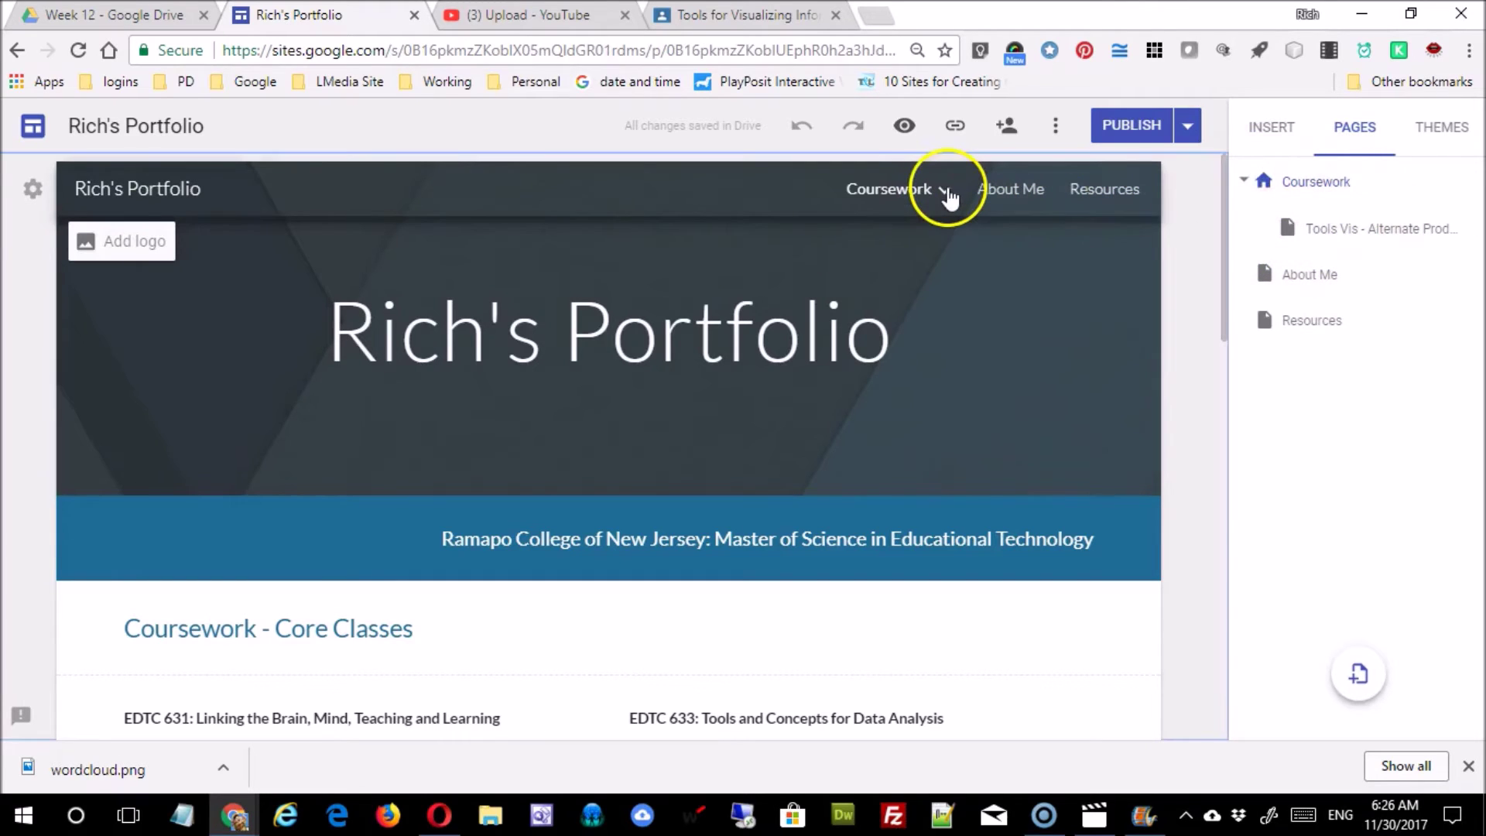
mouse_move(946, 195)
left_click(912, 236)
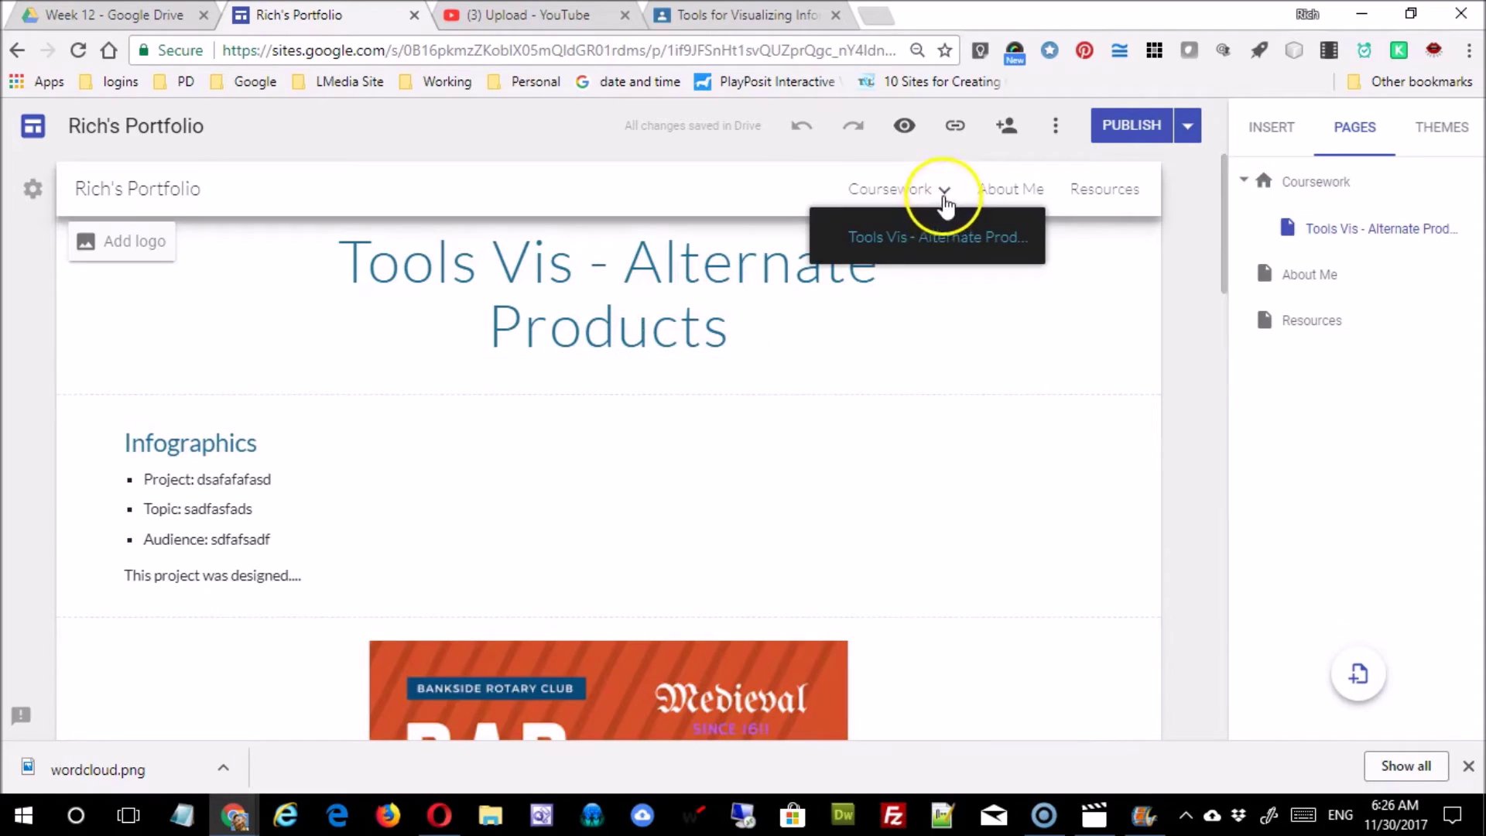
Return to the Coursework page and scroll to the EDTC 635 section
left_click(898, 192)
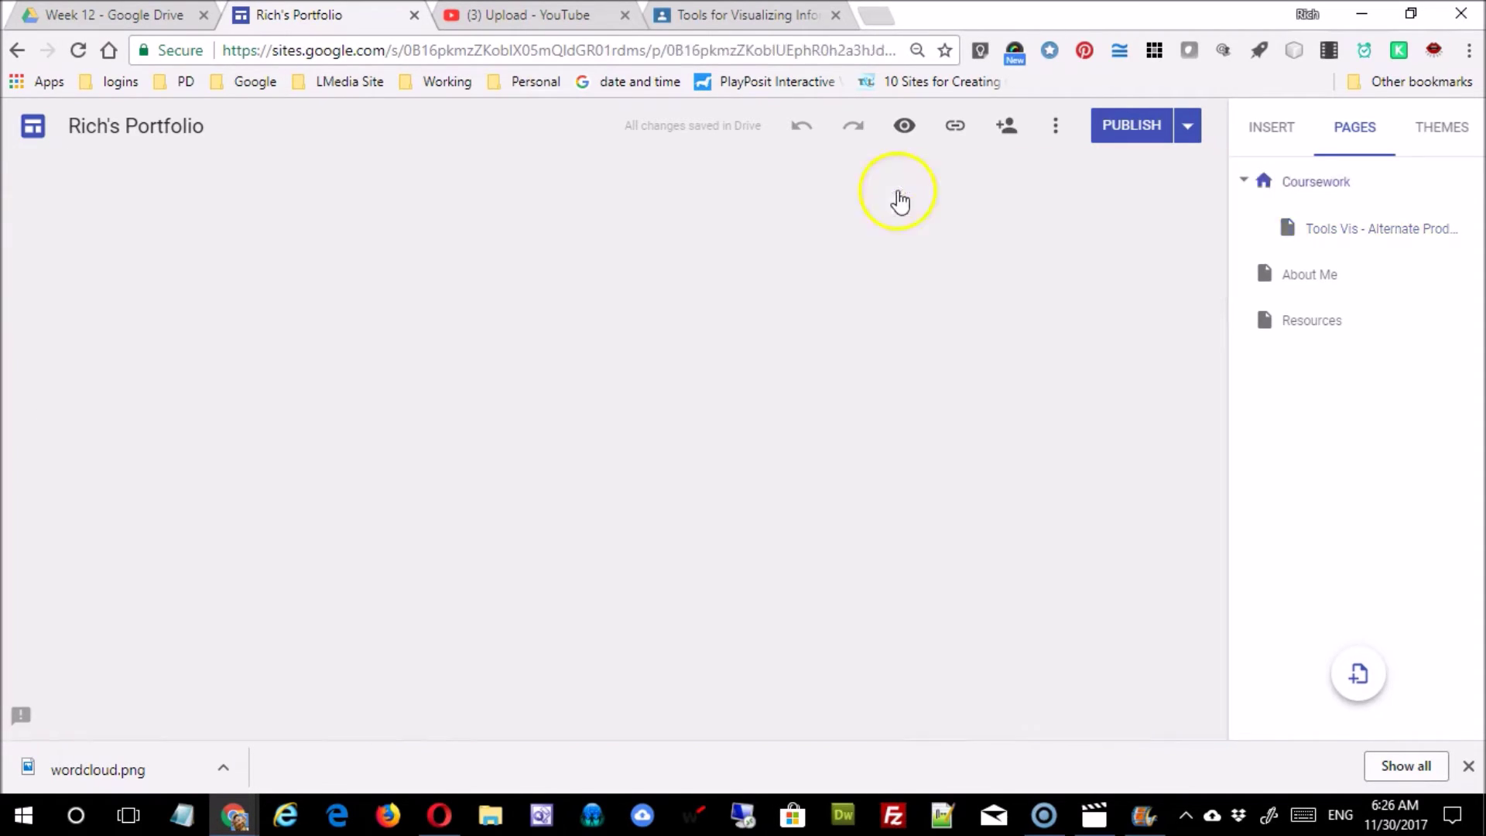
scroll(713, 410, "down", 10)
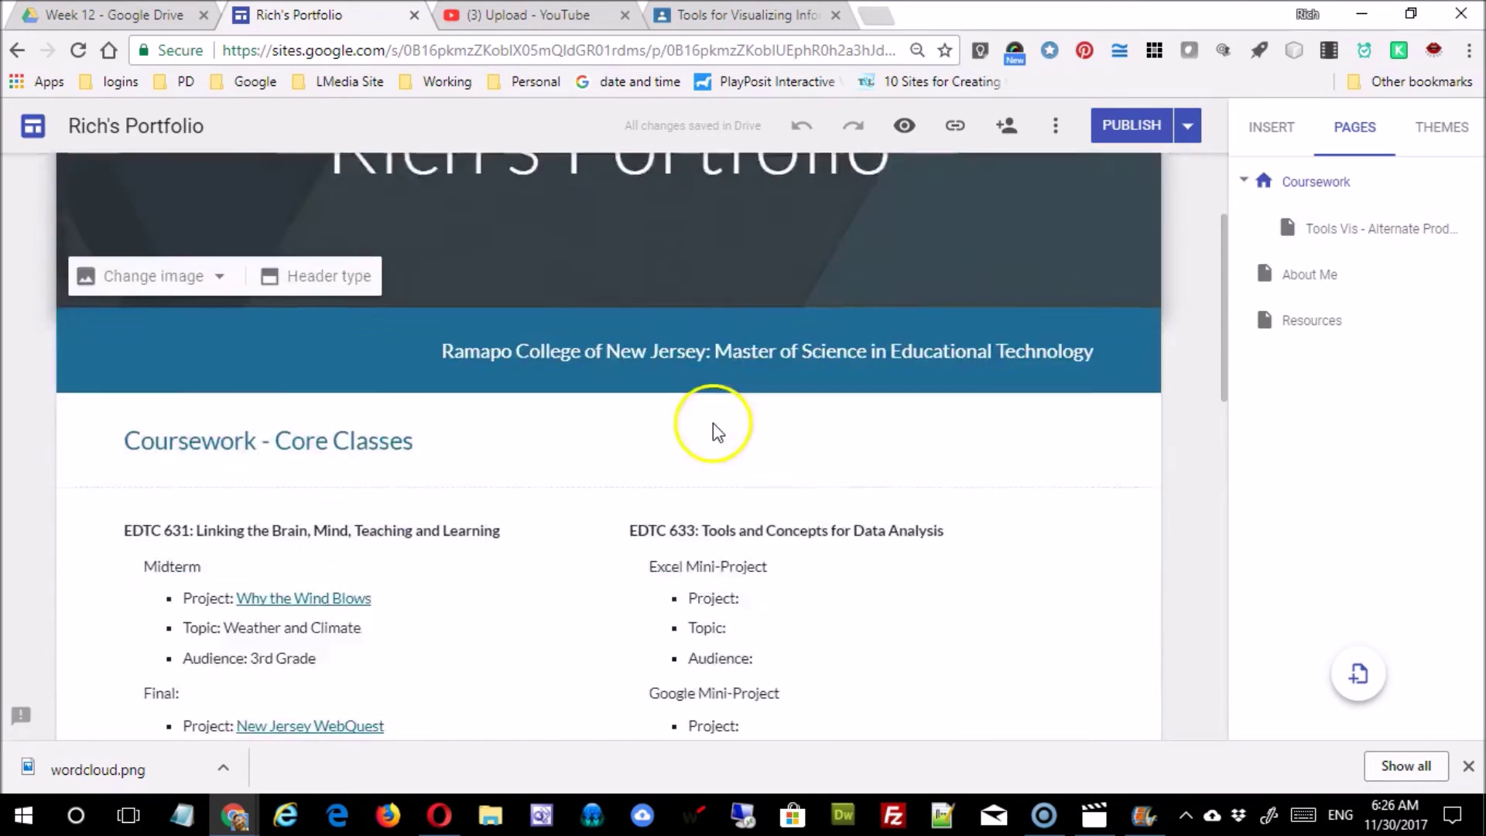
scroll(708, 440, "down", 3)
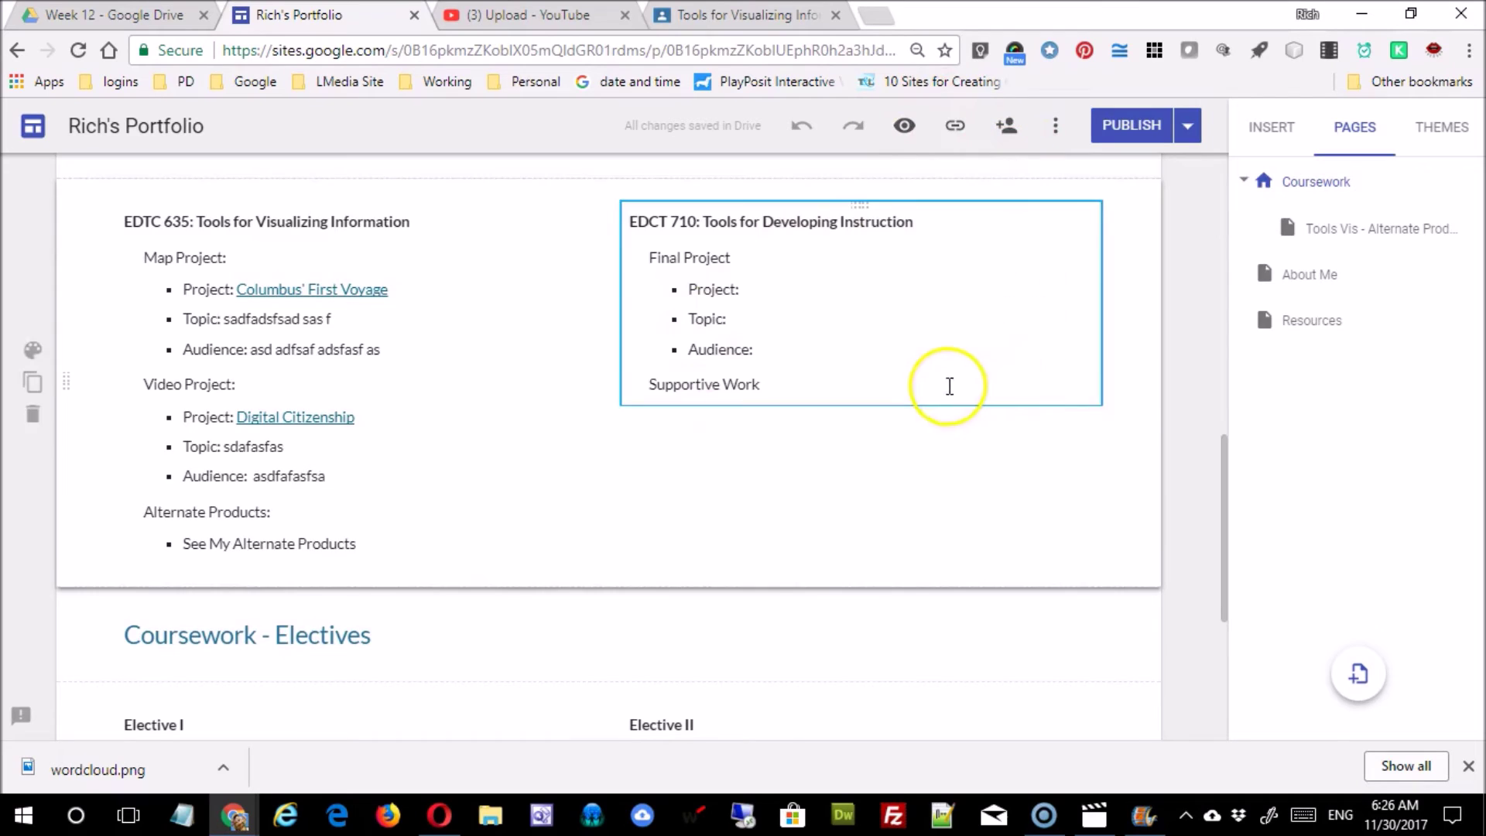
scroll(946, 386, "up", 15)
mouse_move(929, 199)
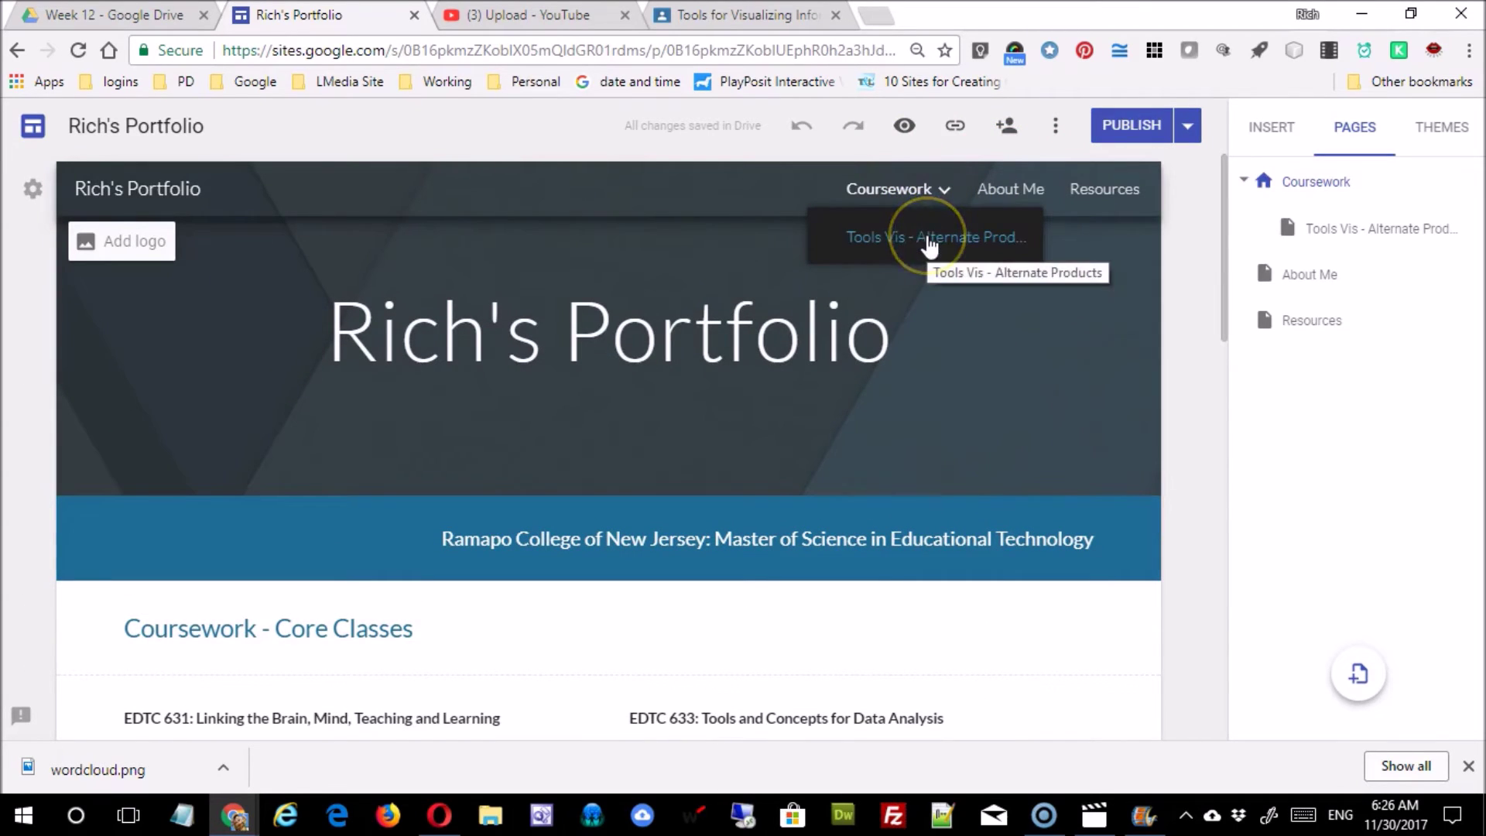
scroll(803, 421, "down", 12)
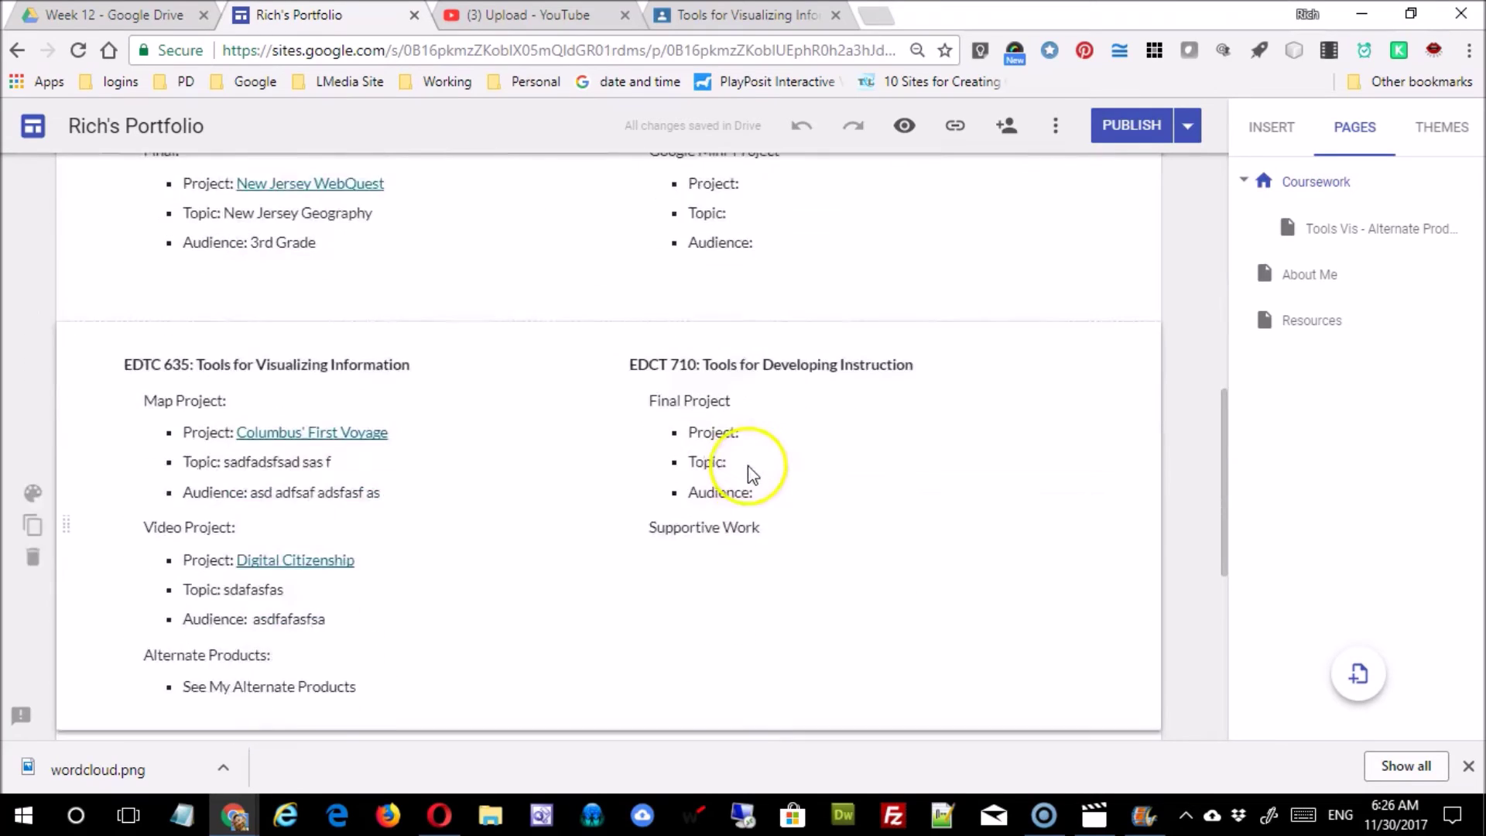
Link the 'See My Alternate Products' text to the pasted Tools Vis - Alternate Products page URL
scroll(751, 458, "up", 3)
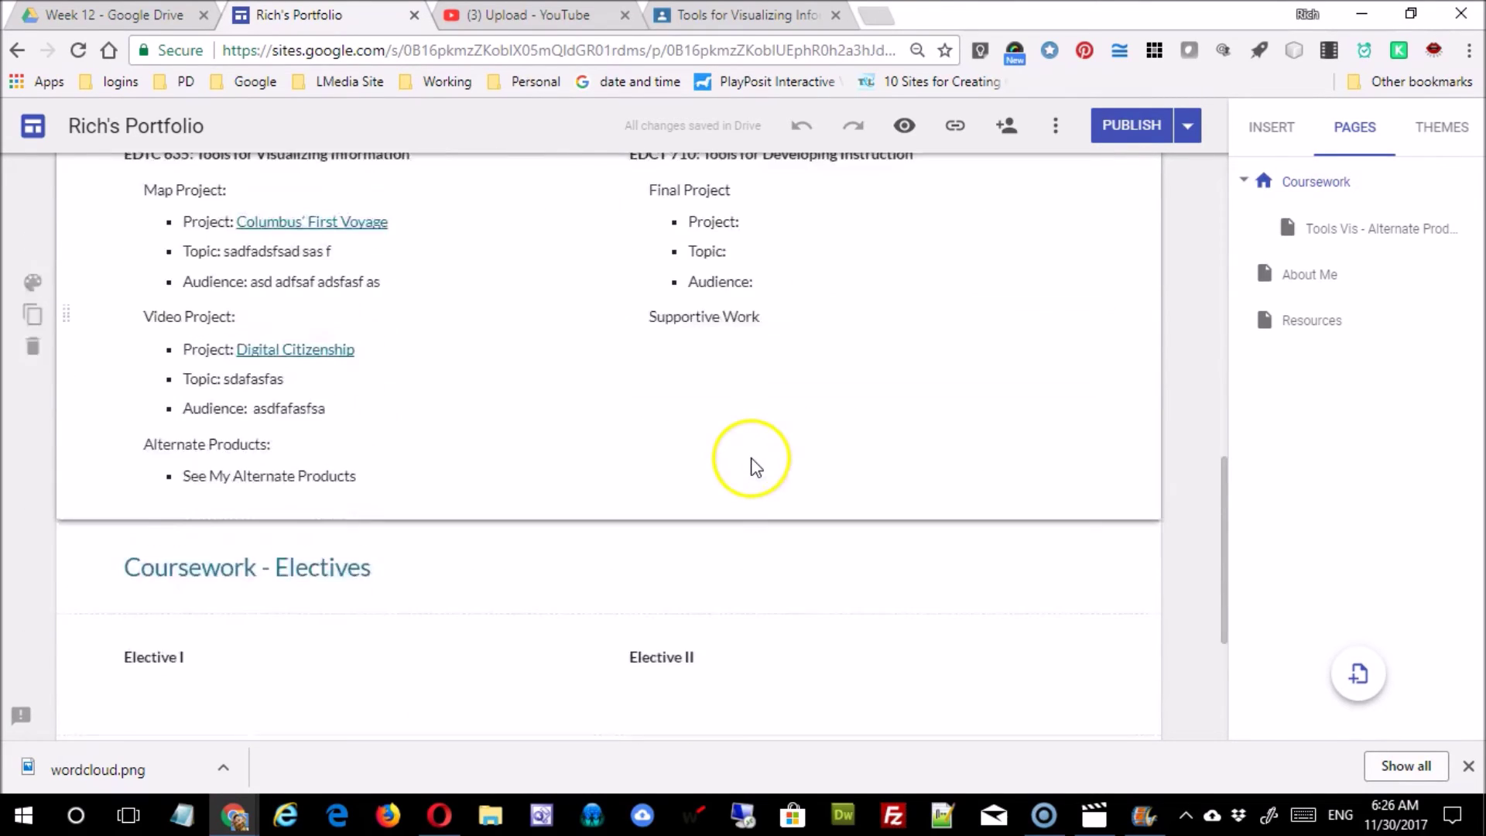
scroll(482, 427, "up", 5)
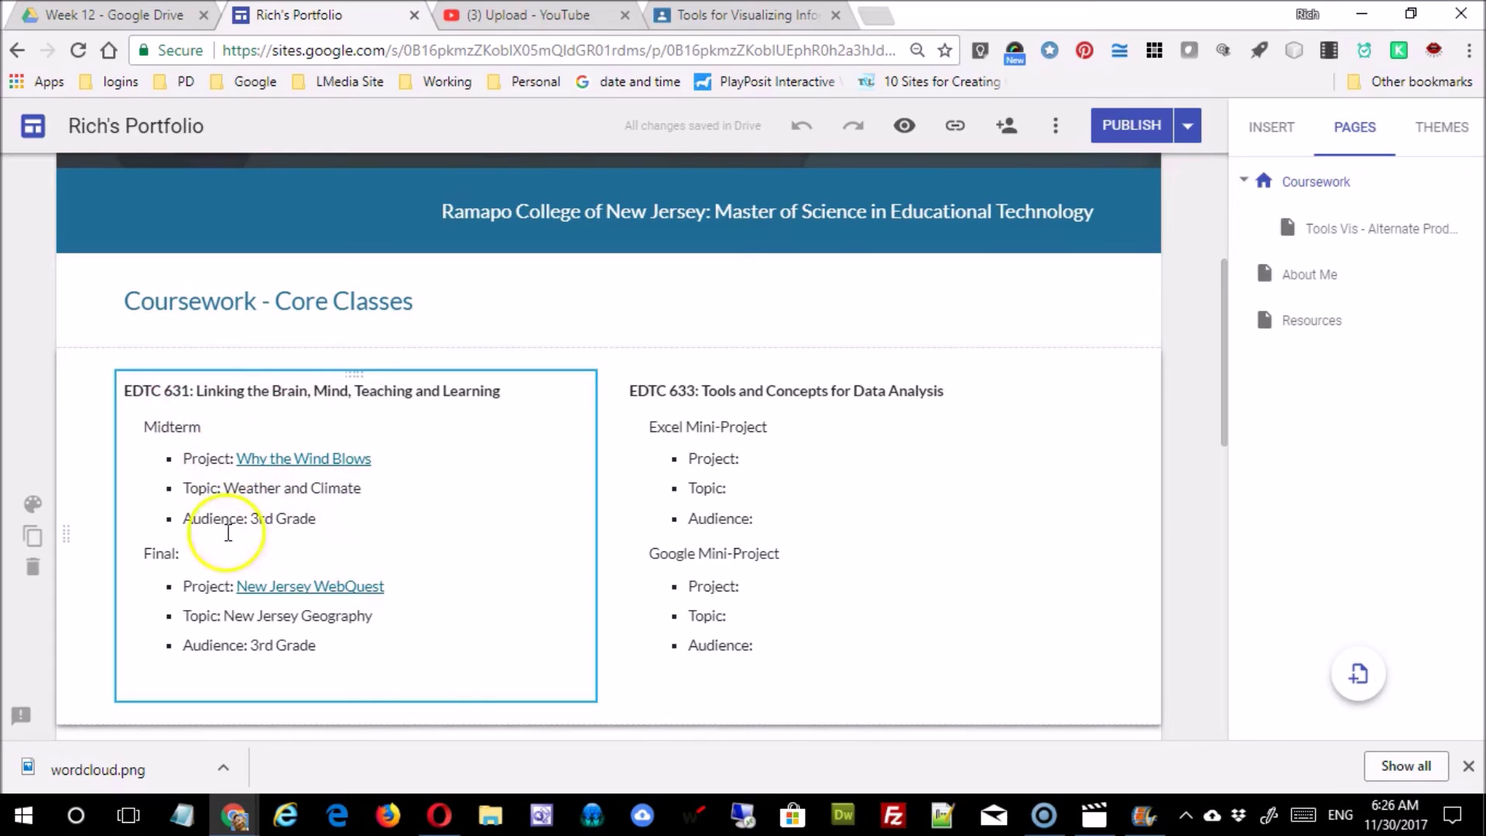
scroll(346, 536, "down", 8)
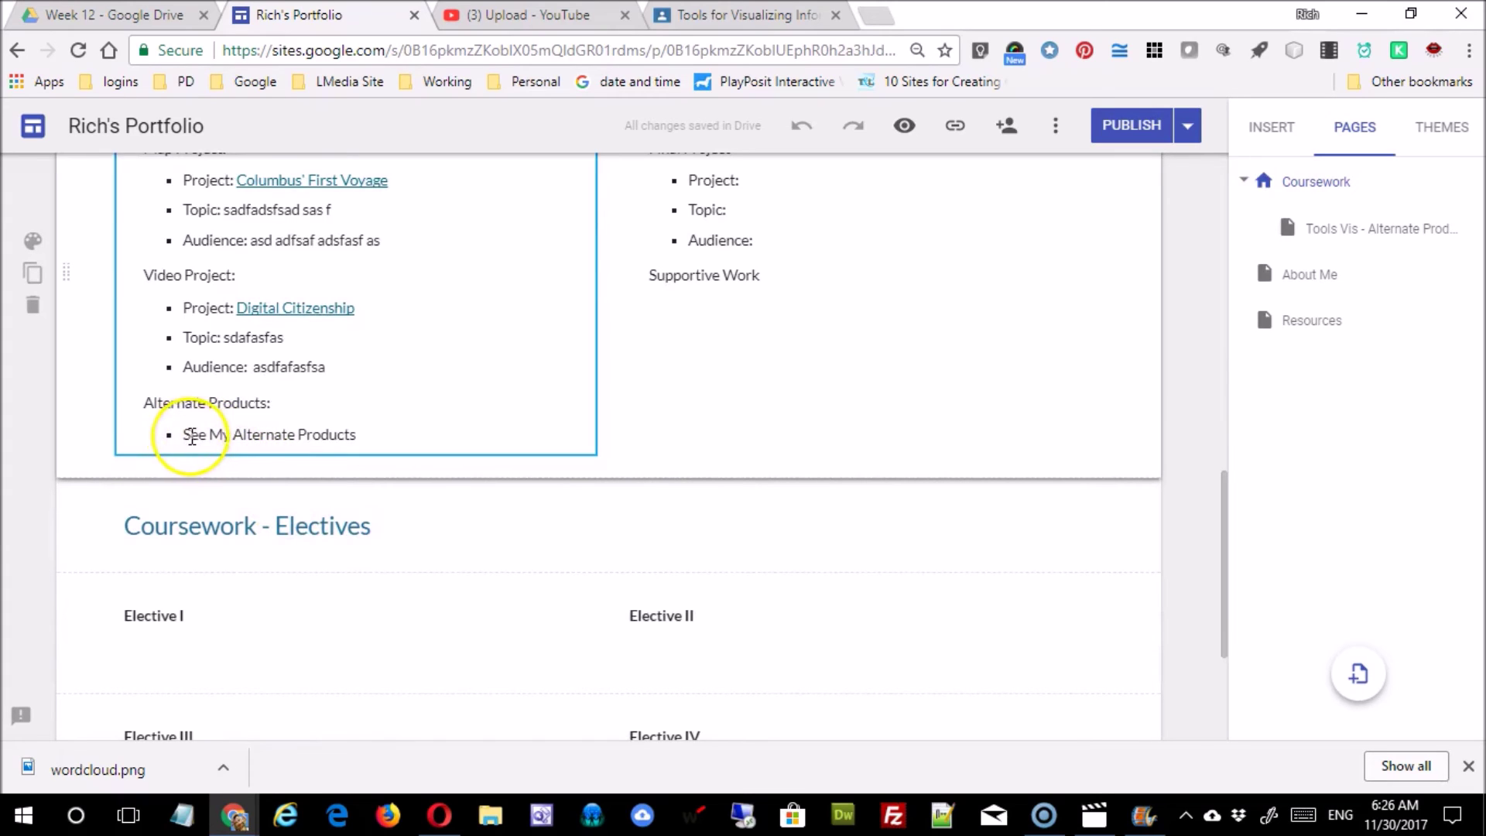
left_click_drag(185, 435, 328, 435)
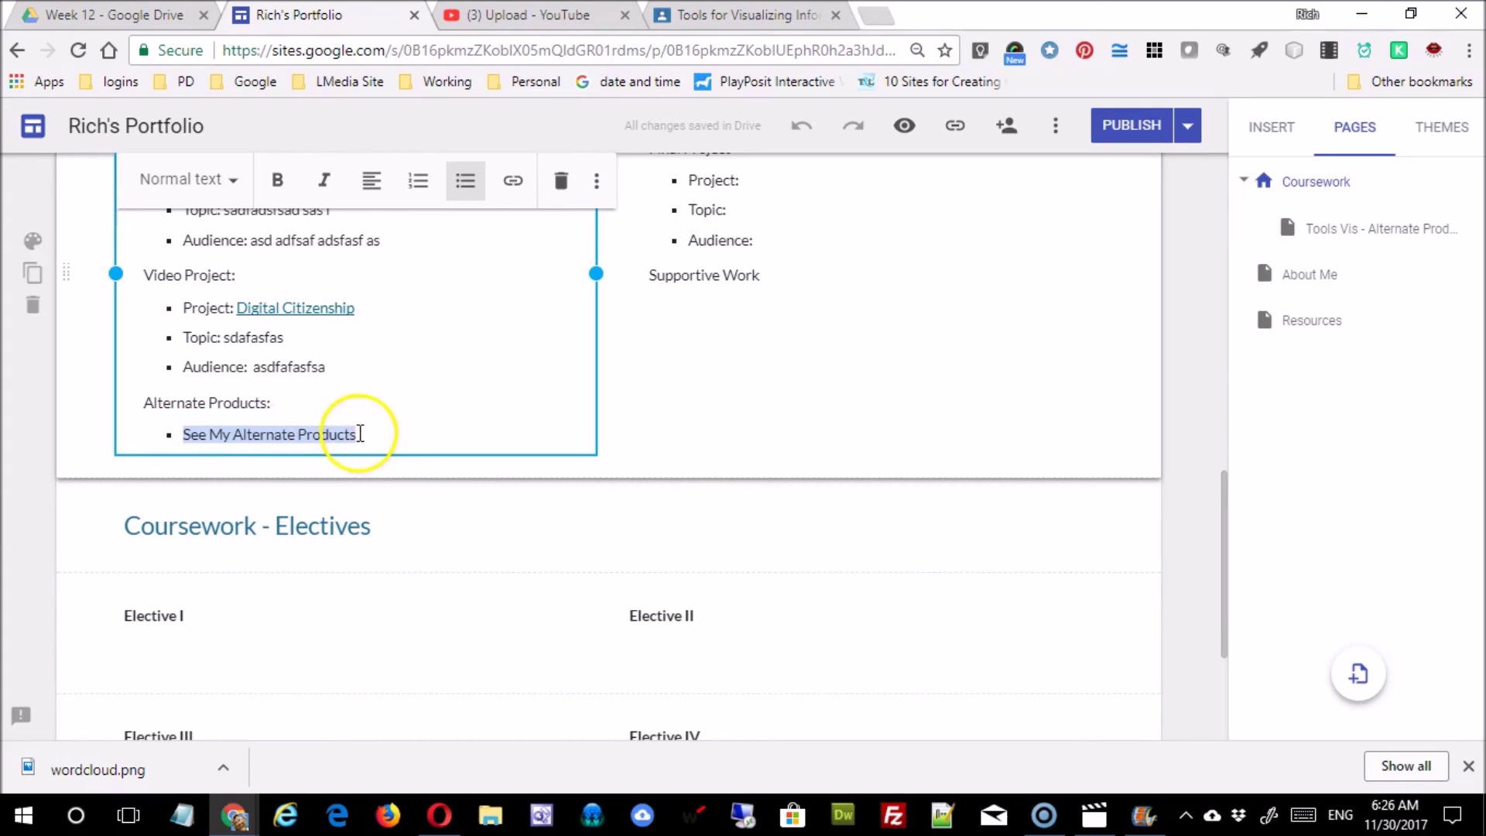
left_click(513, 180)
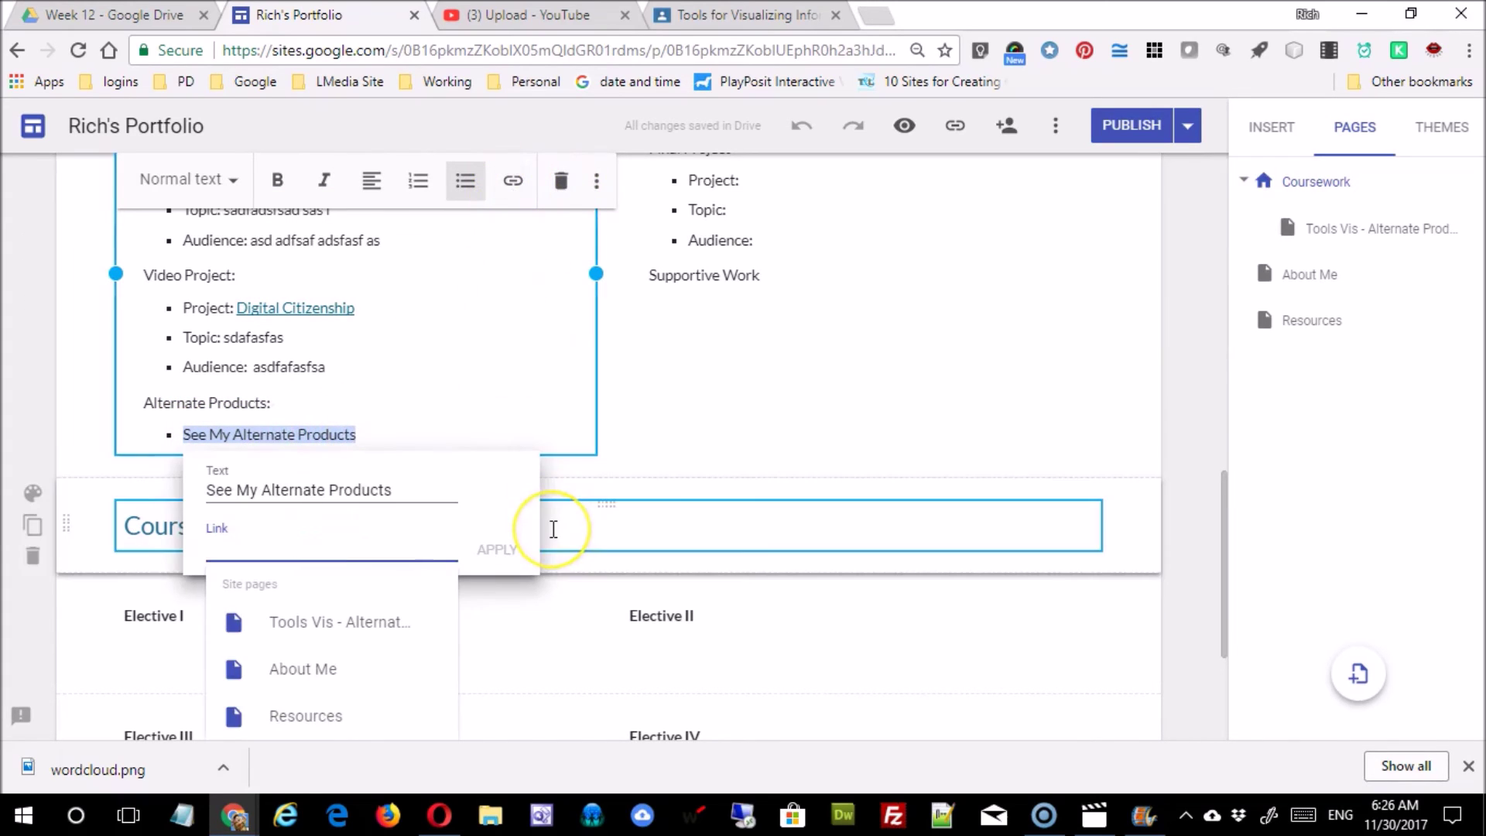
key("ctrl+v")
left_click(500, 551)
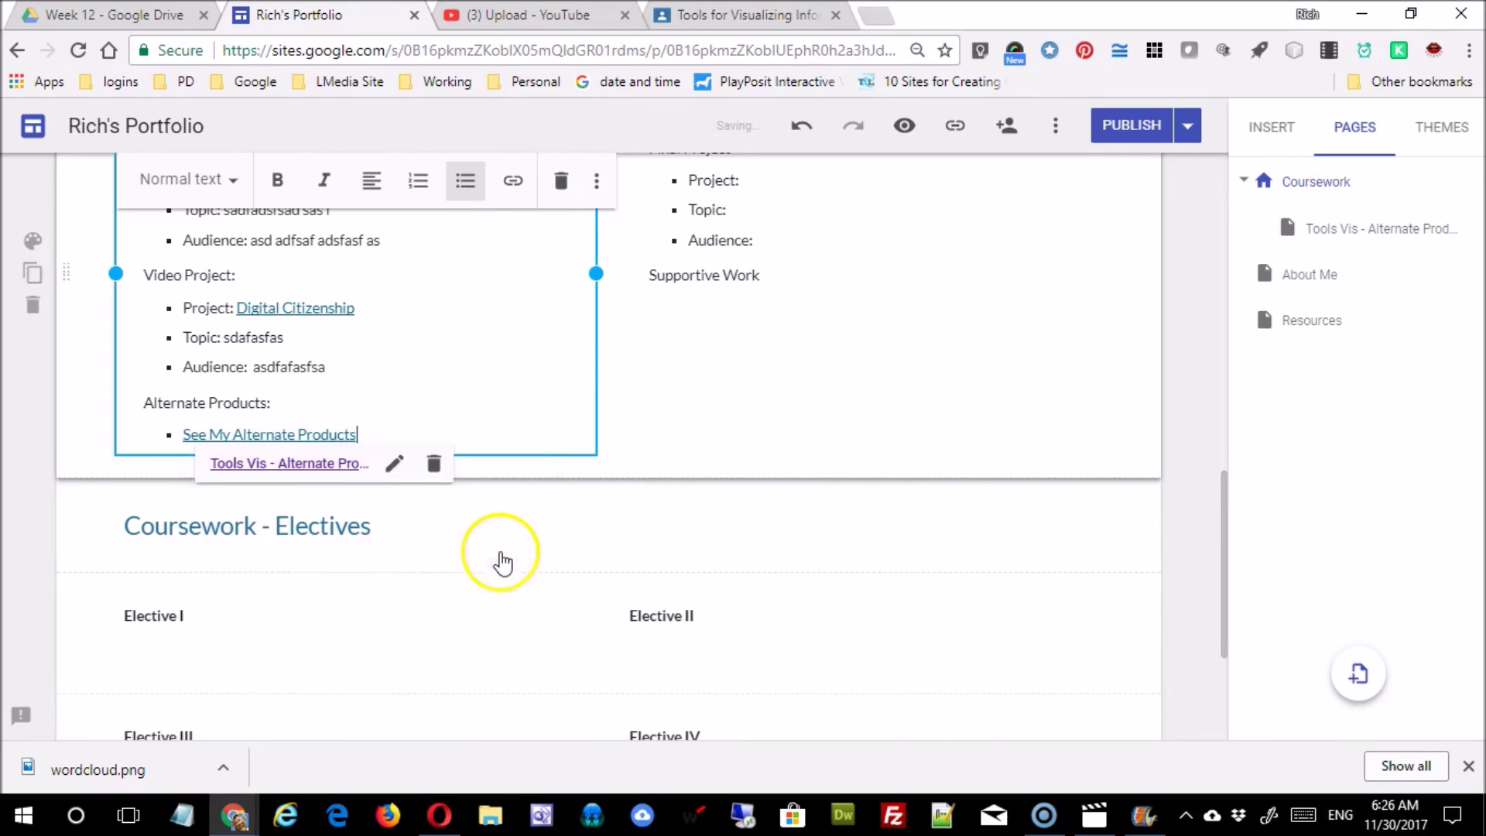
Verify the new link points to the Alternate Products page, then dismiss the link controls
left_click(557, 464)
scroll(534, 444, "up", 3)
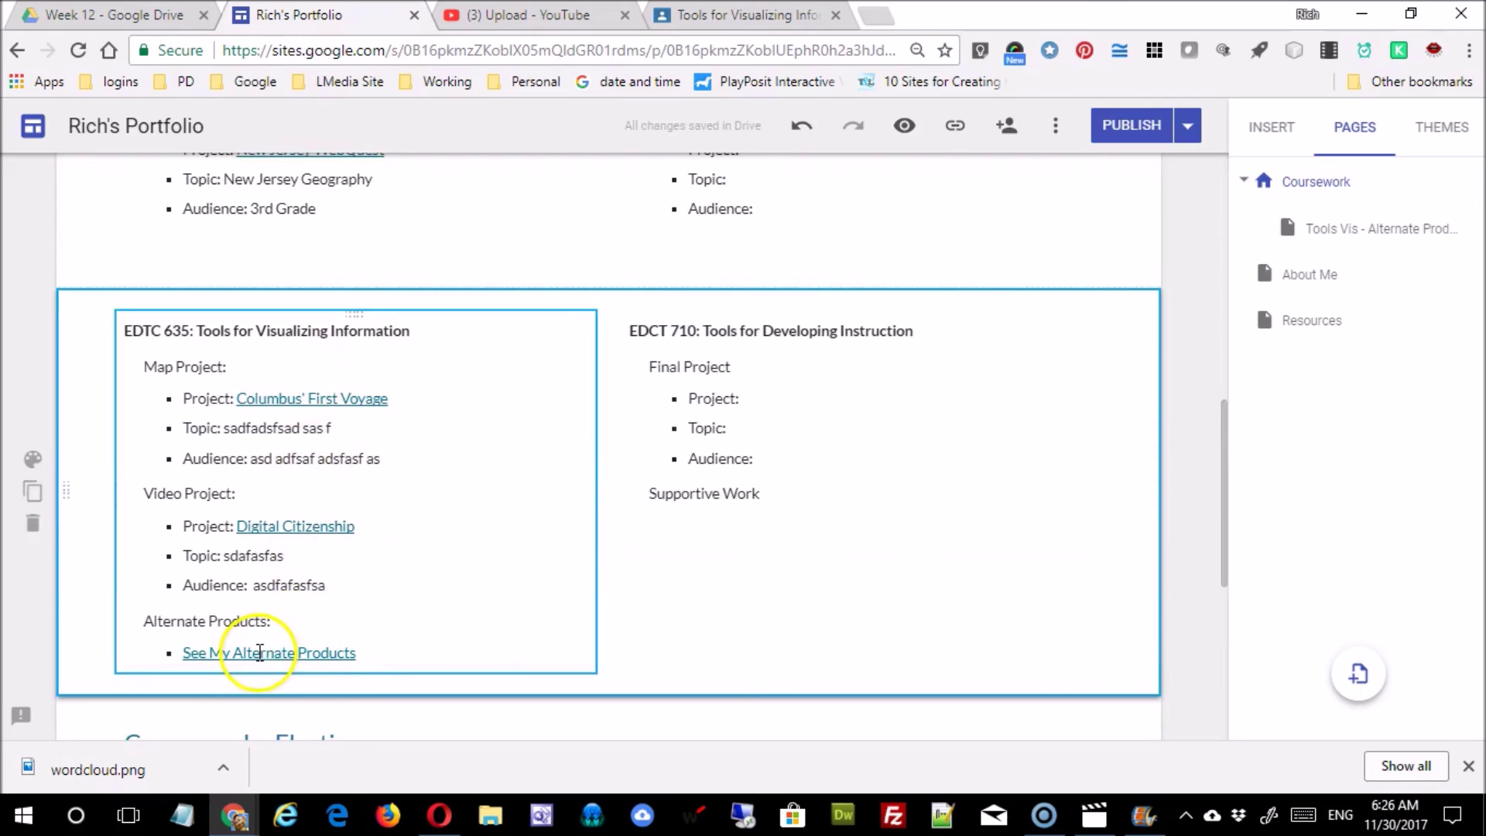
left_click(260, 652)
left_click(856, 465)
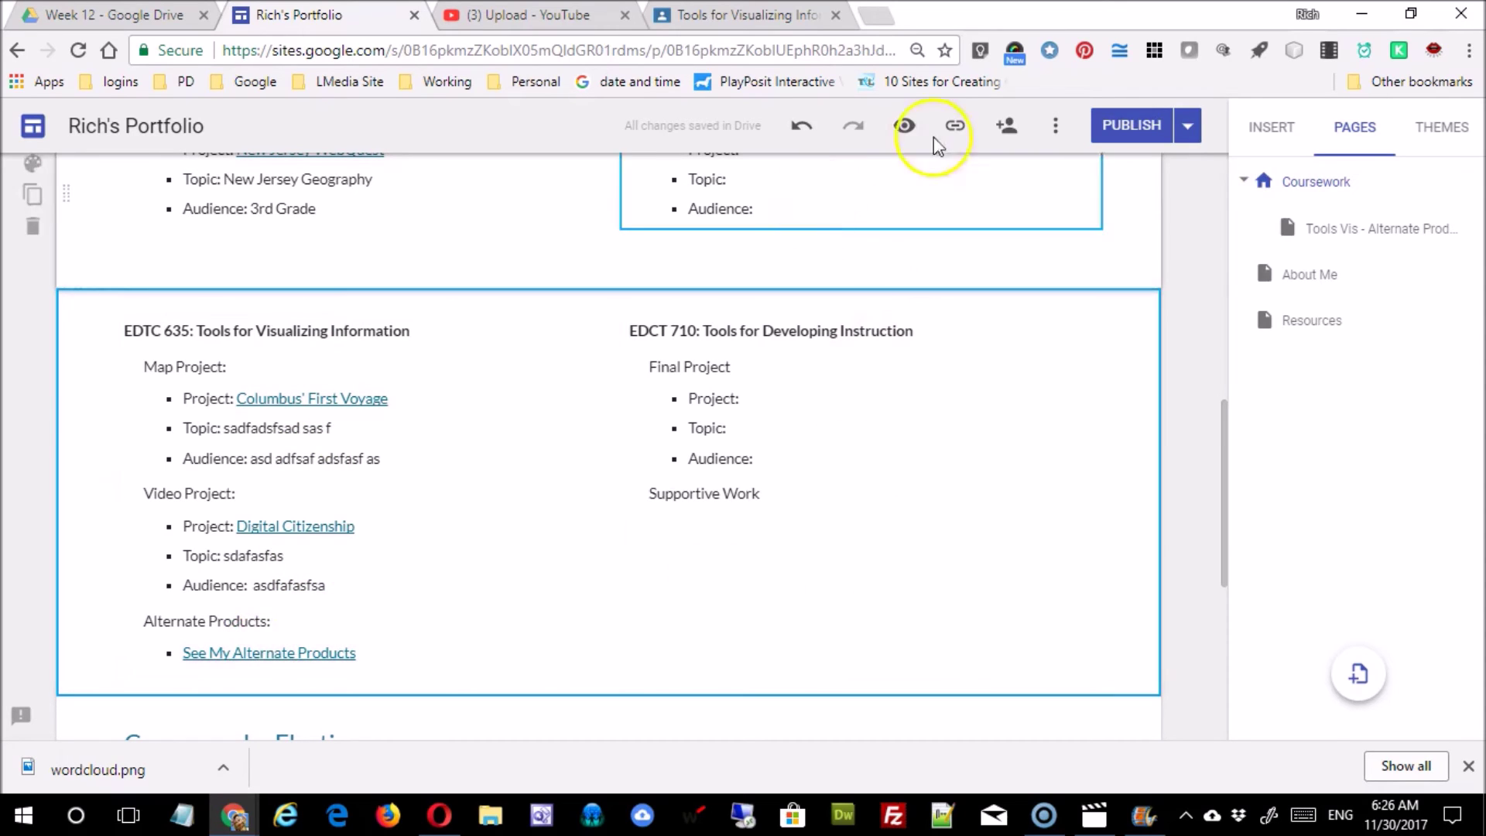
left_click(904, 125)
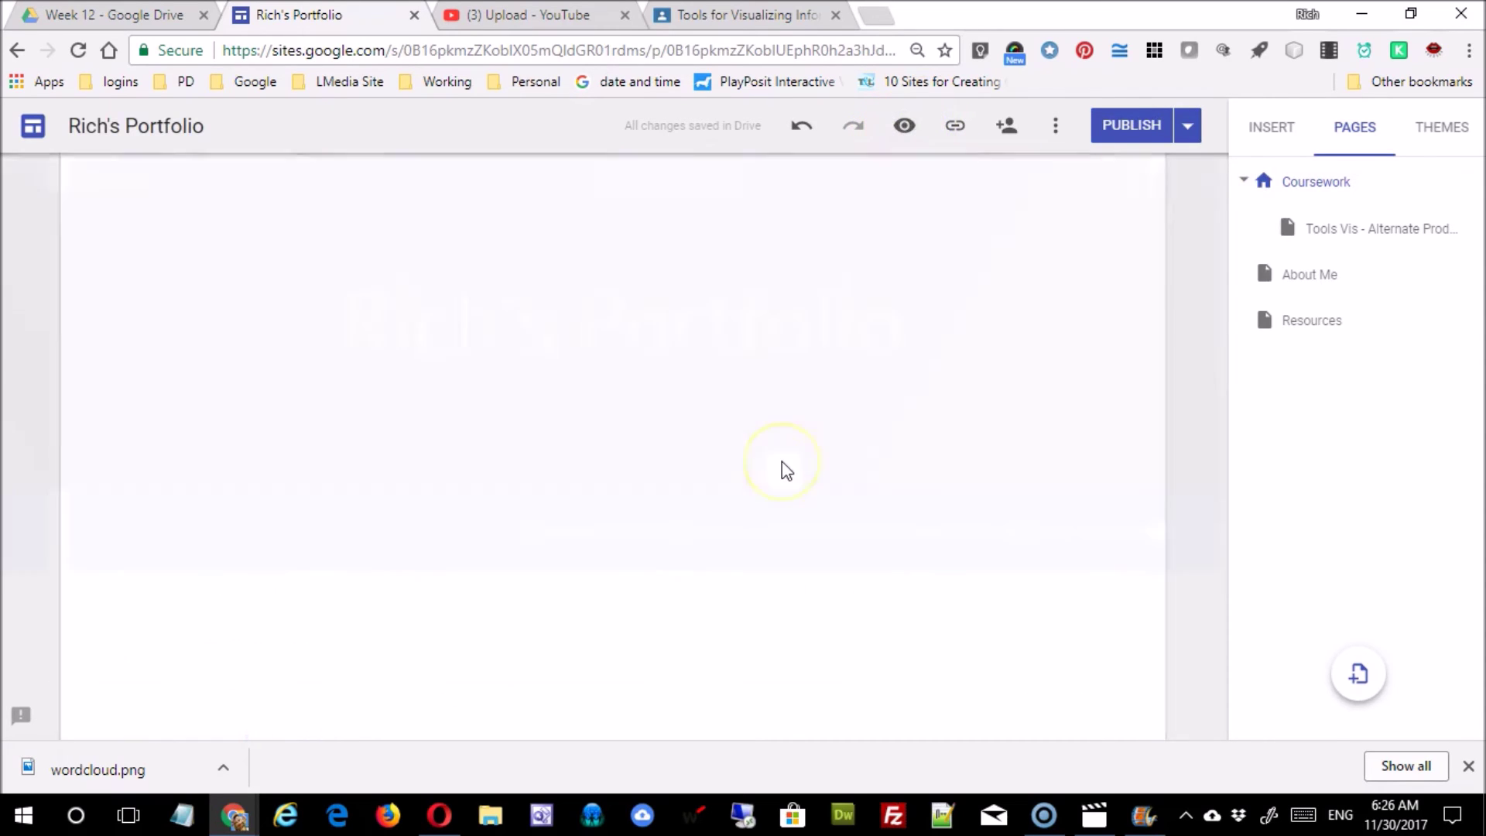
scroll(786, 480, "down", 8)
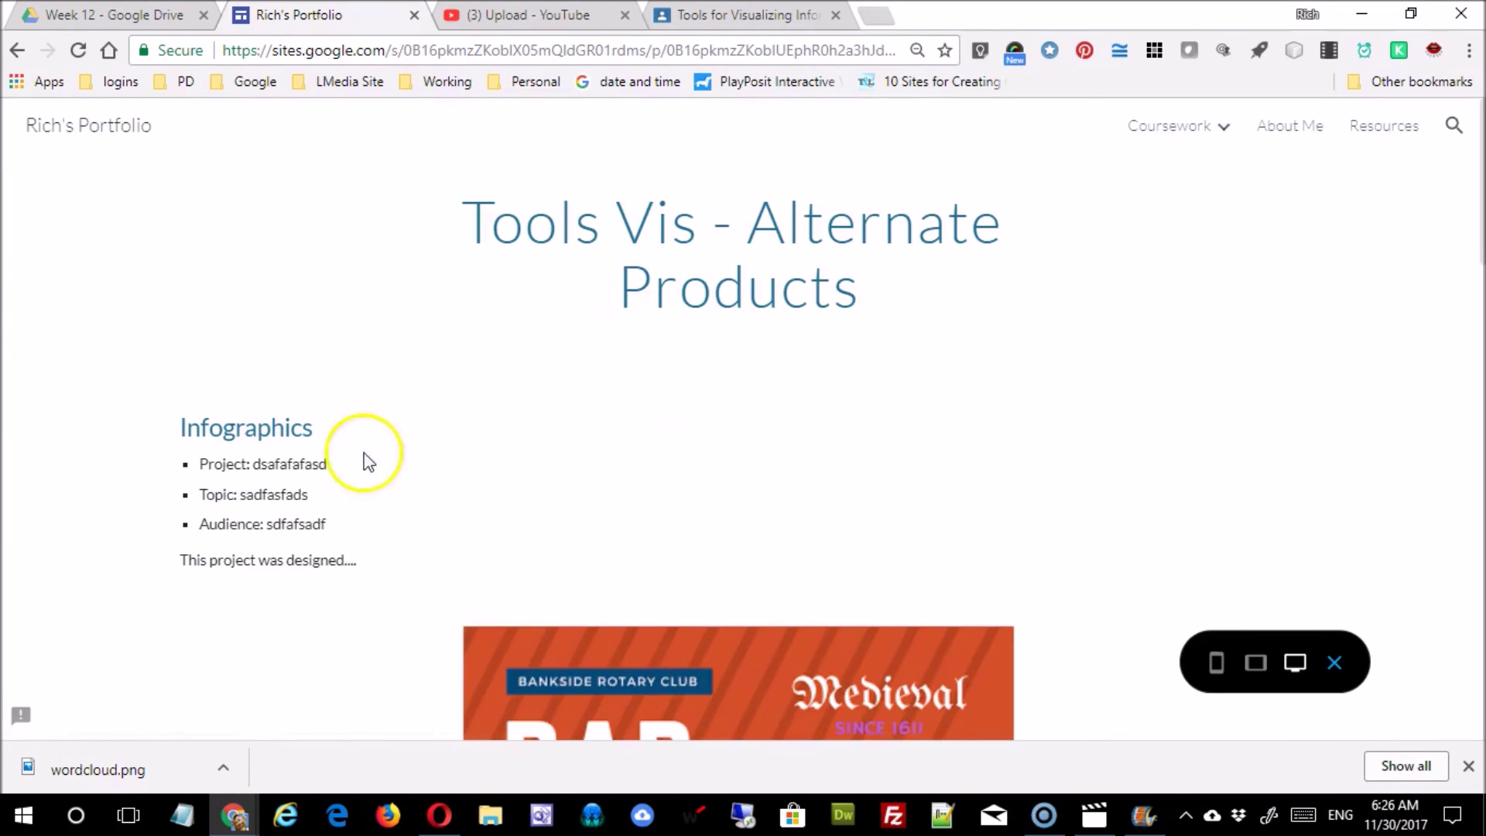
scroll(805, 471, "down", 15)
scroll(814, 472, "up", 13)
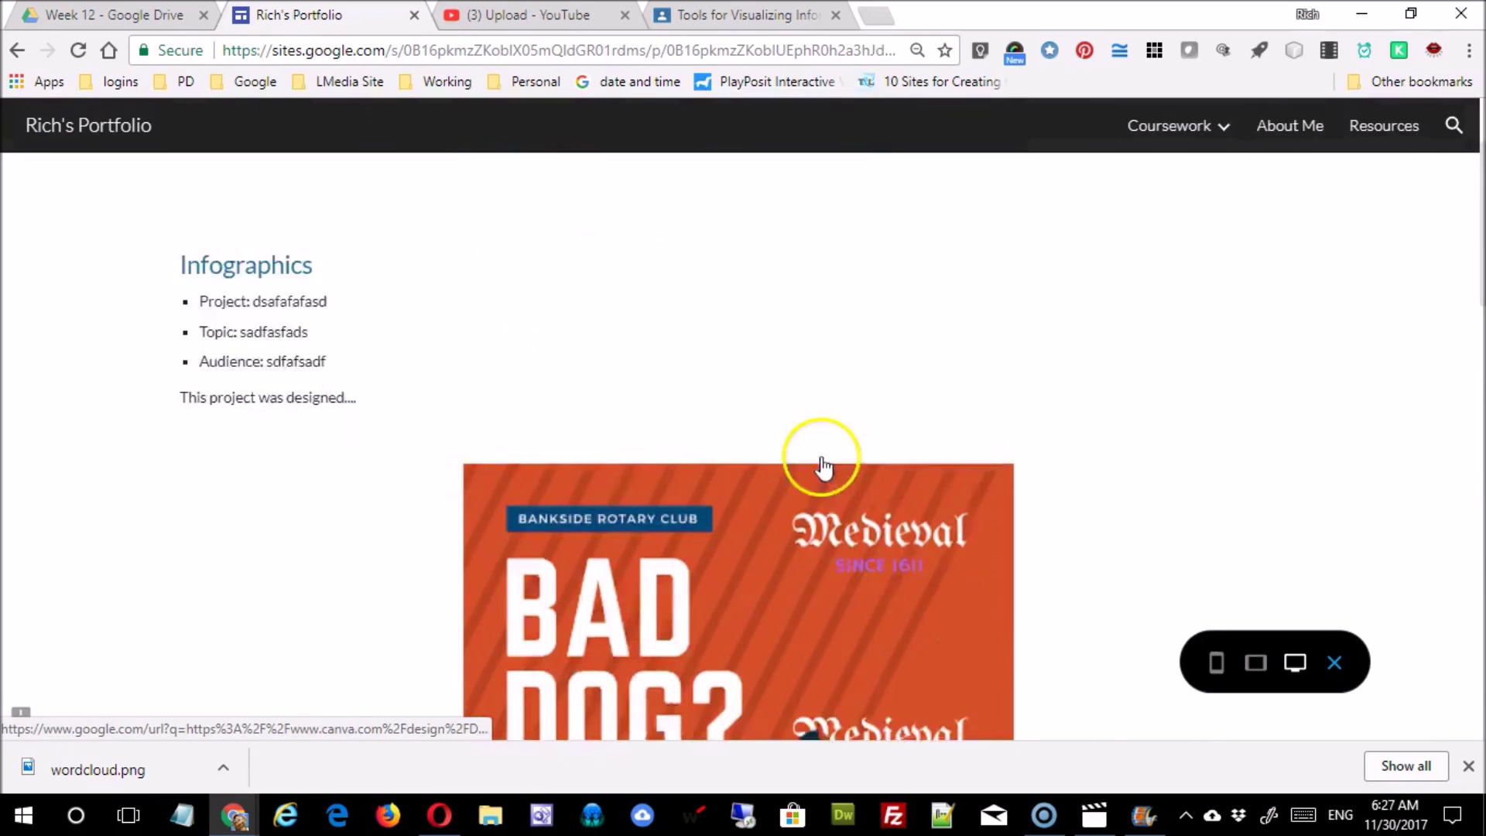
scroll(823, 465, "up", 2)
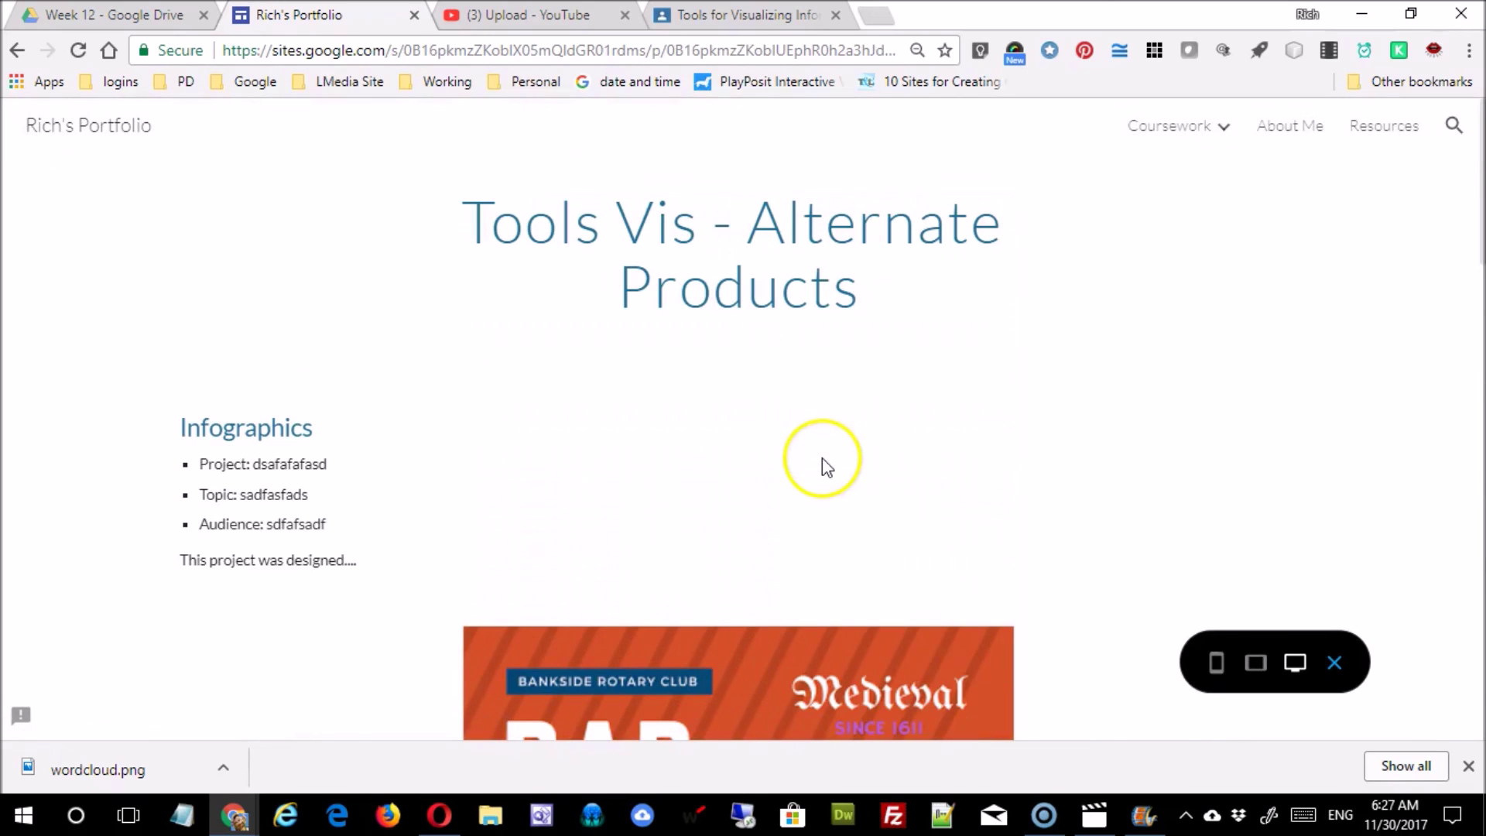
left_click(1171, 126)
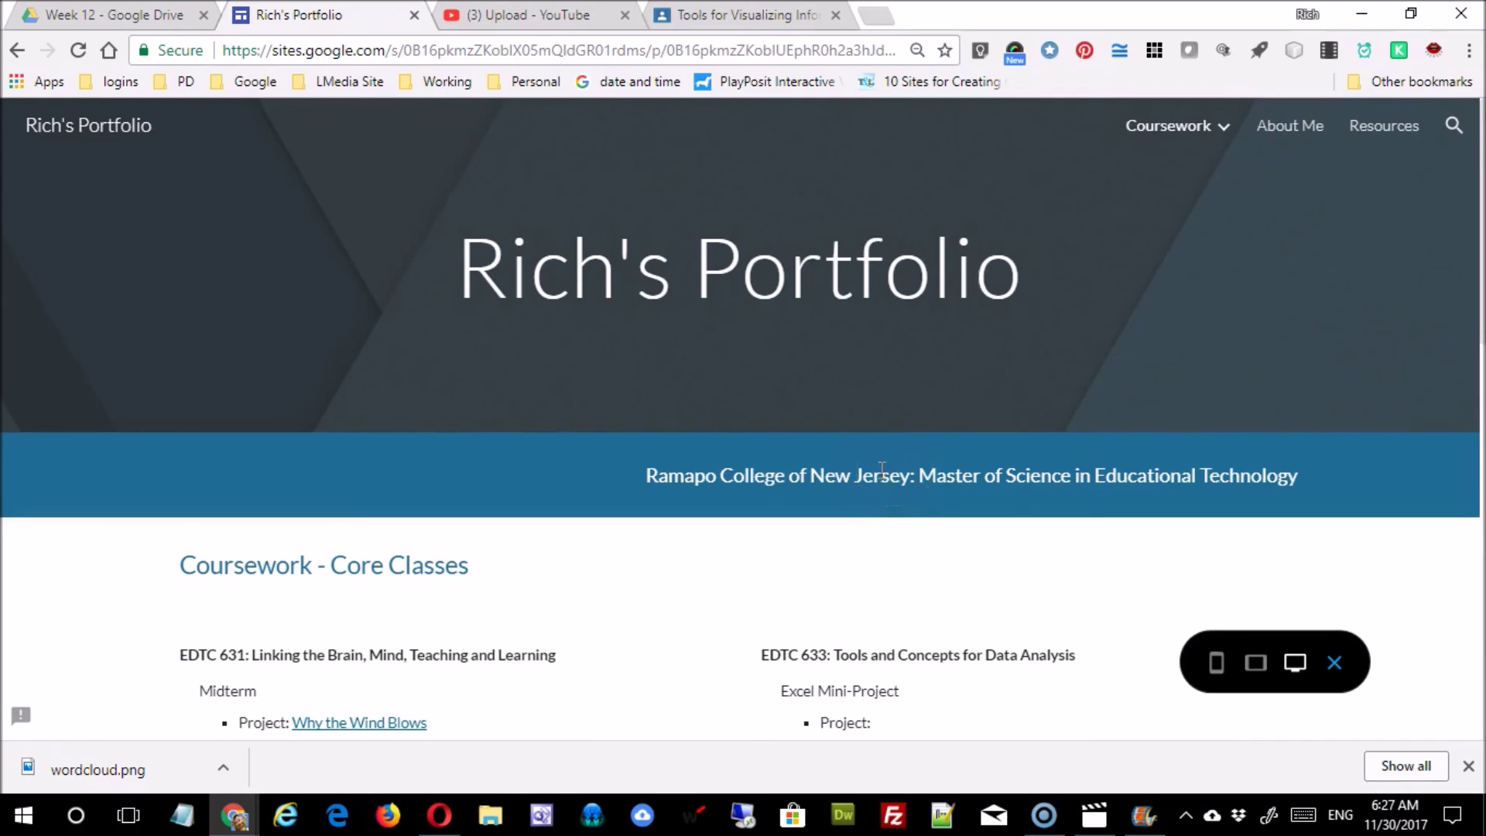
scroll(881, 469, "down", 10)
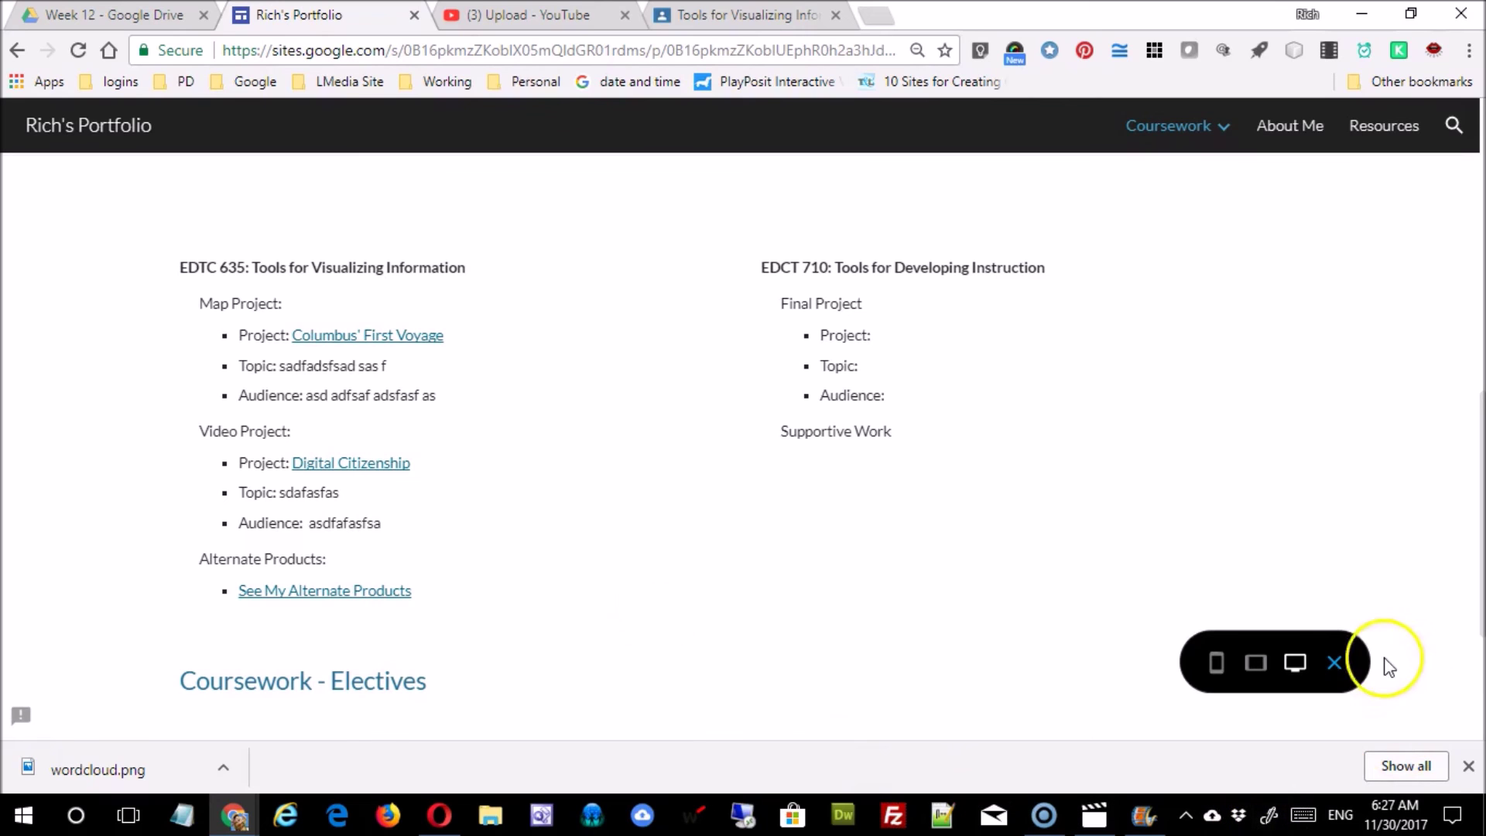
left_click(1337, 663)
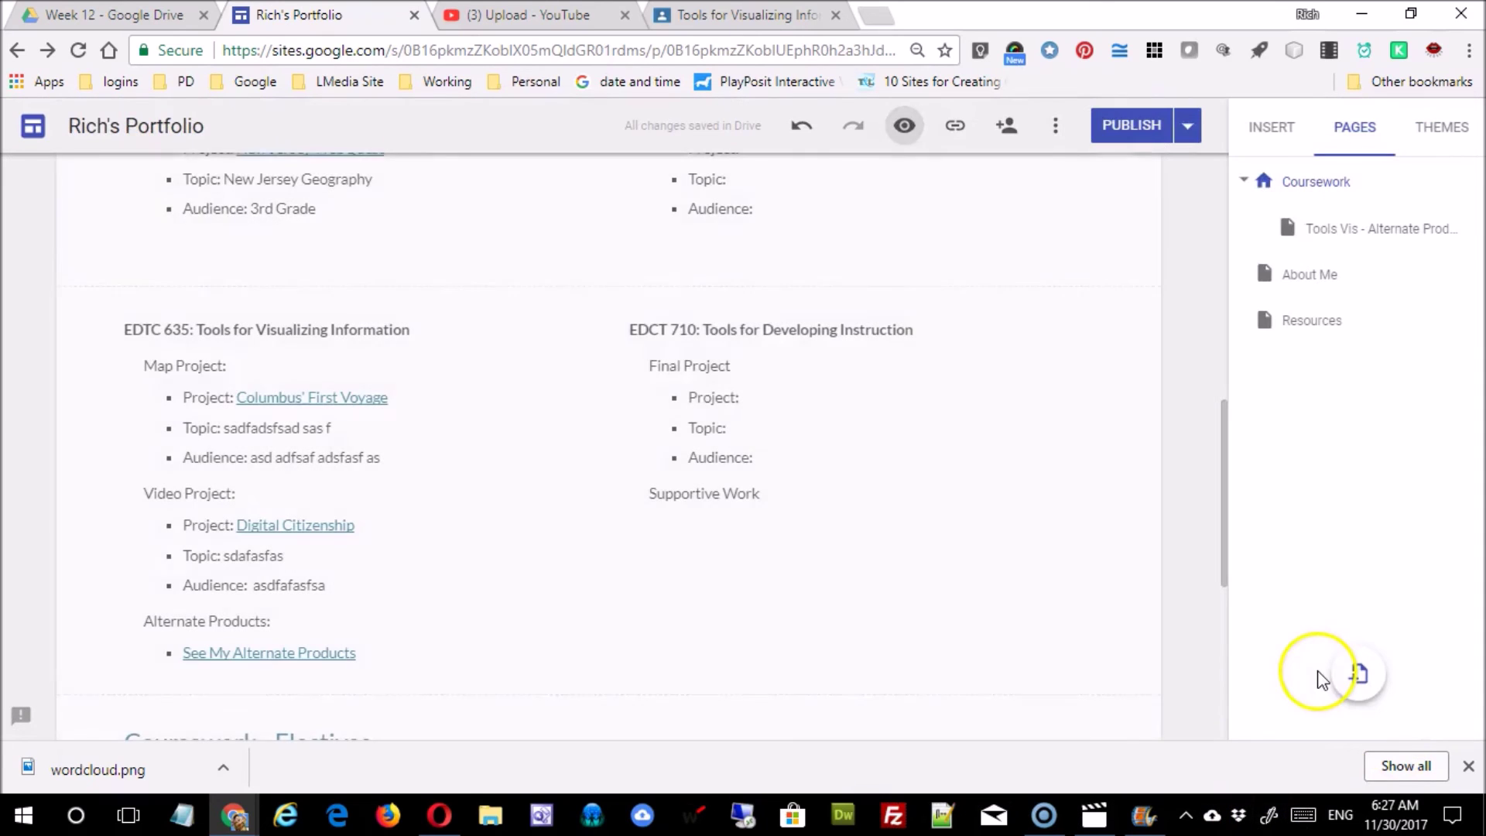